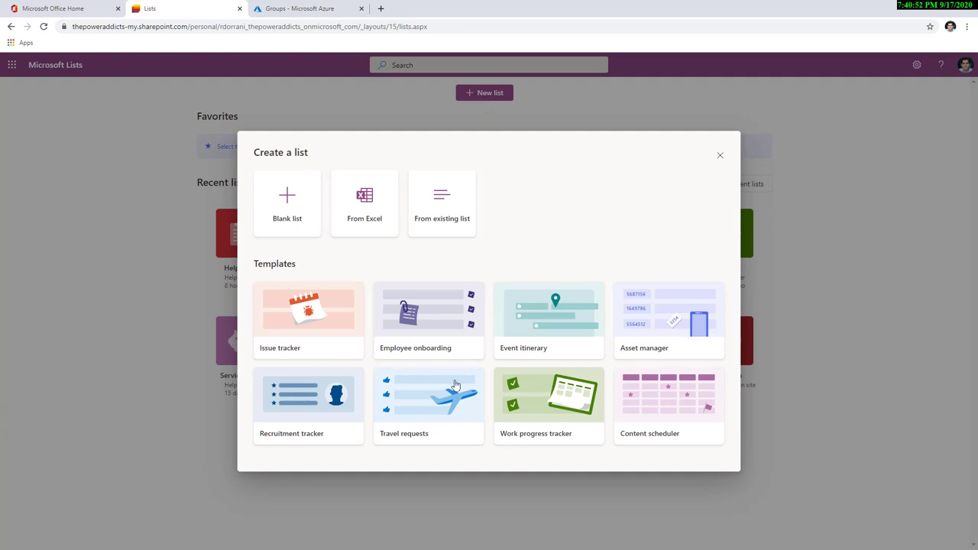
# Create a list from the Travel requests template, keeping its default name, colour and icon, and save it to My lists
pyautogui.click(455, 421)
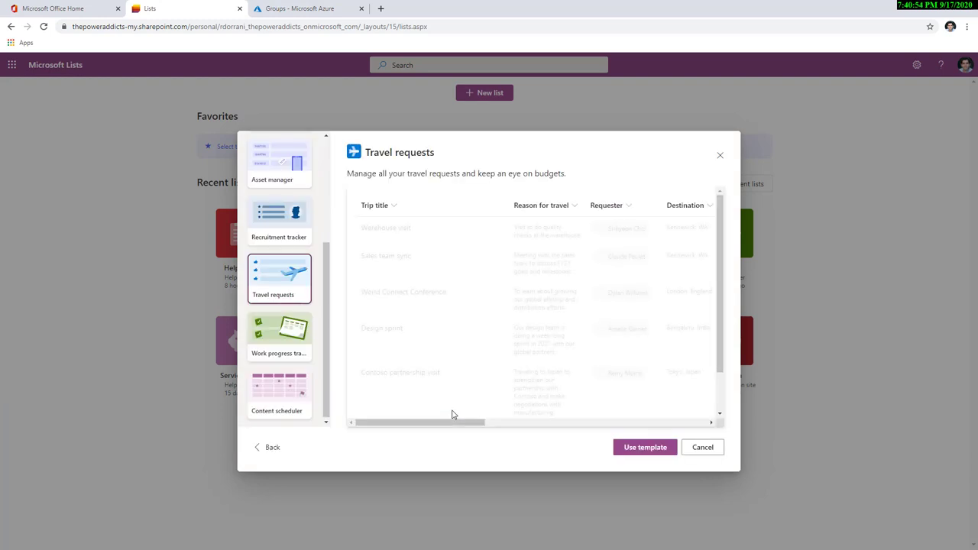
pyautogui.hscroll(2, 457, 426)
pyautogui.hscroll(-2, 443, 405)
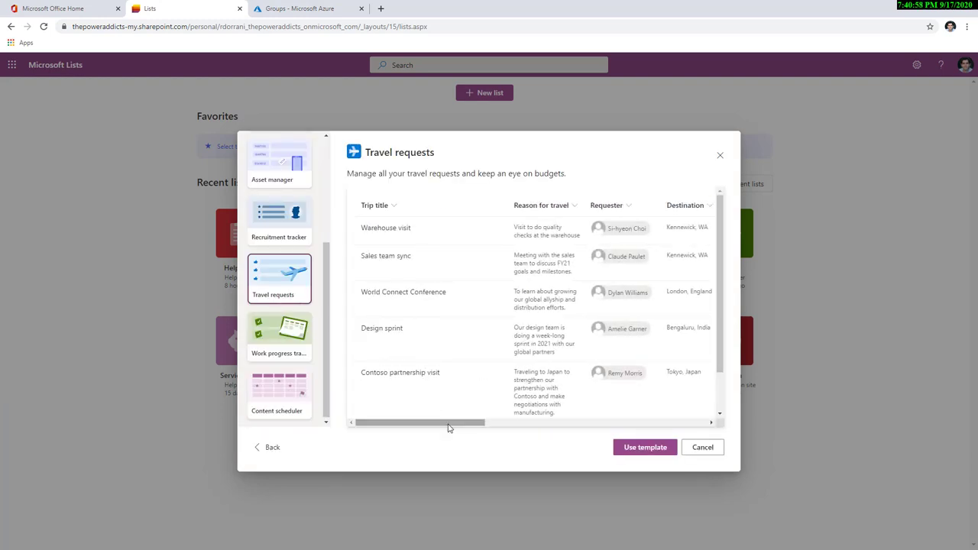
pyautogui.click(654, 447)
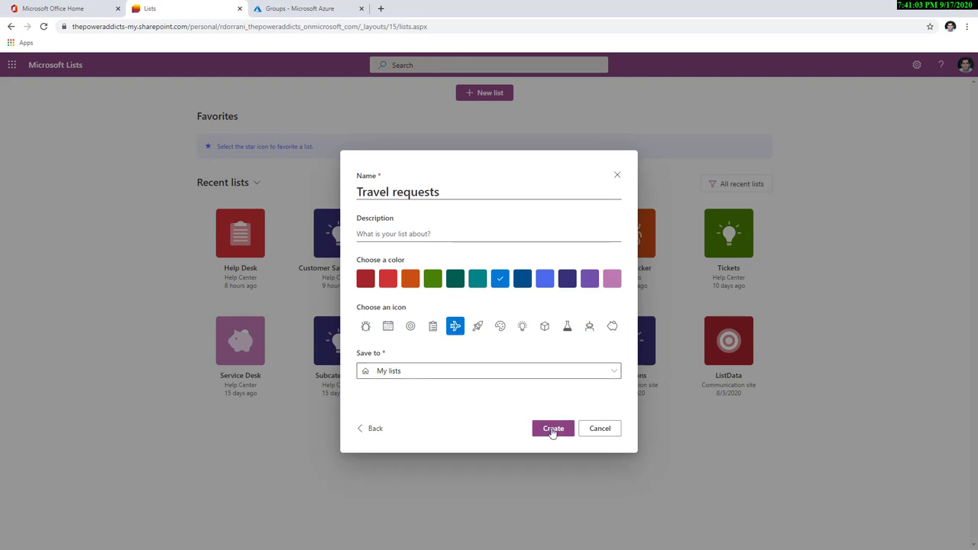
pyautogui.click(394, 373)
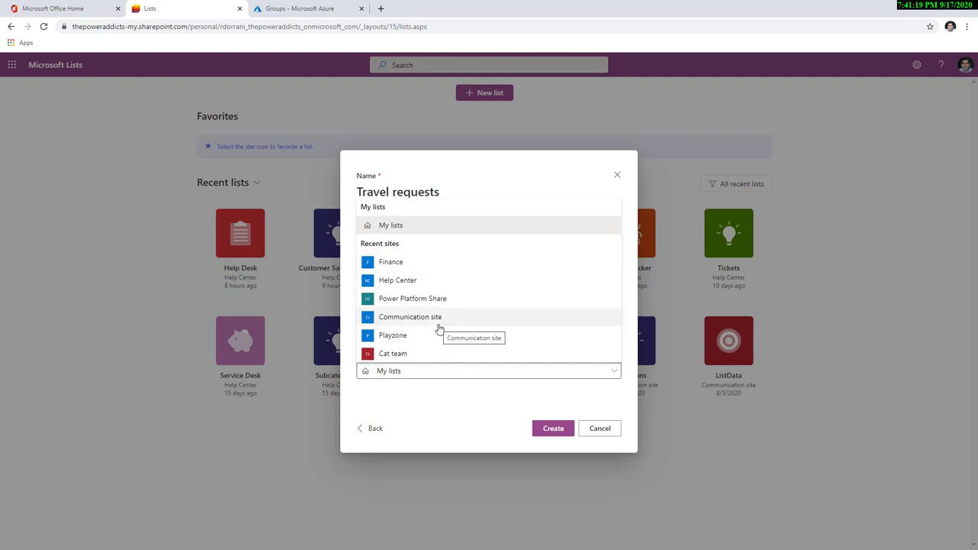
pyautogui.click(395, 225)
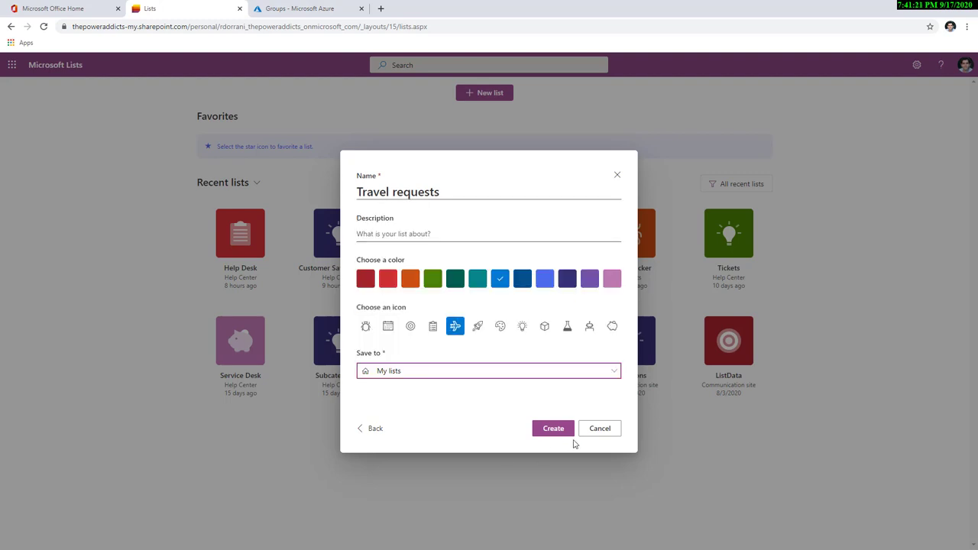
pyautogui.click(556, 428)
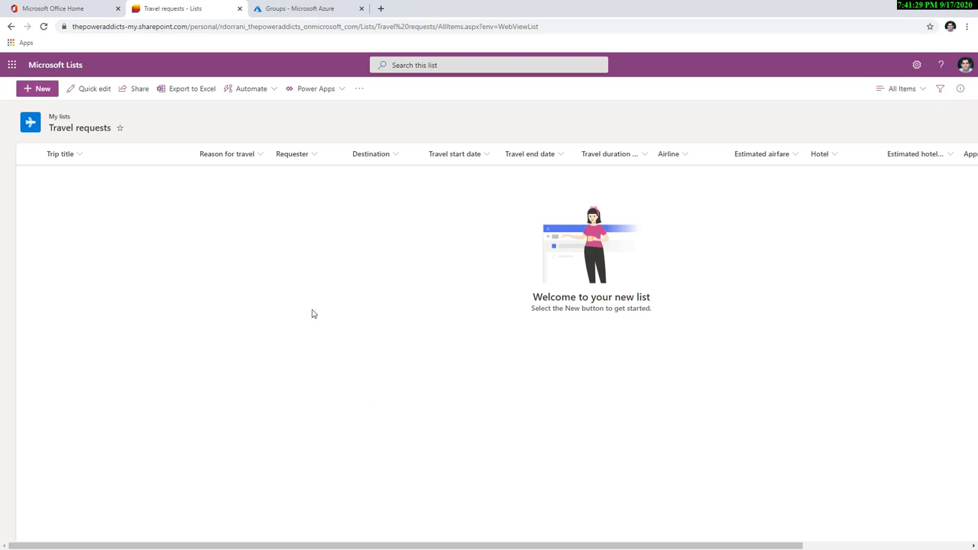
# Look through the fields of the Travel requests new item form and close it without saving
pyautogui.click(40, 93)
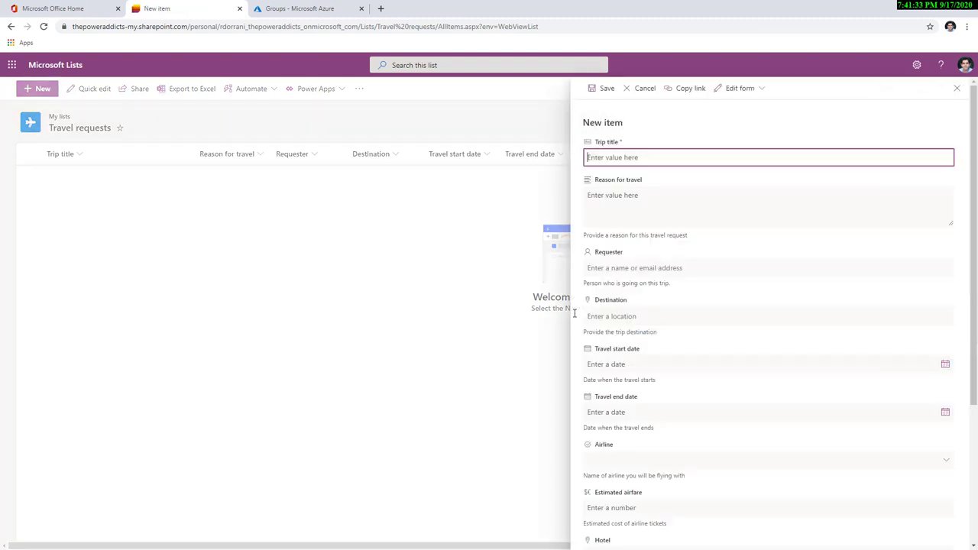
pyautogui.scroll(-1, 667, 336)
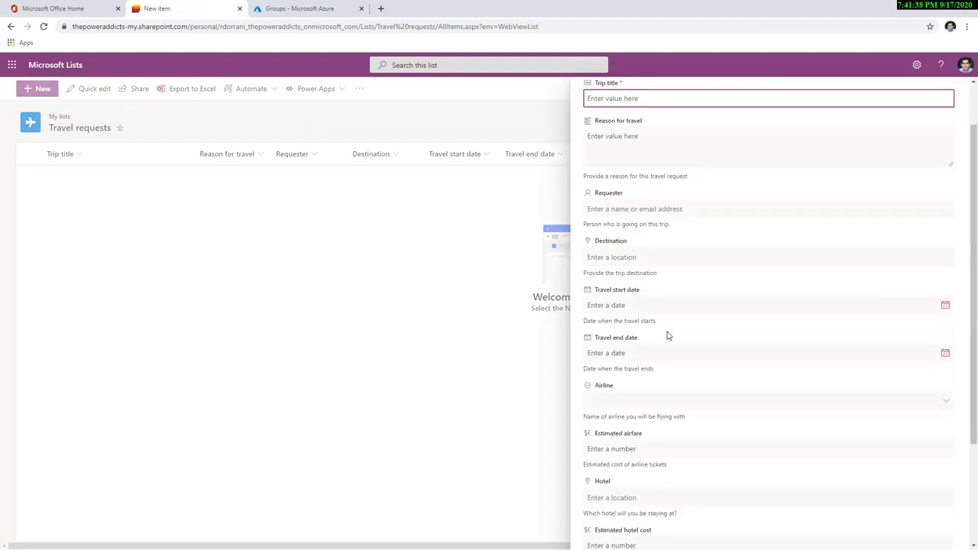
pyautogui.click(491, 313)
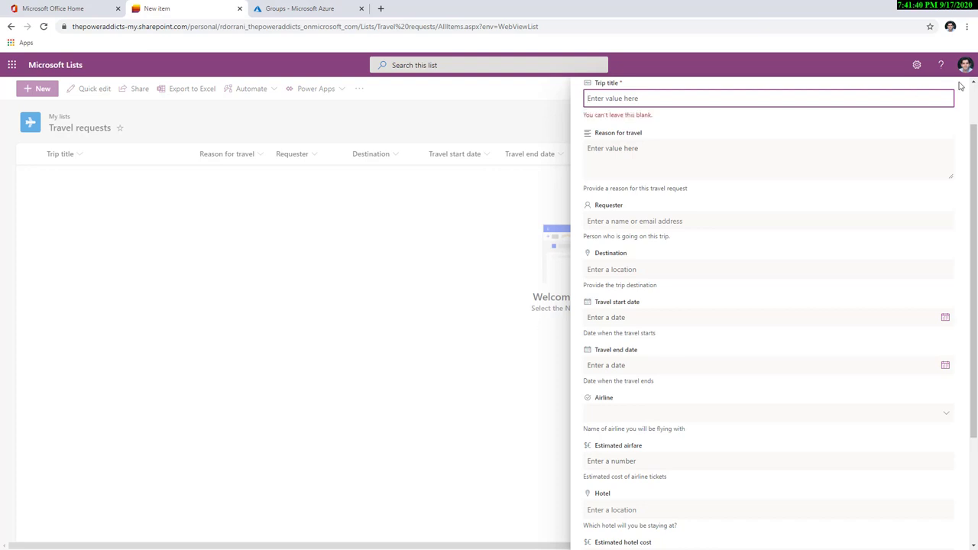
pyautogui.scroll(-3, 675, 450)
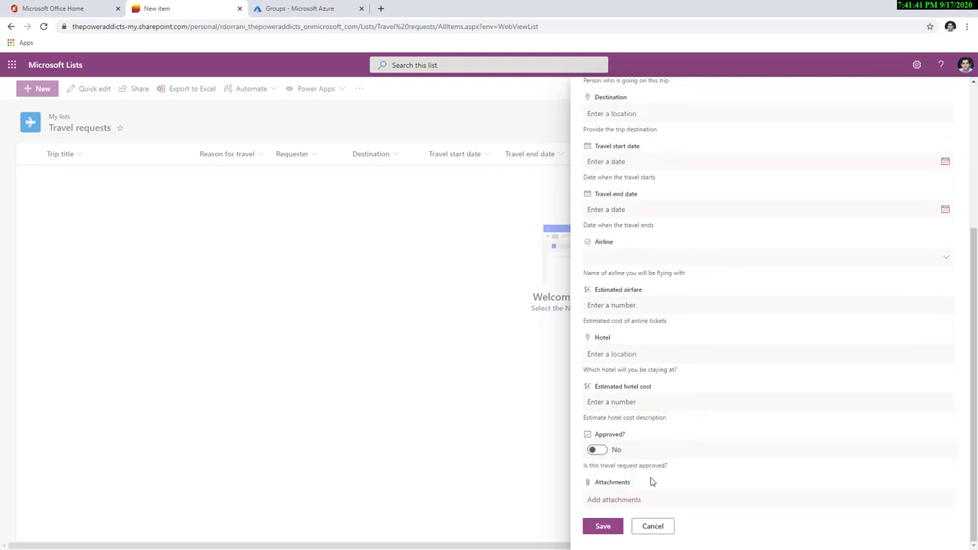
pyautogui.click(654, 527)
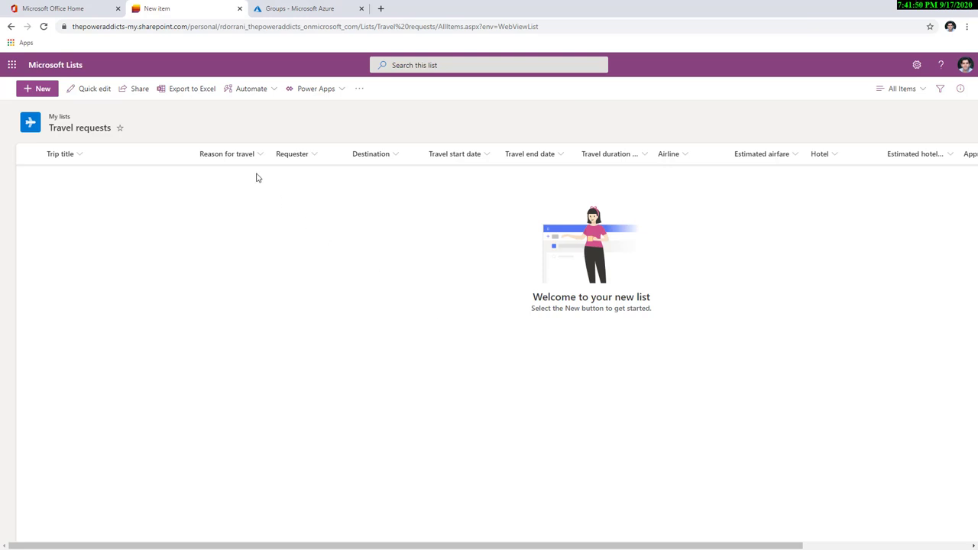
# Change the Approved? column's type to Choice and rename the column Approval Status
pyautogui.hscroll(3, 817, 215)
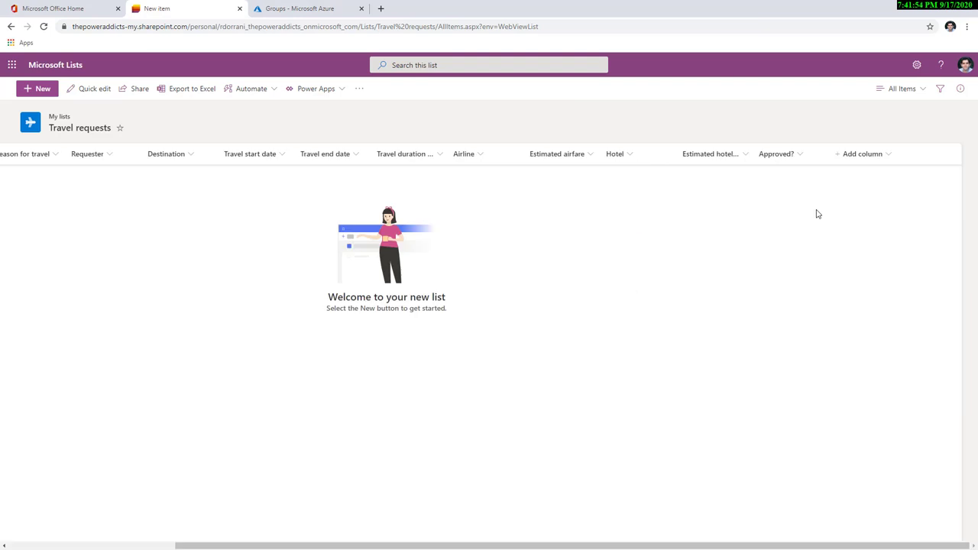
pyautogui.click(789, 161)
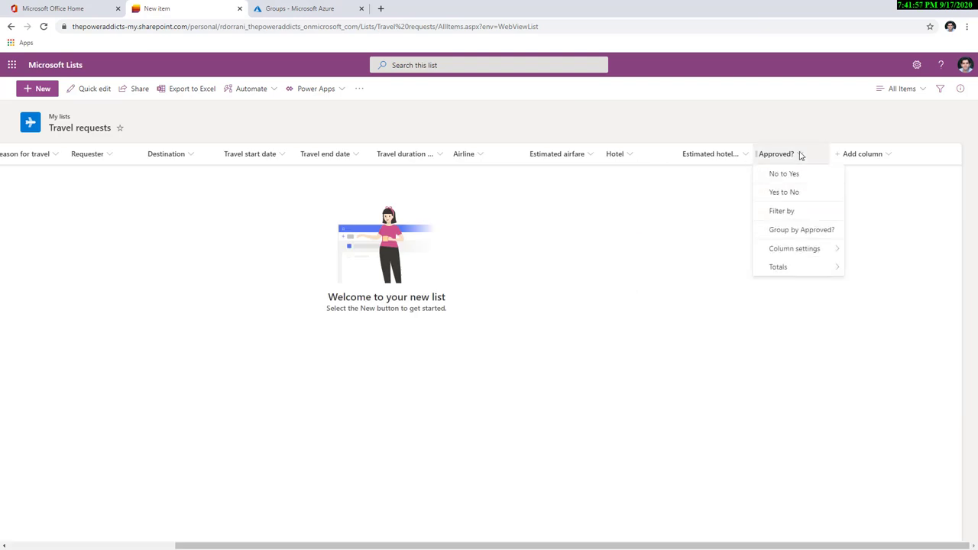
pyautogui.moveTo(803, 251)
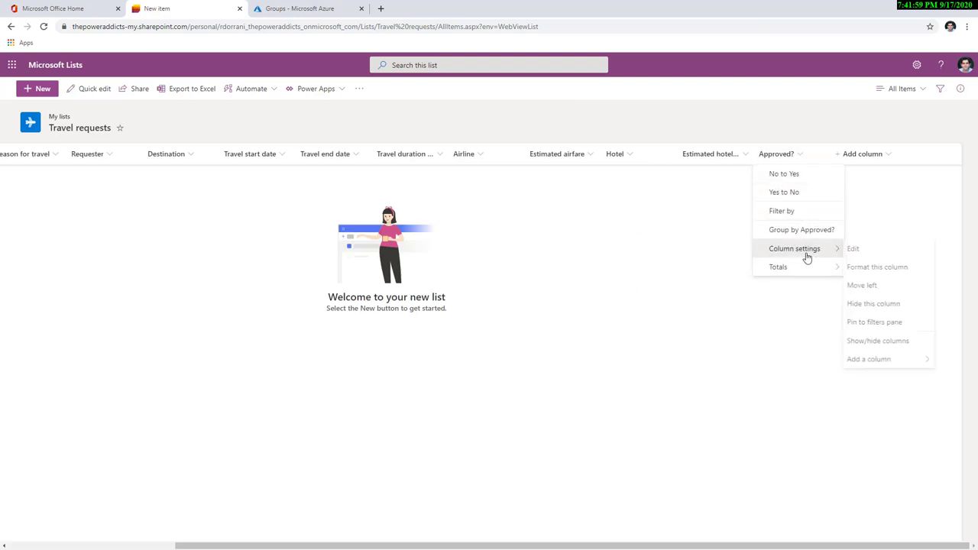
pyautogui.click(856, 250)
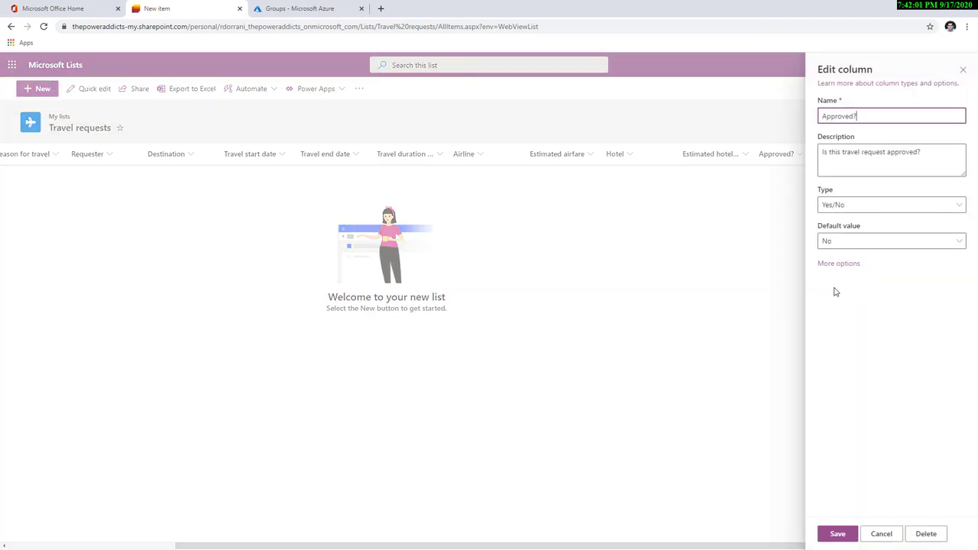
pyautogui.click(831, 205)
pyautogui.click(846, 257)
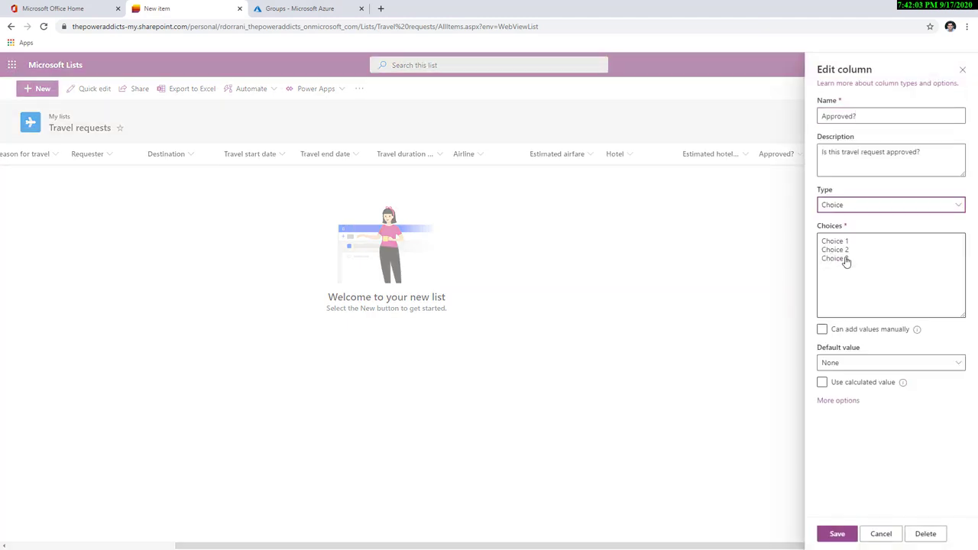
pyautogui.moveTo(857, 117); pyautogui.dragTo(781, 117)
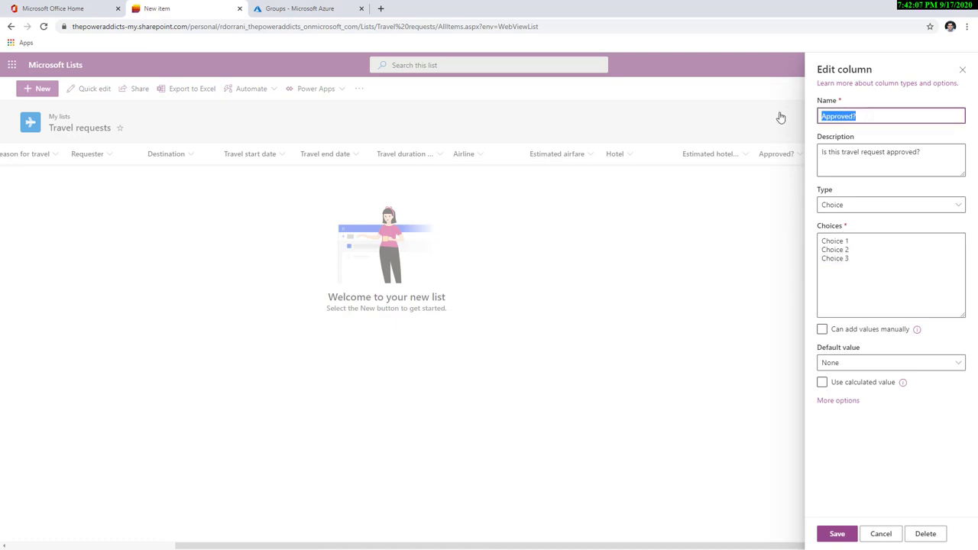
pyautogui.write('Approval Status')
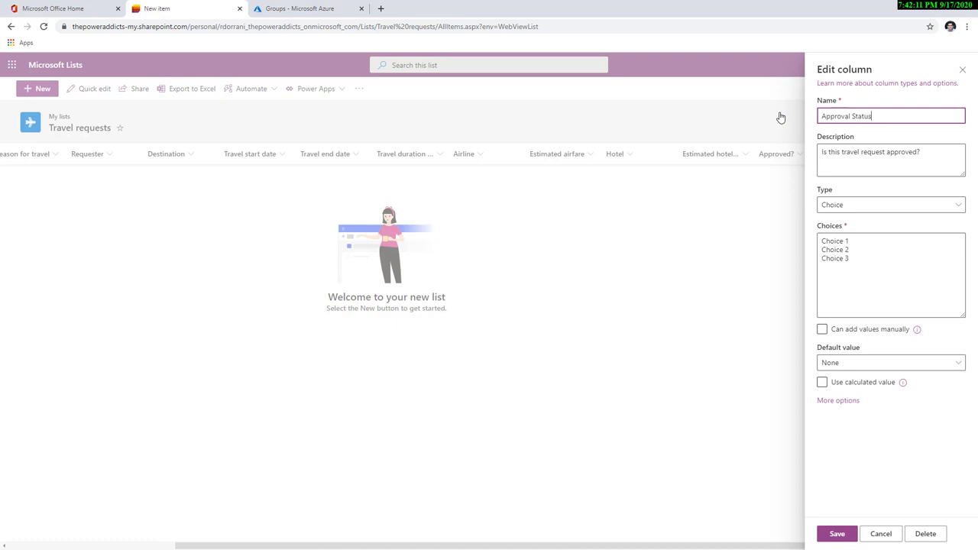
# Replace the column's placeholder choices with New, Pending, Approved and Rejected
pyautogui.moveTo(861, 264); pyautogui.dragTo(811, 240)
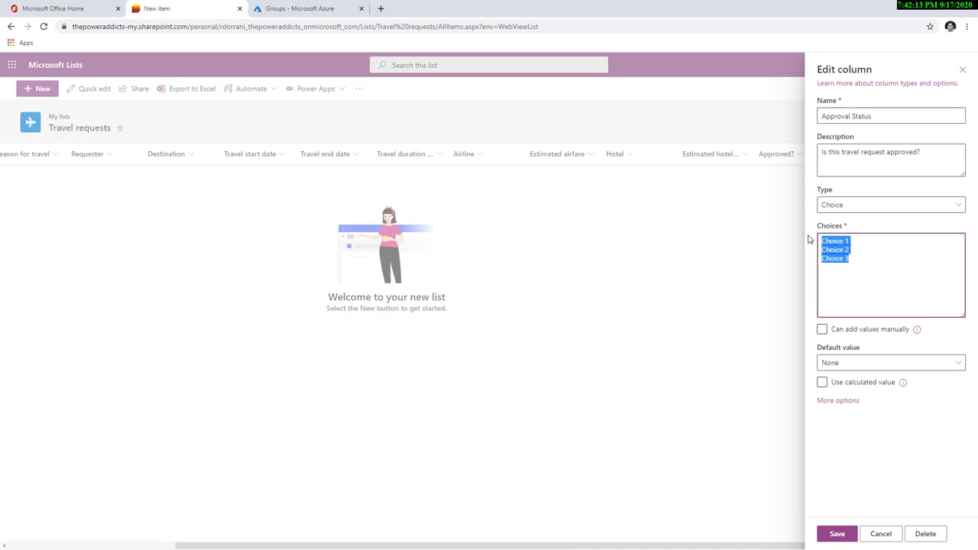
pyautogui.write('New')
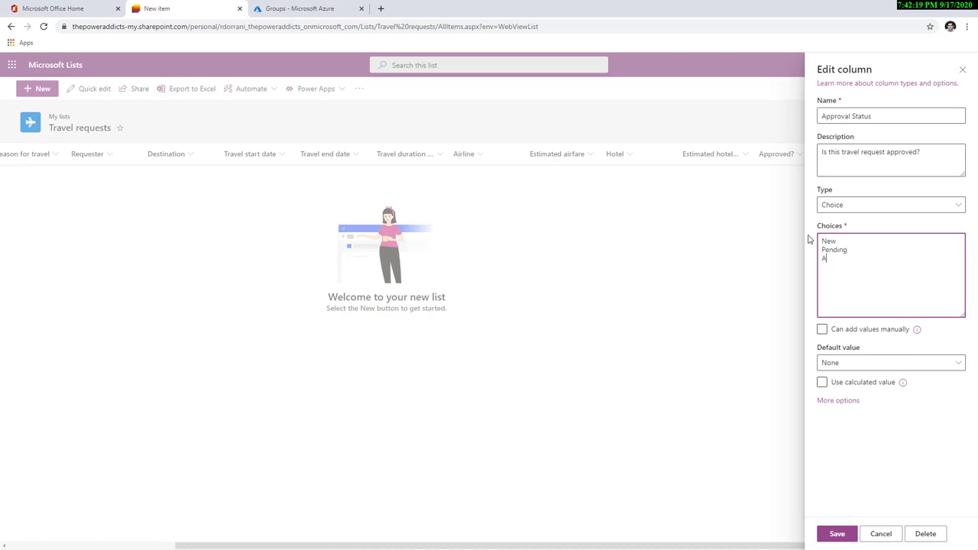
pyautogui.write('pproved')
pyautogui.moveTo(860, 268); pyautogui.dragTo(820, 238)
pyautogui.click(908, 275)
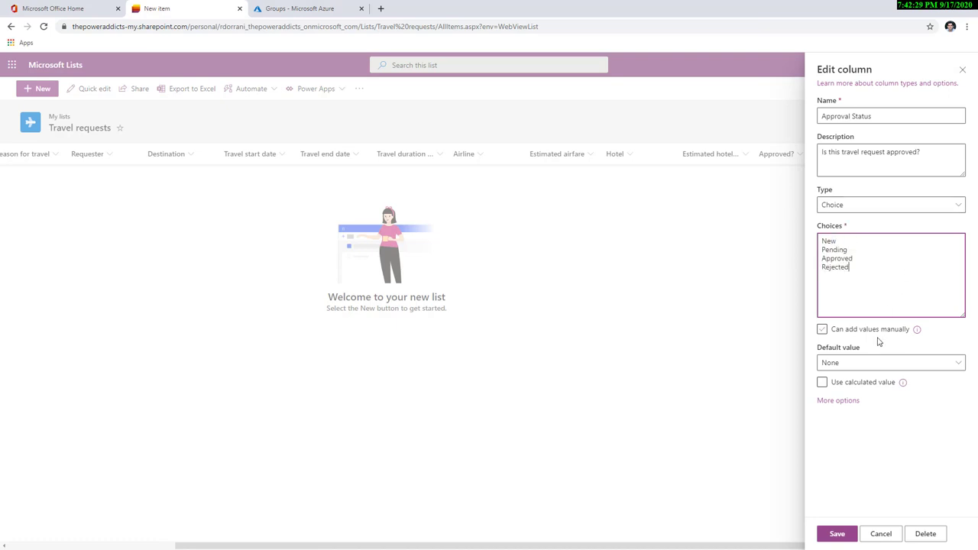
# Set the Approval Status column's default value to New, show its additional options and save the column
pyautogui.click(843, 402)
pyautogui.click(859, 370)
pyautogui.click(852, 407)
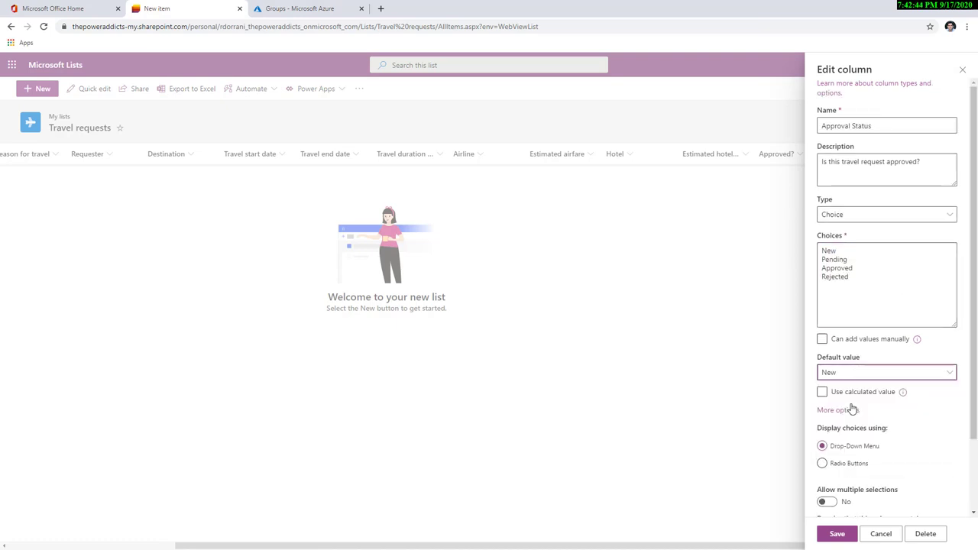
pyautogui.click(837, 533)
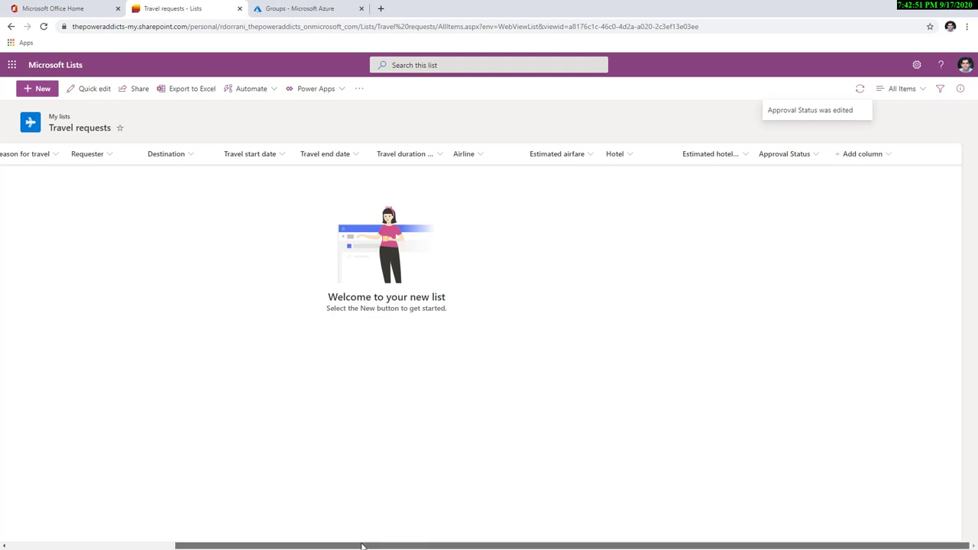
# Create a Power Automate flow for the list from the "Start approval when a new item is added" template, accepting its listed connections
pyautogui.moveTo(444, 546); pyautogui.dragTo(173, 254)
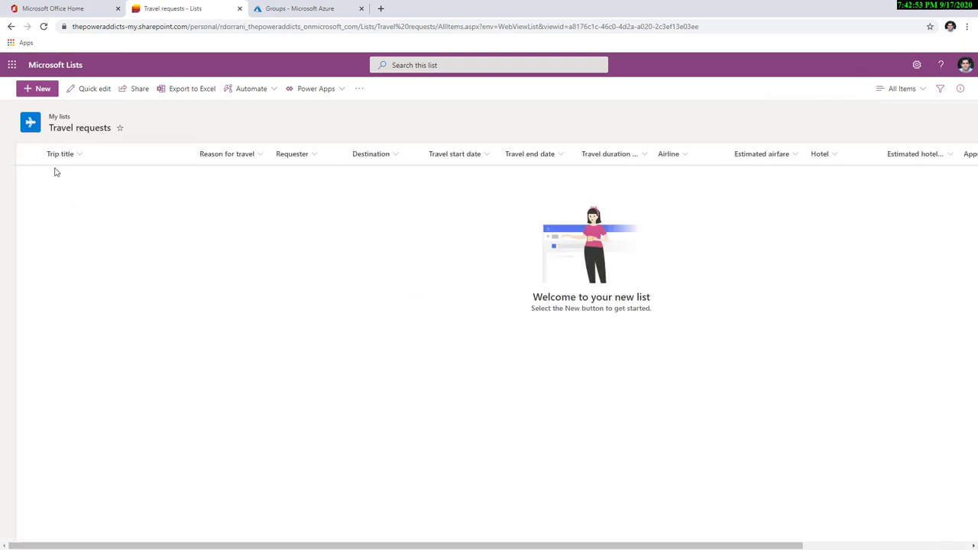
pyautogui.click(248, 89)
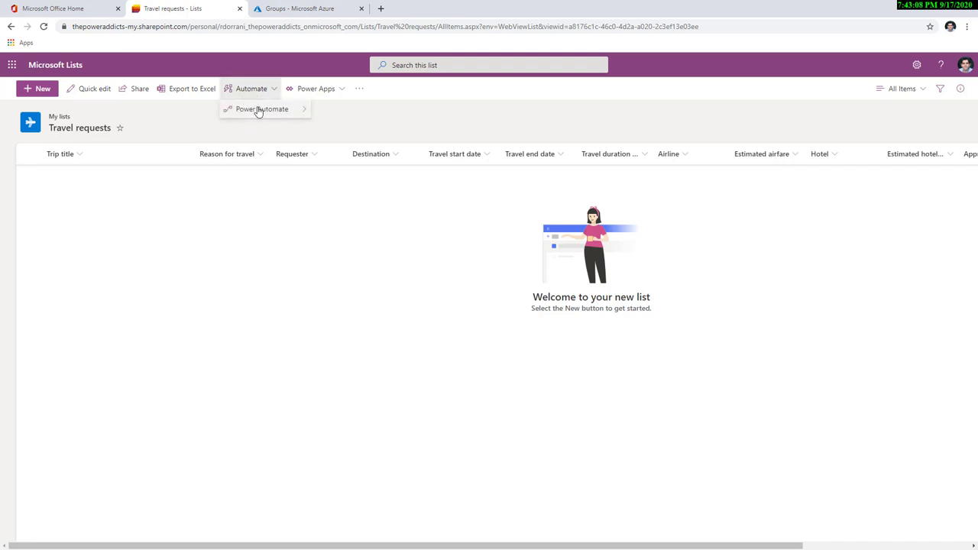
pyautogui.moveTo(258, 112)
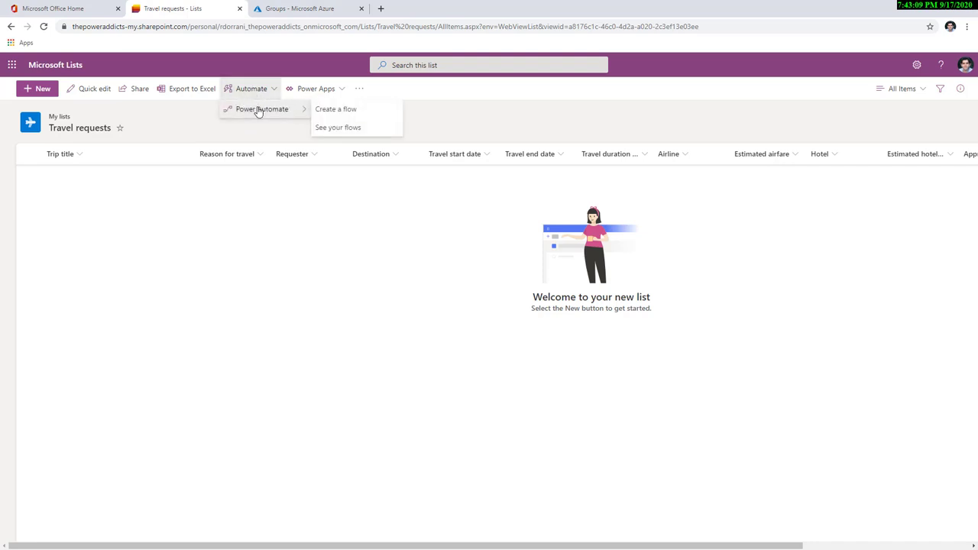
pyautogui.click(344, 111)
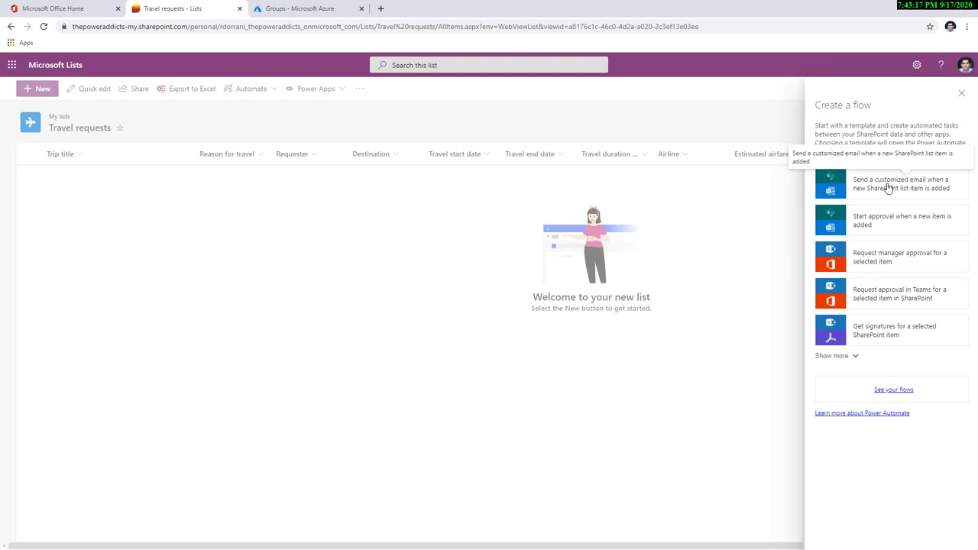
pyautogui.click(847, 357)
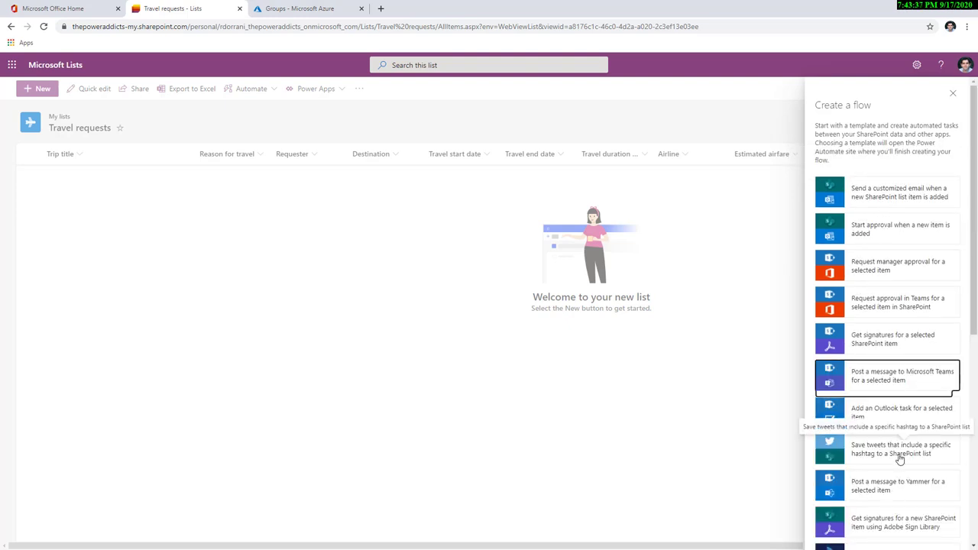
pyautogui.click(900, 231)
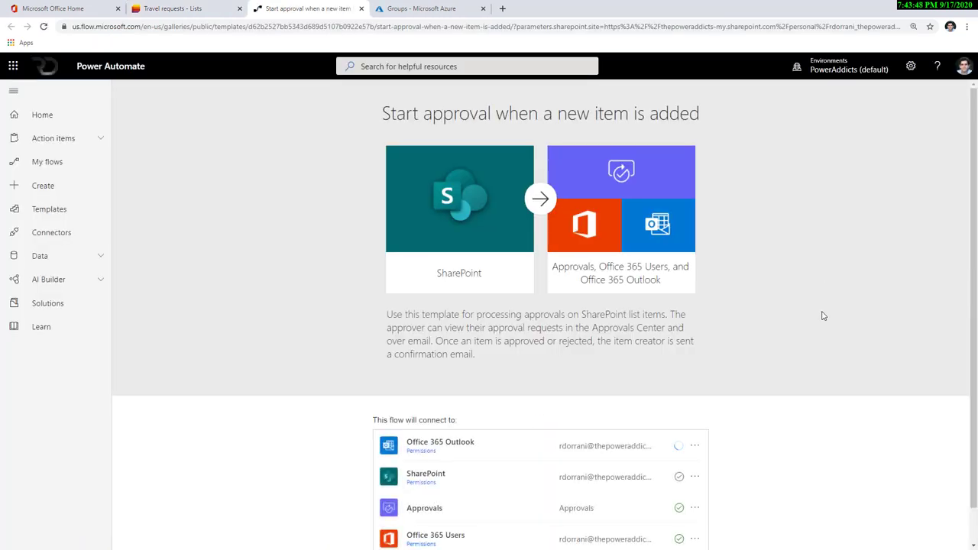
pyautogui.scroll(-1, 561, 438)
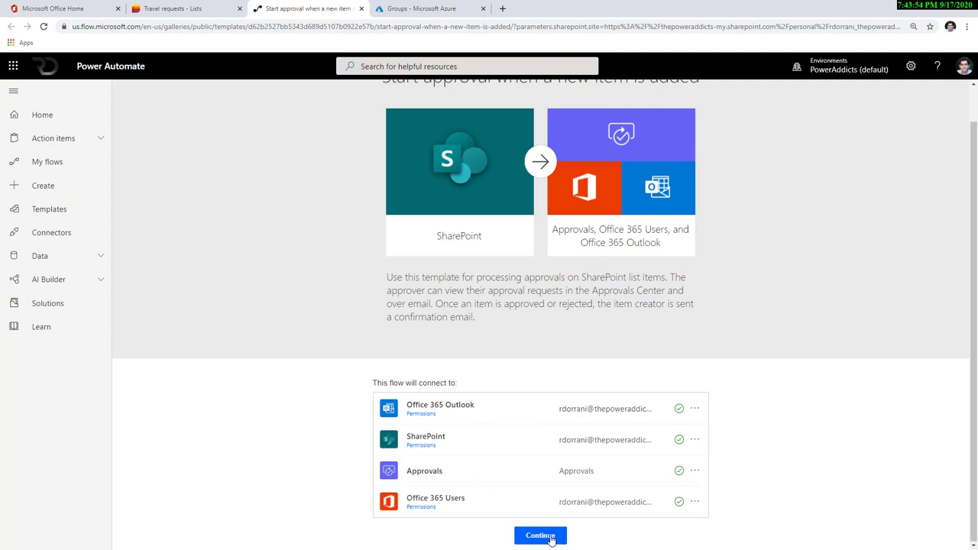
pyautogui.click(548, 537)
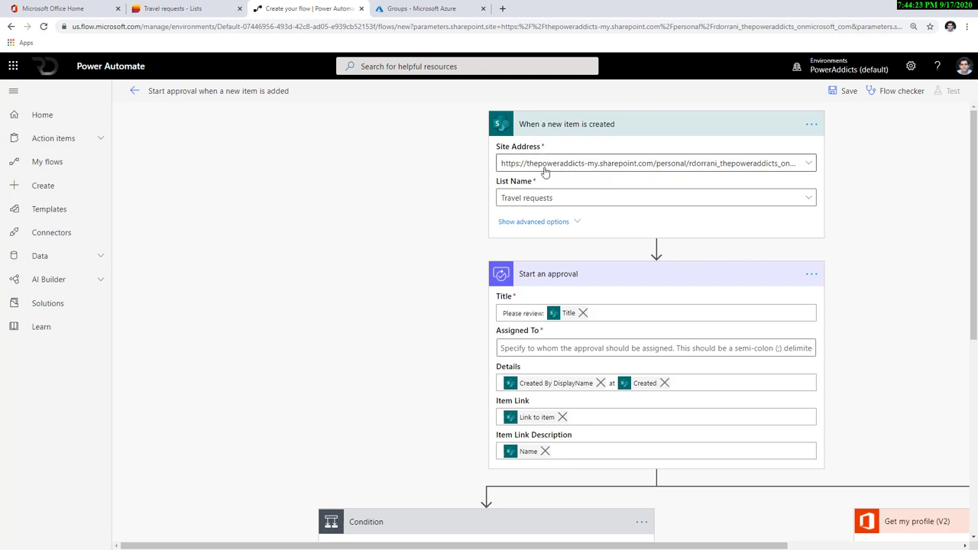
# Review the template flow's trigger, approval action and condition, expanding the condition to check its approval and rejection branches
pyautogui.click(810, 164)
pyautogui.click(882, 205)
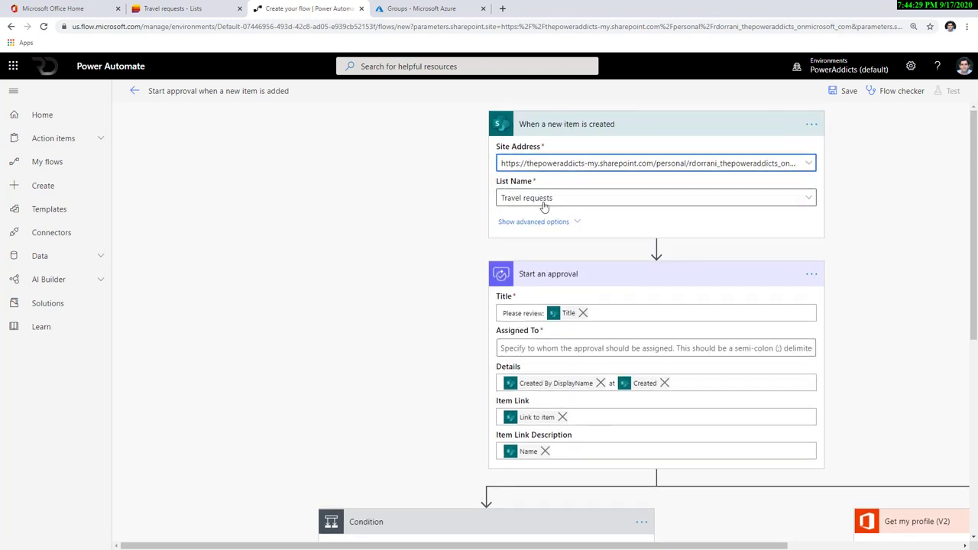
pyautogui.scroll(-2, 546, 222)
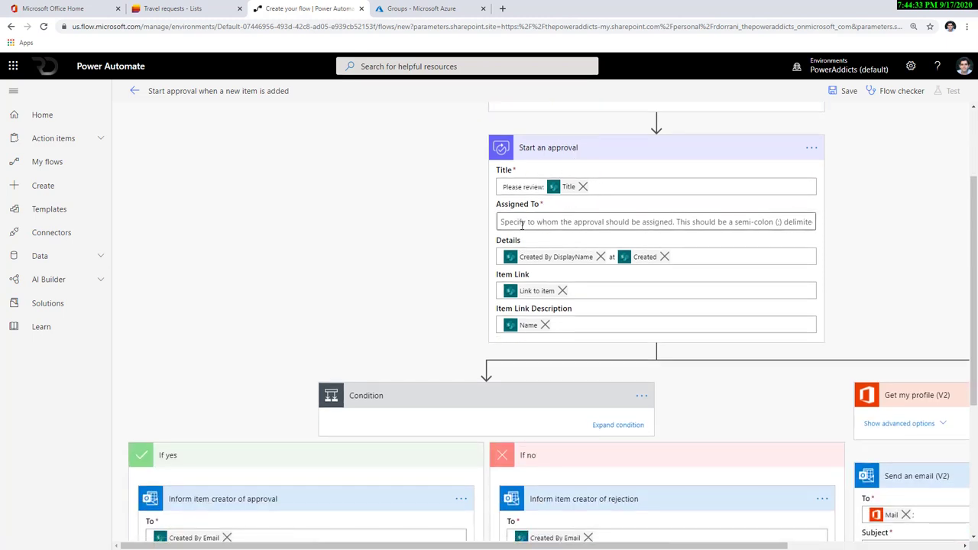
pyautogui.scroll(-2, 649, 302)
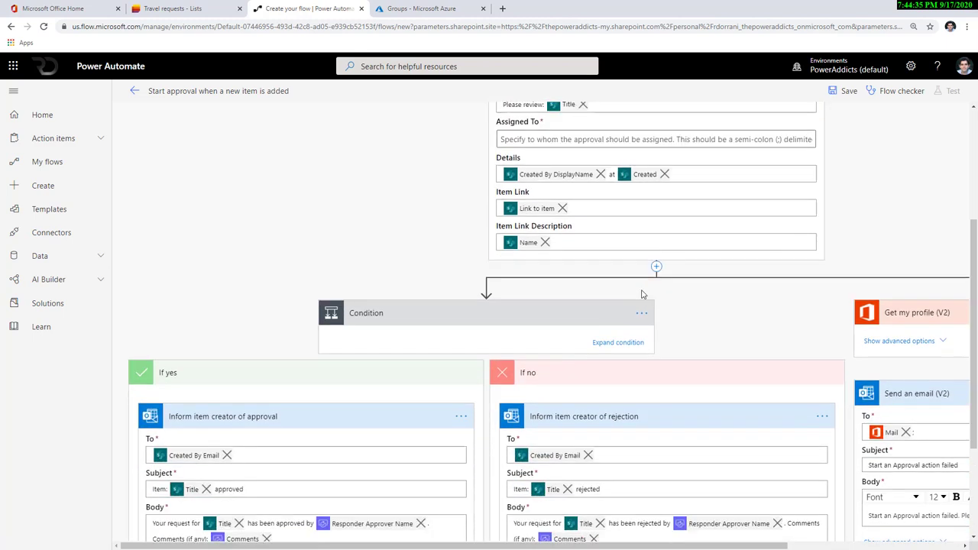
pyautogui.hscroll(3, 611, 306)
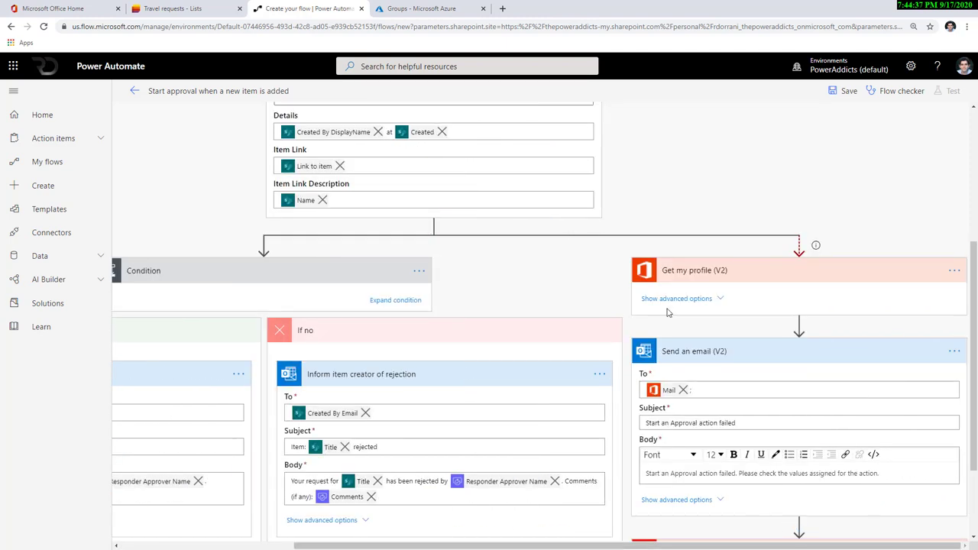
pyautogui.click(390, 300)
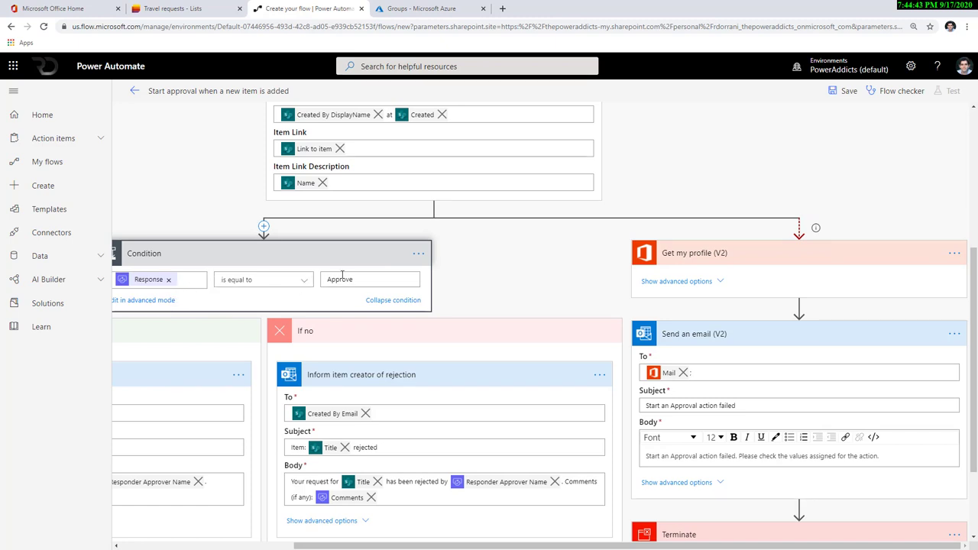
pyautogui.hscroll(-3, 371, 517)
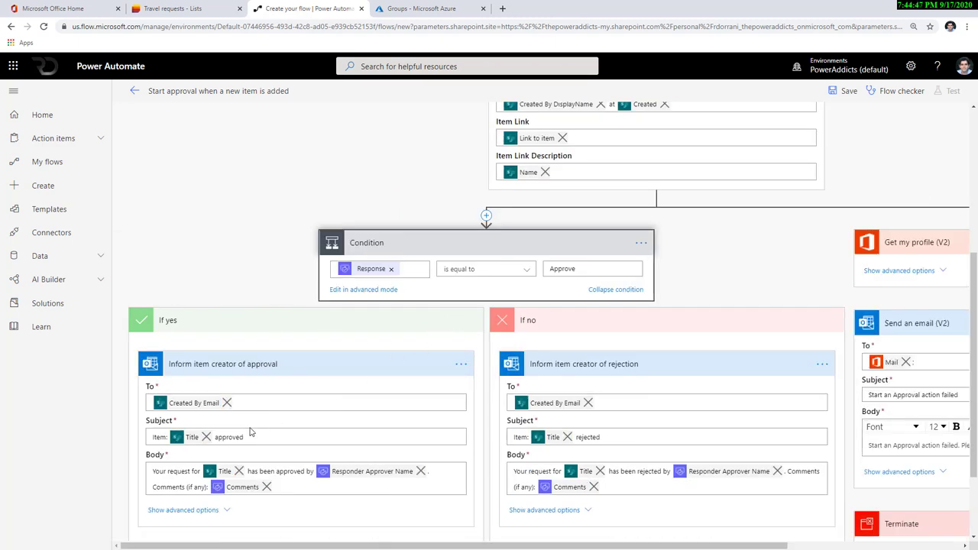
pyautogui.scroll(-2, 250, 432)
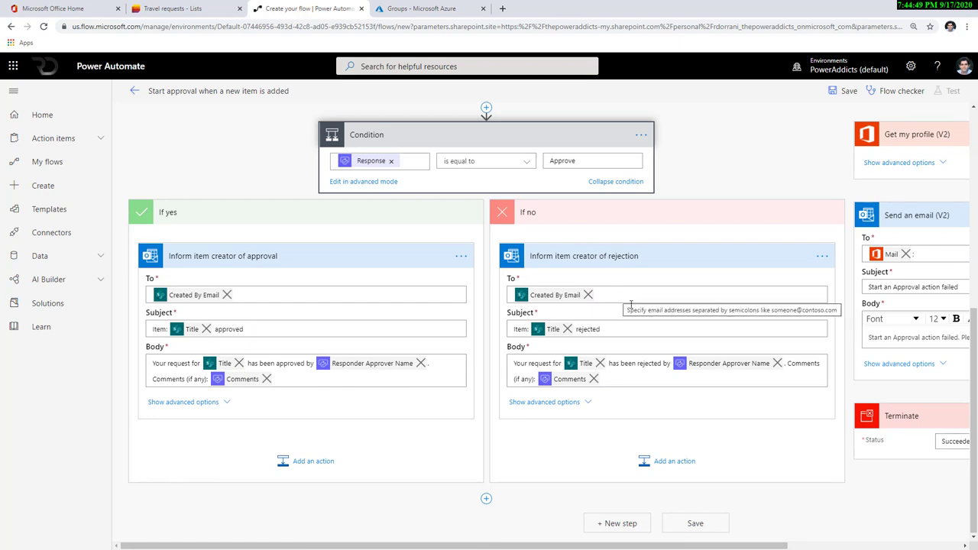
# Examine the approval action and its failure branch, showing the advanced options of Get my profile (V2)
pyautogui.moveTo(655, 545); pyautogui.dragTo(830, 545)
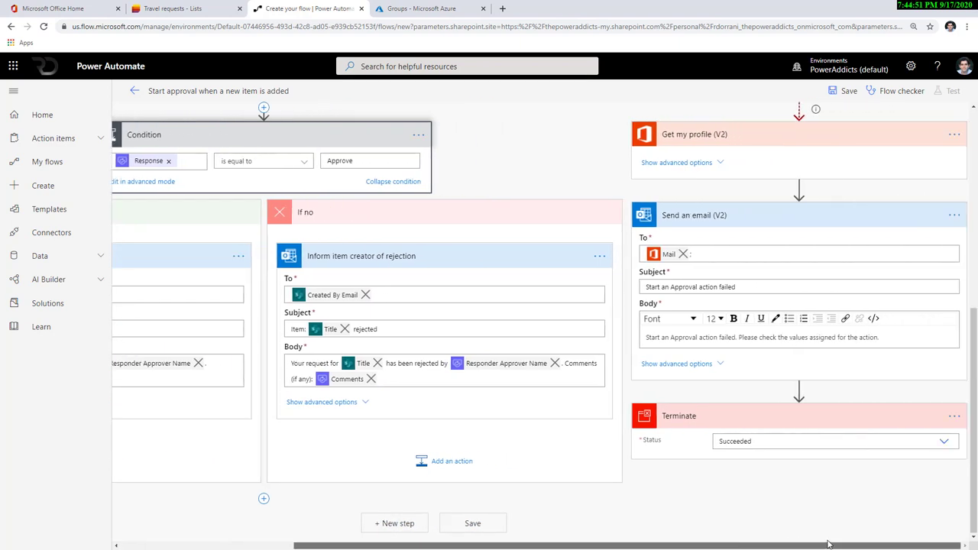
pyautogui.scroll(3, 643, 353)
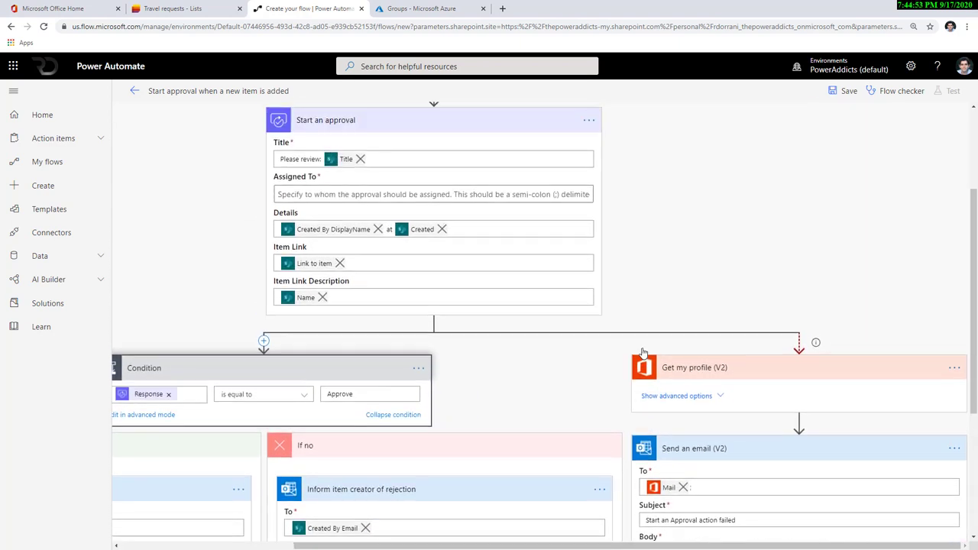
pyautogui.scroll(2, 644, 354)
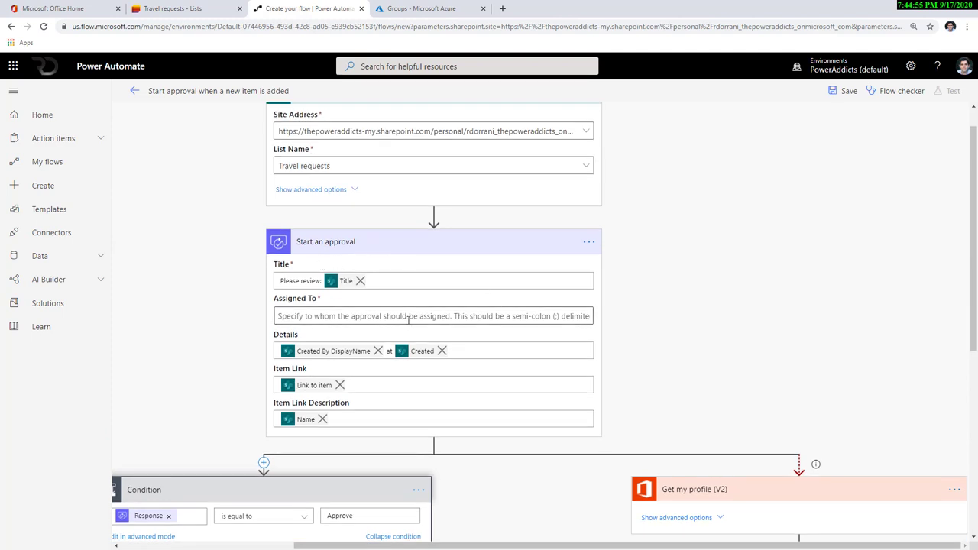
pyautogui.scroll(-1, 371, 308)
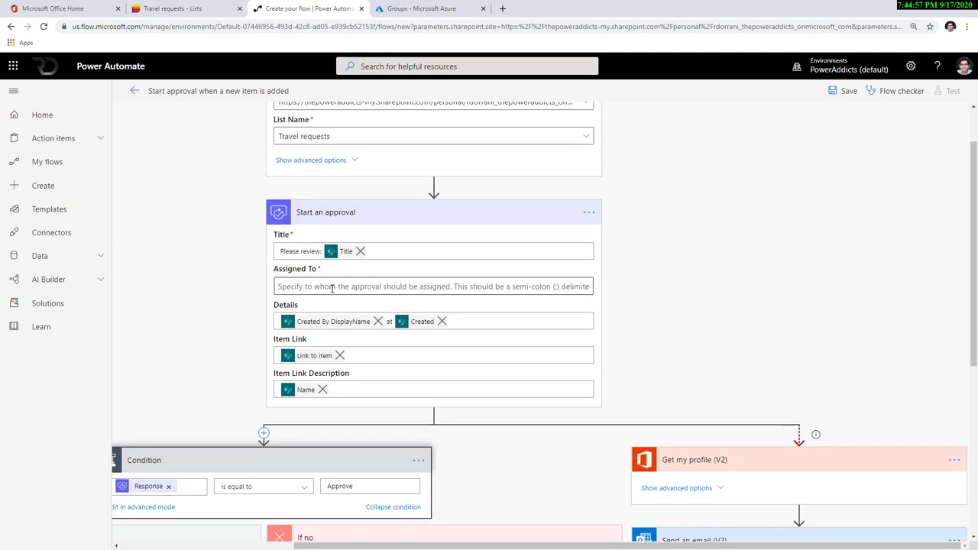
pyautogui.scroll(-1, 332, 288)
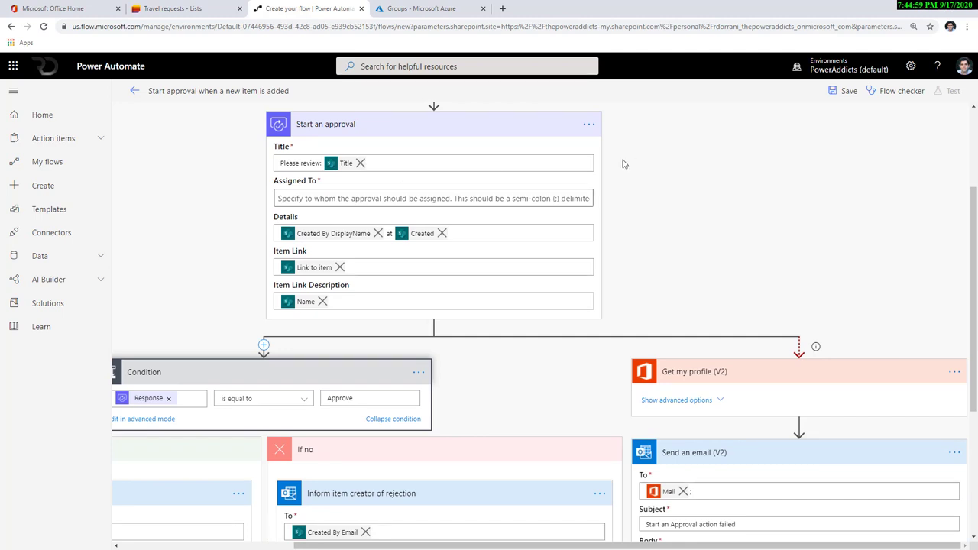
pyautogui.moveTo(799, 348)
pyautogui.scroll(-3, 692, 413)
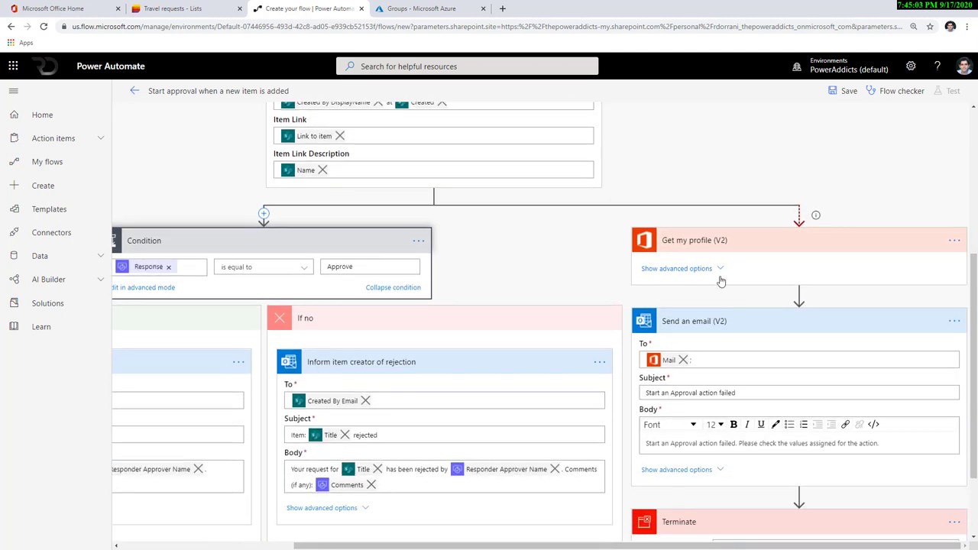
pyautogui.click(747, 292)
pyautogui.scroll(-2, 726, 305)
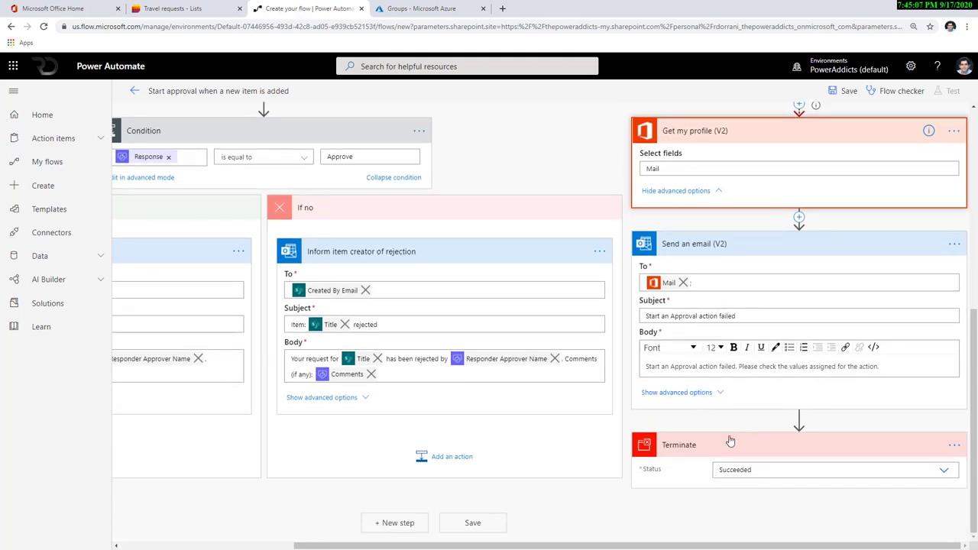
pyautogui.scroll(2, 731, 442)
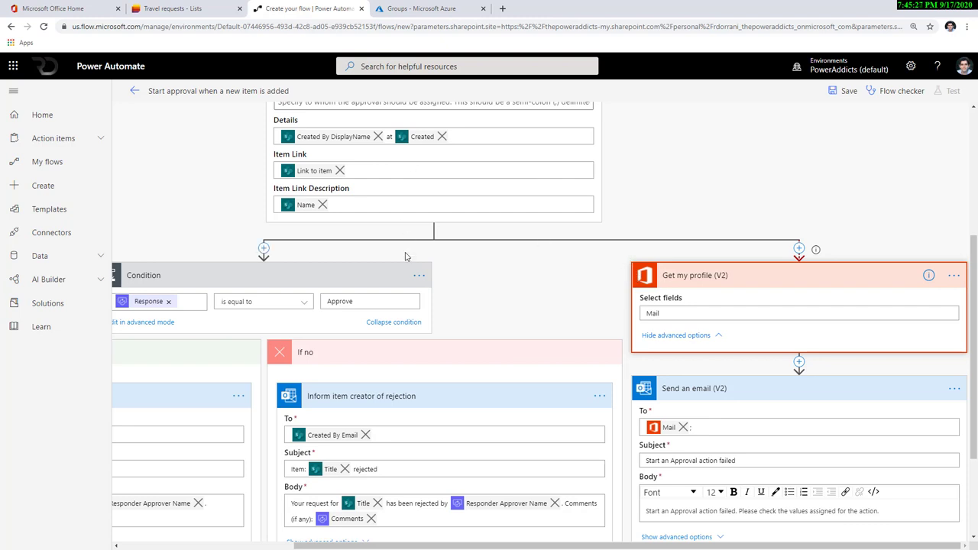
pyautogui.scroll(3, 404, 257)
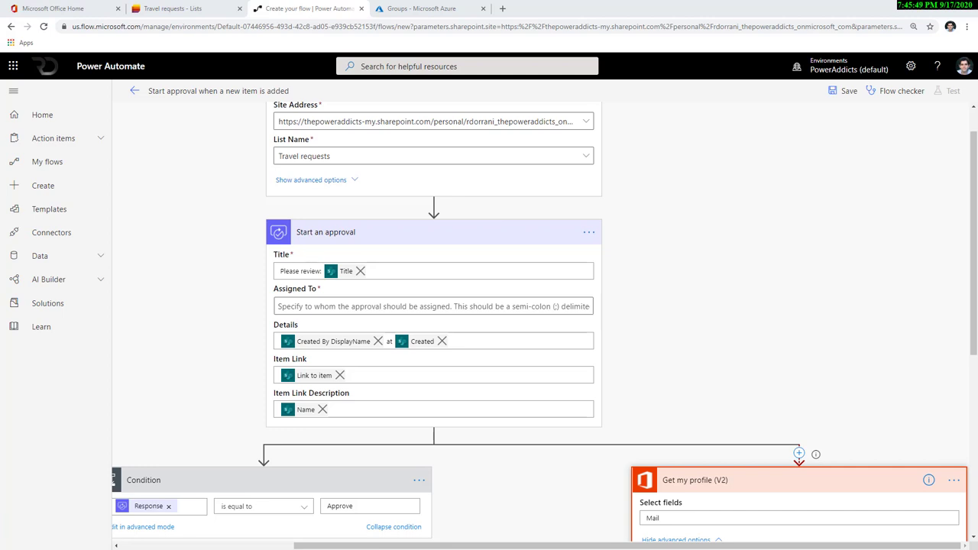
# Switch to the Azure portal and view the members of the Travel Request Approvers security group
pyautogui.click(416, 9)
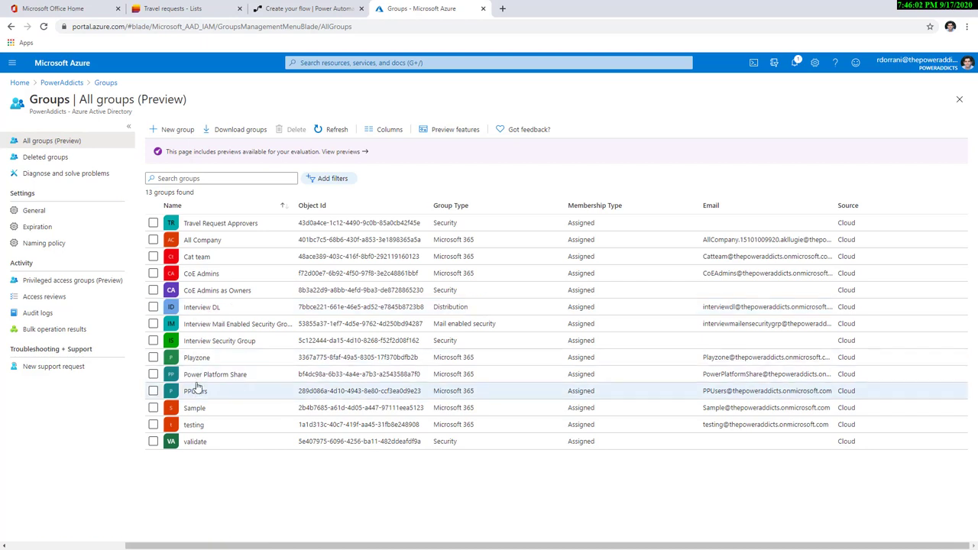
pyautogui.click(220, 226)
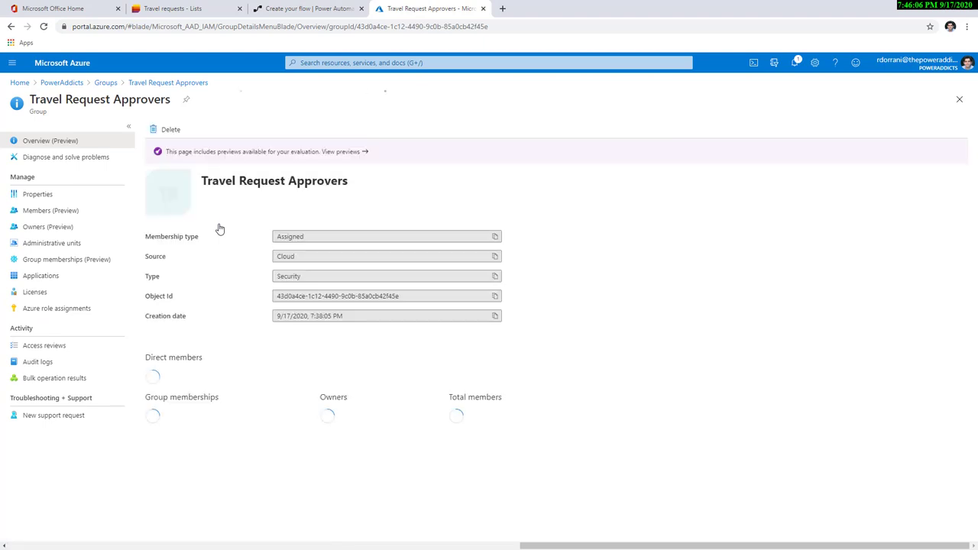
pyautogui.click(73, 213)
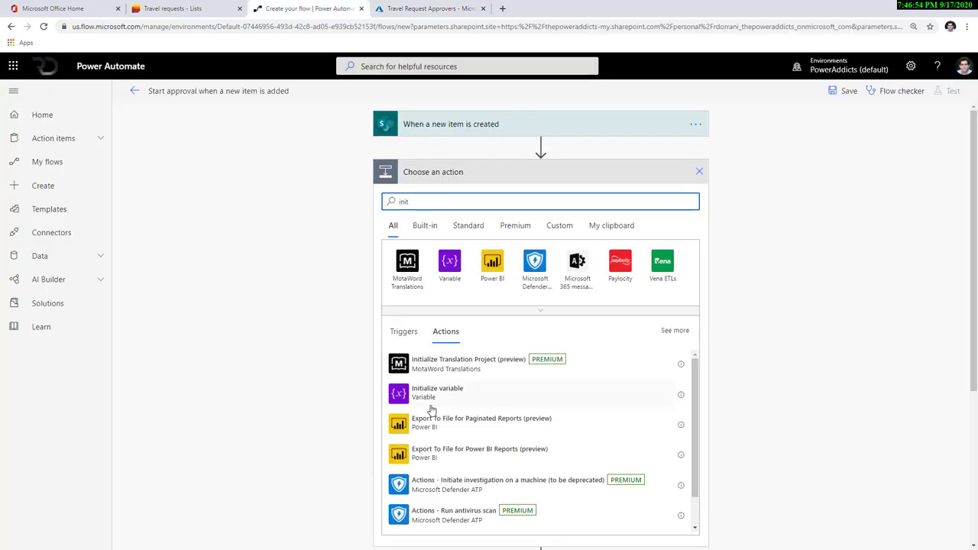
# Add an Initialize variable action before the approval, naming the variable varApprovers with type String
pyautogui.click(430, 398)
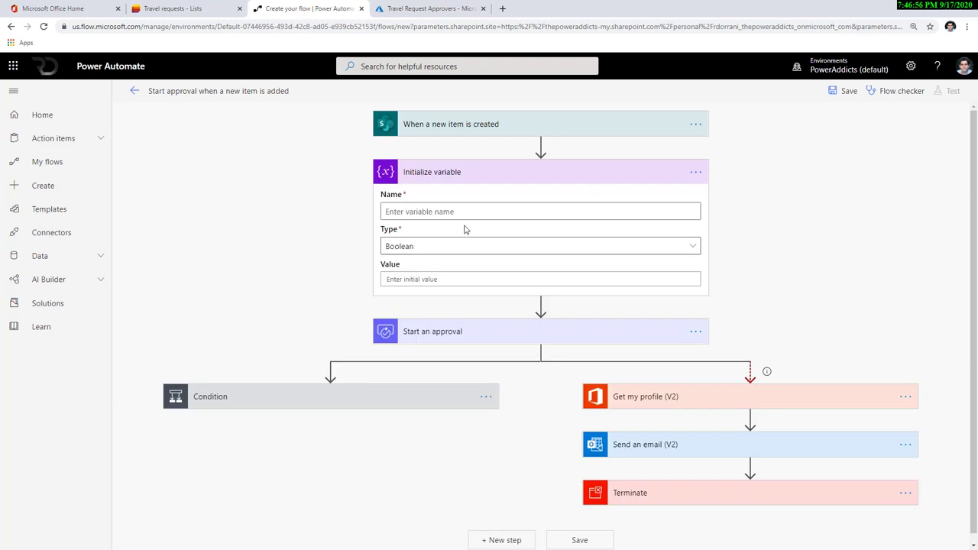
pyautogui.click(434, 211)
pyautogui.write('var')
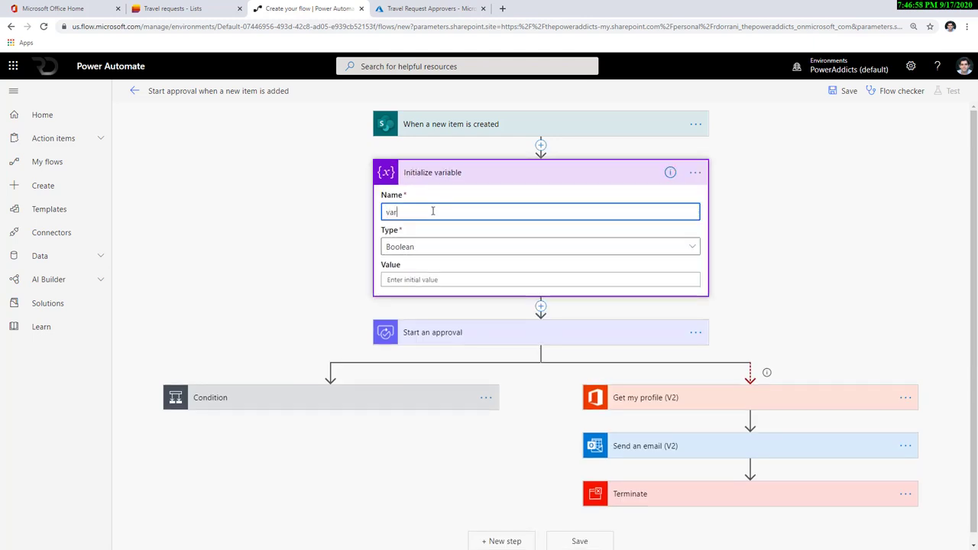
pyautogui.write('Approvers')
pyautogui.click(427, 248)
pyautogui.click(417, 392)
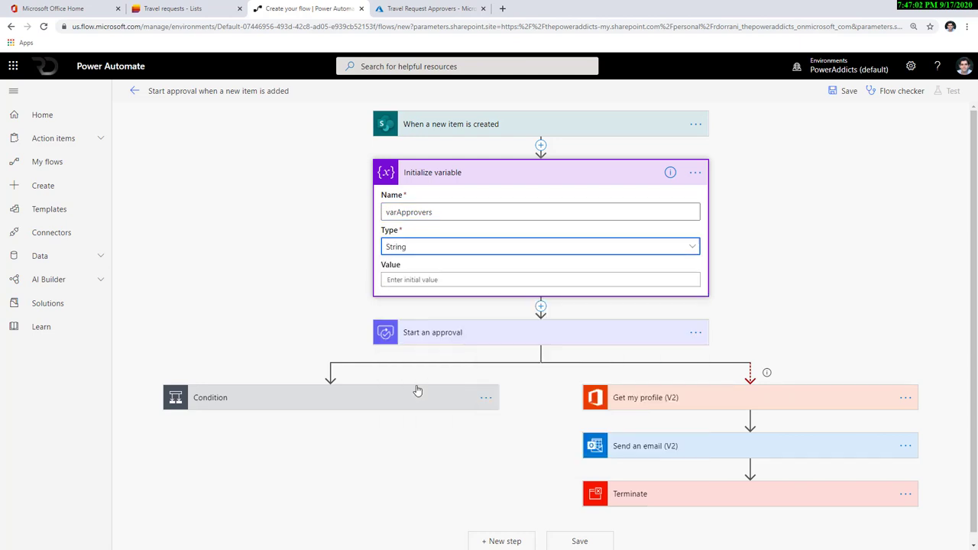
# Rename the varApprovers variable action to Approvers
pyautogui.click(695, 172)
pyautogui.click(730, 188)
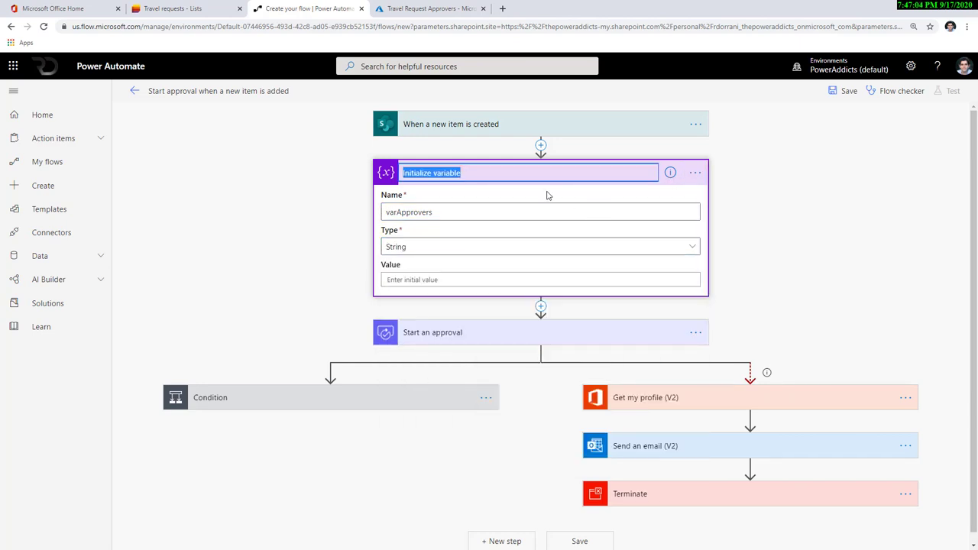
pyautogui.write('Approvers')
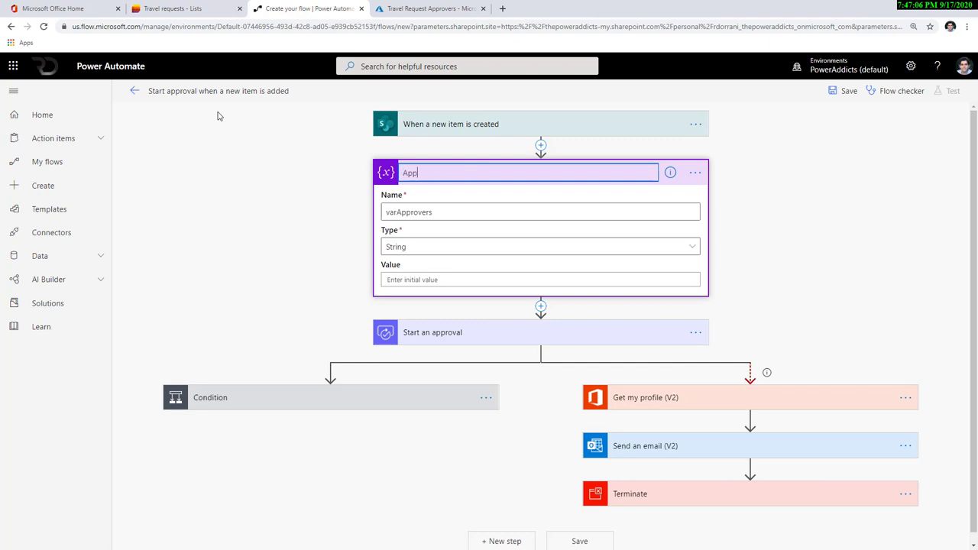
# Insert another Initialize variable action after Approvers, naming the variable varApproversArray with type Array
pyautogui.click(541, 307)
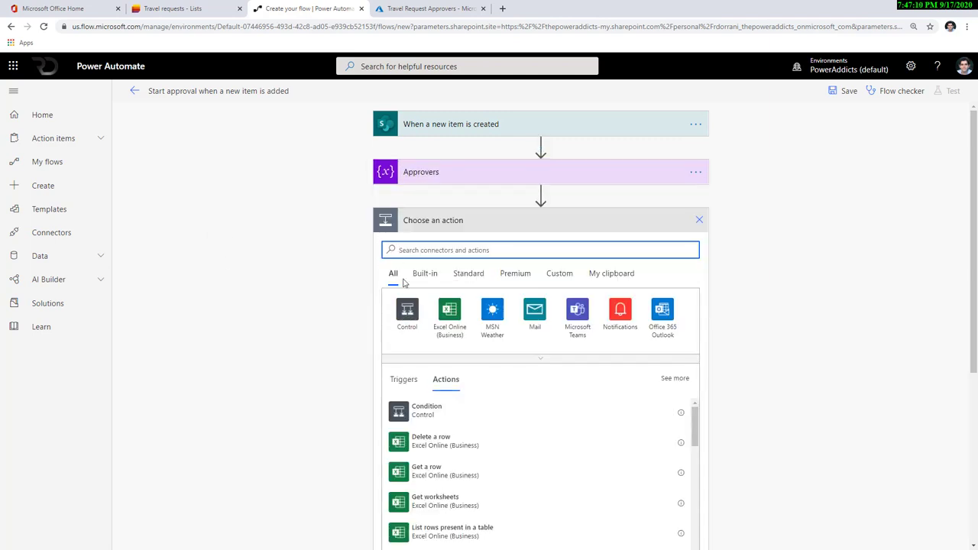
pyautogui.write('initiali')
pyautogui.click(415, 450)
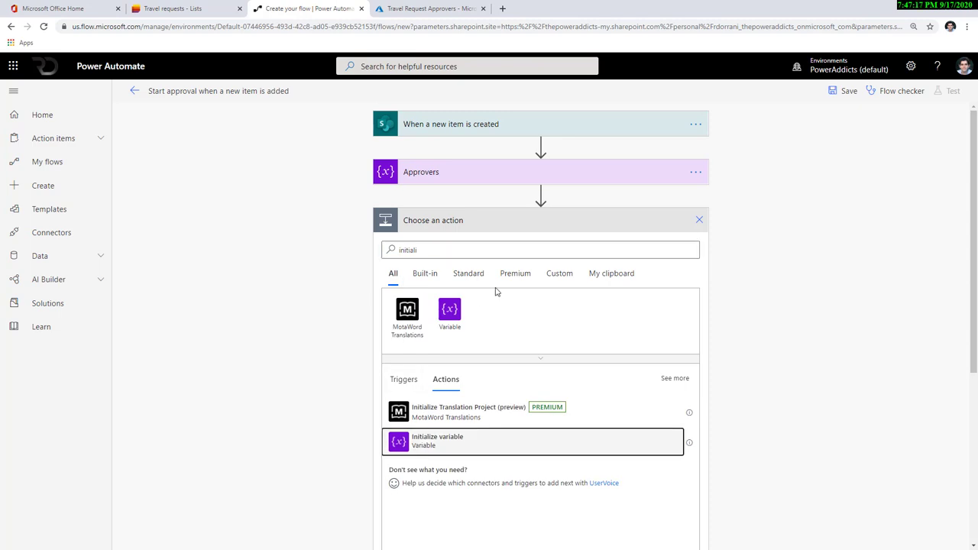
pyautogui.write('var')
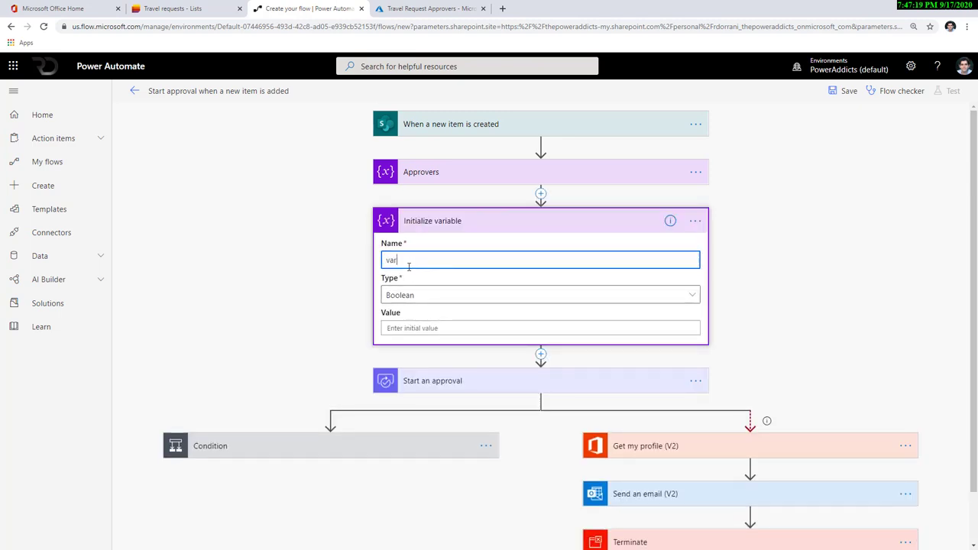
pyautogui.write('ApproversArray')
pyautogui.click(413, 295)
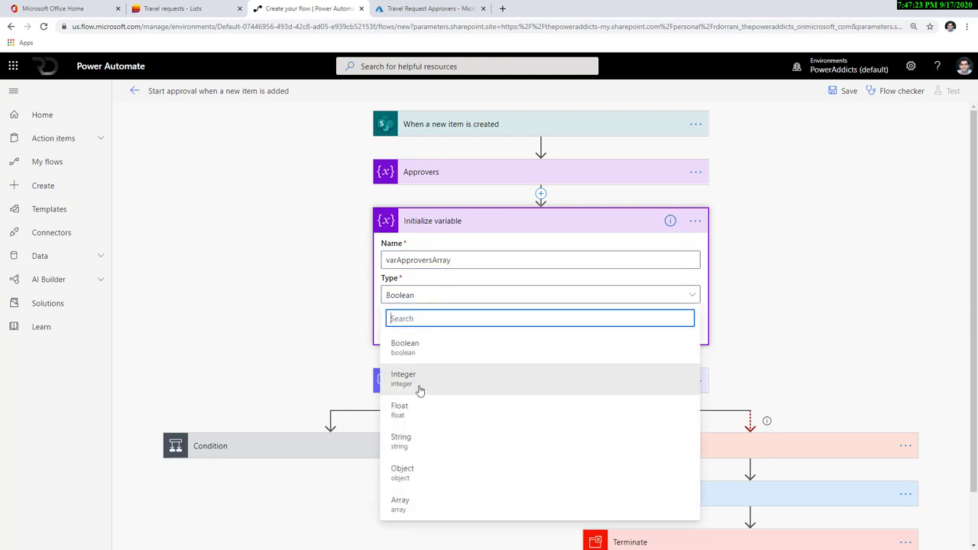
pyautogui.click(428, 503)
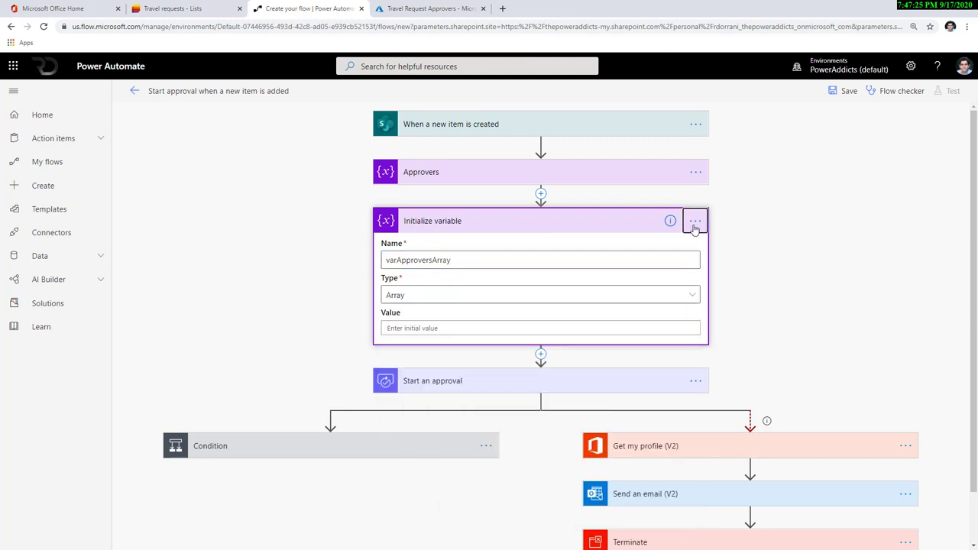
# Rename the varApproversArray variable action to Approvers Array
pyautogui.click(695, 221)
pyautogui.click(743, 240)
pyautogui.write('Approv')
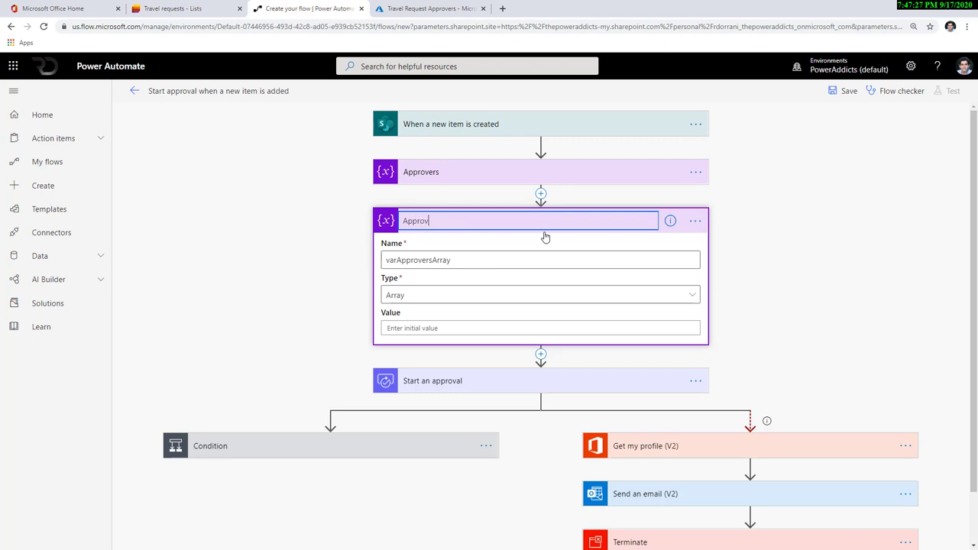
pyautogui.write('ers Array')
pyautogui.press('Return')
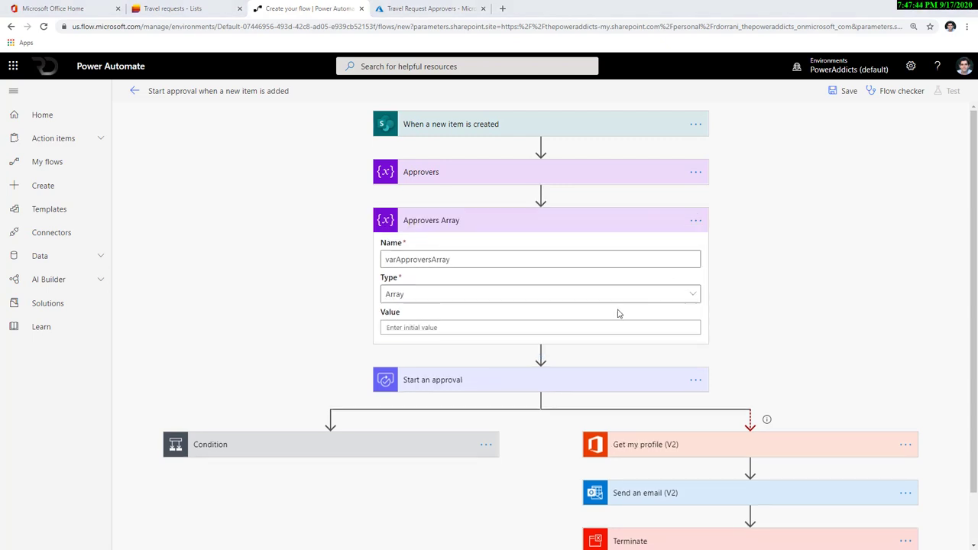
# Insert an Azure AD Get group members action between Approvers Array and Start an approval
pyautogui.click(541, 352)
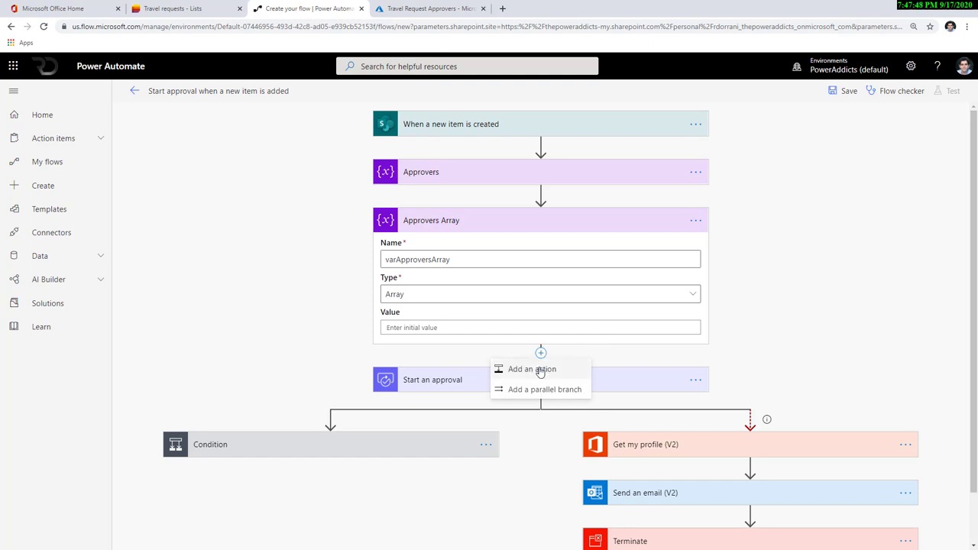
pyautogui.click(532, 370)
pyautogui.write('azure ad')
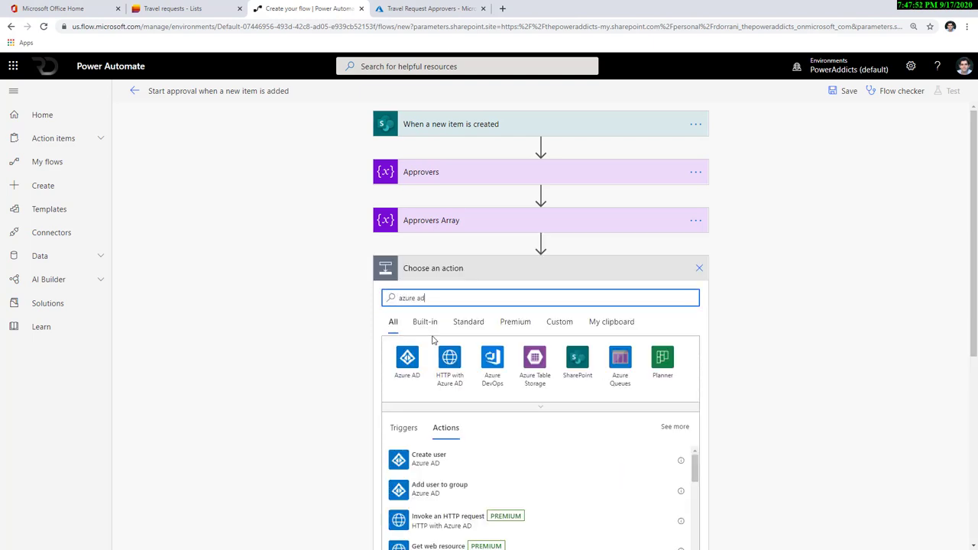
pyautogui.click(407, 358)
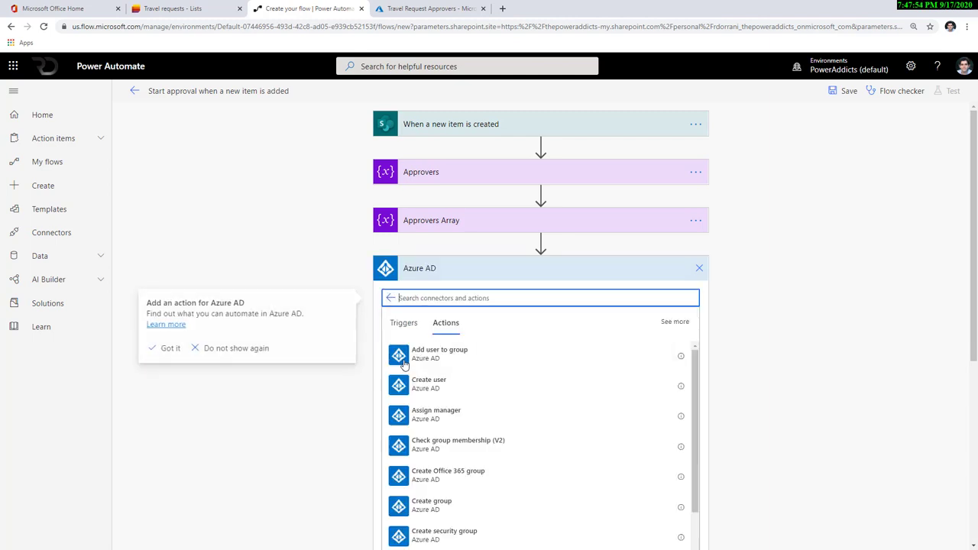
pyautogui.scroll(-2, 493, 388)
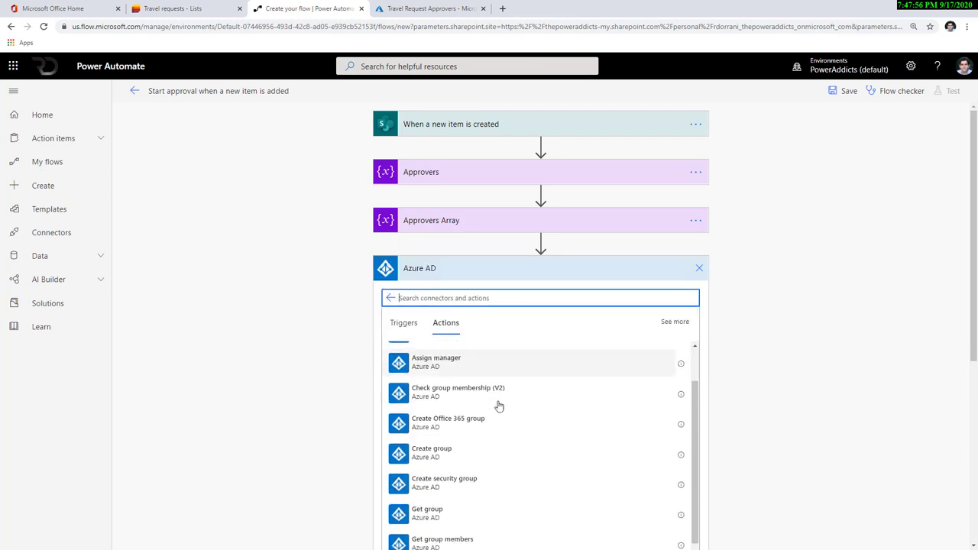
pyautogui.scroll(-3, 498, 406)
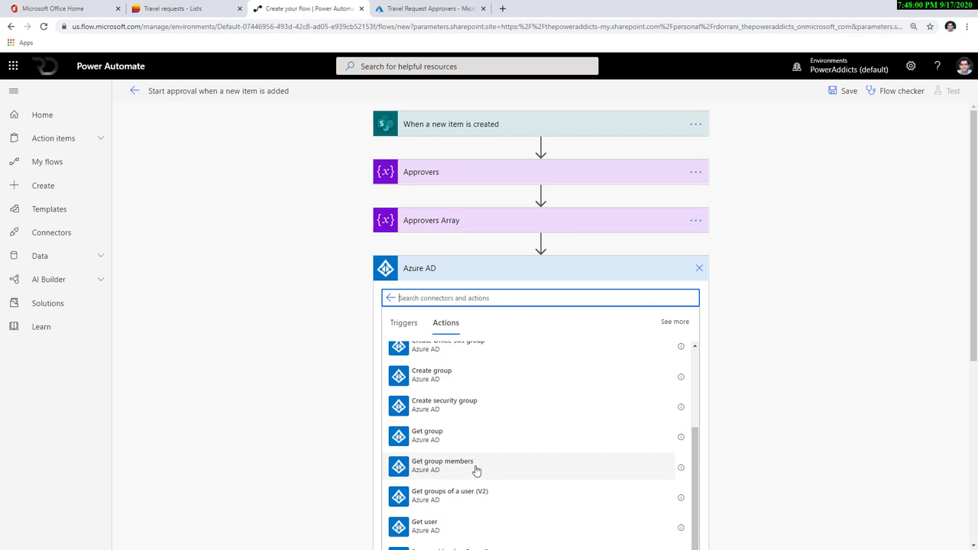
pyautogui.click(476, 471)
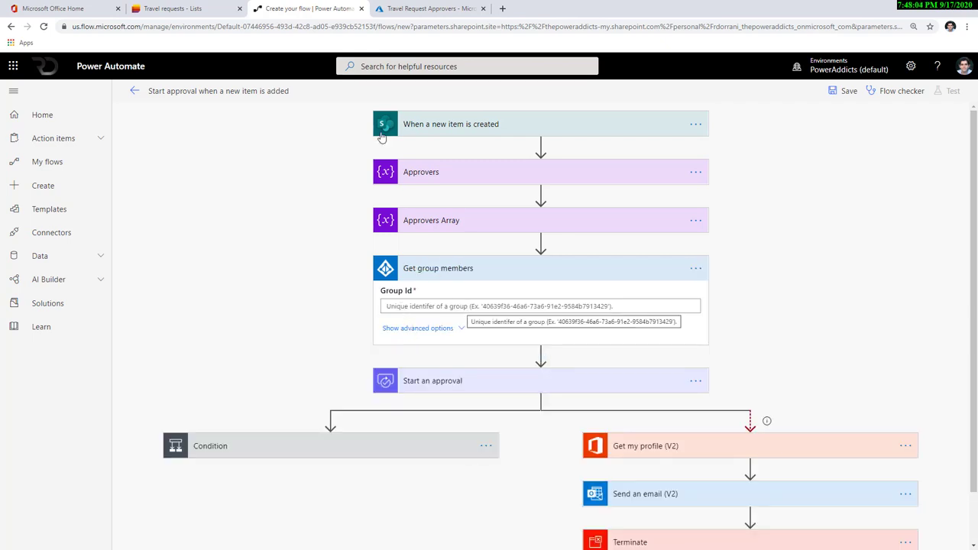
# Copy the Travel Request Approvers group's Object Id from its properties in the Azure portal into the Group Id of Get group members in Power Automate
pyautogui.click(430, 9)
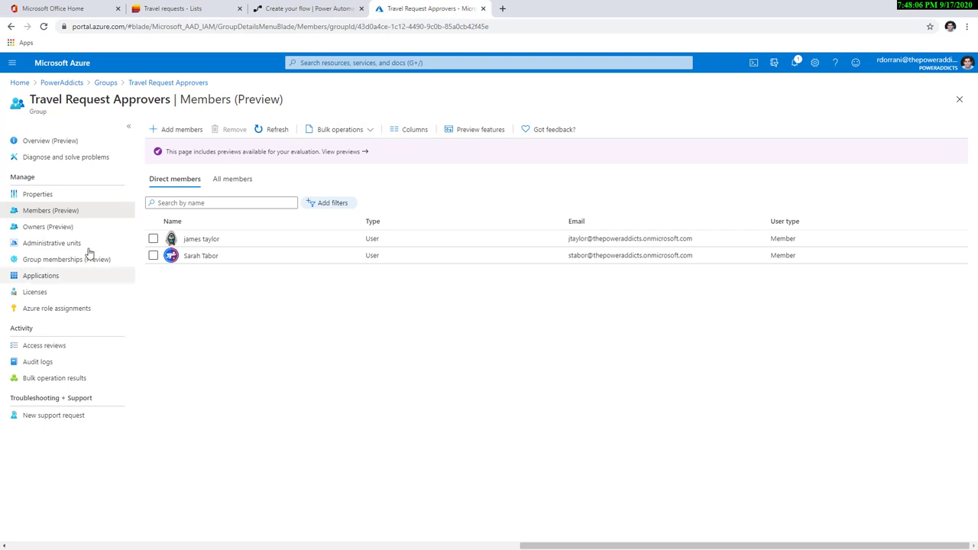
pyautogui.click(39, 196)
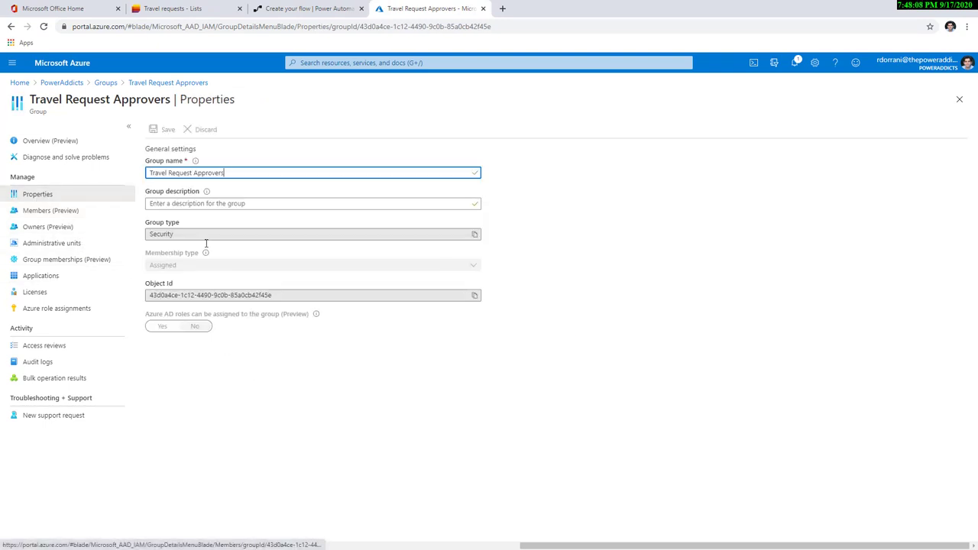
pyautogui.click(476, 297)
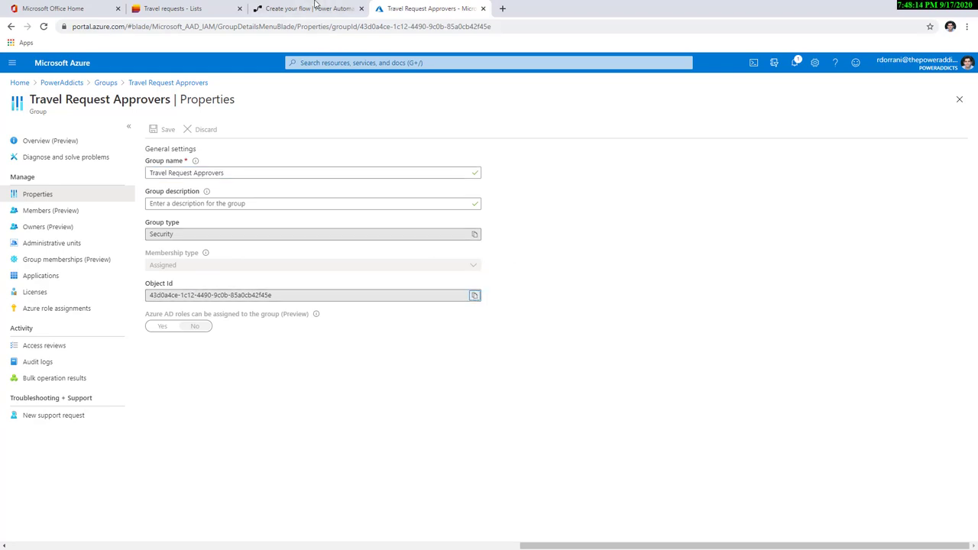
pyautogui.click(315, 8)
pyautogui.click(506, 307)
pyautogui.hotkey('ctrl', 'v')
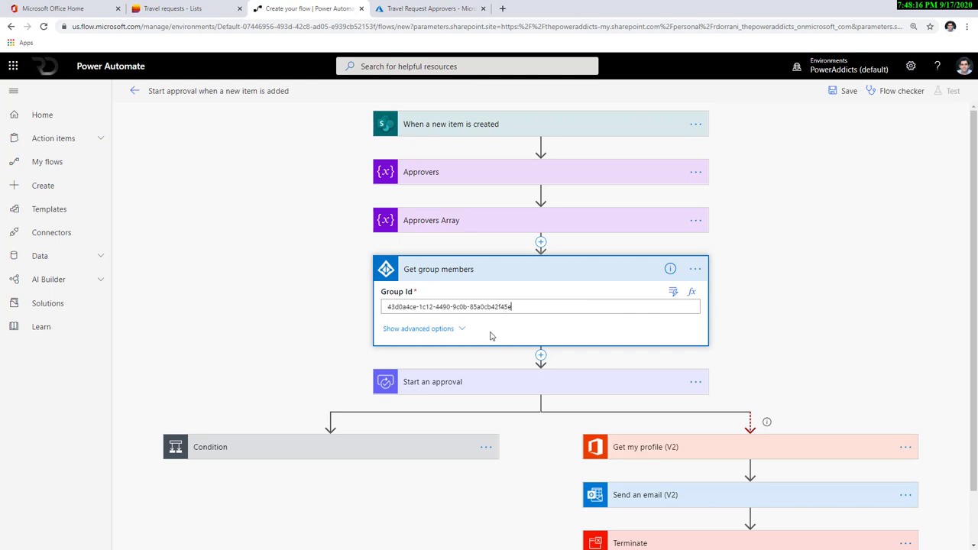
pyautogui.click(279, 335)
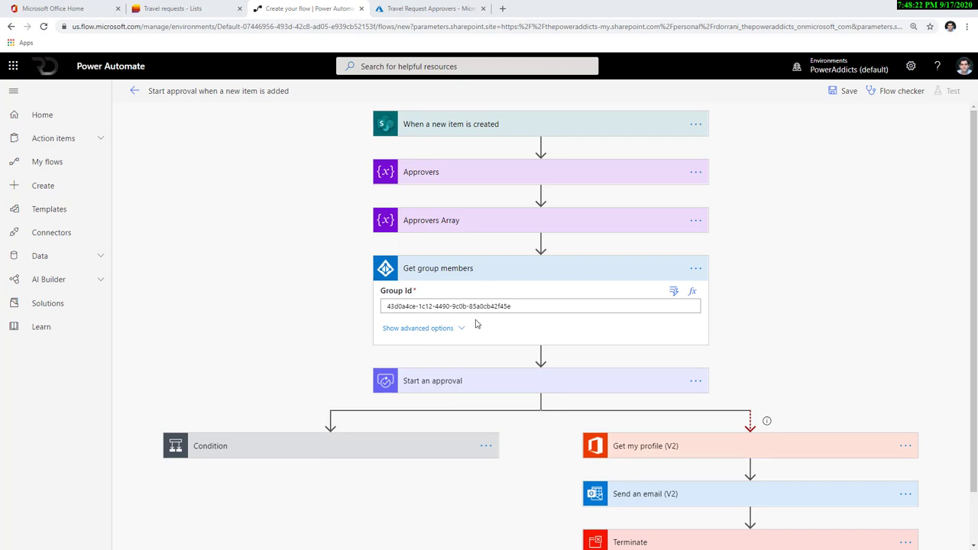
# Insert a Data Operation Select action after Get group members
pyautogui.click(541, 354)
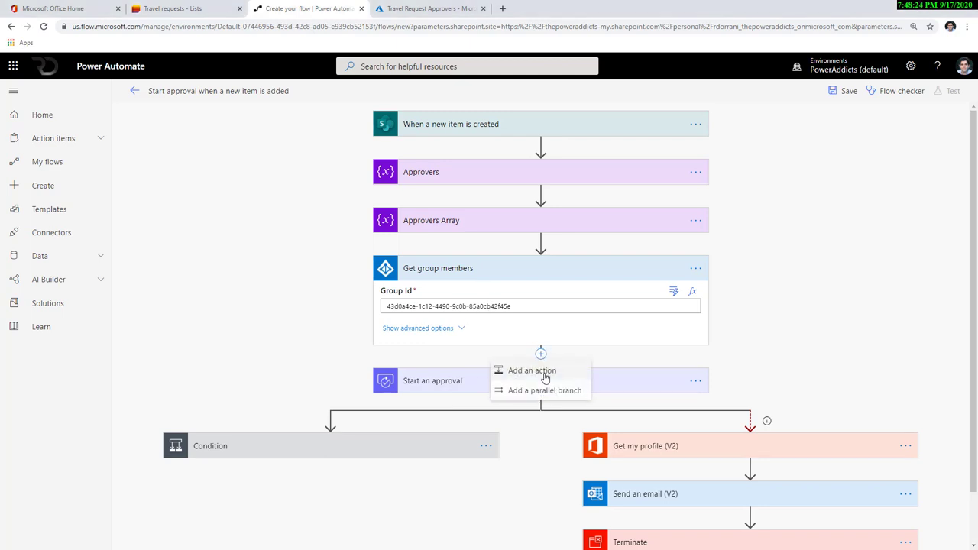
pyautogui.click(544, 373)
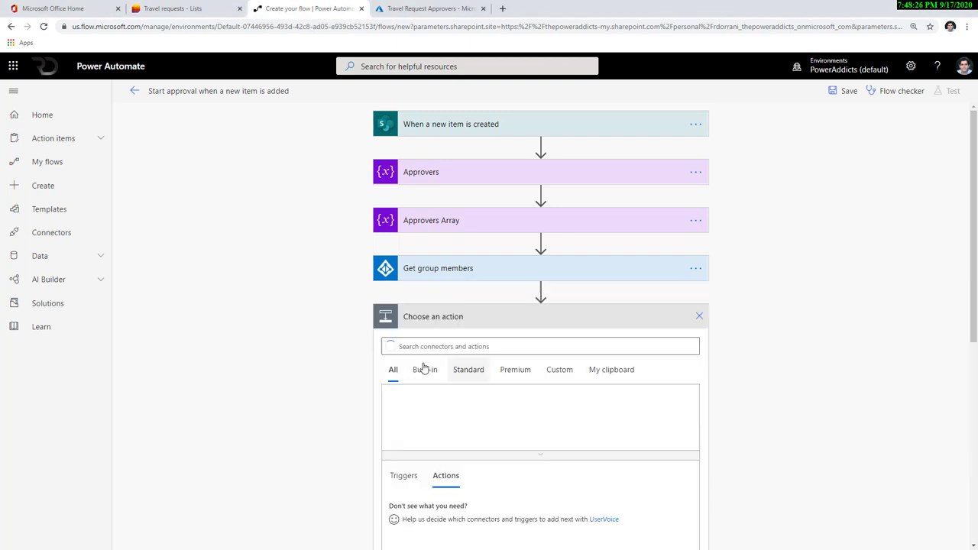
pyautogui.write('selec')
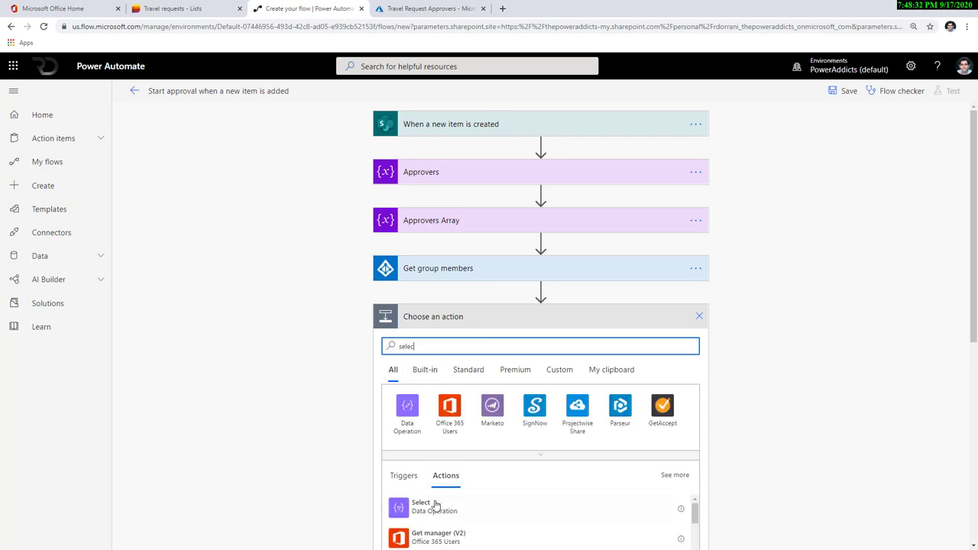
pyautogui.click(419, 505)
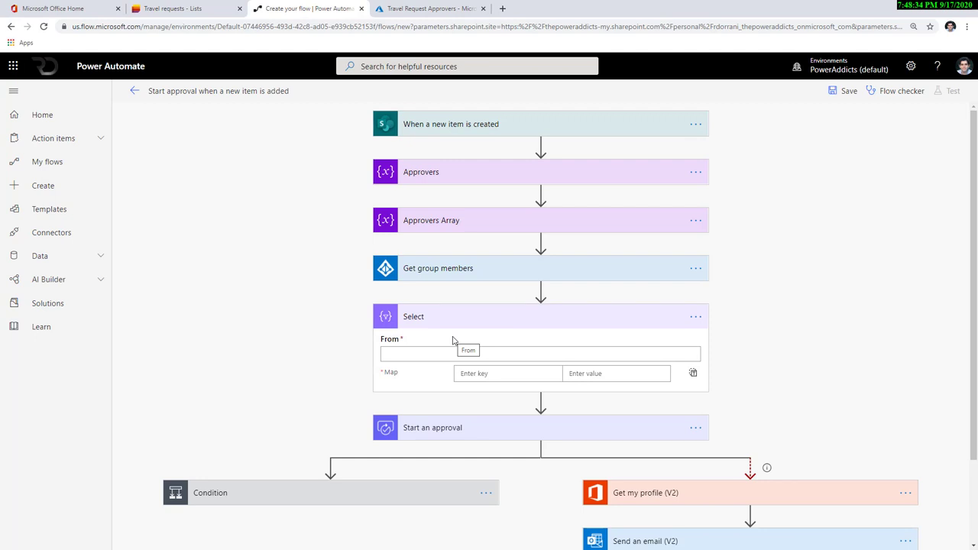
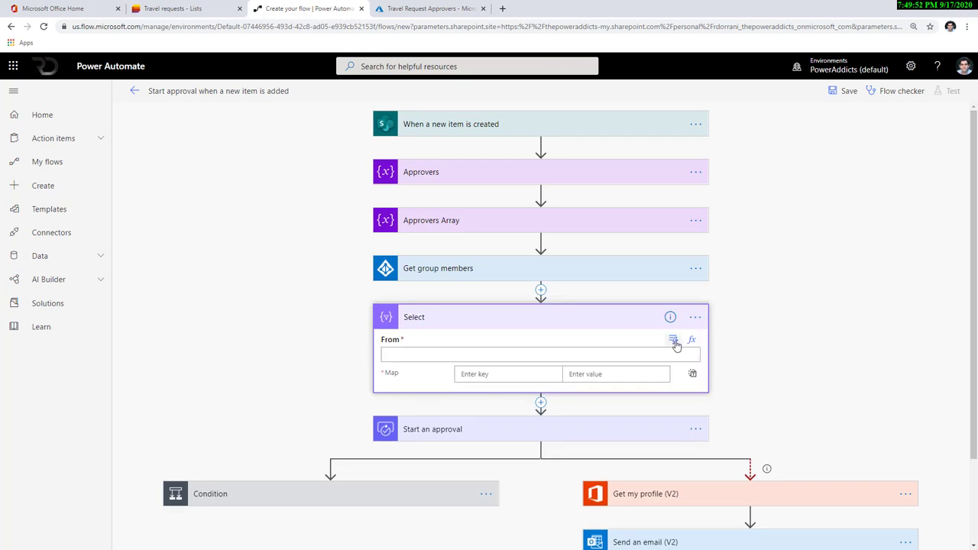
# Set the Select action's From to Group Members, change Map to text mode, and map it to Group Members Mail
pyautogui.click(673, 342)
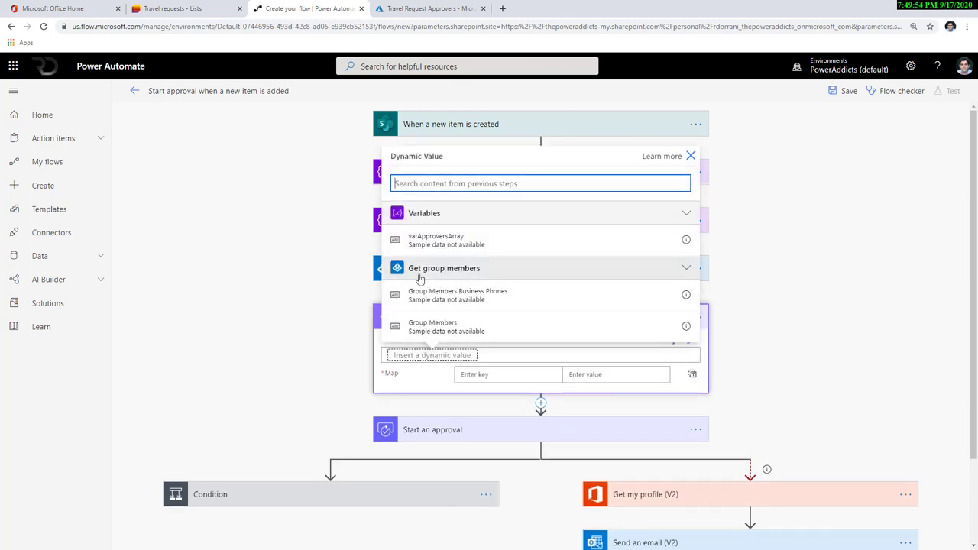
pyautogui.click(465, 328)
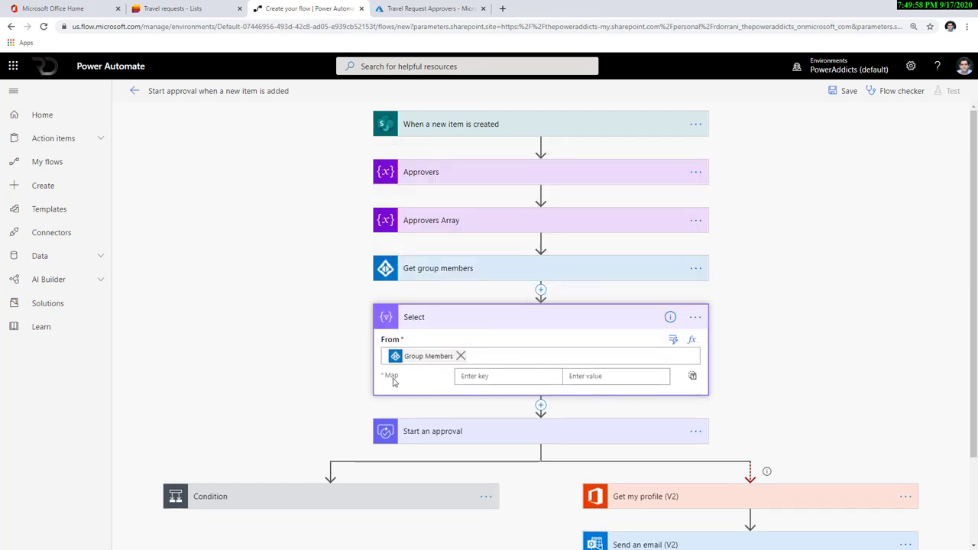
pyautogui.click(694, 380)
pyautogui.click(527, 376)
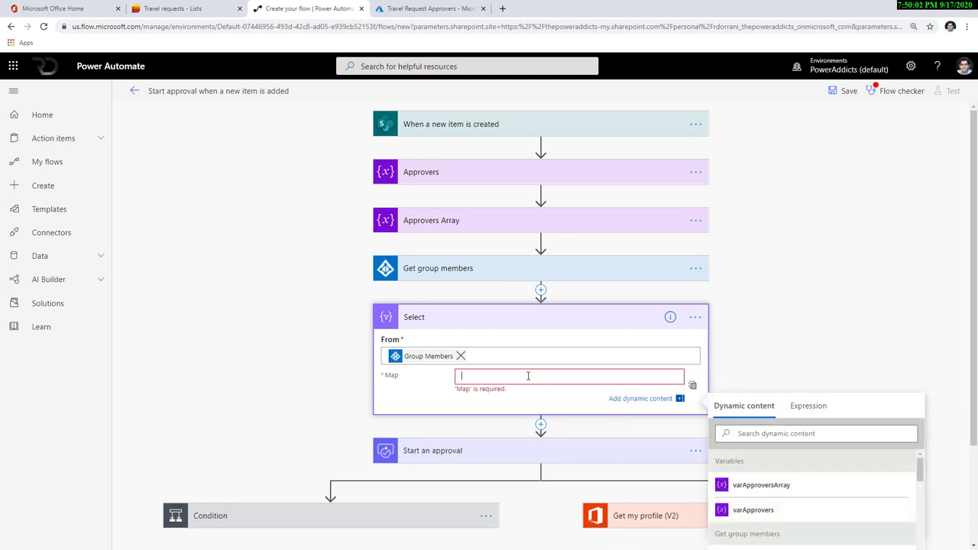
pyautogui.scroll(-3, 765, 427)
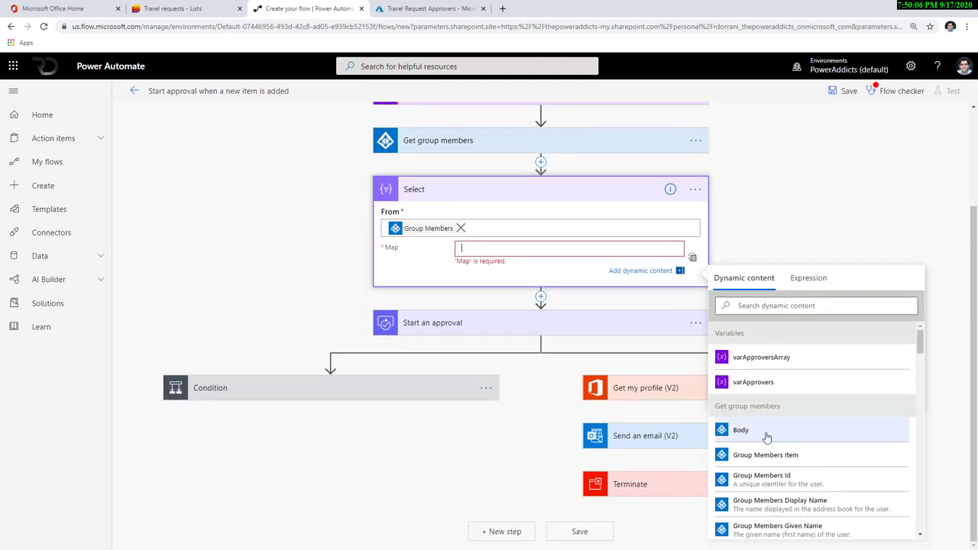
pyautogui.scroll(-3, 765, 429)
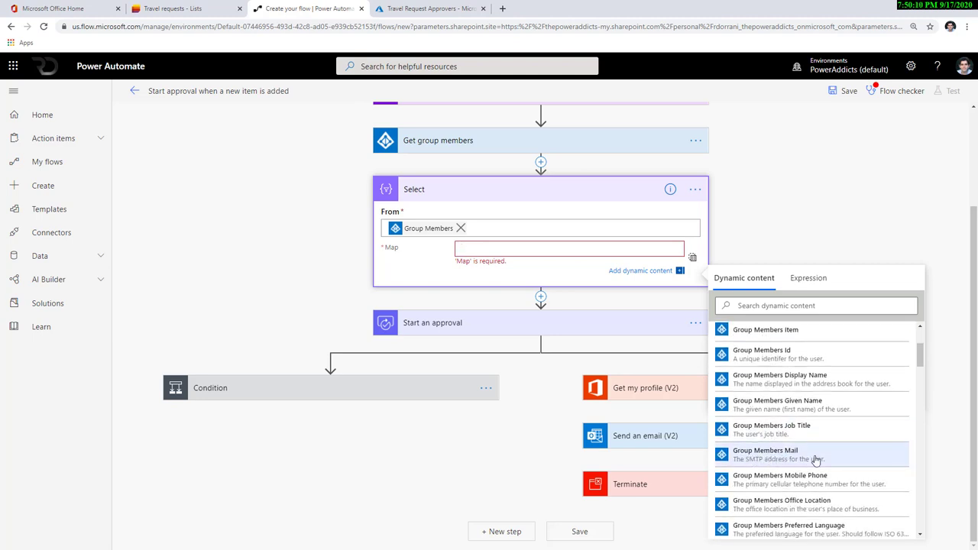
pyautogui.scroll(-1, 815, 460)
pyautogui.click(795, 403)
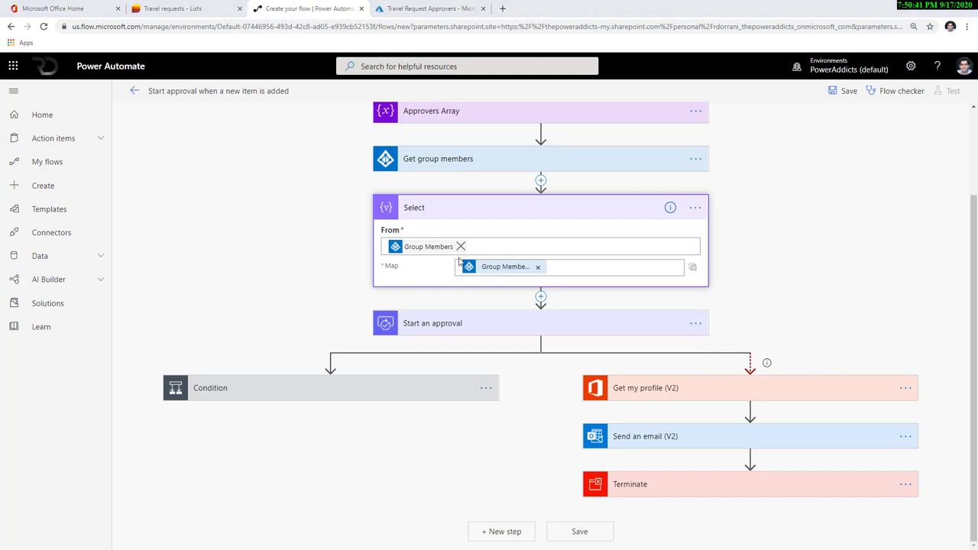
# Review the settings of the Approvers and Approvers Array variable actions
pyautogui.scroll(3, 526, 277)
pyautogui.click(455, 180)
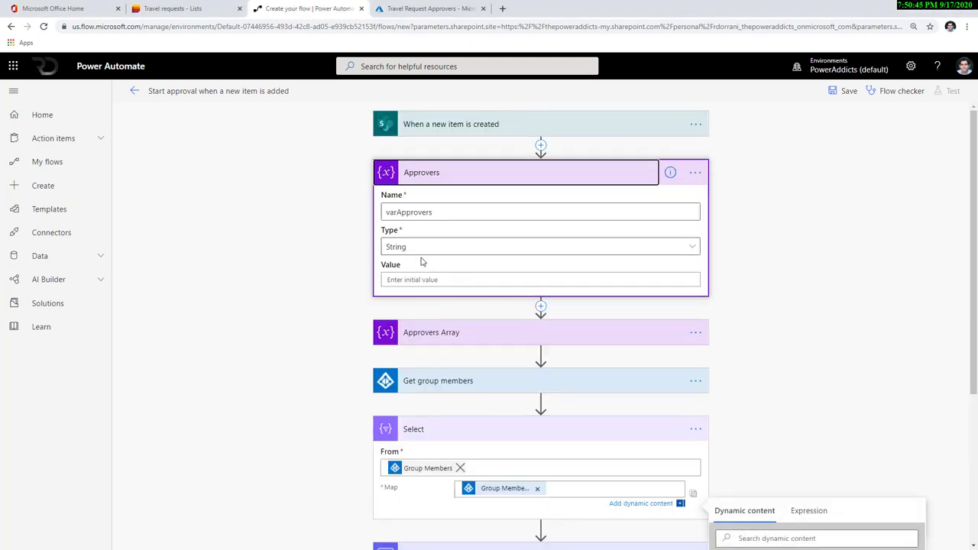
pyautogui.click(458, 333)
# Add a Set variable action after Select, targeting the varApprovers variable
pyautogui.scroll(-3, 447, 306)
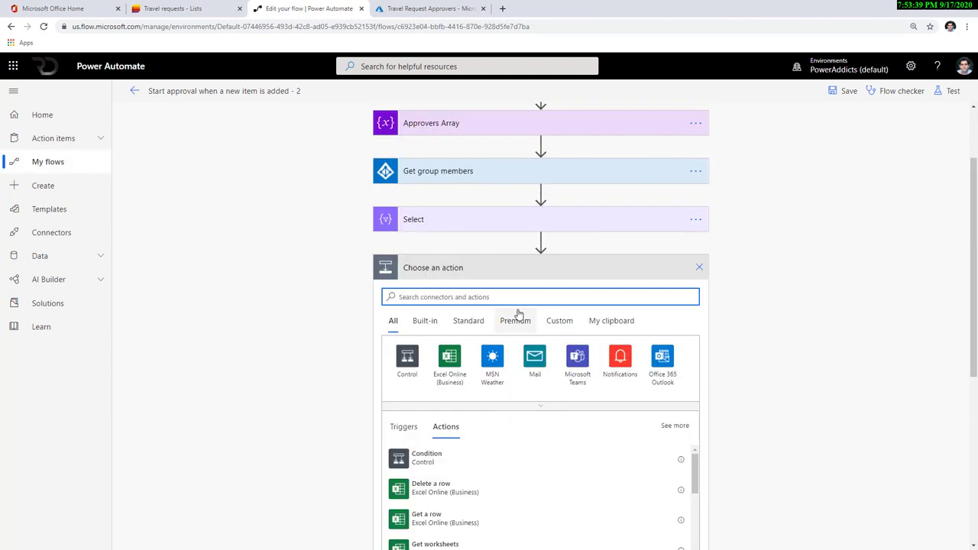
pyautogui.write('set variab')
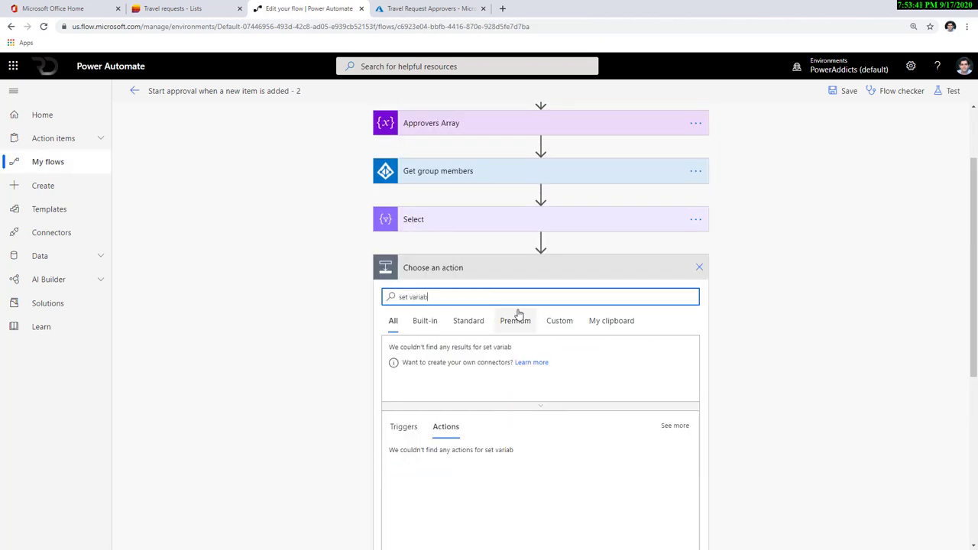
pyautogui.write('le')
pyautogui.click(422, 452)
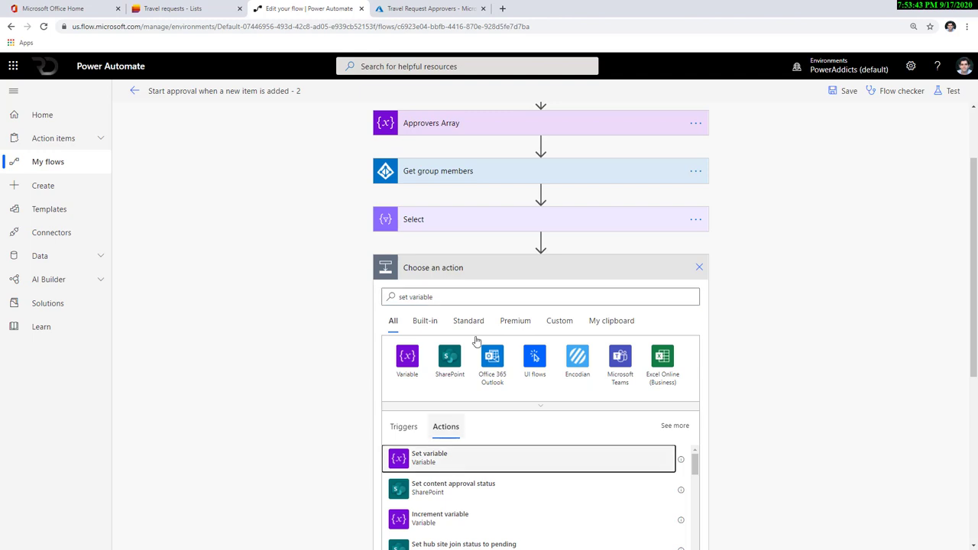
pyautogui.click(498, 296)
pyautogui.click(499, 350)
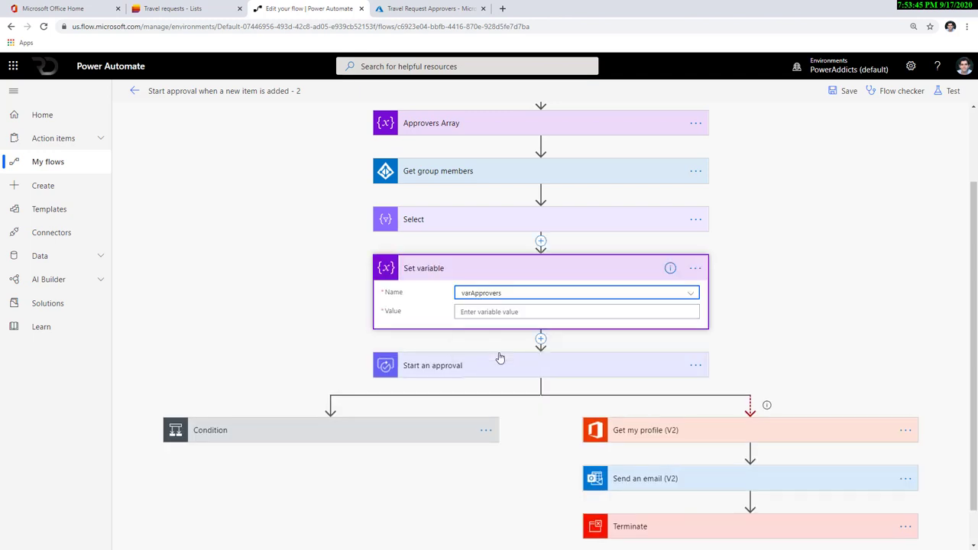
# Set the value of varApprovers to the expression join(body('Select'),';')
pyautogui.click(492, 312)
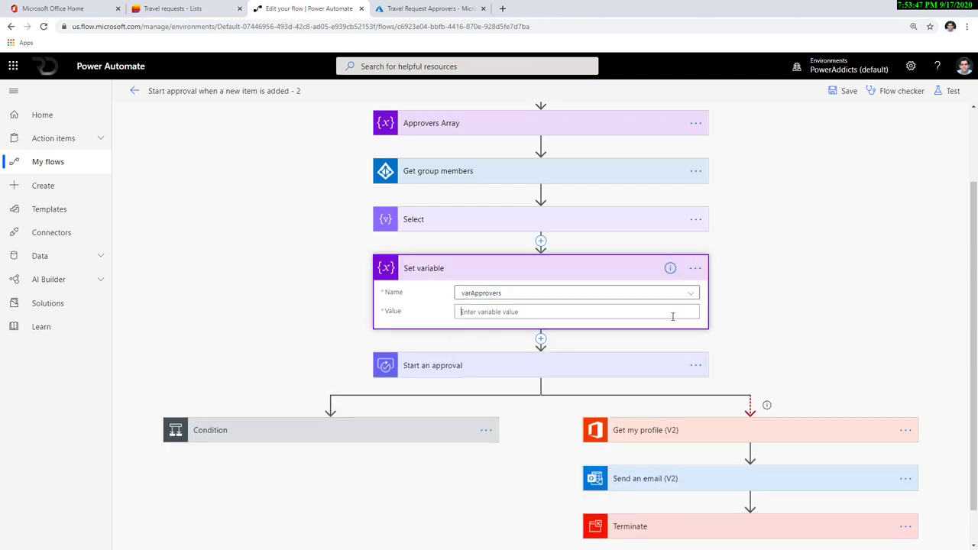
pyautogui.click(825, 334)
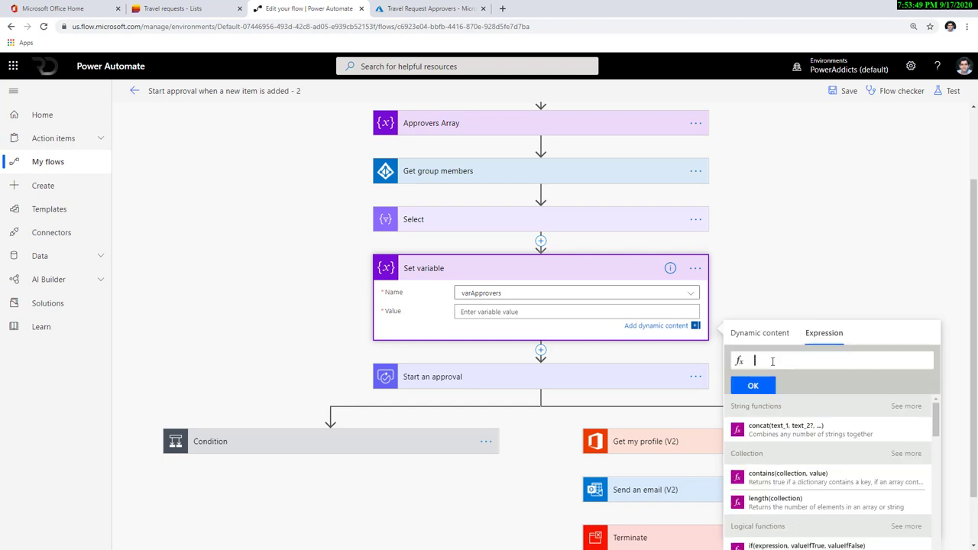
pyautogui.write('join(')
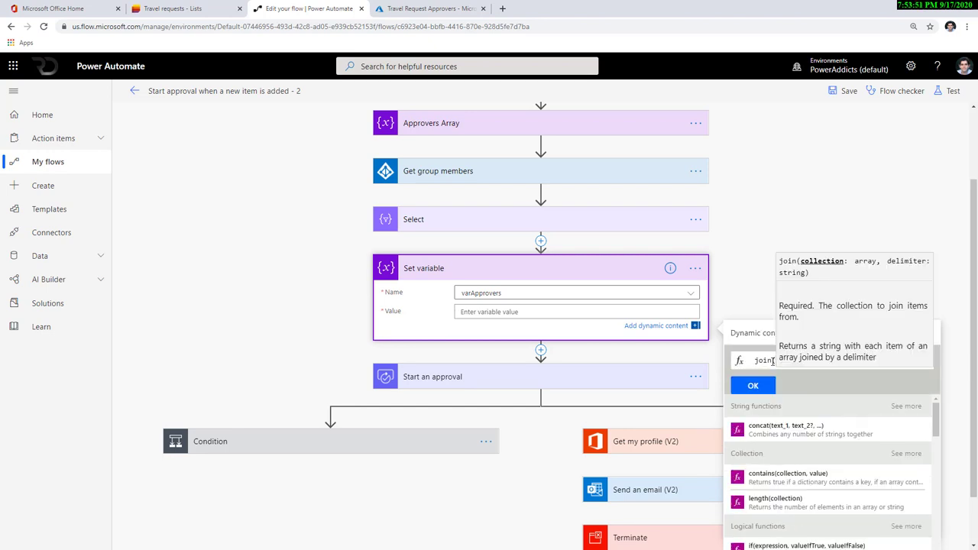
pyautogui.click(763, 336)
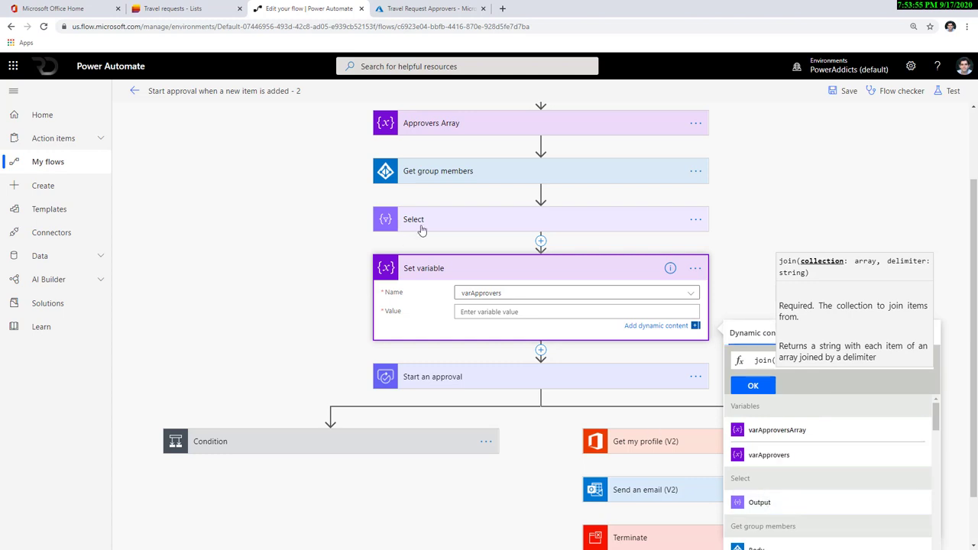
pyautogui.click(772, 502)
pyautogui.write(",',")
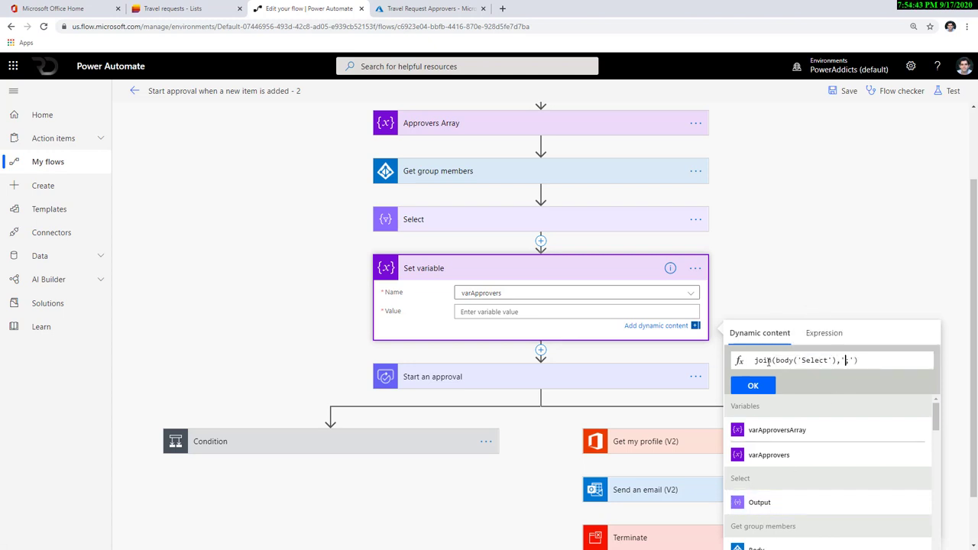
pyautogui.write(';')
pyautogui.moveTo(844, 360); pyautogui.dragTo(862, 361)
pyautogui.click(879, 364)
pyautogui.click(754, 387)
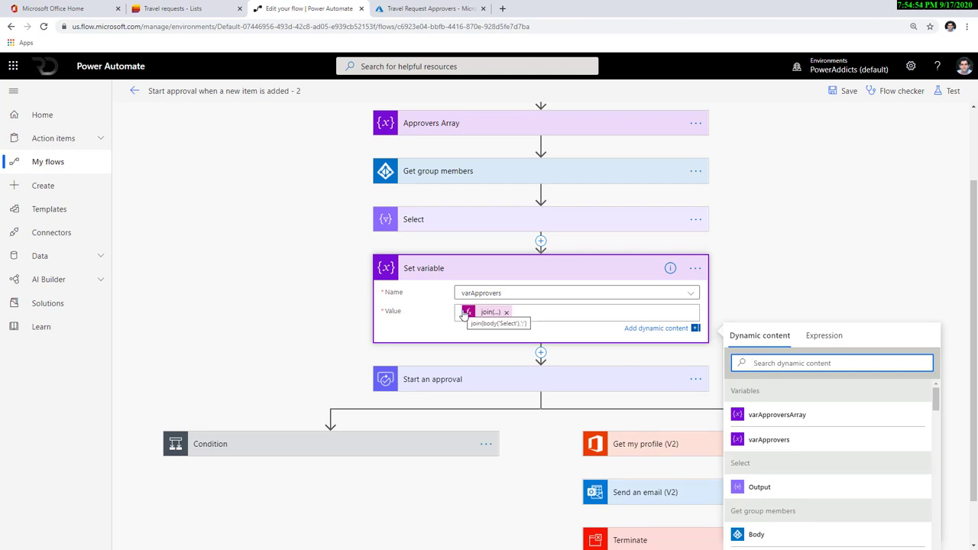
# Add another Set variable action between the existing Set variable and Start an approval actions
pyautogui.click(541, 352)
pyautogui.click(542, 370)
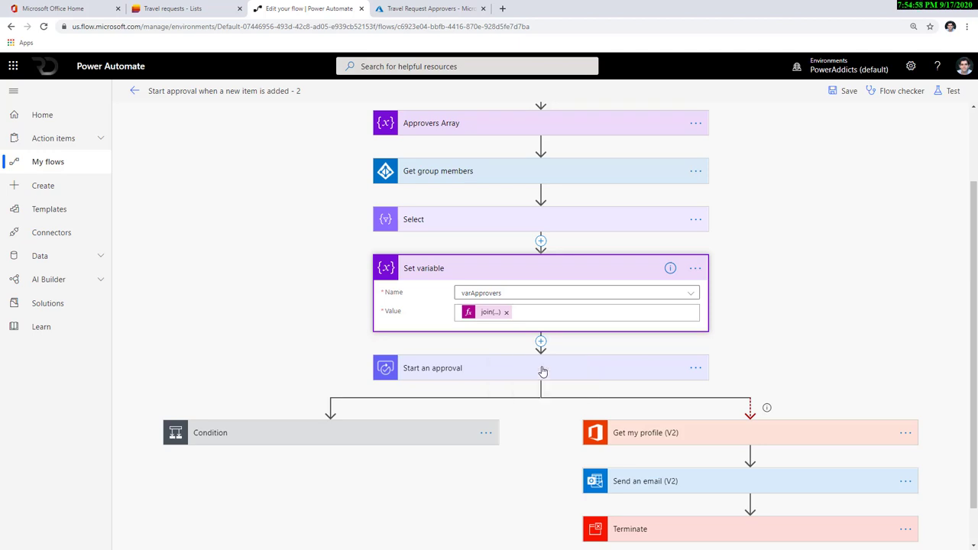
pyautogui.write('set v')
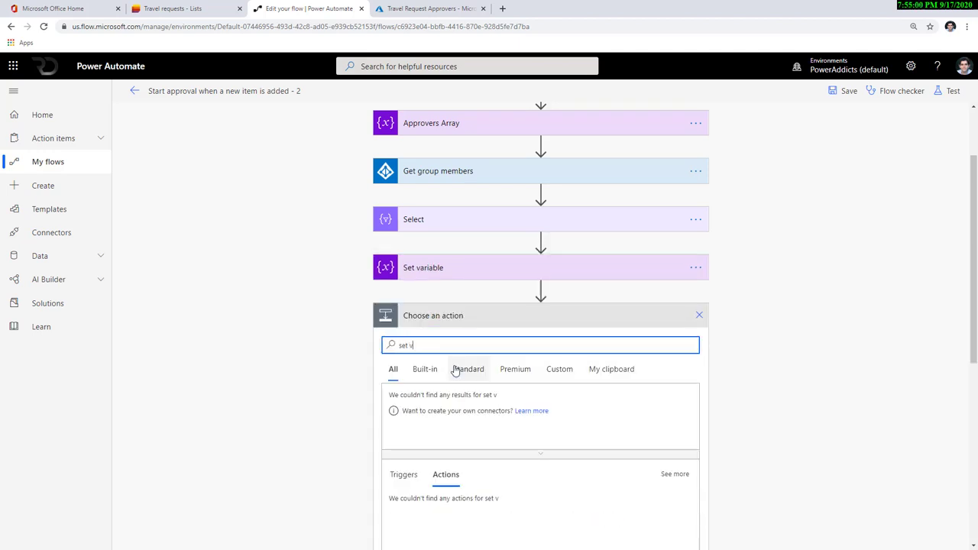
pyautogui.write('ariable')
pyautogui.click(426, 511)
# Set the varApproversArray variable in Set variable 2 to the Output of the Select action
pyautogui.click(490, 346)
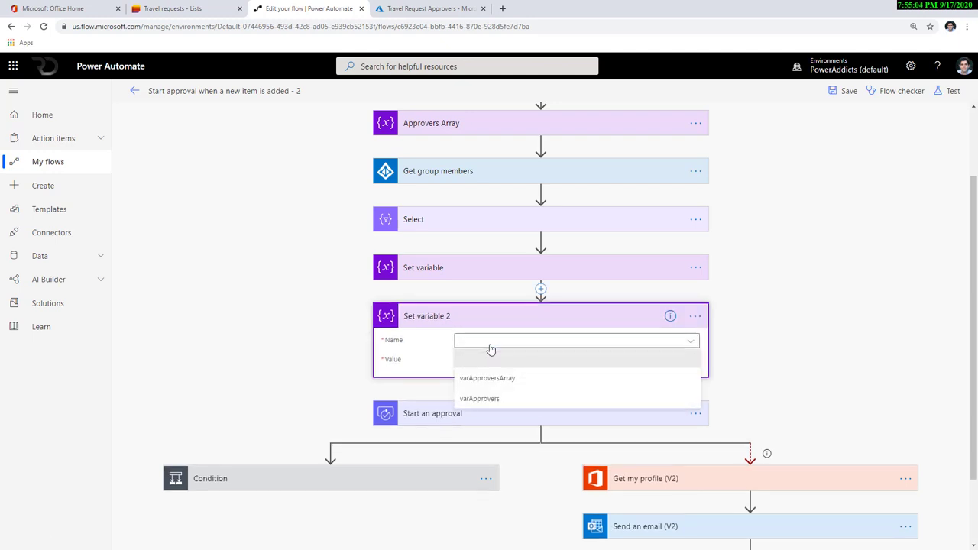
pyautogui.click(497, 377)
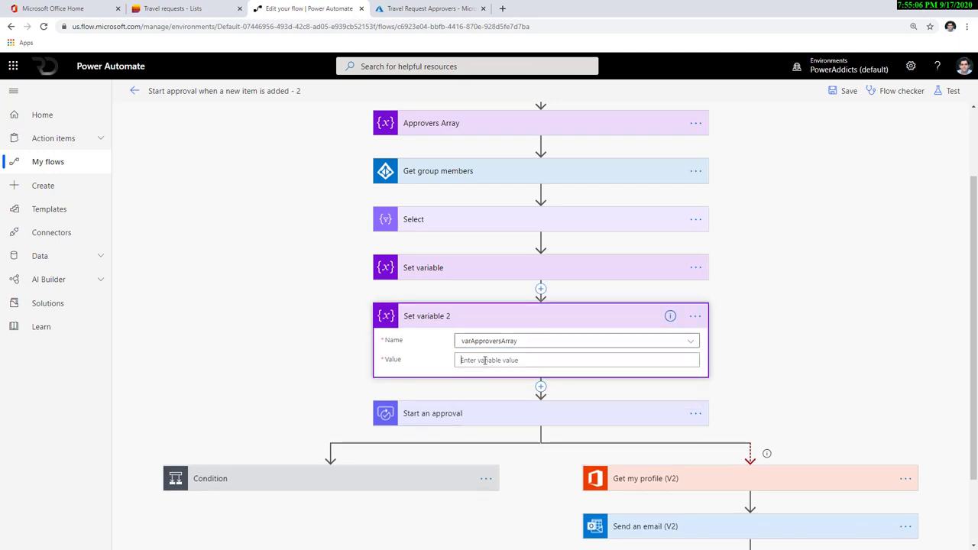
pyautogui.click(485, 360)
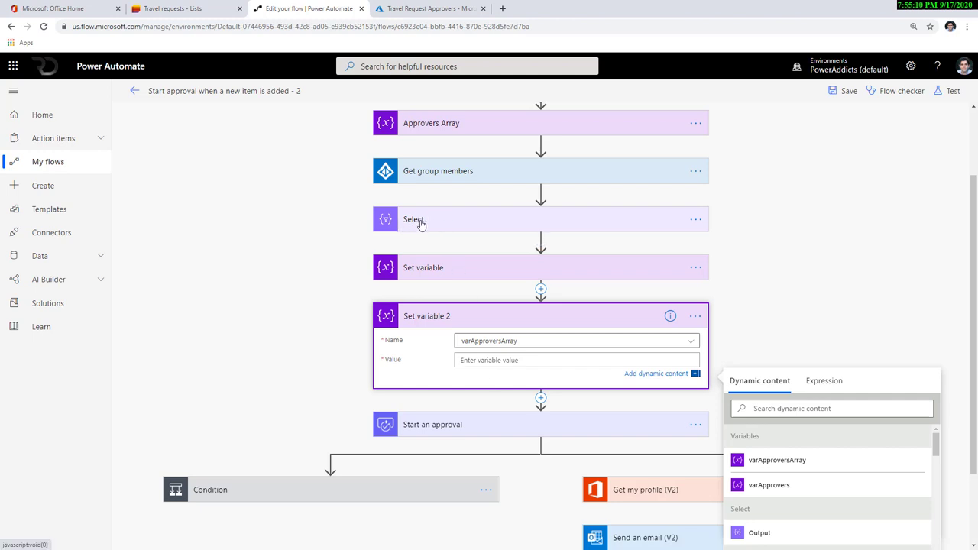
pyautogui.click(783, 531)
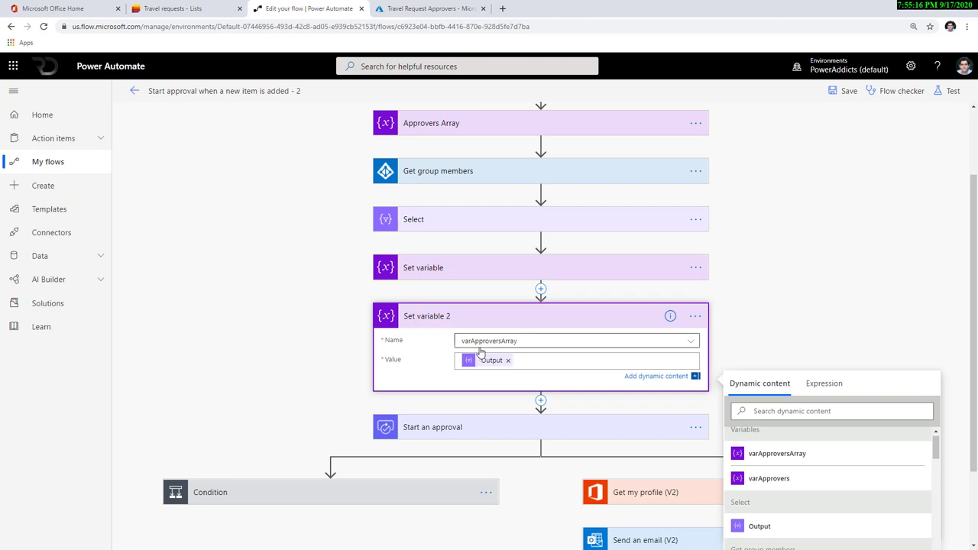
pyautogui.click(323, 323)
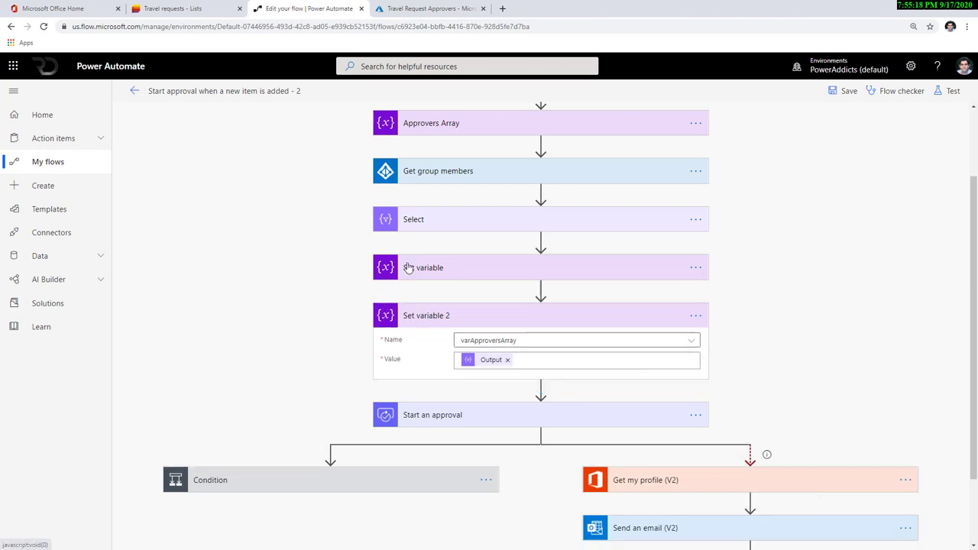
# Review the settings of both Set variable actions and the Start an approval action
pyautogui.scroll(1, 405, 260)
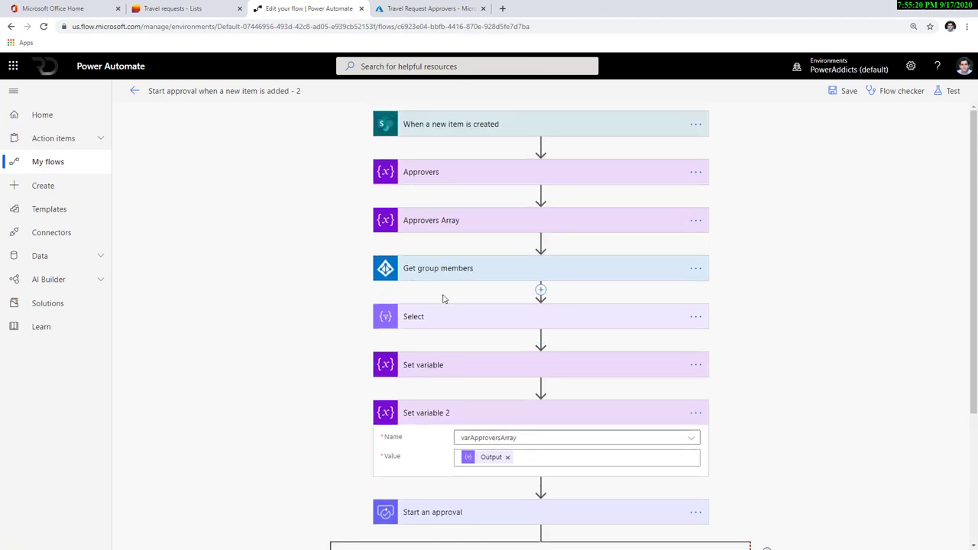
pyautogui.scroll(-2, 444, 299)
pyautogui.click(437, 214)
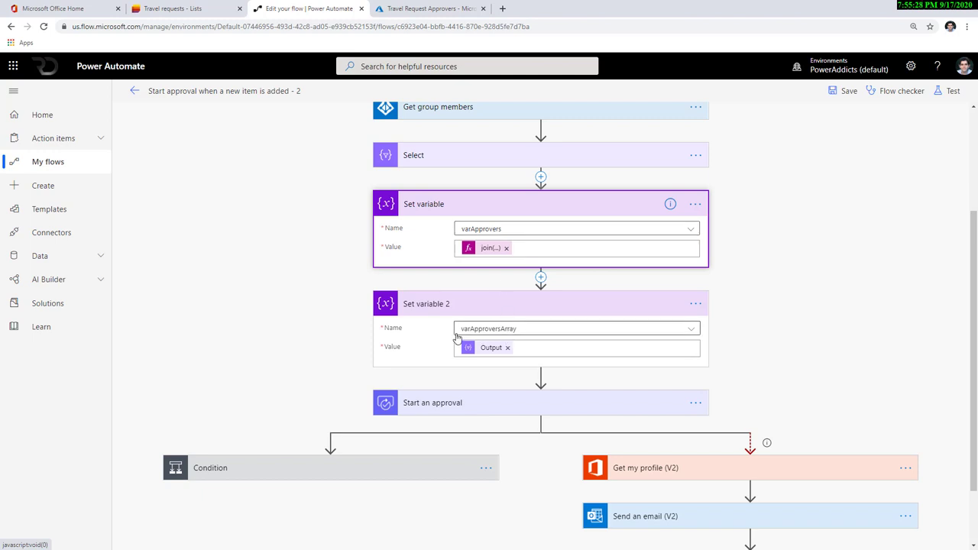
pyautogui.scroll(2, 464, 341)
pyautogui.scroll(-3, 464, 342)
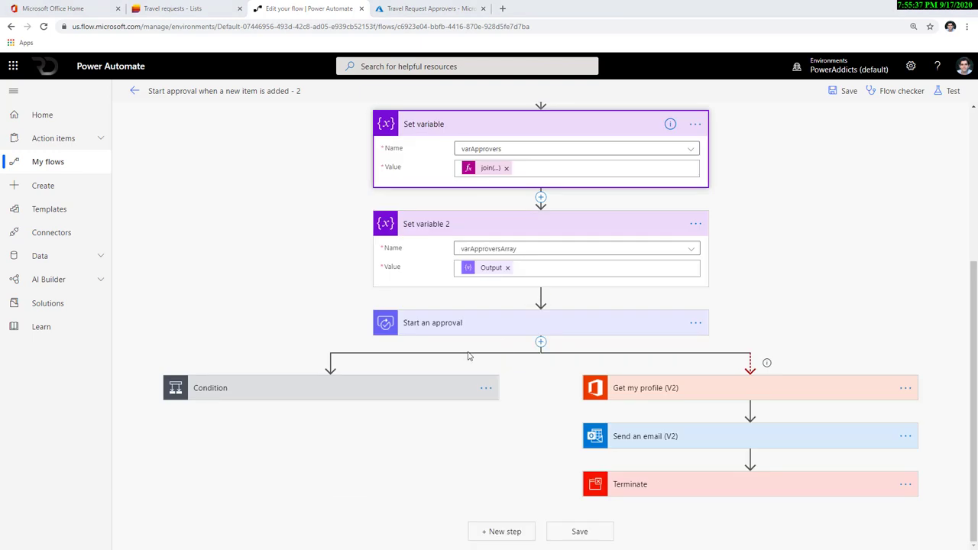
pyautogui.click(669, 323)
pyautogui.scroll(-2, 669, 323)
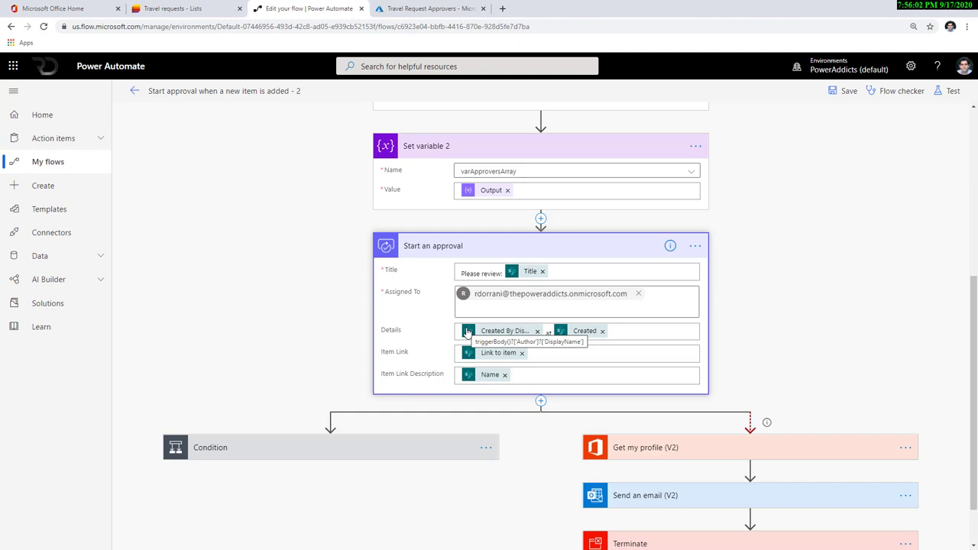
# Insert a Create an approval action before Start an approval and set its approval type to Approve/Reject - First to respond
pyautogui.click(540, 219)
pyautogui.click(525, 231)
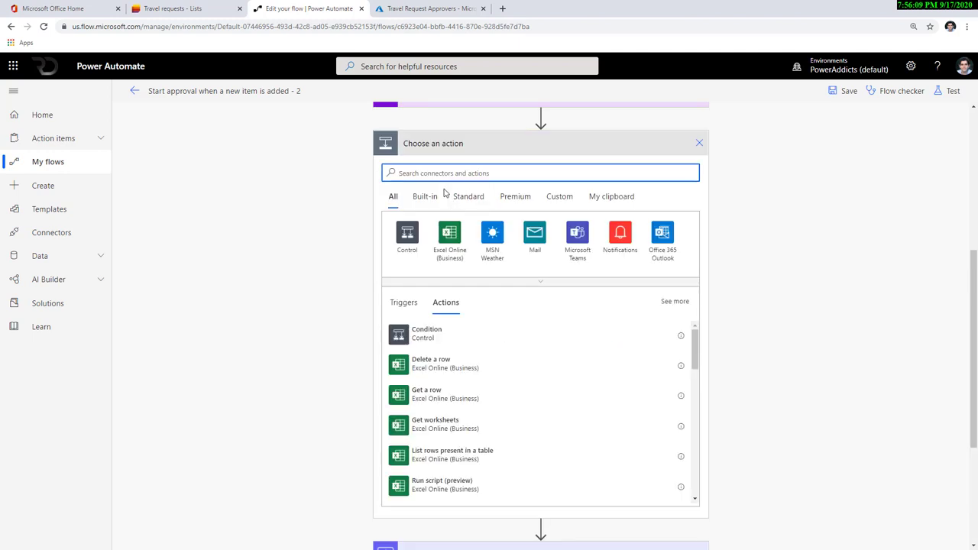
pyautogui.write('approvals')
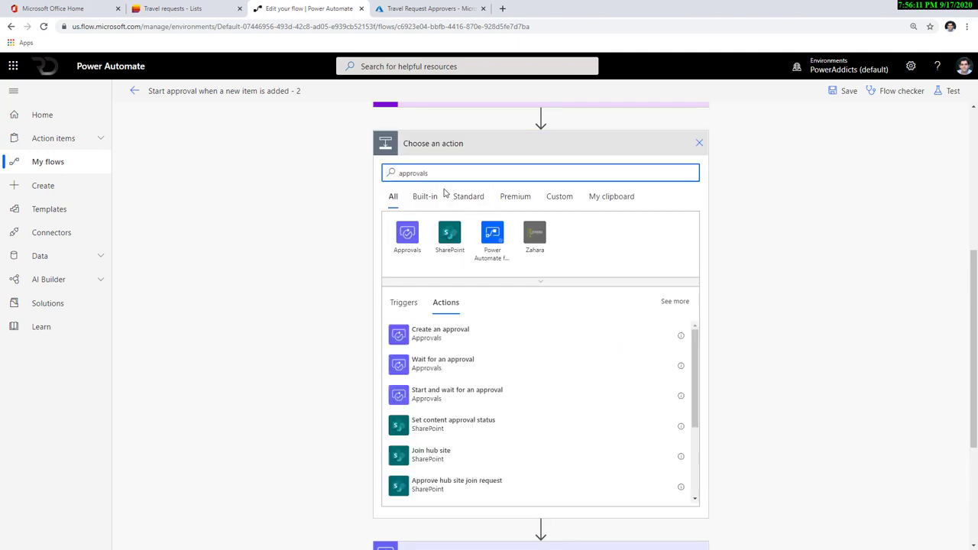
pyautogui.click(404, 246)
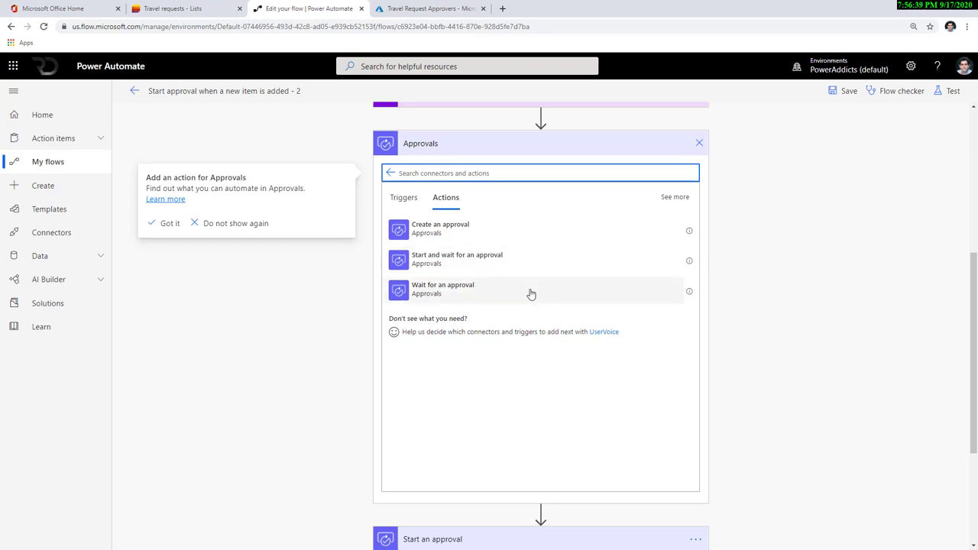
pyautogui.click(436, 233)
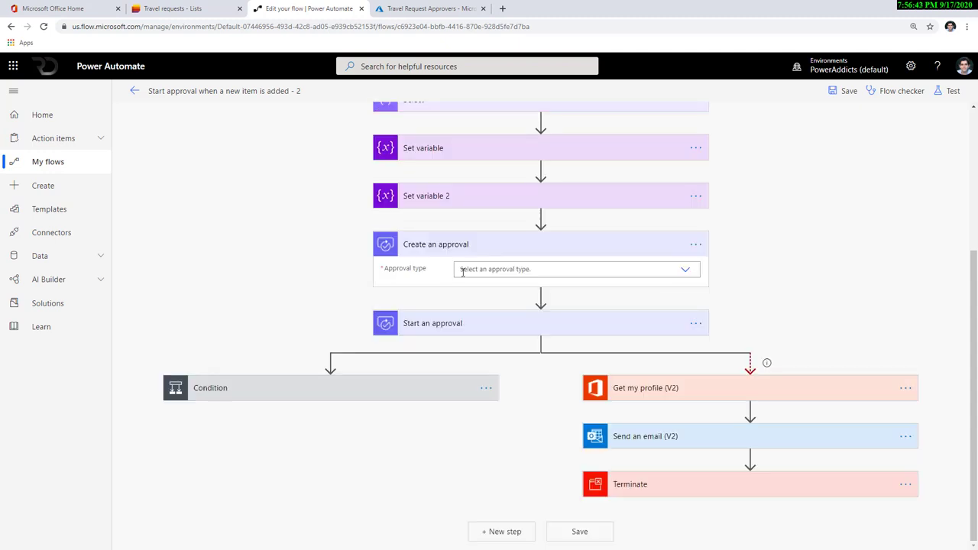
pyautogui.click(517, 270)
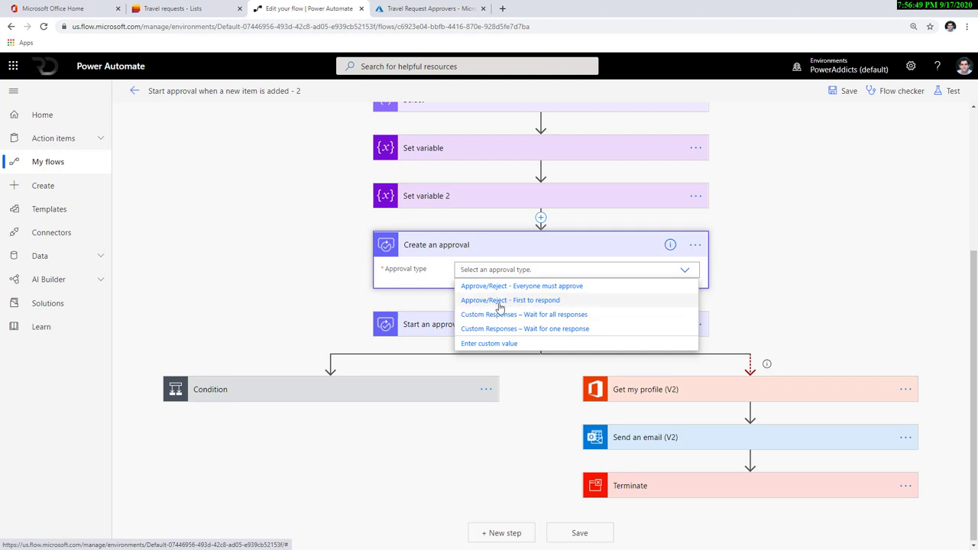
pyautogui.click(527, 303)
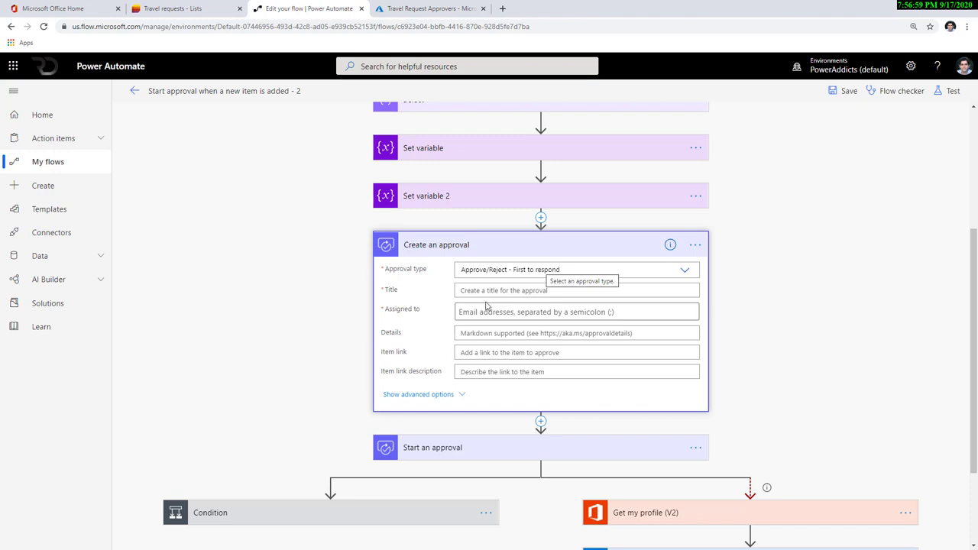
# Copy the Title and Details contents from Start an approval into the matching fields of Create an approval
pyautogui.click(419, 450)
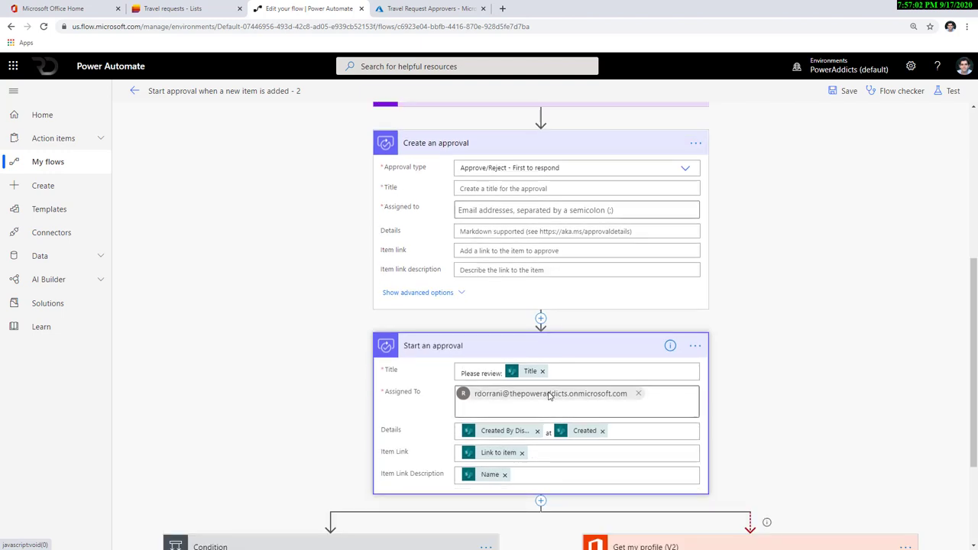
pyautogui.tripleClick(568, 372)
pyautogui.hotkey('ctrl', 'c')
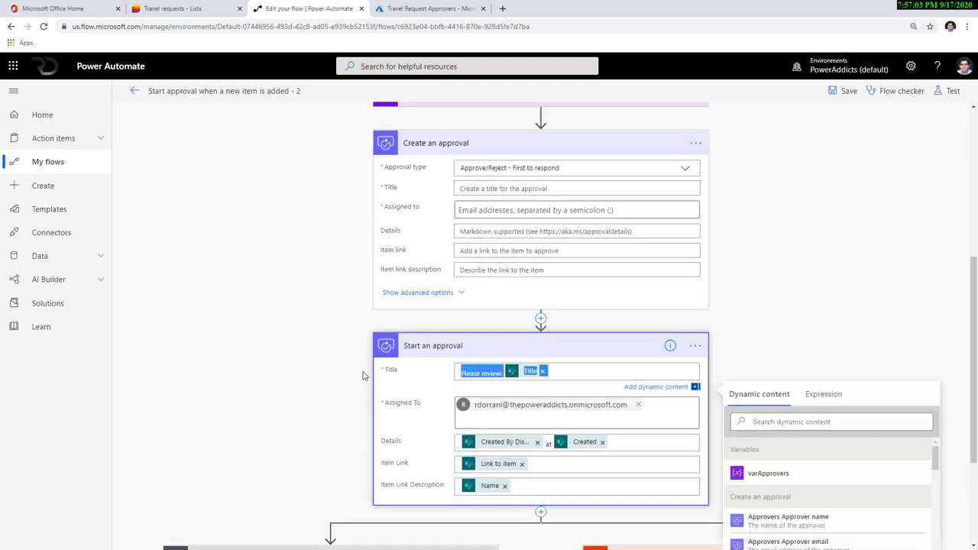
pyautogui.click(490, 193)
pyautogui.hotkey('ctrl', 'v')
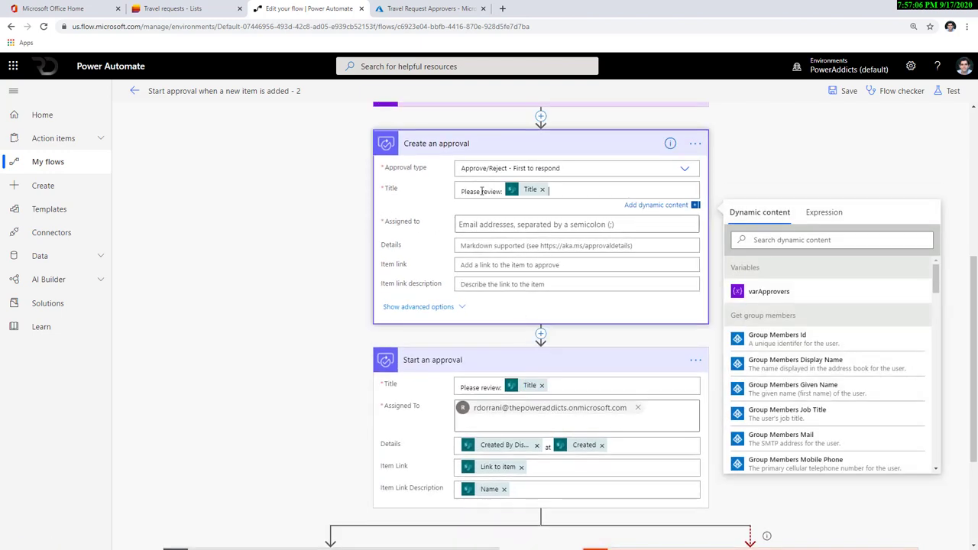
pyautogui.tripleClick(612, 449)
pyautogui.hotkey('ctrl', 'c')
pyautogui.click(576, 245)
pyautogui.hotkey('ctrl', 'v')
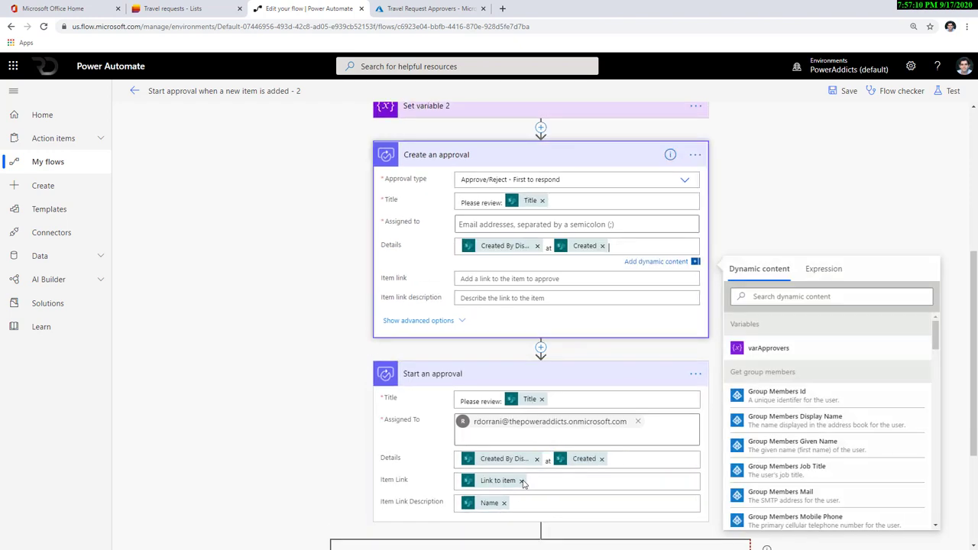
# Copy the Item Link and Item Link Description contents from Start an approval into Create an approval
pyautogui.tripleClick(546, 482)
pyautogui.hotkey('ctrl', 'c')
pyautogui.click(504, 278)
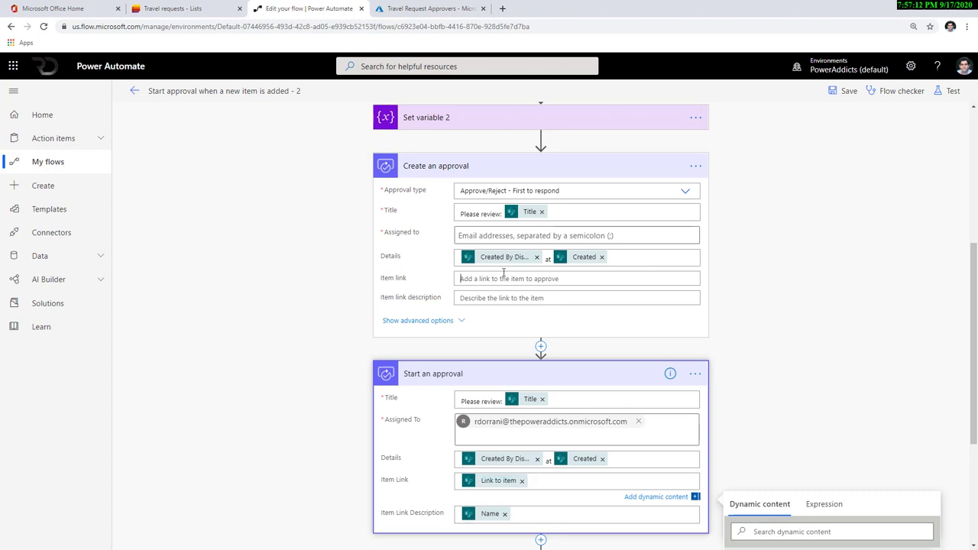
pyautogui.hotkey('ctrl', 'v')
pyautogui.tripleClick(519, 516)
pyautogui.hotkey('ctrl', 'c')
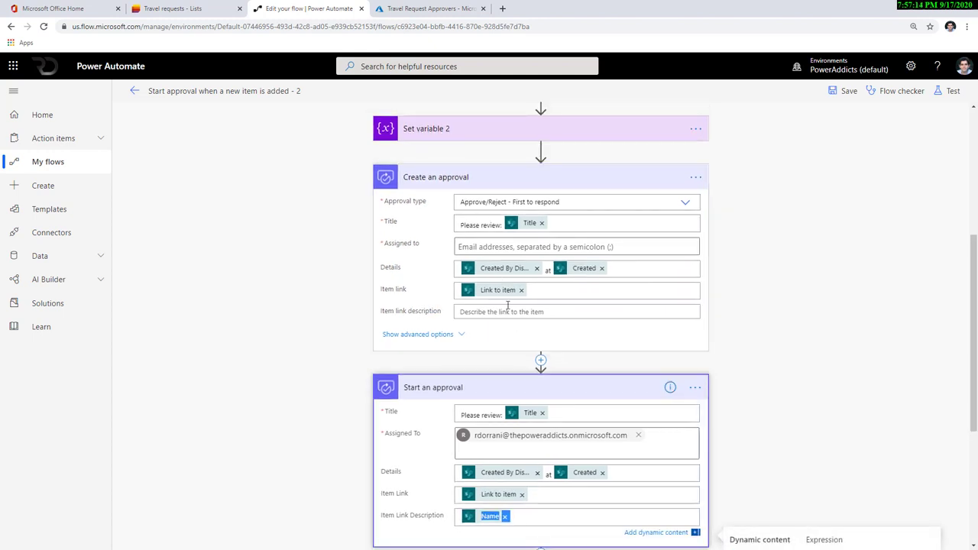
pyautogui.click(515, 309)
pyautogui.hotkey('ctrl', 'v')
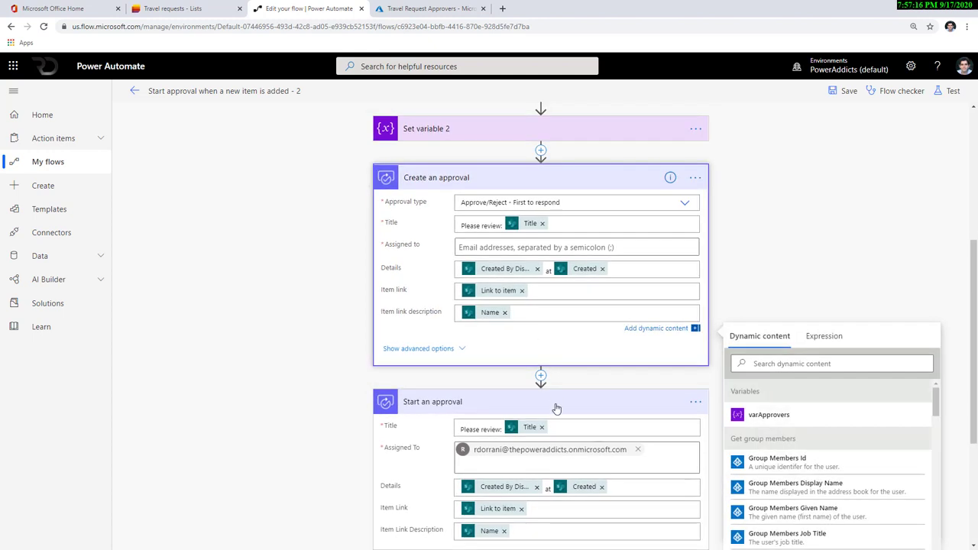
# Delete the old Start an approval action from the flow
pyautogui.scroll(-3, 556, 405)
pyautogui.scroll(1, 556, 405)
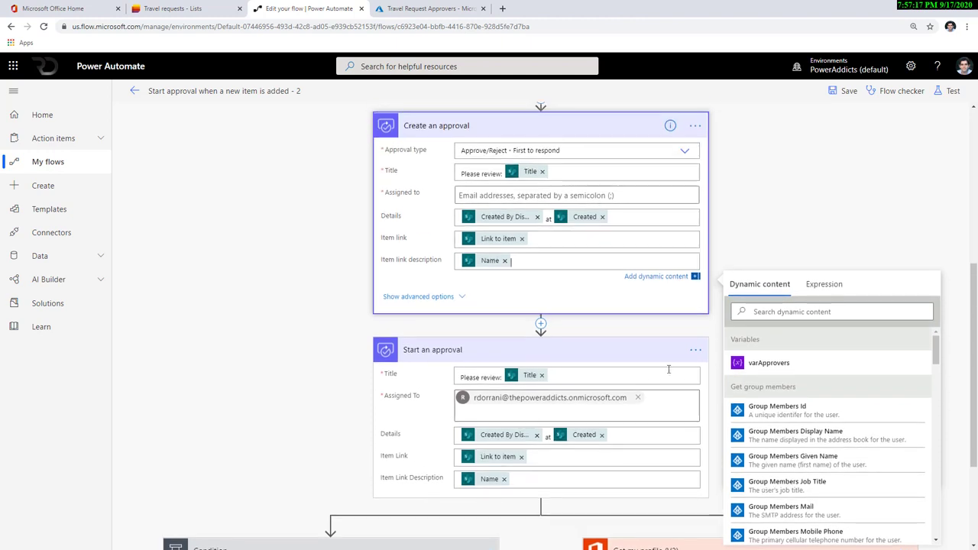
pyautogui.click(695, 338)
pyautogui.press('Escape')
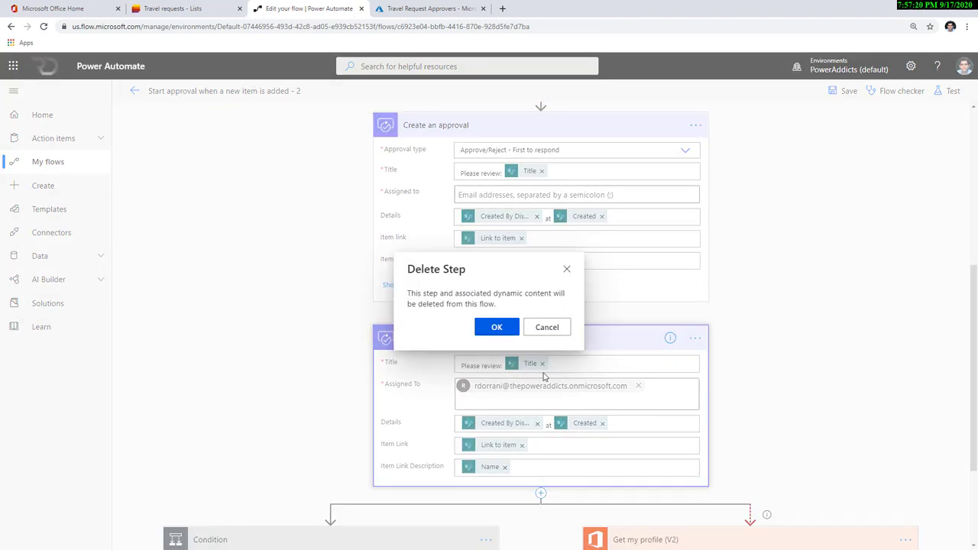
pyautogui.click(496, 327)
# Switch Assigned to in Create an approval to dynamic input and assign it to the varApprovers variable
pyautogui.scroll(1, 480, 366)
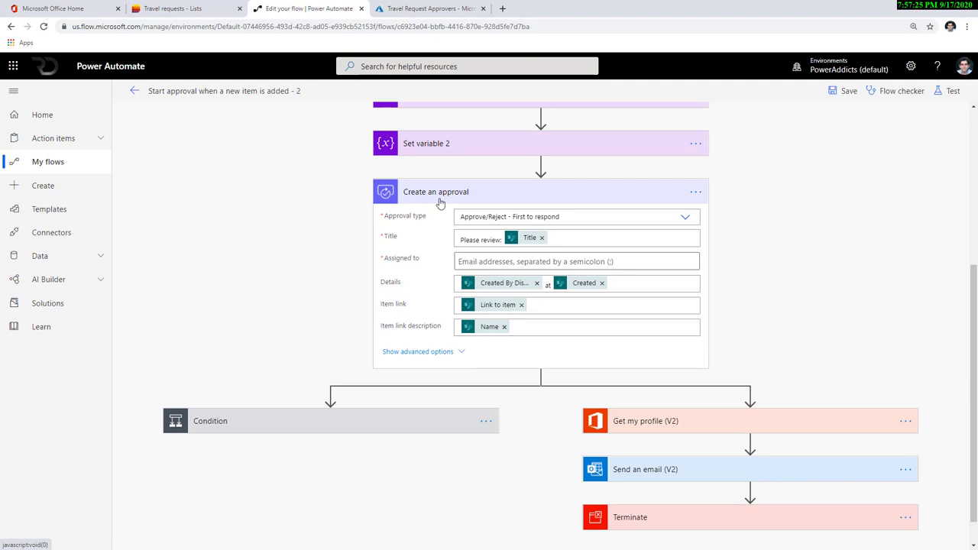
pyautogui.click(467, 263)
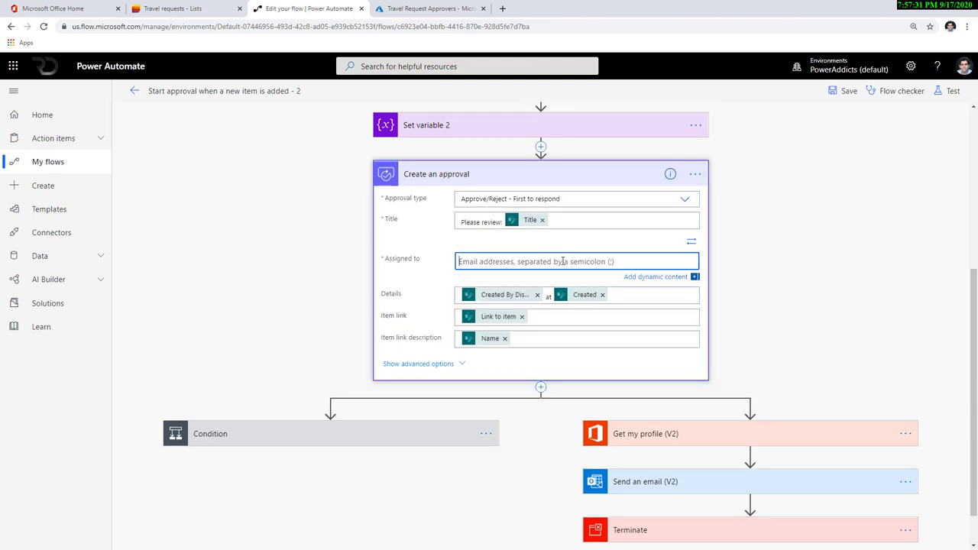
pyautogui.click(692, 244)
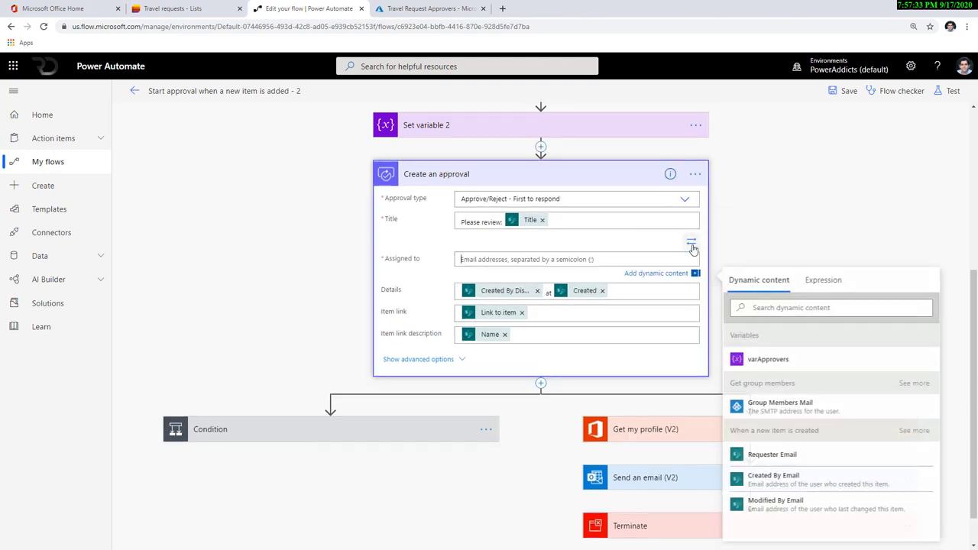
pyautogui.click(771, 361)
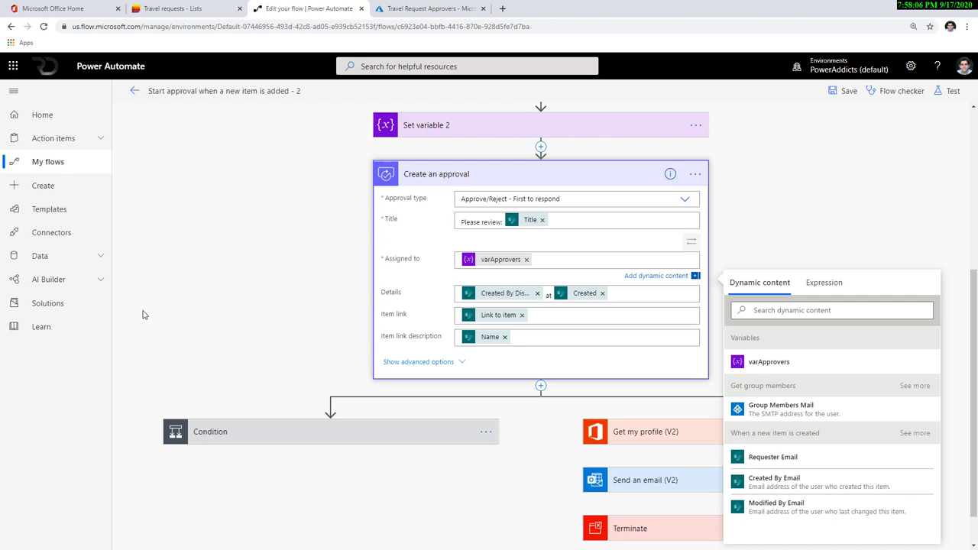
pyautogui.click(695, 173)
pyautogui.click(839, 193)
# Delete the Condition, Get my profile (V2), Send an email (V2) and Terminate actions below Create an approval
pyautogui.scroll(-1, 329, 409)
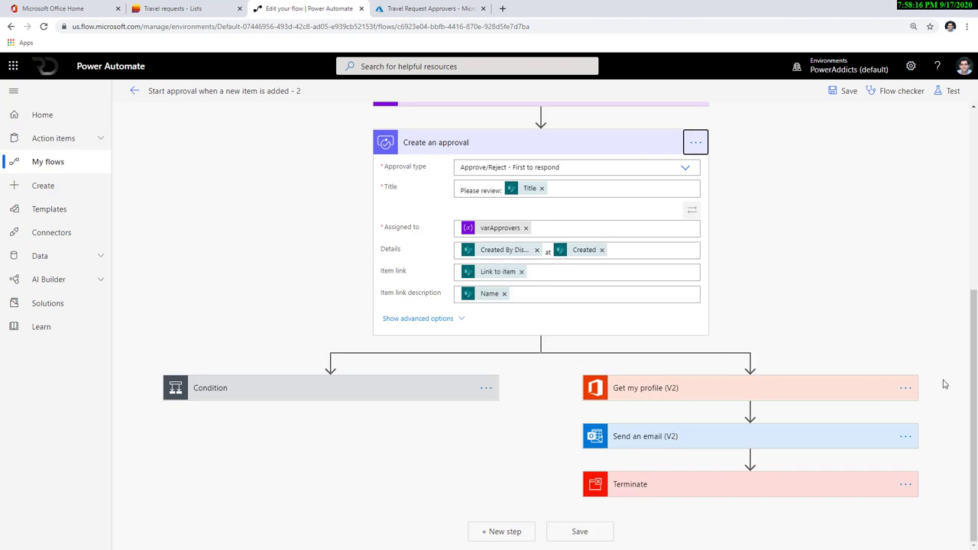
pyautogui.click(906, 388)
pyautogui.click(780, 458)
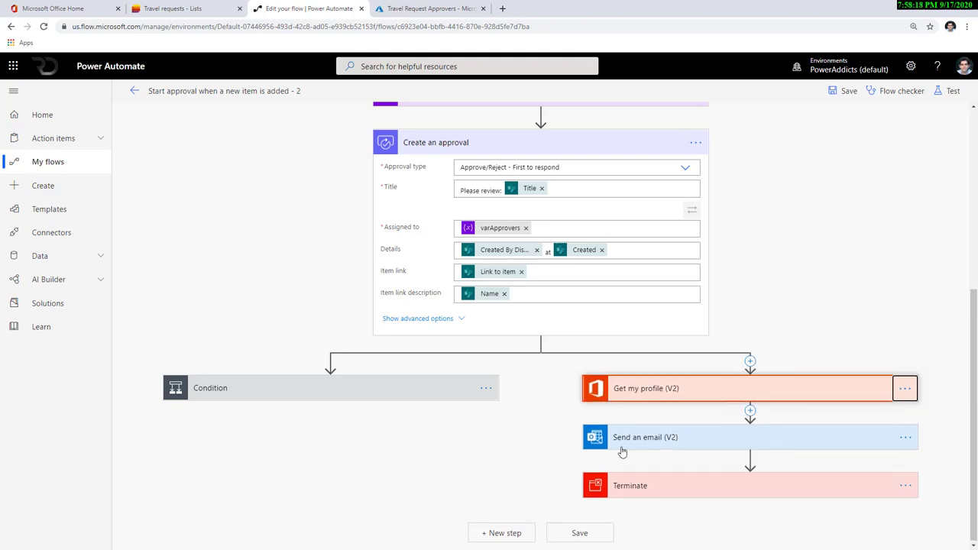
pyautogui.click(497, 327)
pyautogui.click(905, 437)
pyautogui.click(776, 459)
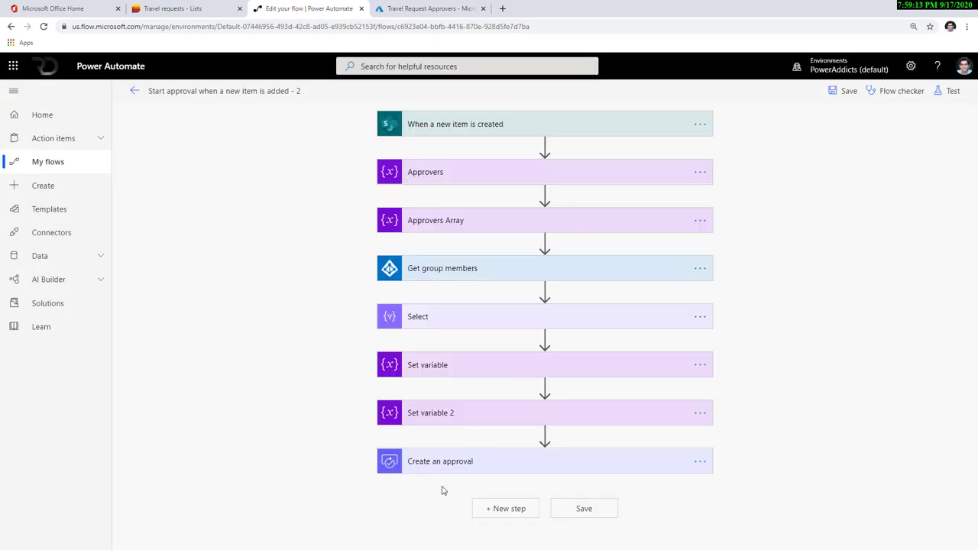
# Add a Wait for an approval action below Create an approval
pyautogui.click(447, 468)
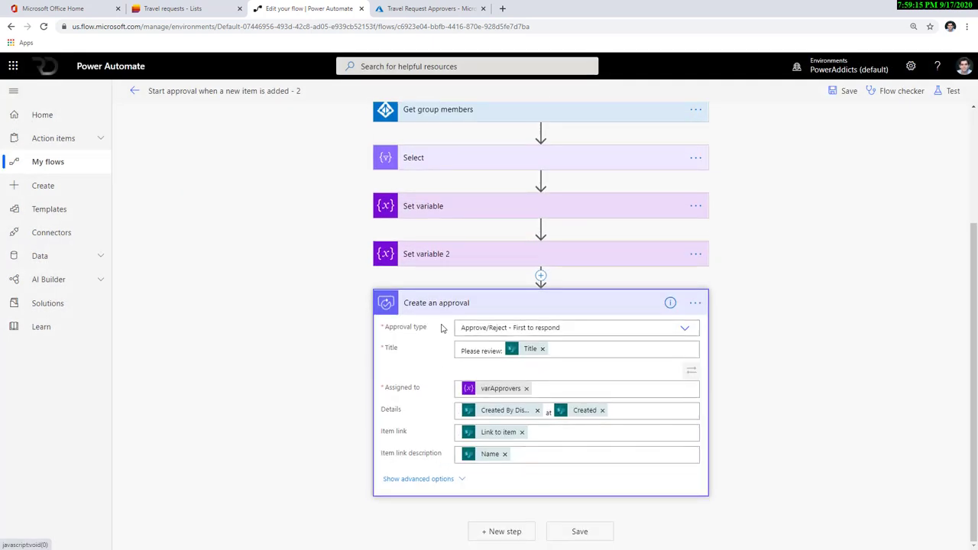
pyautogui.click(501, 531)
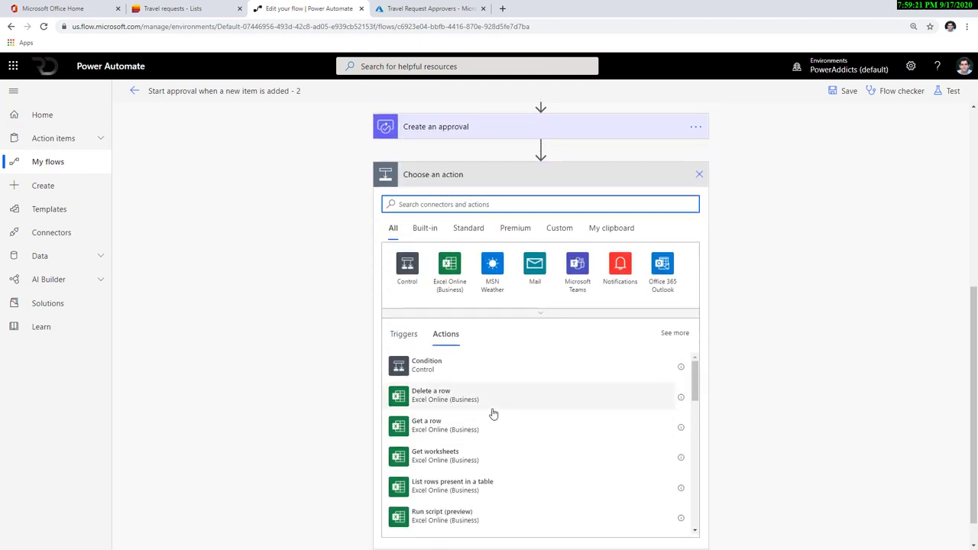
pyautogui.write('wait for an')
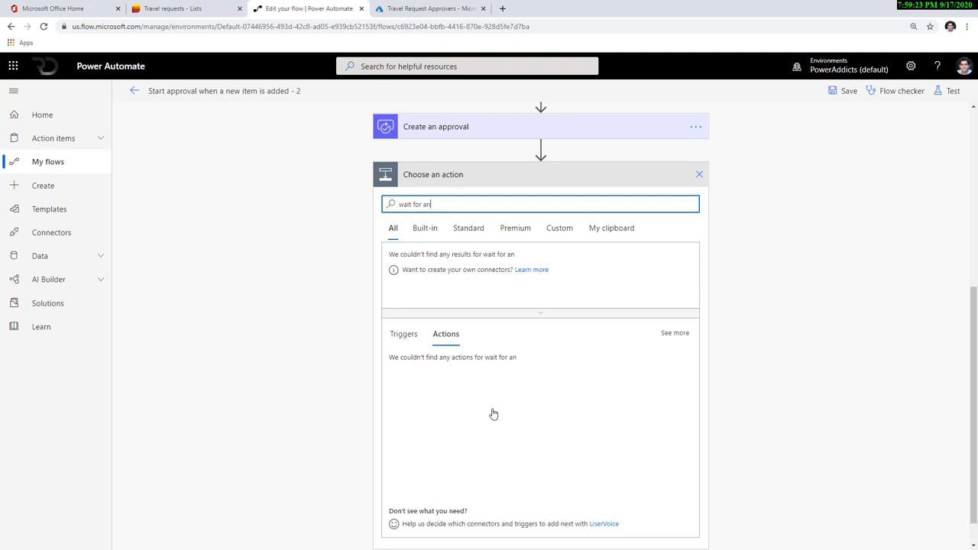
pyautogui.click(472, 367)
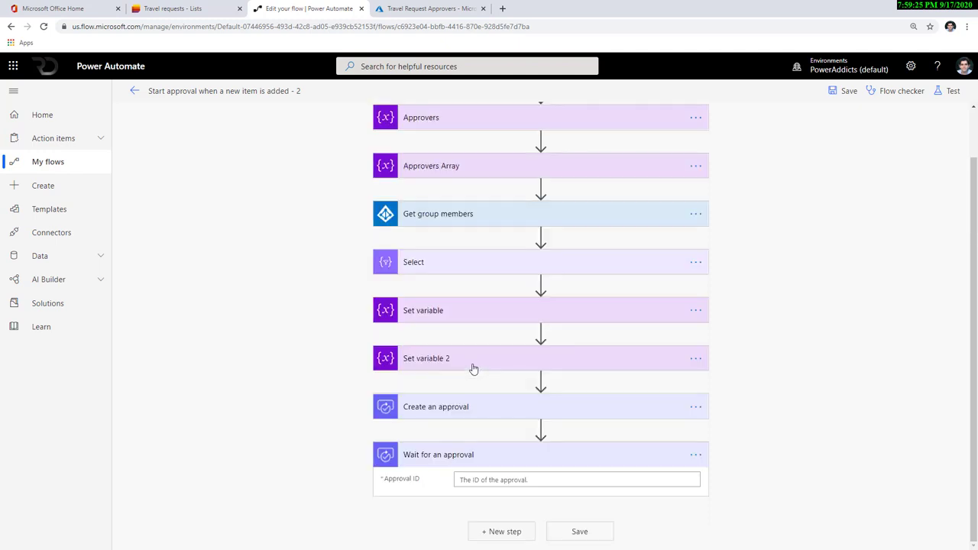
# Set the Approval ID of Wait for an approval to the Approval ID output of Create an approval
pyautogui.click(495, 481)
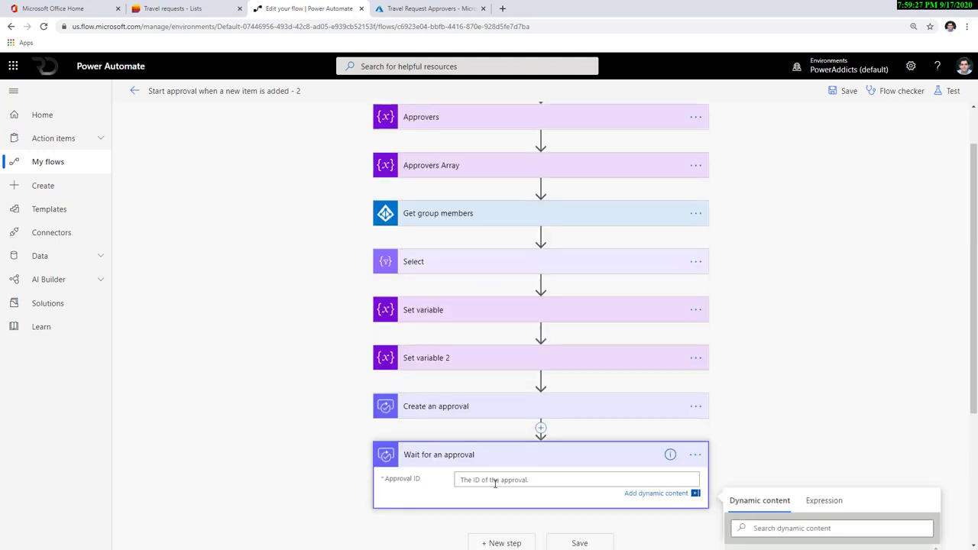
pyautogui.scroll(-1, 740, 540)
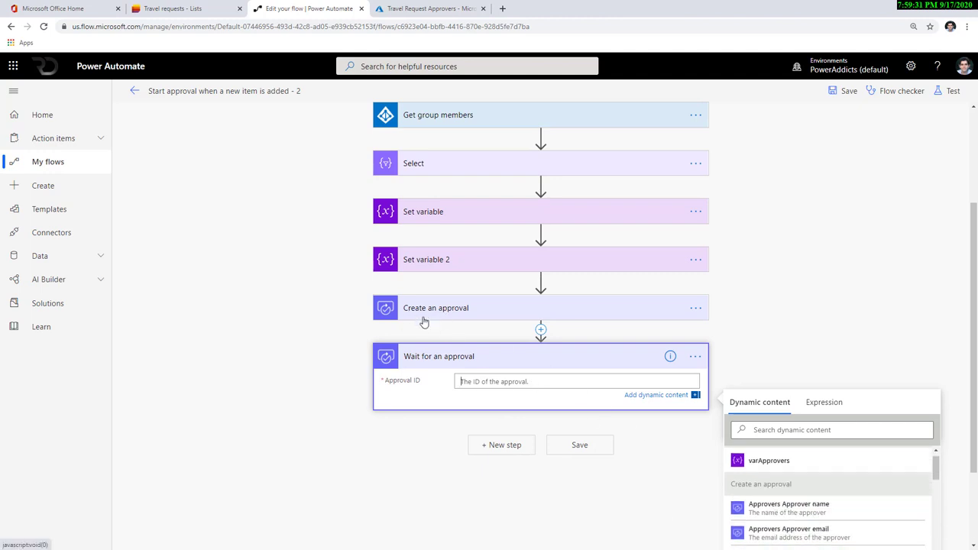
pyautogui.click(782, 430)
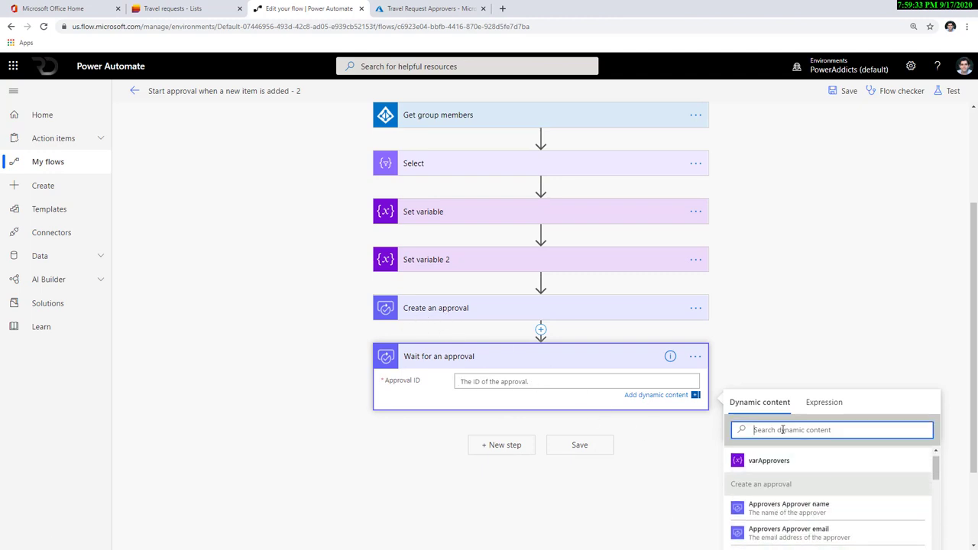
pyautogui.write('approval id')
pyautogui.click(772, 481)
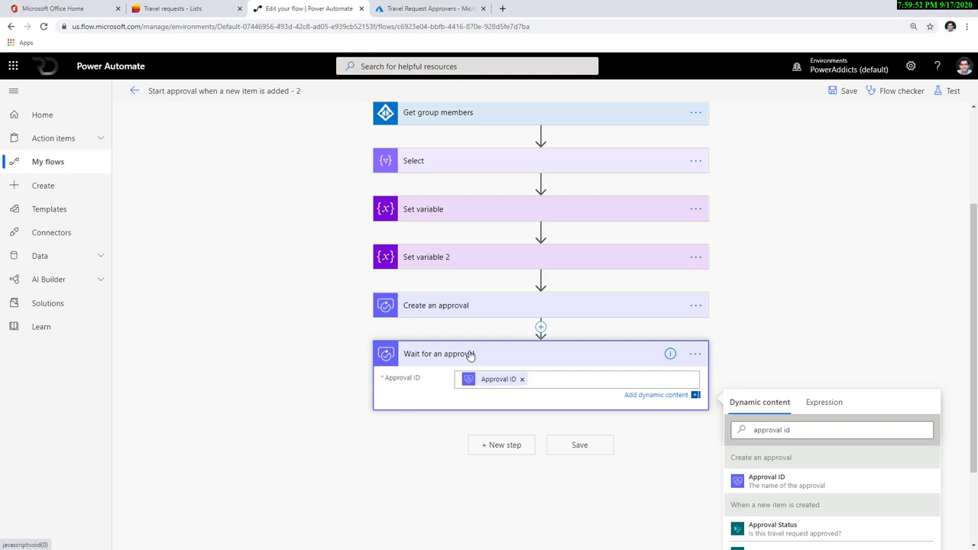
# Add a parallel branch after Create an approval and place a Do until control in it
pyautogui.click(542, 329)
pyautogui.click(541, 425)
pyautogui.click(552, 463)
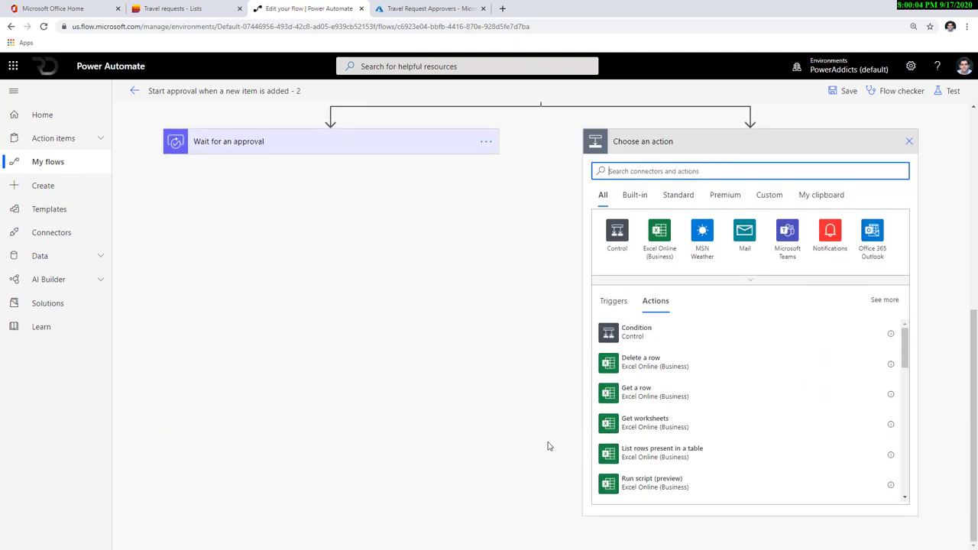
pyautogui.scroll(2, 547, 446)
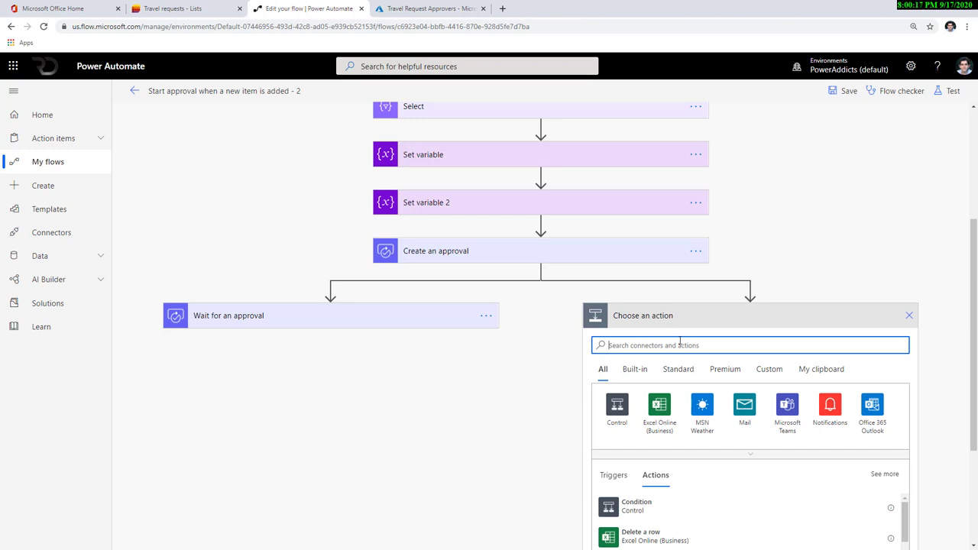
pyautogui.write('do until')
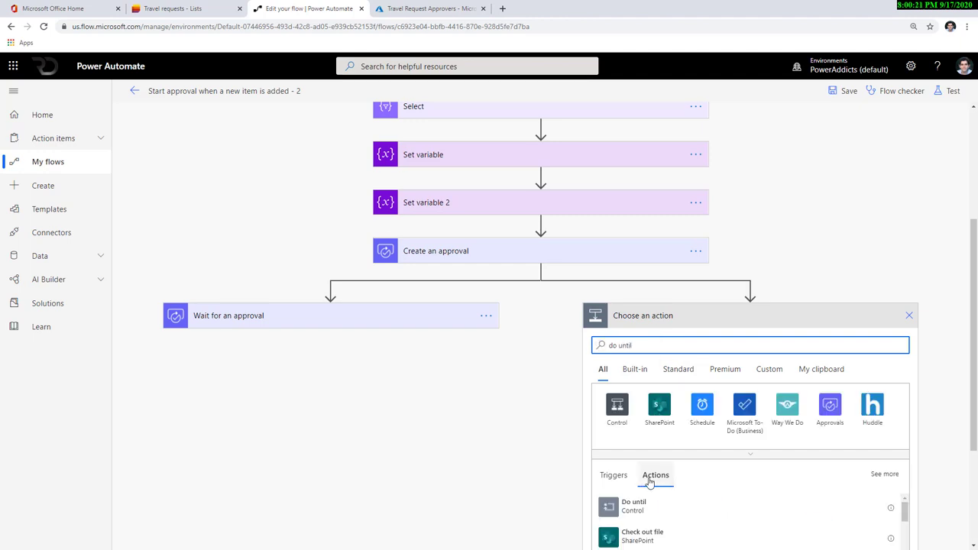
pyautogui.scroll(-1, 654, 527)
pyautogui.click(618, 359)
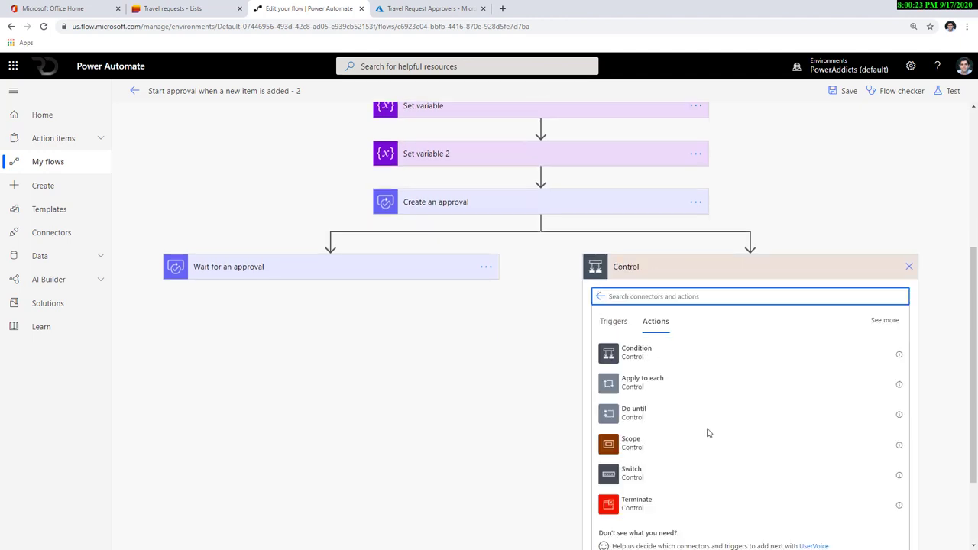
pyautogui.click(641, 422)
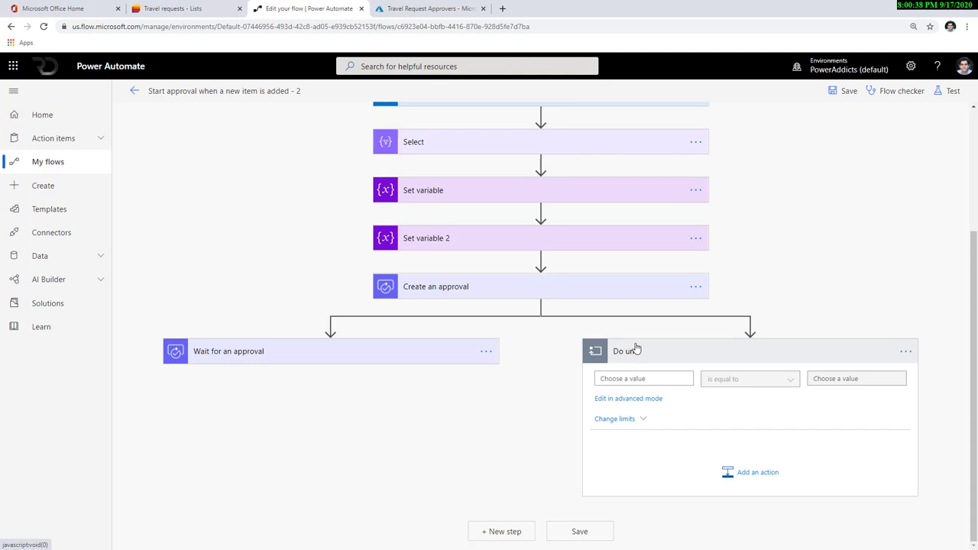
pyautogui.click(388, 359)
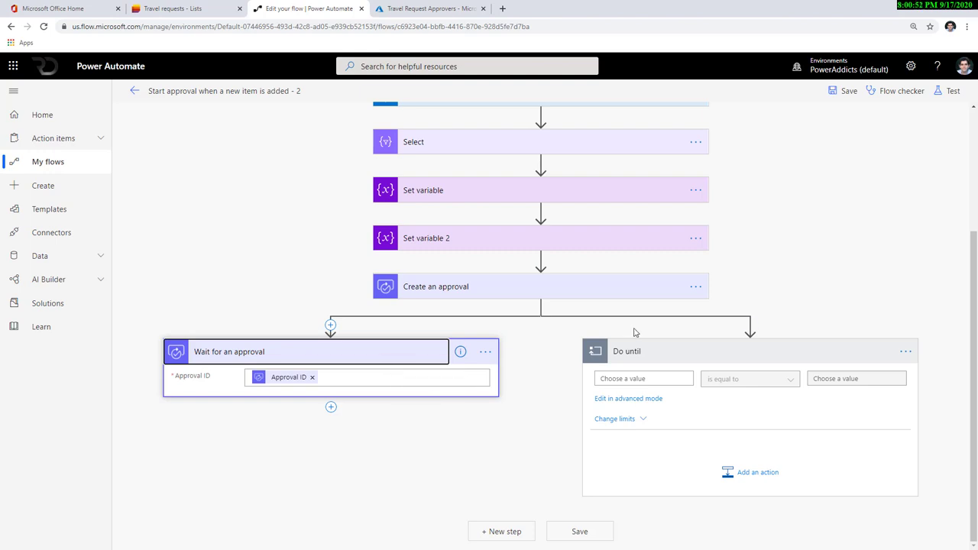
# Insert an Initialize variable action named Approval Complete below Approvers Array, defining the Boolean variable var Approval Complete
pyautogui.scroll(3, 637, 334)
pyautogui.click(540, 243)
pyautogui.click(528, 256)
pyautogui.write('initli')
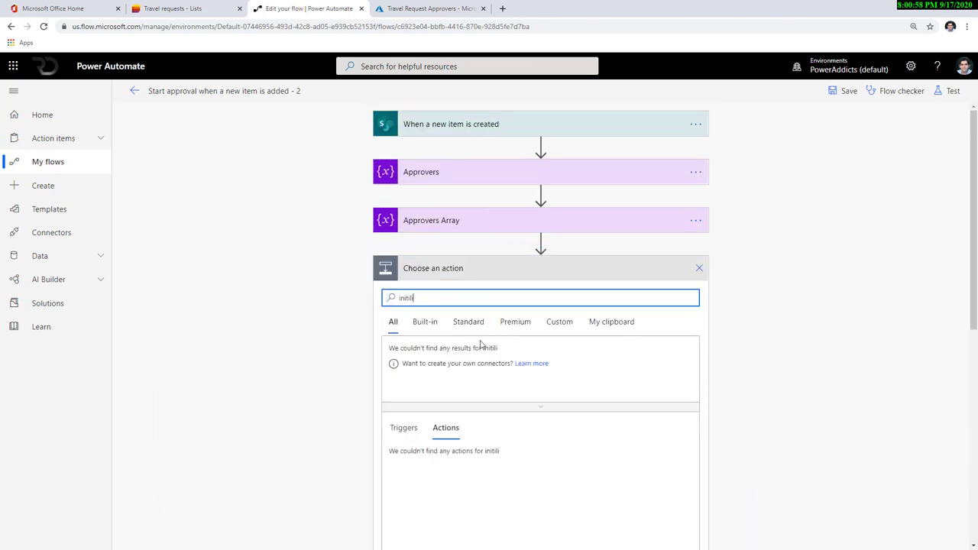
pyautogui.hotkey('ctrl', 'a')
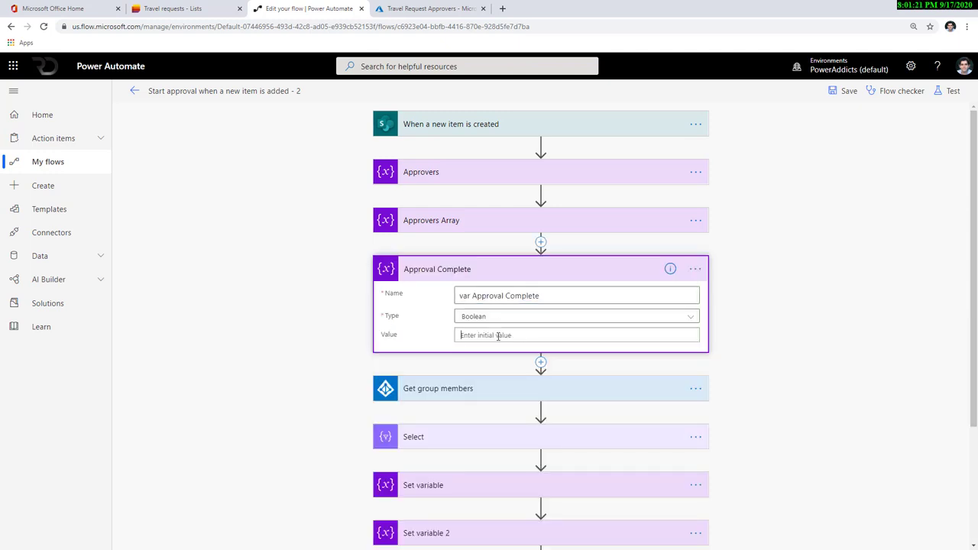
# Set the initial value of the var Approval Complete variable to the expression false
pyautogui.click(498, 334)
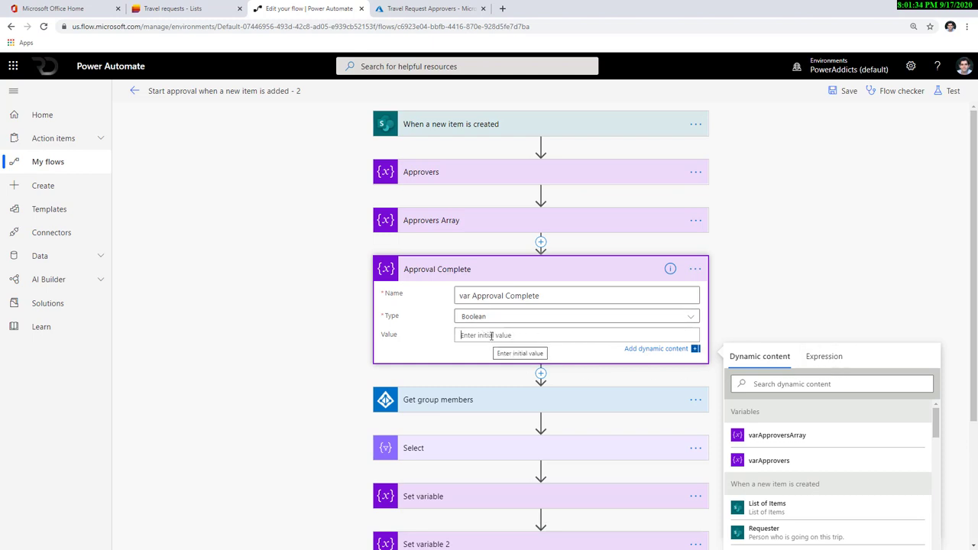
pyautogui.click(821, 357)
pyautogui.write('f')
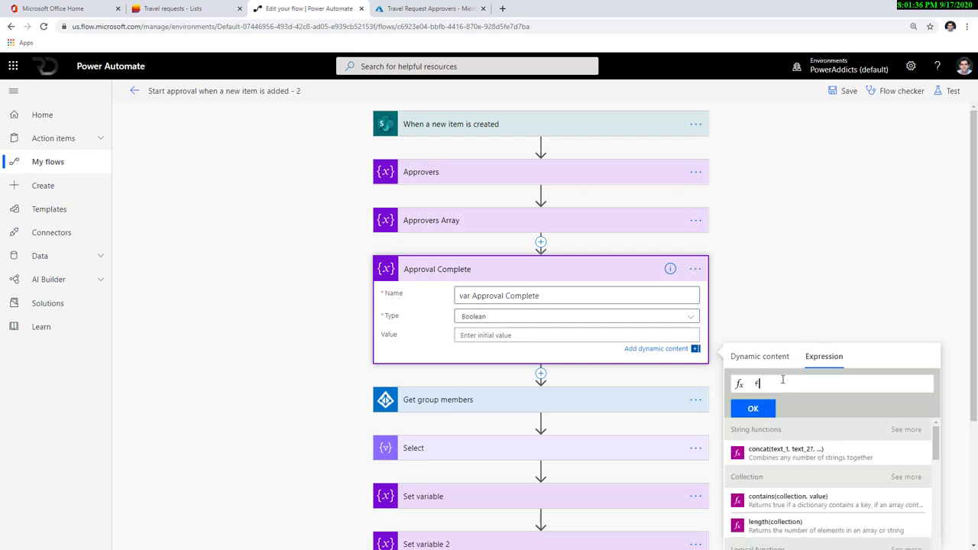
pyautogui.write('als')
pyautogui.click(775, 395)
pyautogui.click(753, 406)
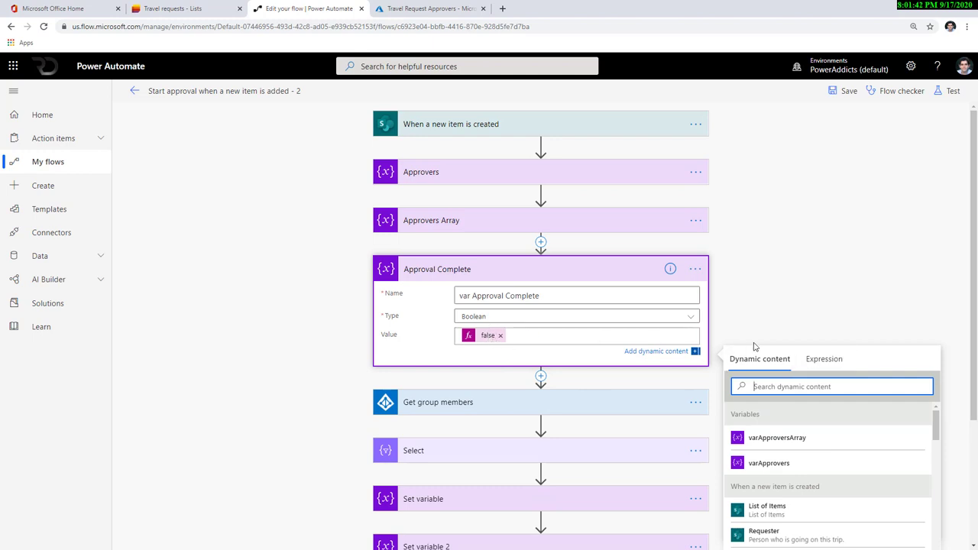
# Add a Set variable action below Wait for an approval in its branch
pyautogui.scroll(-2, 466, 415)
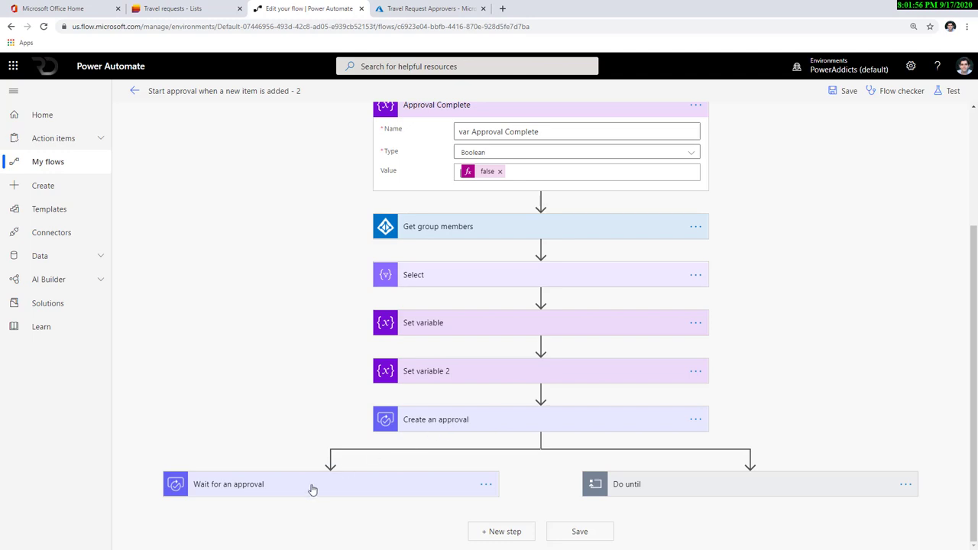
pyautogui.click(331, 507)
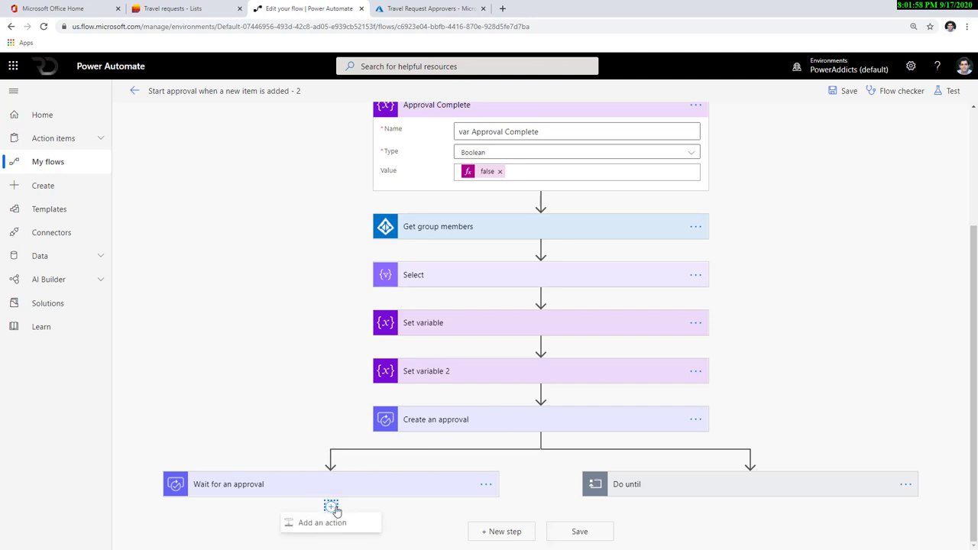
pyautogui.click(344, 523)
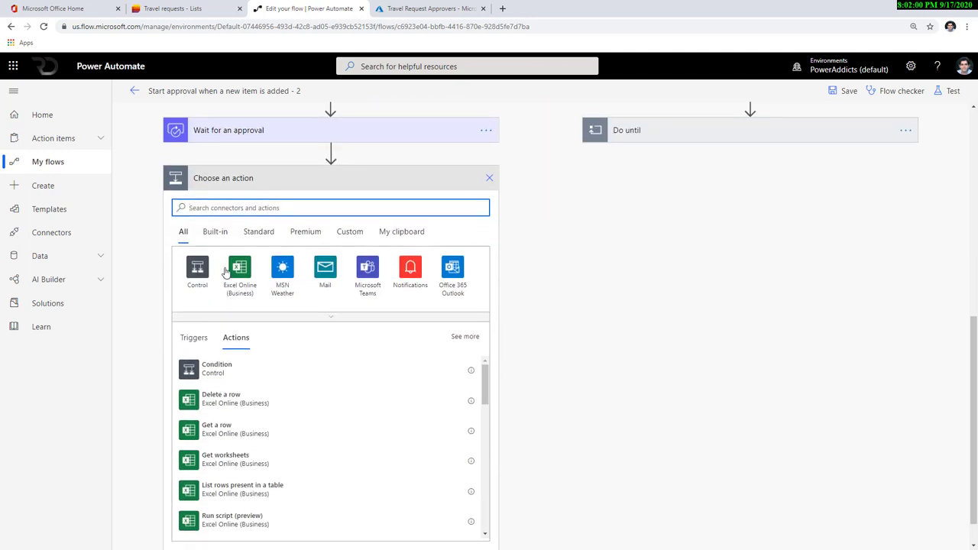
pyautogui.write('set var')
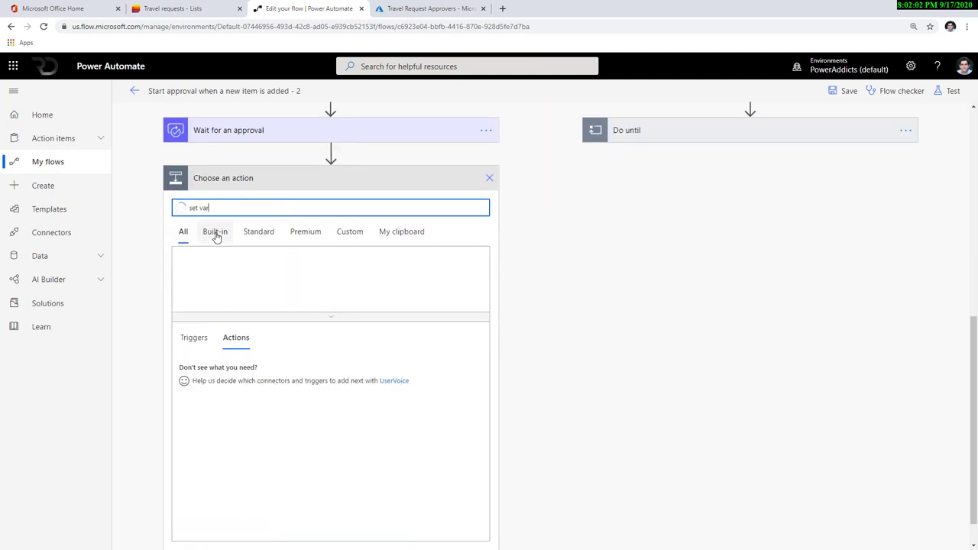
pyautogui.click(260, 464)
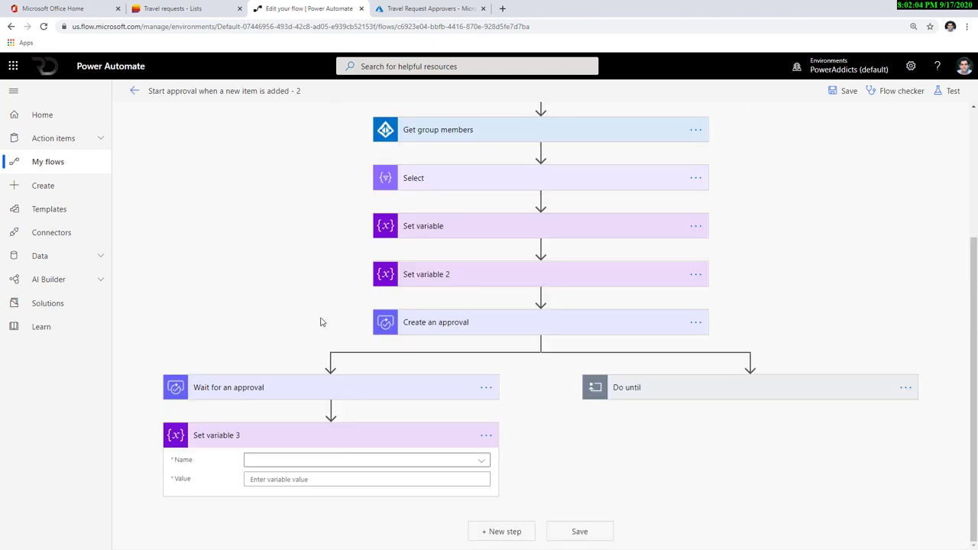
# Have the new Set variable action set var Approval Complete to the expression true
pyautogui.click(353, 461)
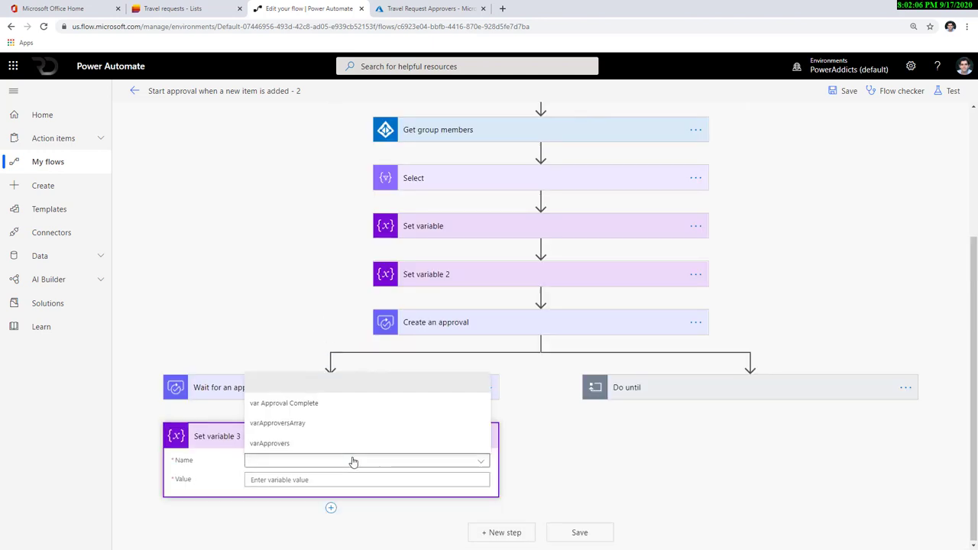
pyautogui.click(292, 404)
pyautogui.click(283, 480)
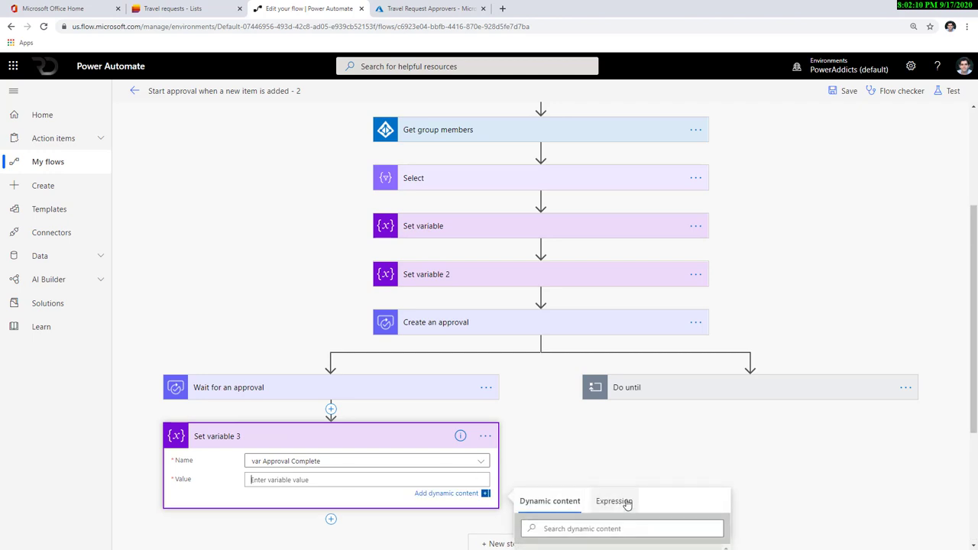
pyautogui.click(614, 344)
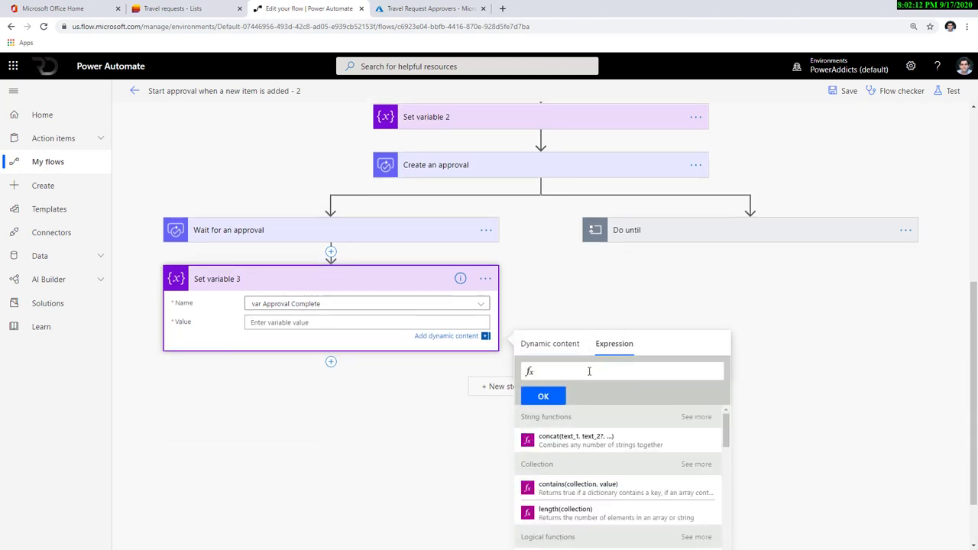
pyautogui.write('true')
pyautogui.click(544, 397)
# Add a Condition control below Set variable 3 in the Wait for an approval branch
pyautogui.scroll(-1, 191, 400)
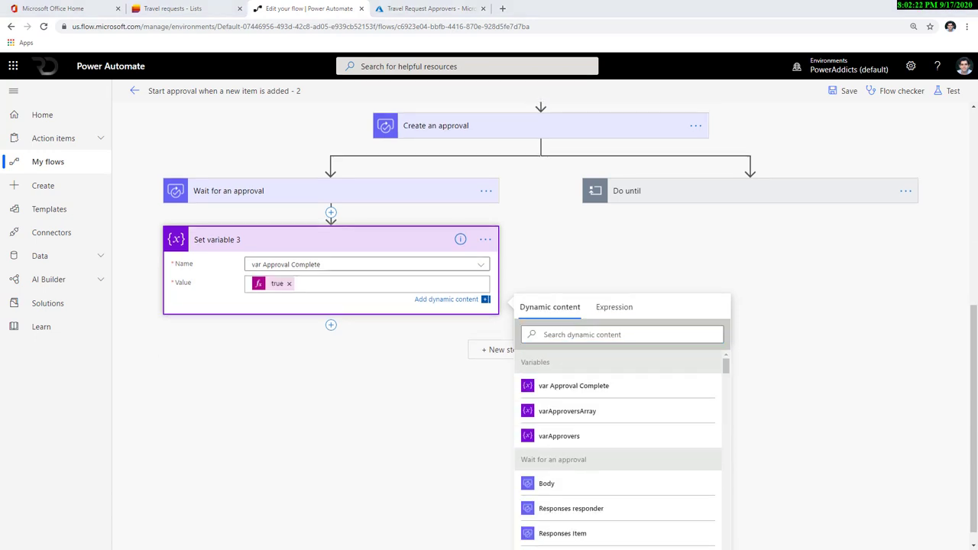
pyautogui.click(331, 319)
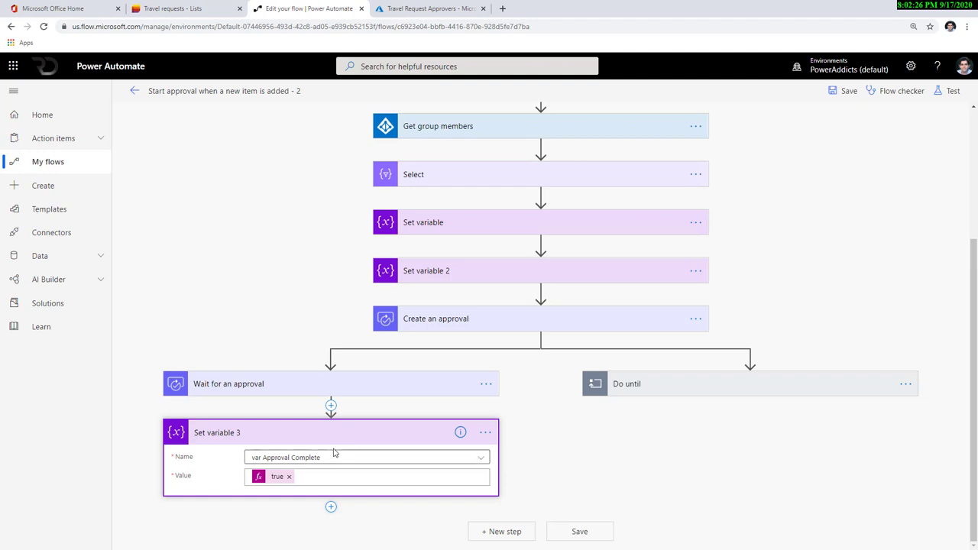
pyautogui.click(332, 510)
pyautogui.click(343, 522)
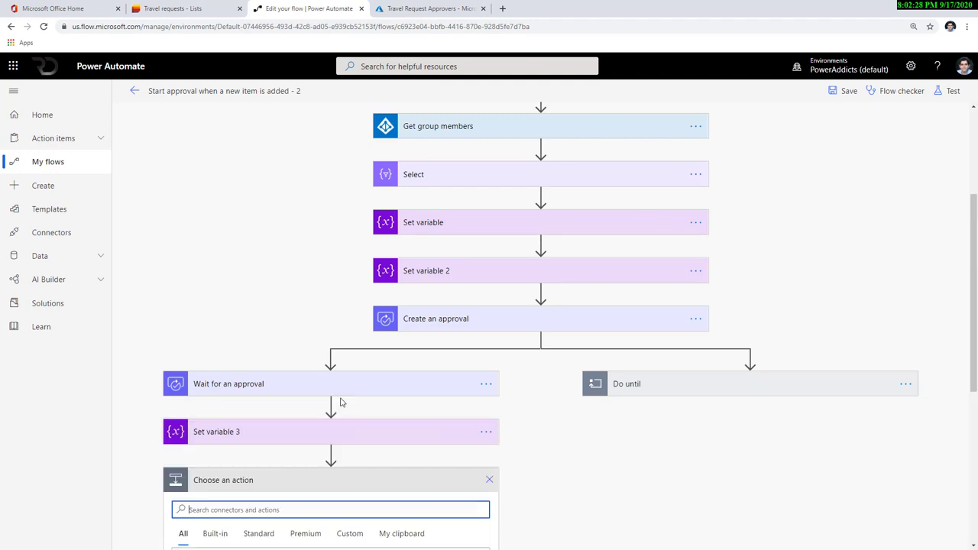
pyautogui.write('condition')
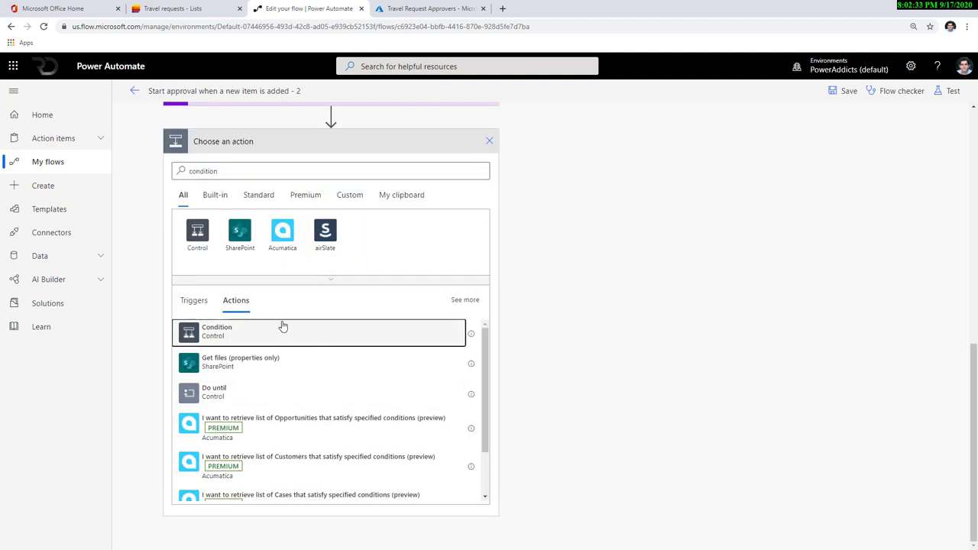
pyautogui.click(282, 325)
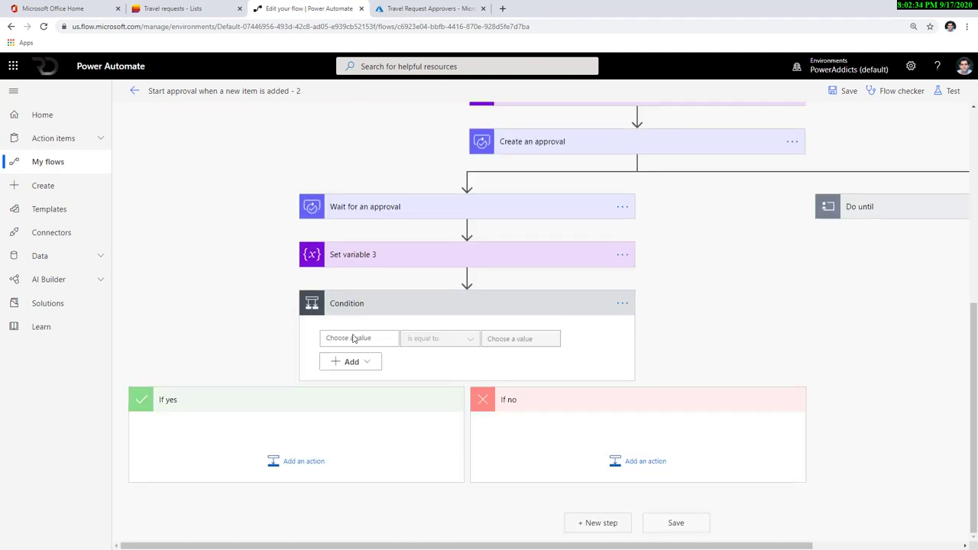
# Use the Outcome of Wait for an approval as the first value of the Condition
pyautogui.click(355, 338)
pyautogui.click(524, 360)
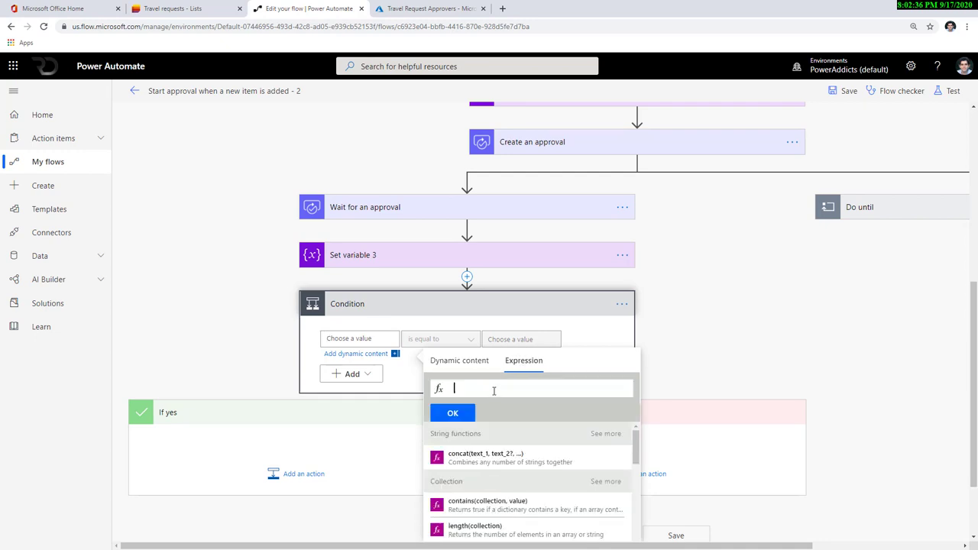
pyautogui.click(460, 360)
pyautogui.write('outvome')
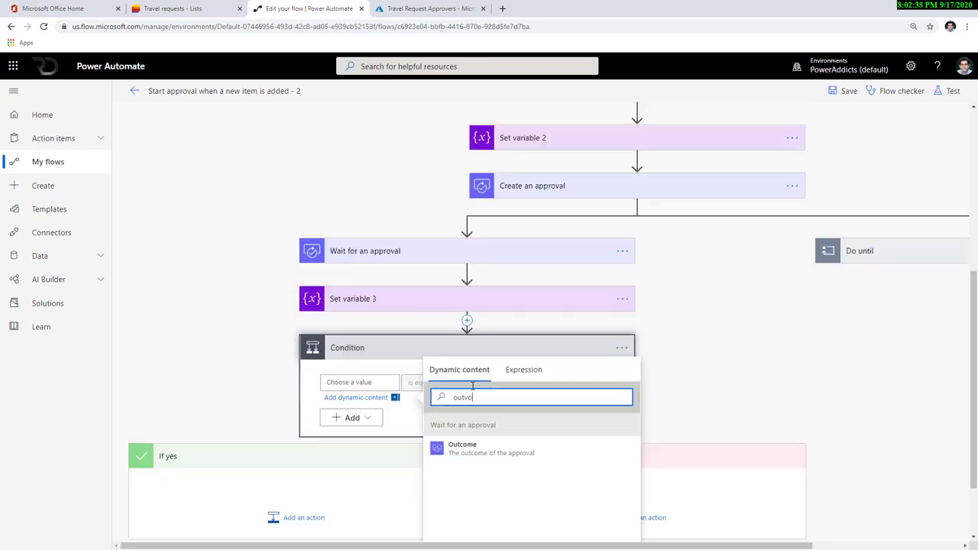
pyautogui.press('BackSpace')
pyautogui.press('BackSpace')
pyautogui.press('BackSpace')
pyautogui.press('BackSpace')
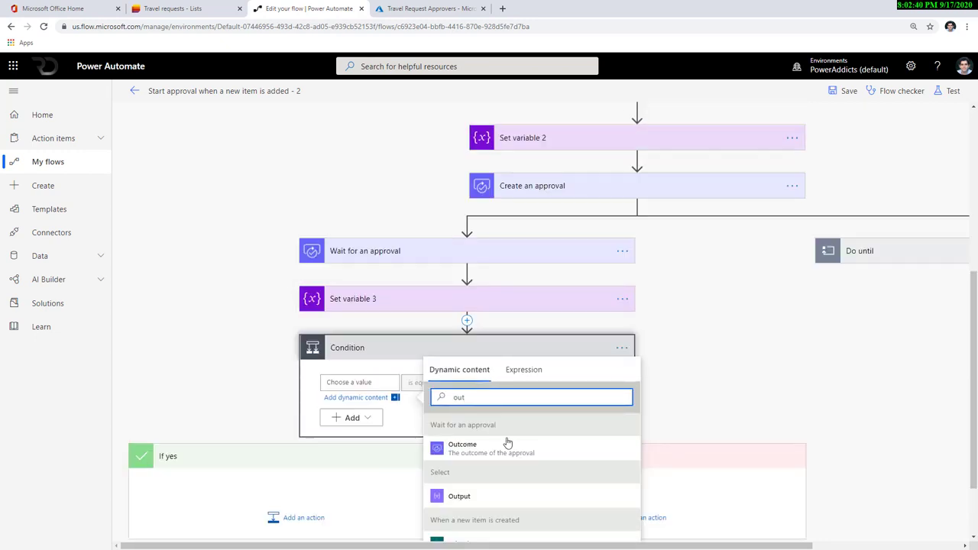
pyautogui.click(513, 451)
# Have the Condition check that Outcome is equal to Approve
pyautogui.click(512, 382)
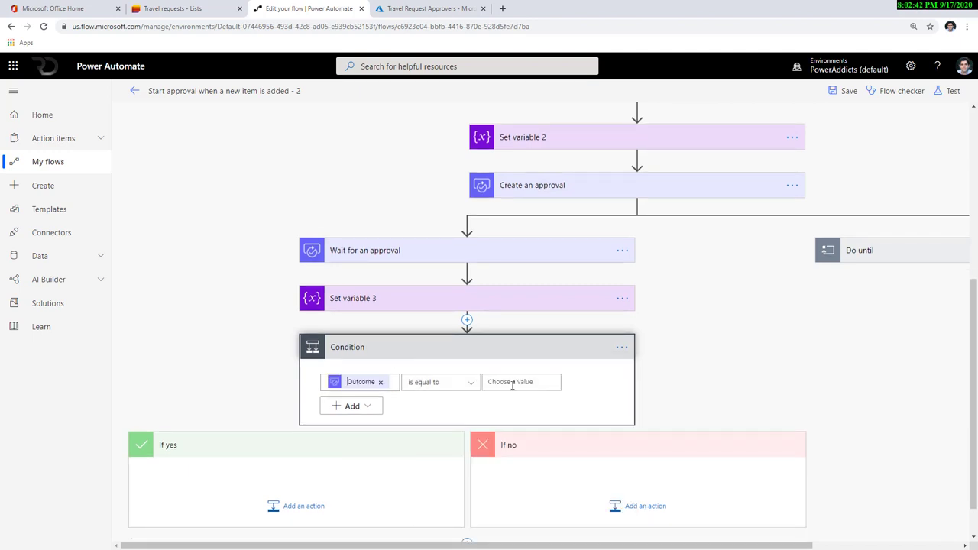
pyautogui.write('SApprove')
pyautogui.press('Home')
pyautogui.press('Delete')
# Add a SharePoint Update item action to the If yes branch of the Condition
pyautogui.click(298, 460)
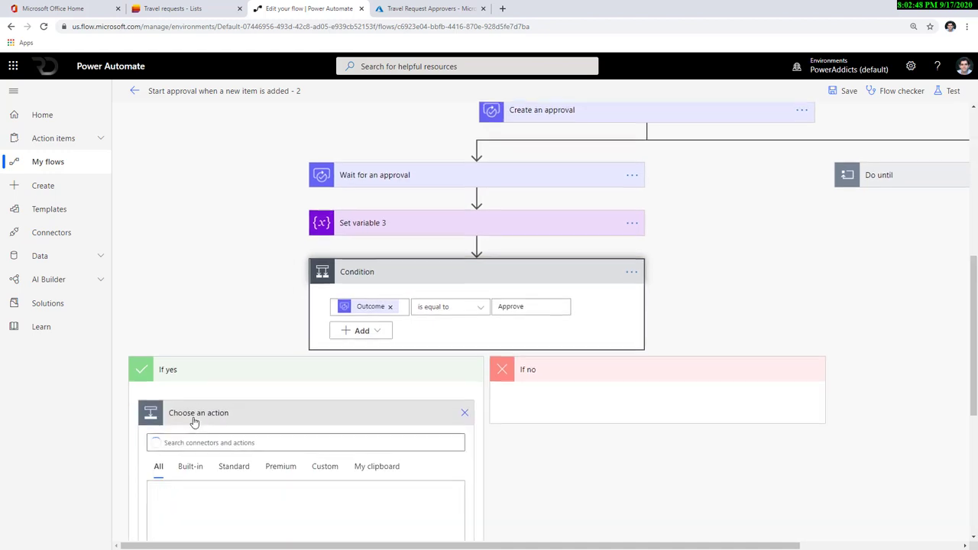
pyautogui.write('update item')
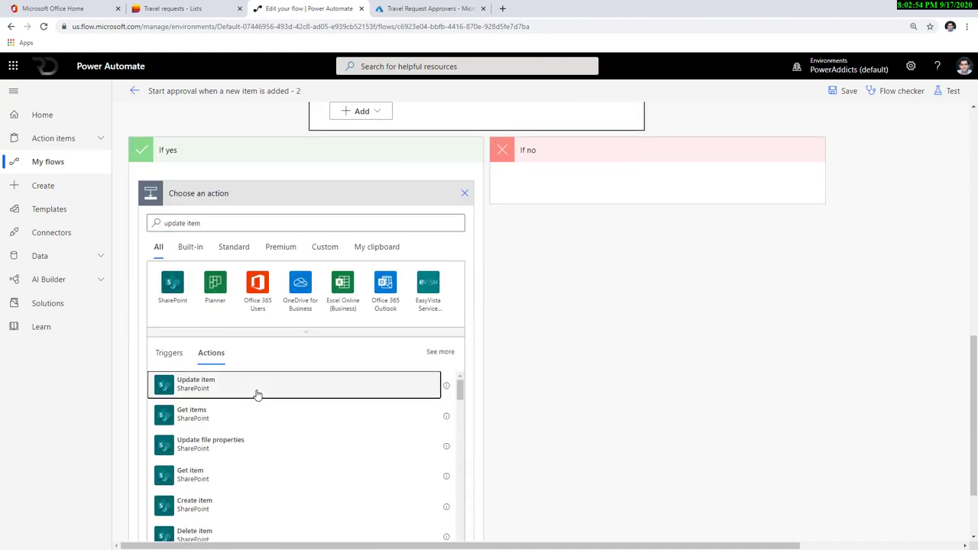
pyautogui.click(257, 389)
# Copy the site part of the Travel requests list URL and enter it as the custom Site Address of Update item
pyautogui.click(450, 341)
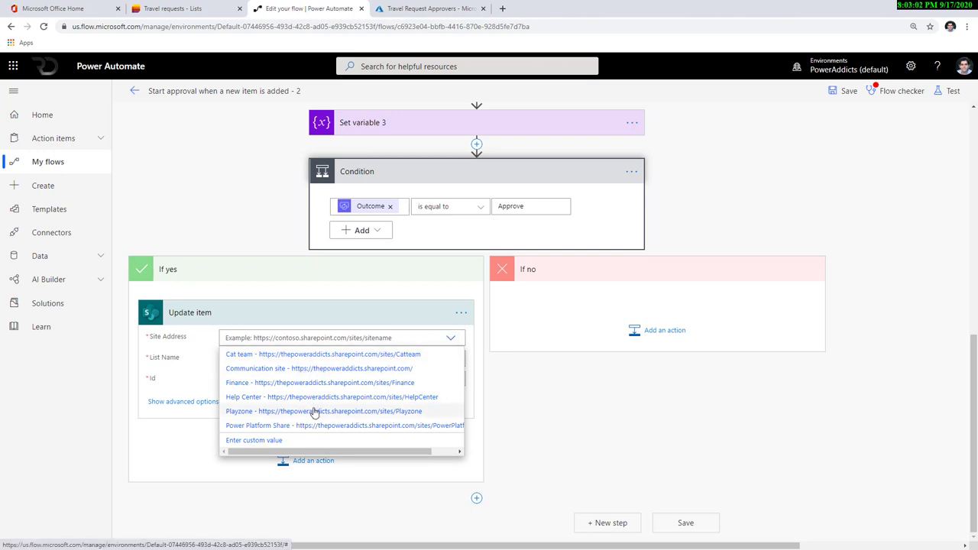
pyautogui.click(170, 9)
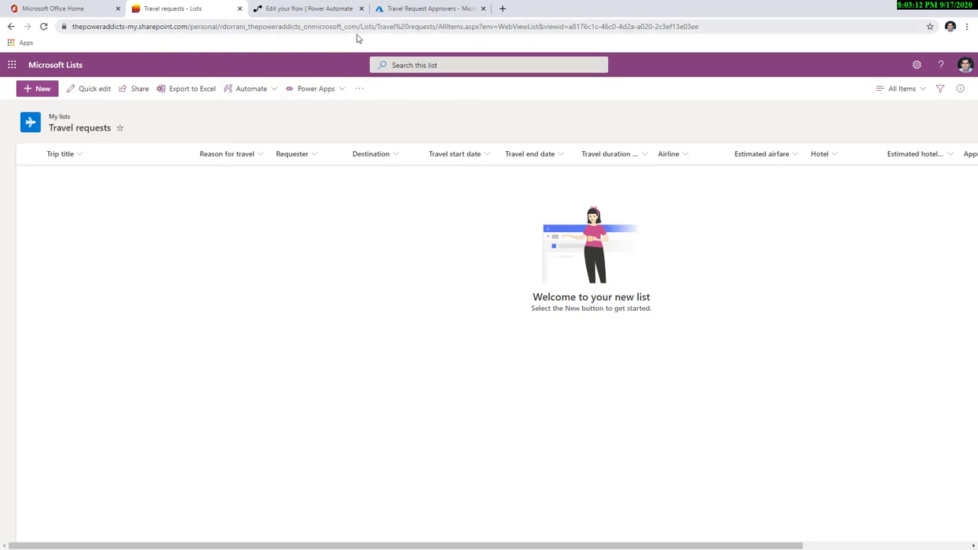
pyautogui.moveTo(360, 27); pyautogui.dragTo(72, 26)
pyautogui.hotkey('ctrl', 'c')
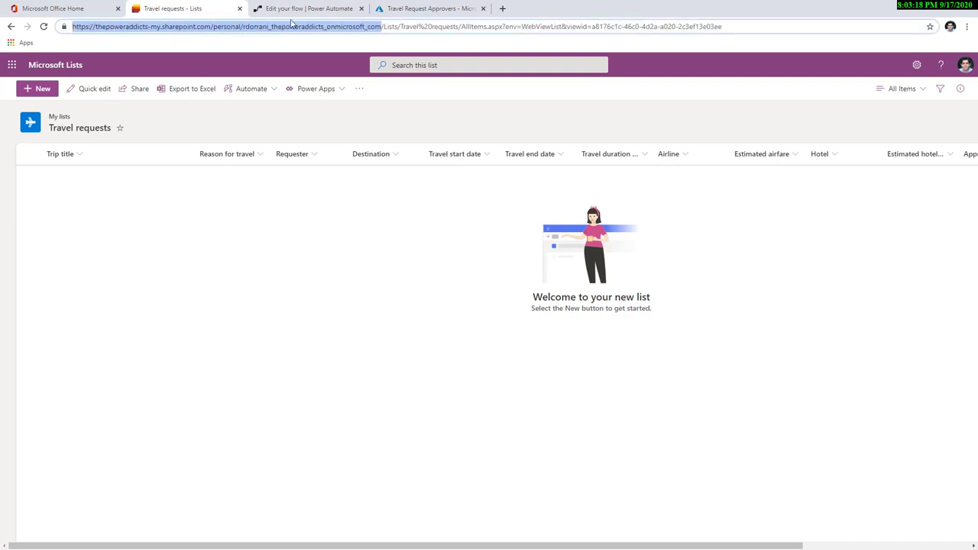
pyautogui.click(293, 9)
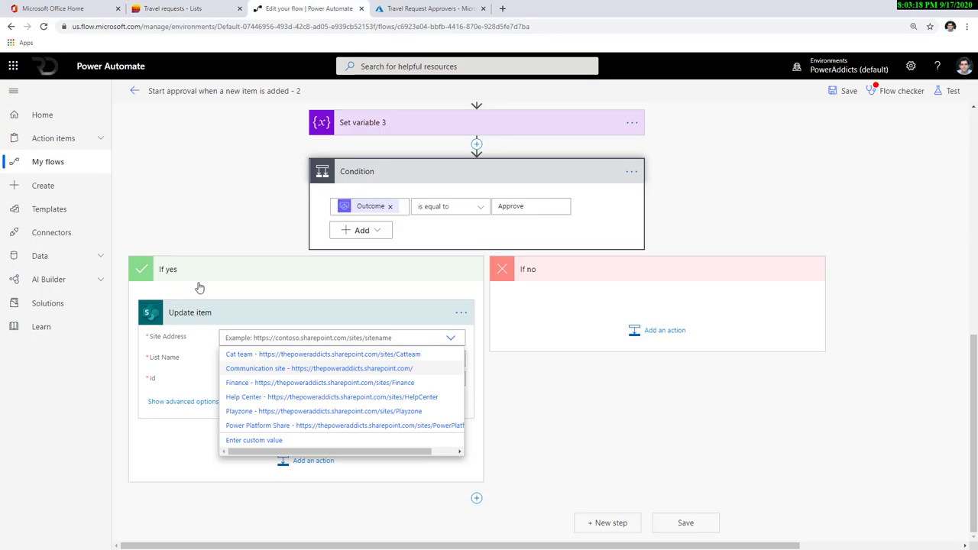
pyautogui.click(265, 442)
pyautogui.hotkey('ctrl', 'v')
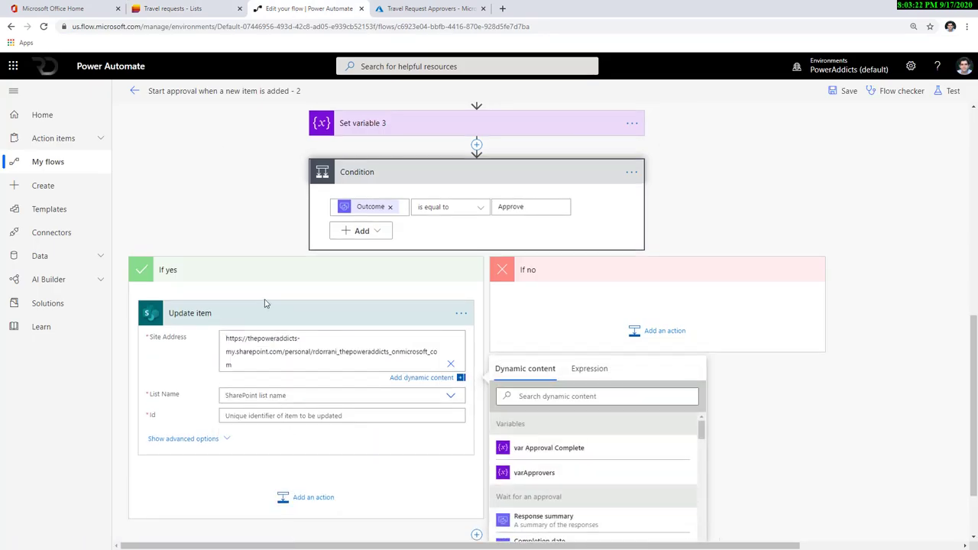
pyautogui.click(325, 380)
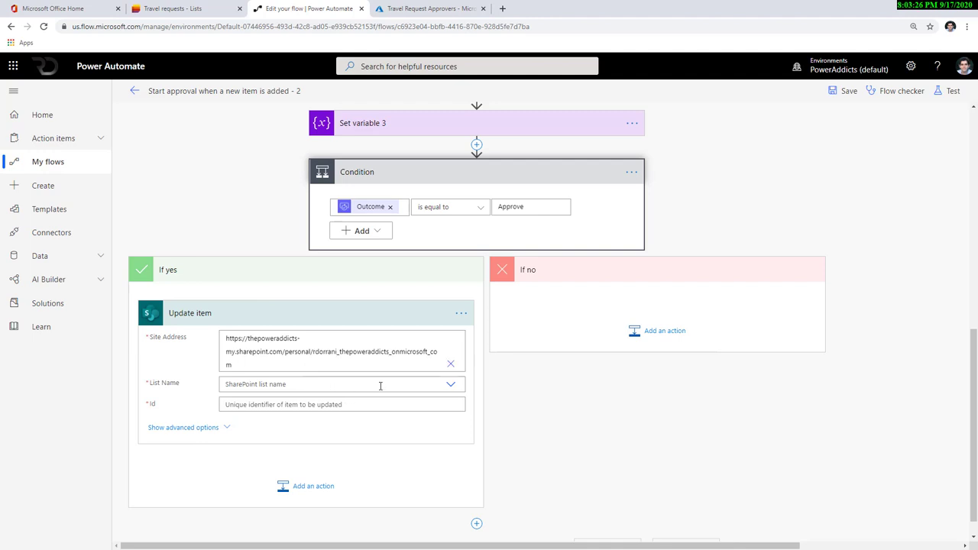
# Choose the Travel requests list in Update item and set its Id to the ID of the newly created item
pyautogui.click(413, 388)
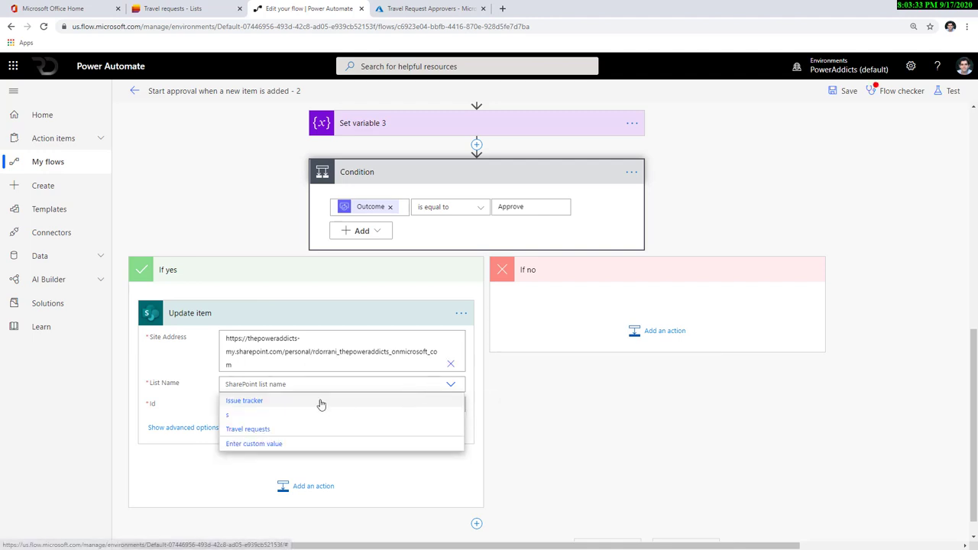
pyautogui.click(250, 429)
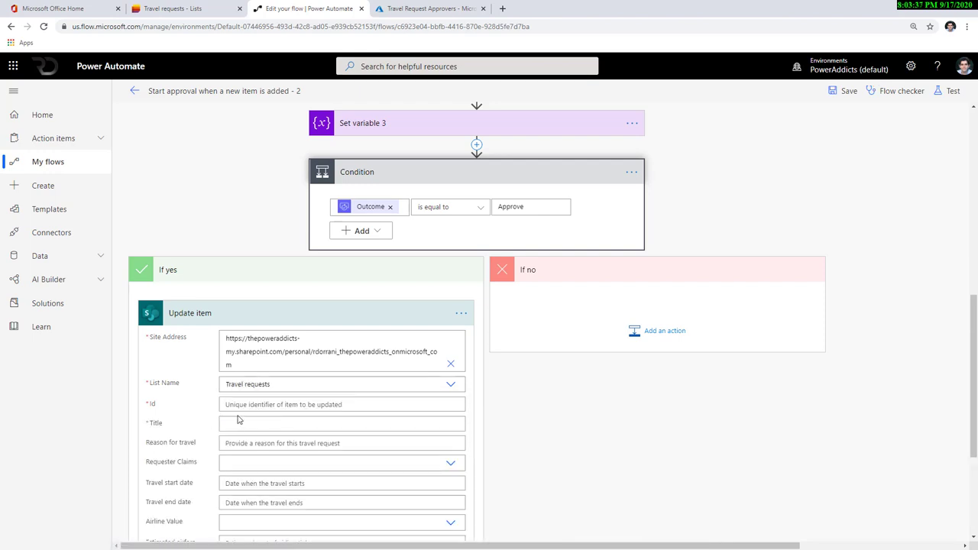
pyautogui.scroll(-3, 236, 256)
pyautogui.scroll(10, 236, 256)
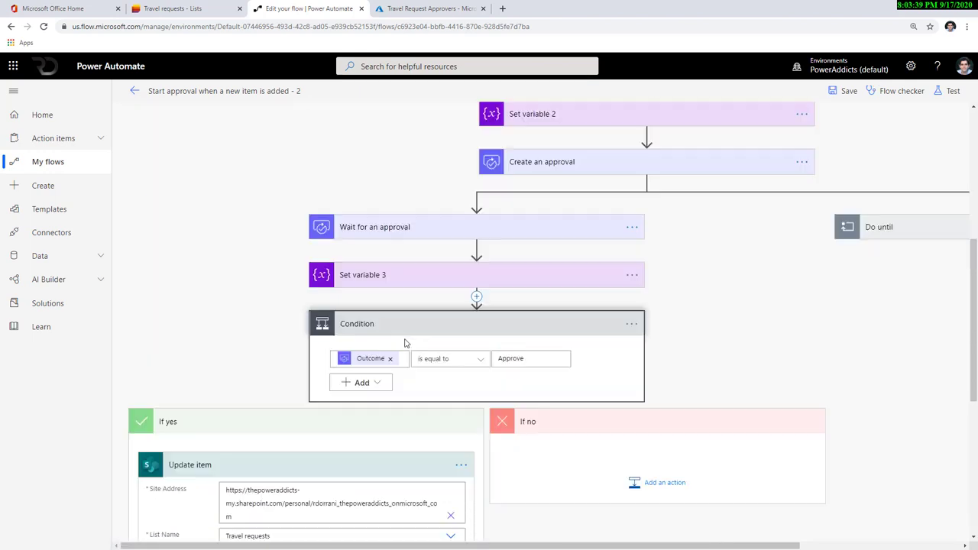
pyautogui.scroll(-10, 295, 411)
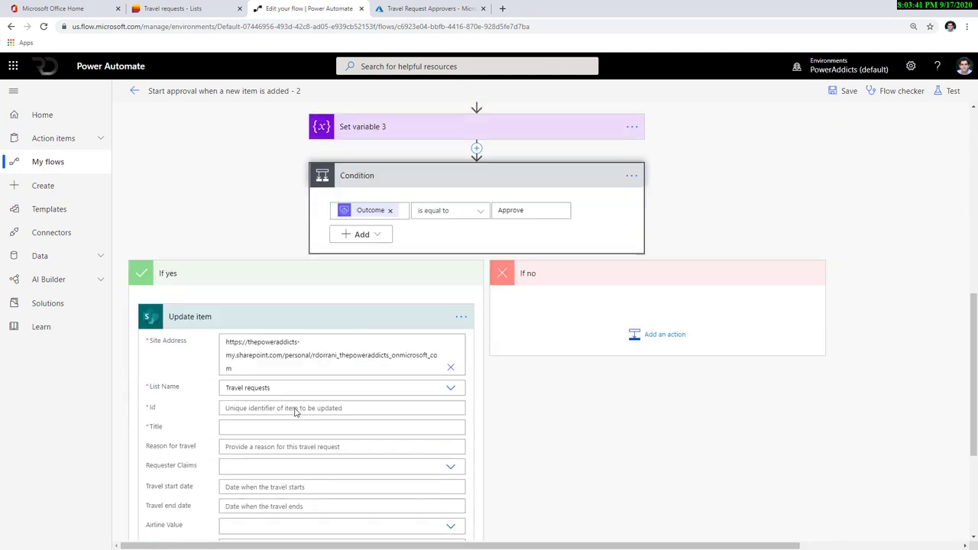
pyautogui.click(263, 408)
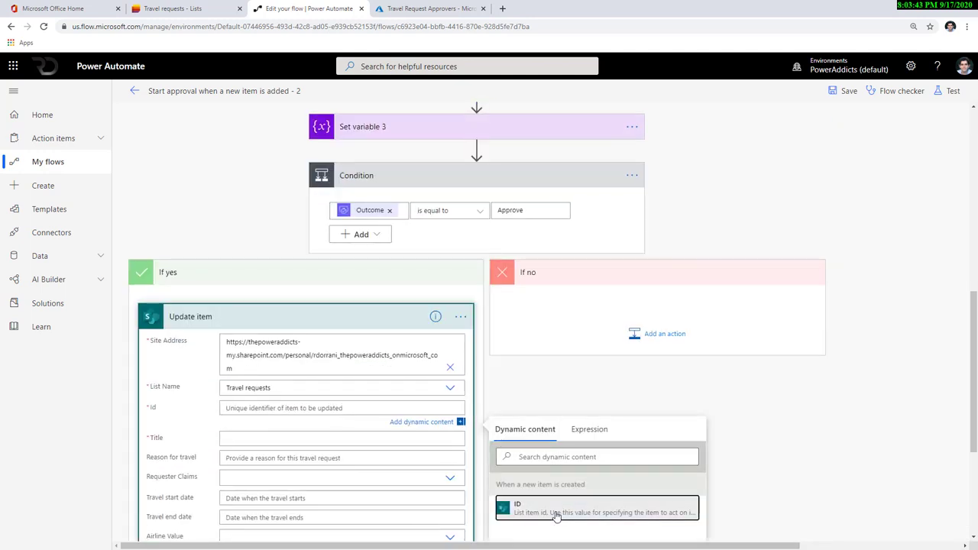
pyautogui.click(557, 512)
# Set the Title of Update item to the Title from When a new item is created
pyautogui.scroll(-3, 321, 469)
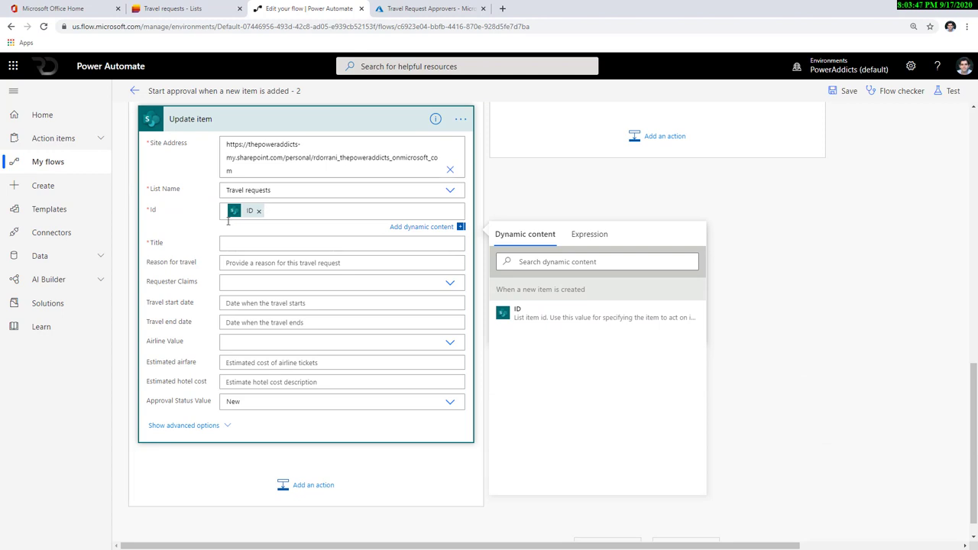
pyautogui.click(533, 292)
pyautogui.write('title')
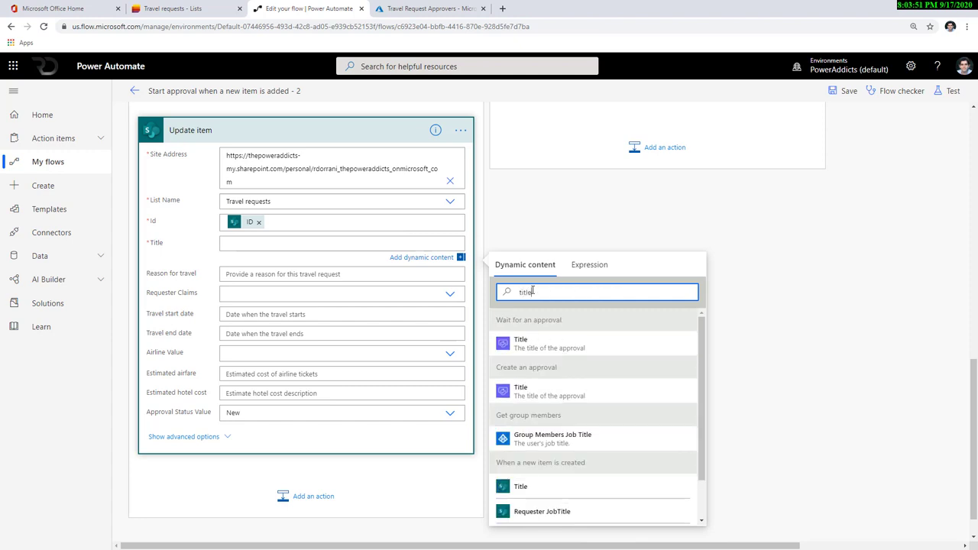
pyautogui.click(559, 488)
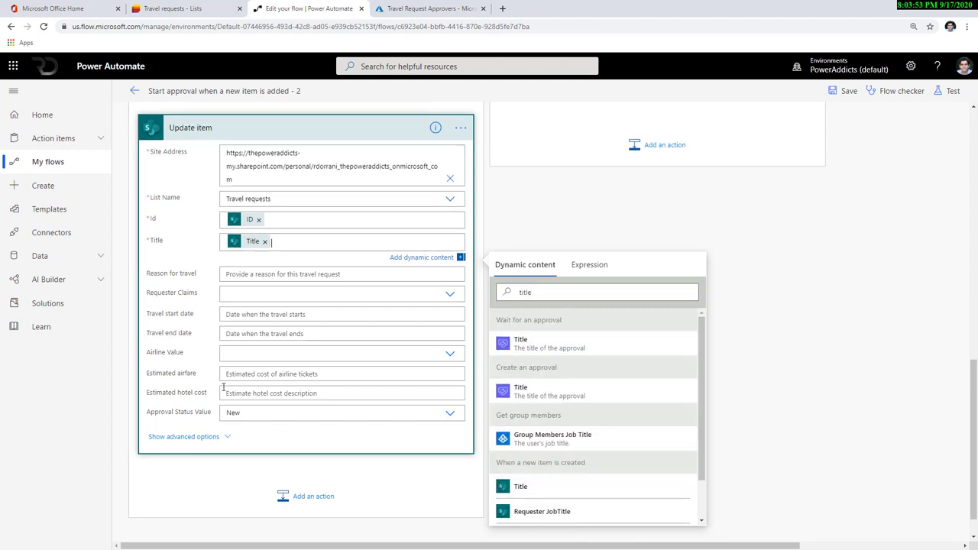
# Show the advanced options of Update item and set its Approval Status Value to Approved
pyautogui.click(225, 448)
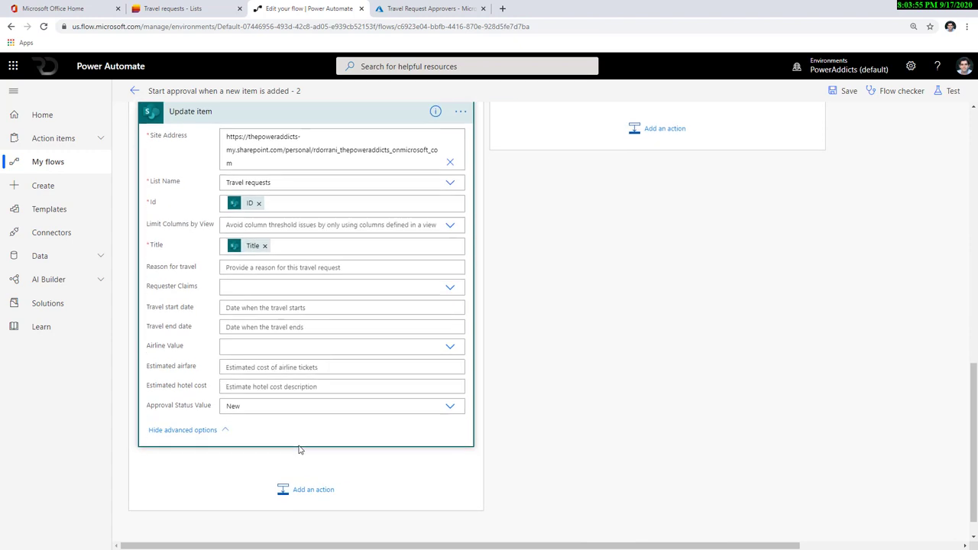
pyautogui.scroll(2, 269, 304)
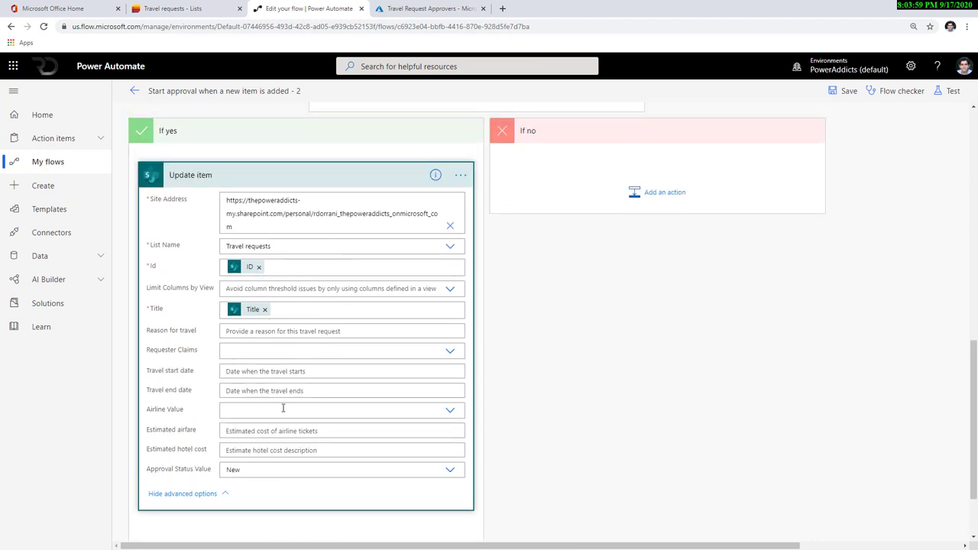
pyautogui.scroll(-1, 149, 393)
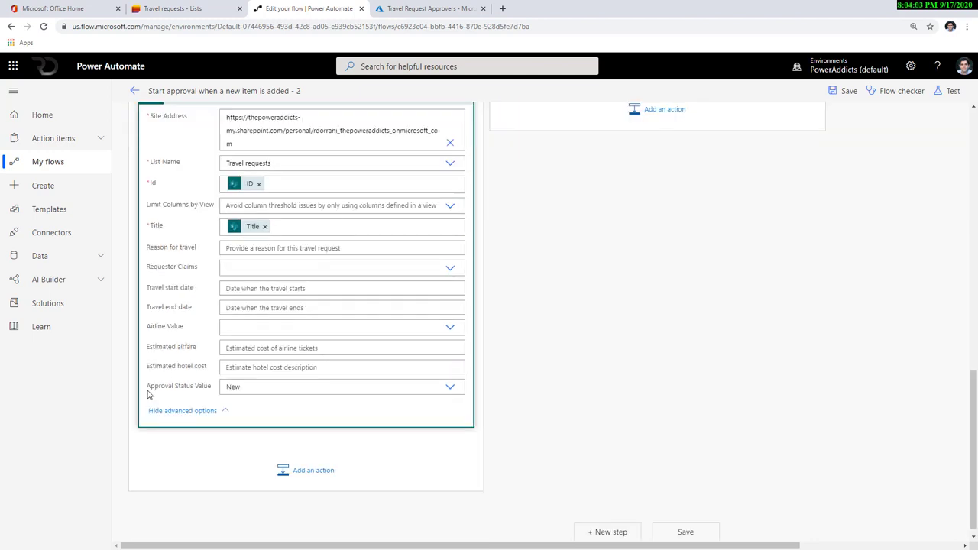
pyautogui.click(451, 394)
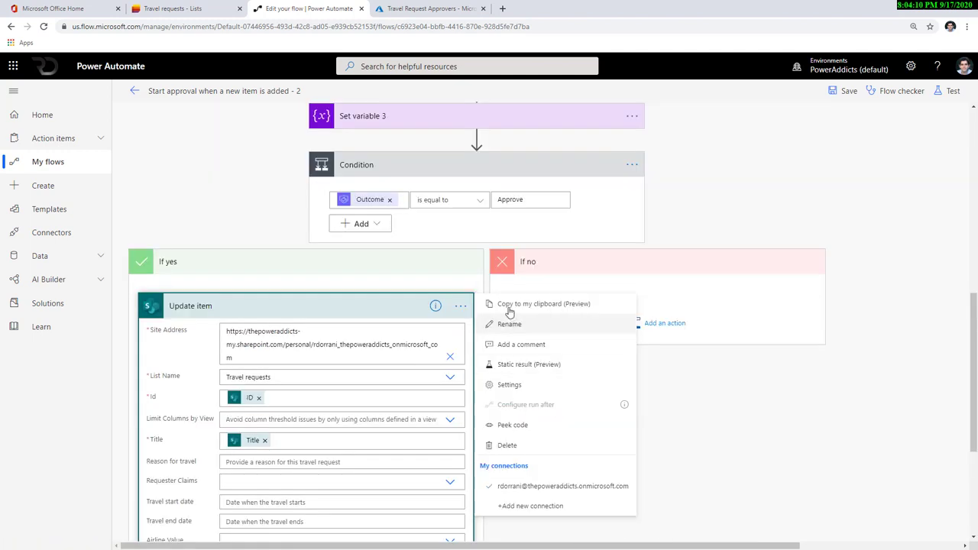
# Copy the Update item action and paste it into the If no branch of the Condition
pyautogui.click(510, 305)
pyautogui.click(657, 323)
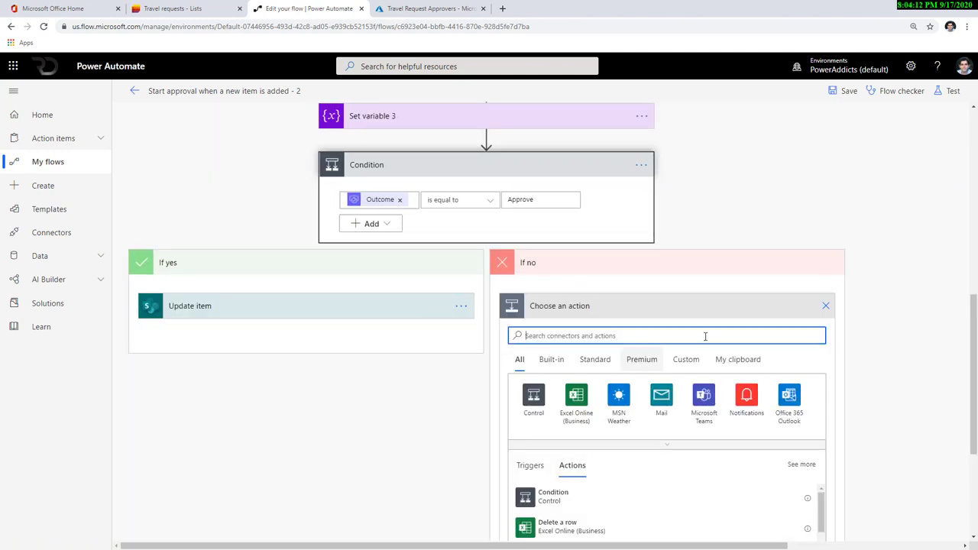
pyautogui.click(741, 370)
pyautogui.click(563, 435)
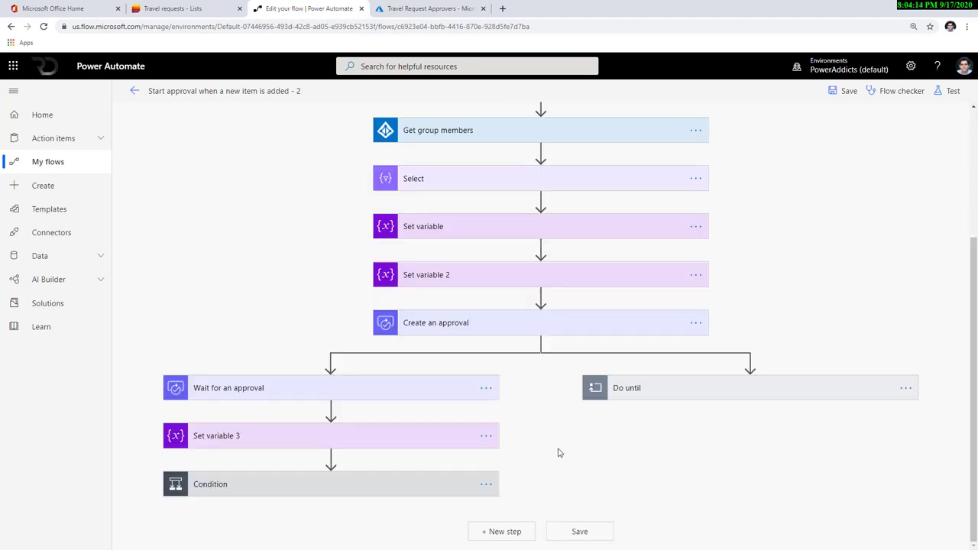
# Set the Approval Status Value of Update item 2 in the If no branch to Rejected
pyautogui.click(374, 484)
pyautogui.scroll(-3, 471, 485)
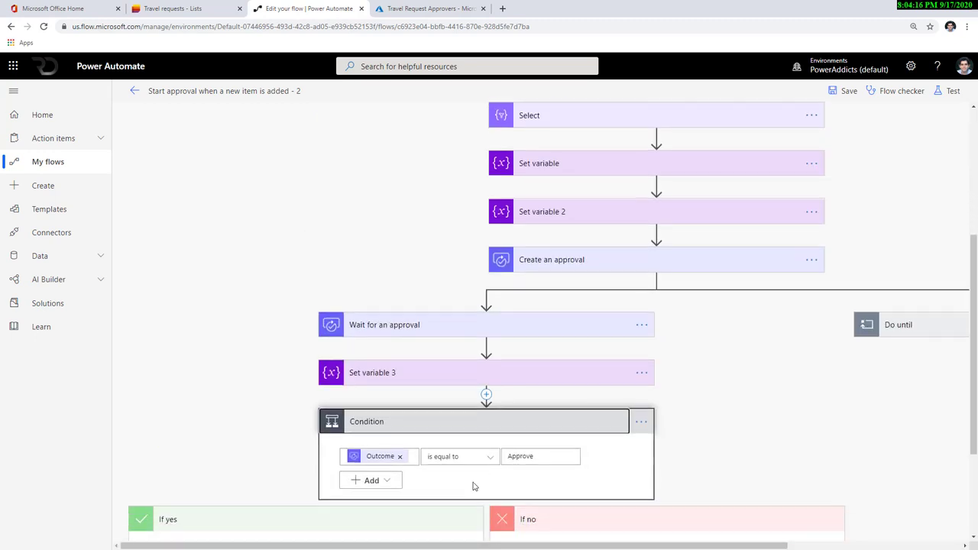
pyautogui.click(697, 406)
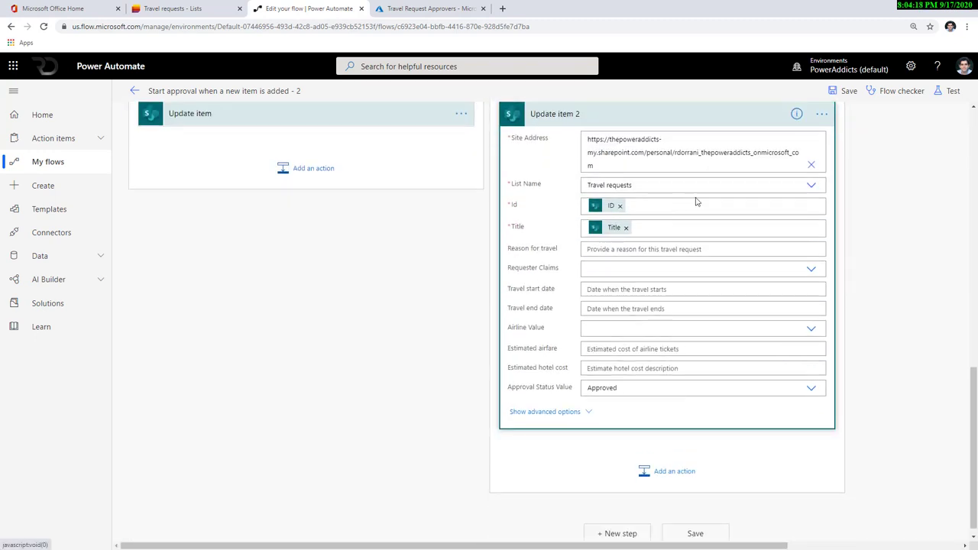
pyautogui.click(809, 390)
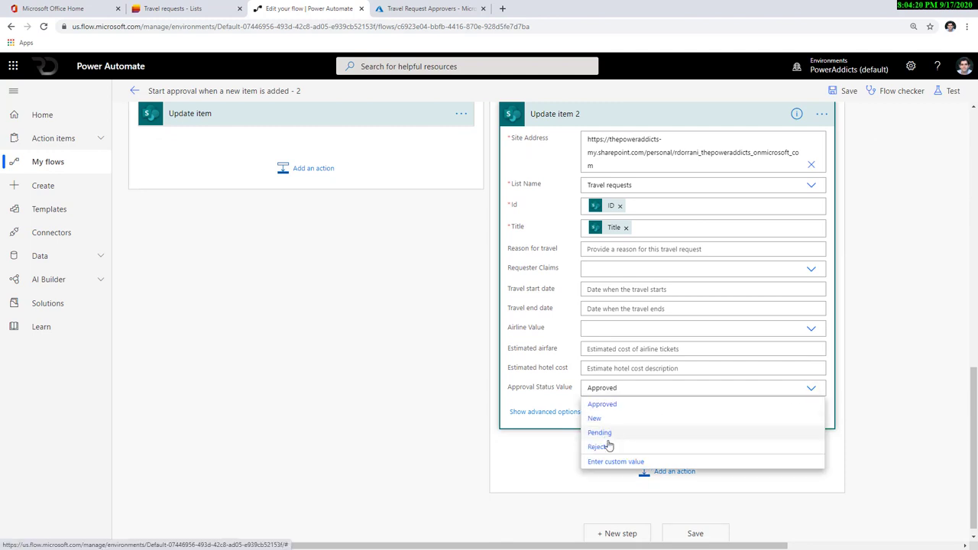
pyautogui.click(387, 404)
# Review the settings of Set variable 3 and of the Create an approval action
pyautogui.scroll(5, 565, 174)
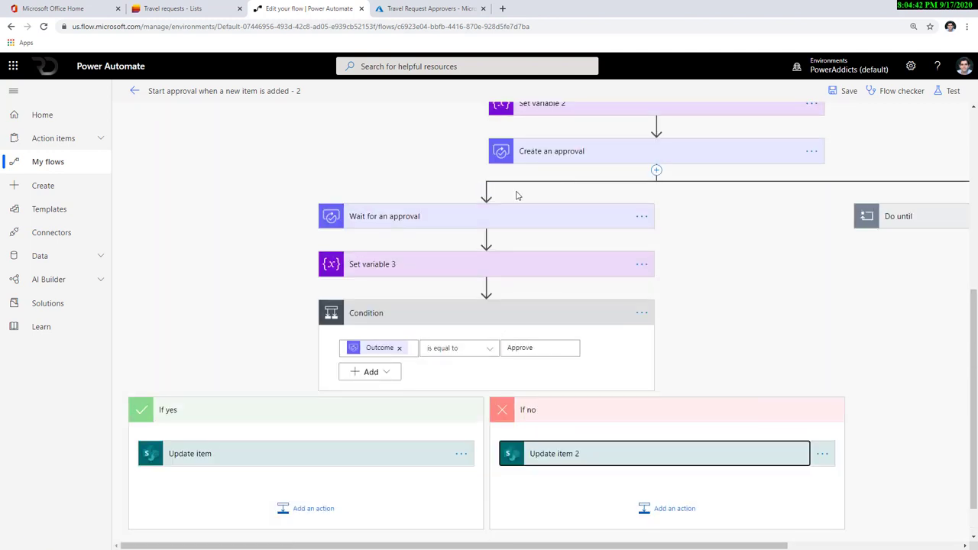
pyautogui.click(420, 266)
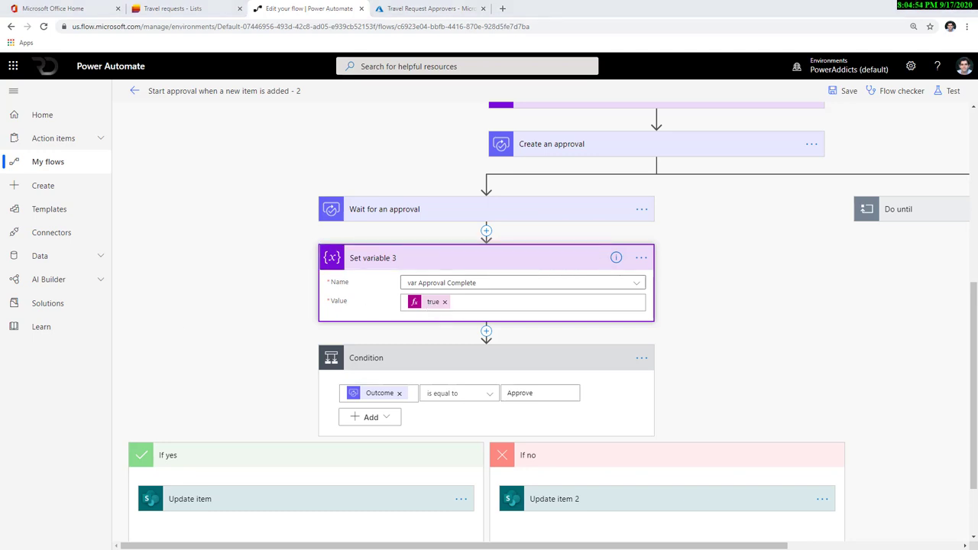
pyautogui.scroll(2, 586, 271)
pyautogui.click(585, 274)
pyautogui.scroll(-5, 592, 345)
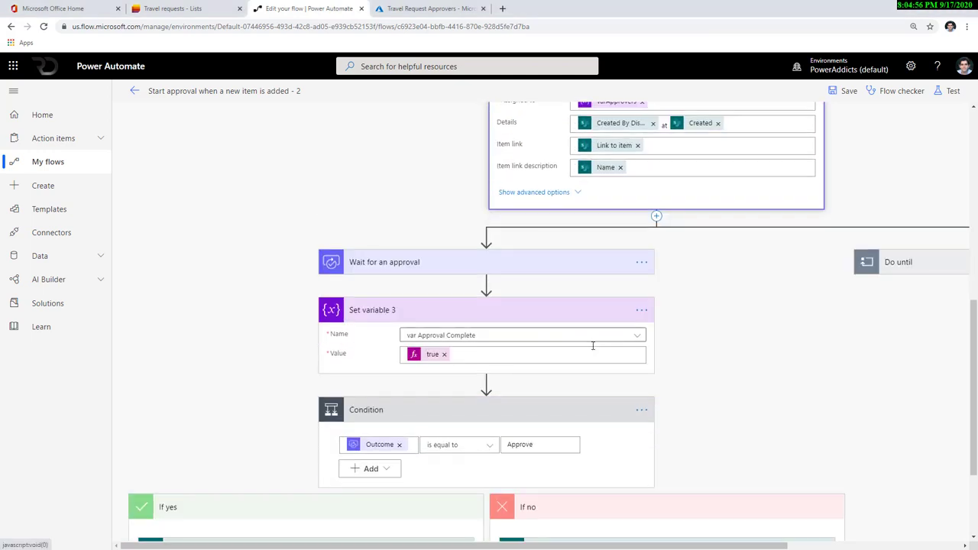
pyautogui.scroll(2, 592, 345)
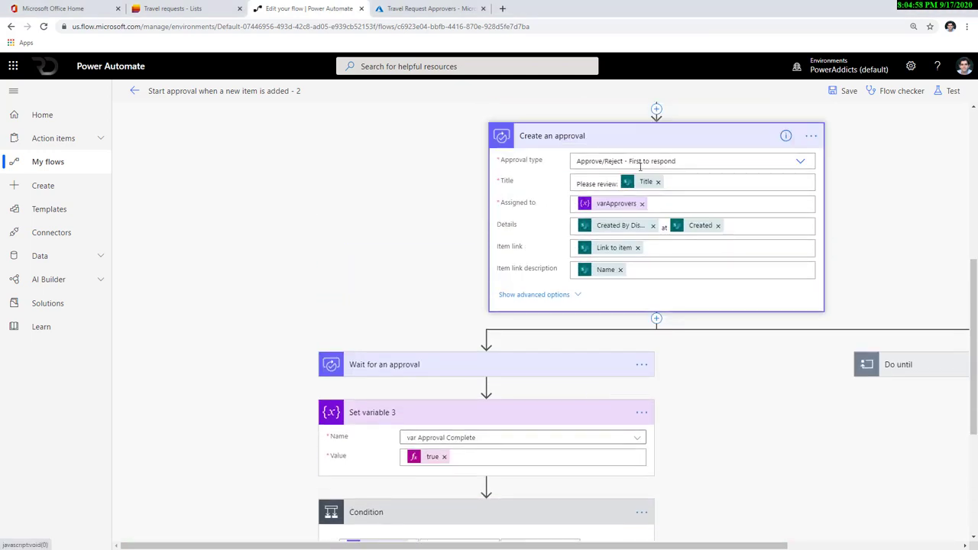
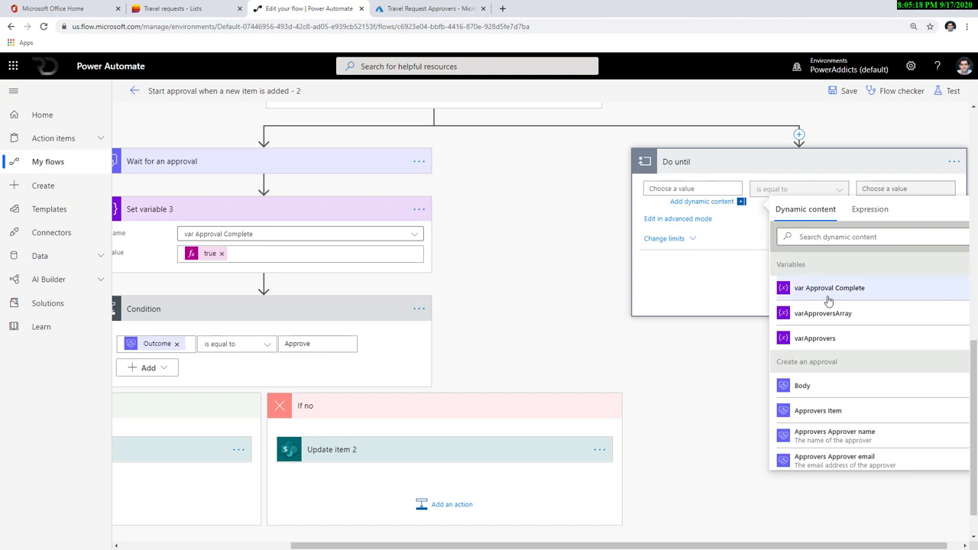
pyautogui.click(817, 294)
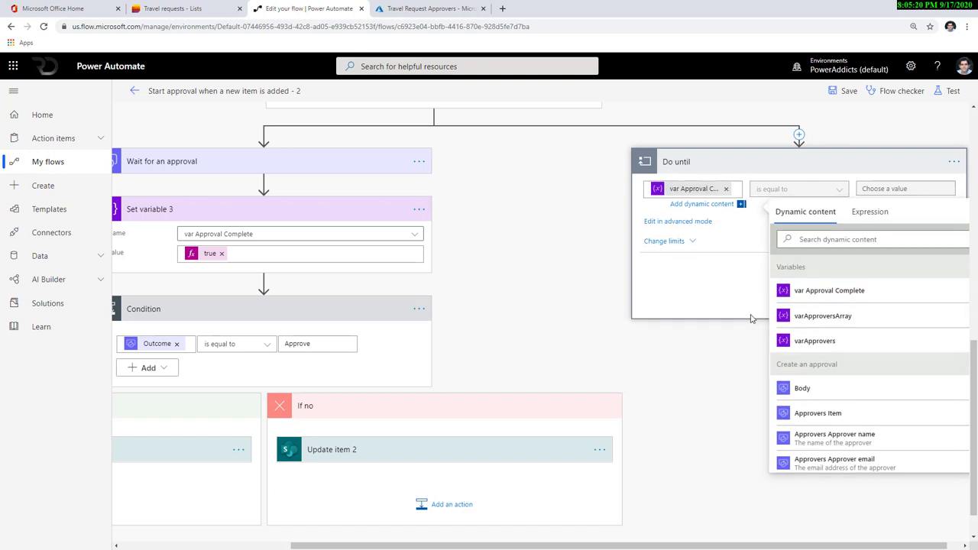
pyautogui.click(731, 223)
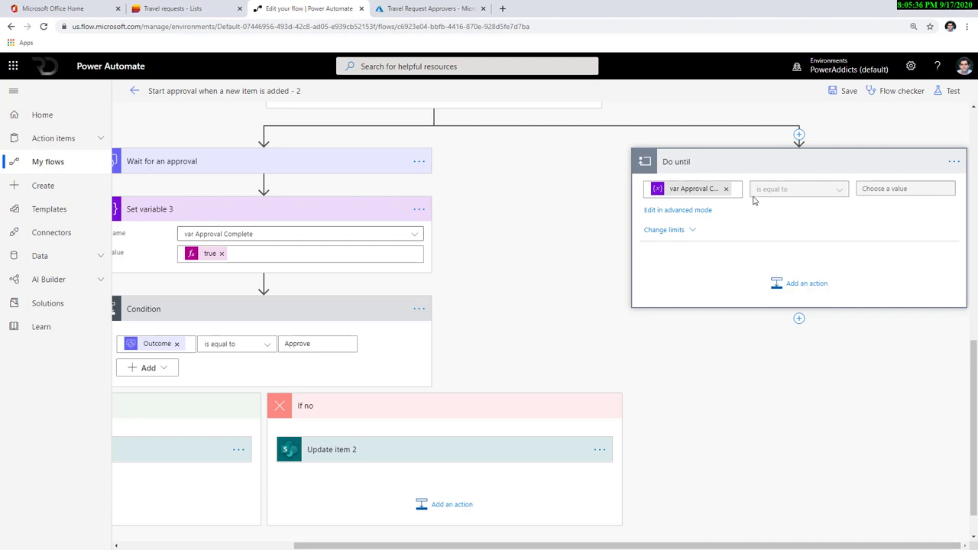
pyautogui.click(665, 217)
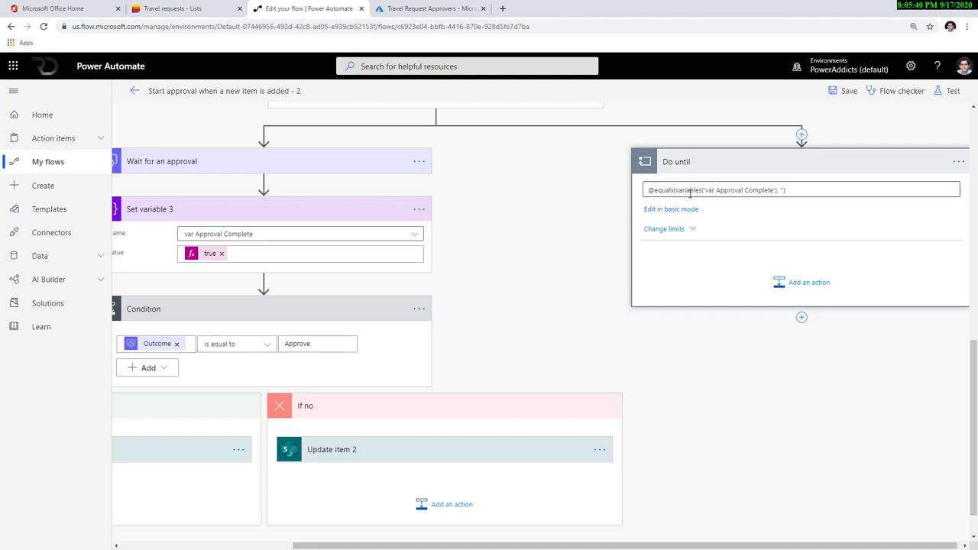
pyautogui.click(783, 190)
pyautogui.press('BackSpace')
pyautogui.write('true)')
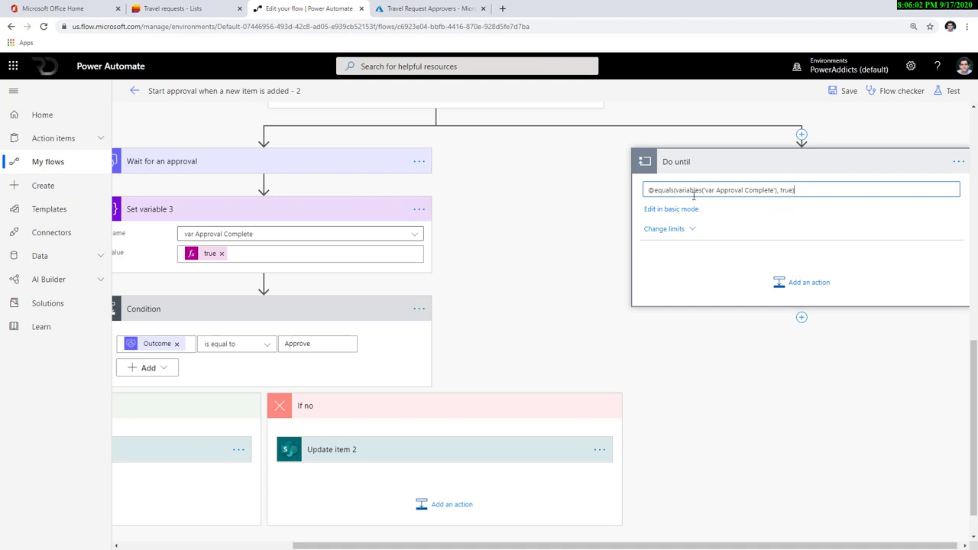
pyautogui.doubleClick(787, 189)
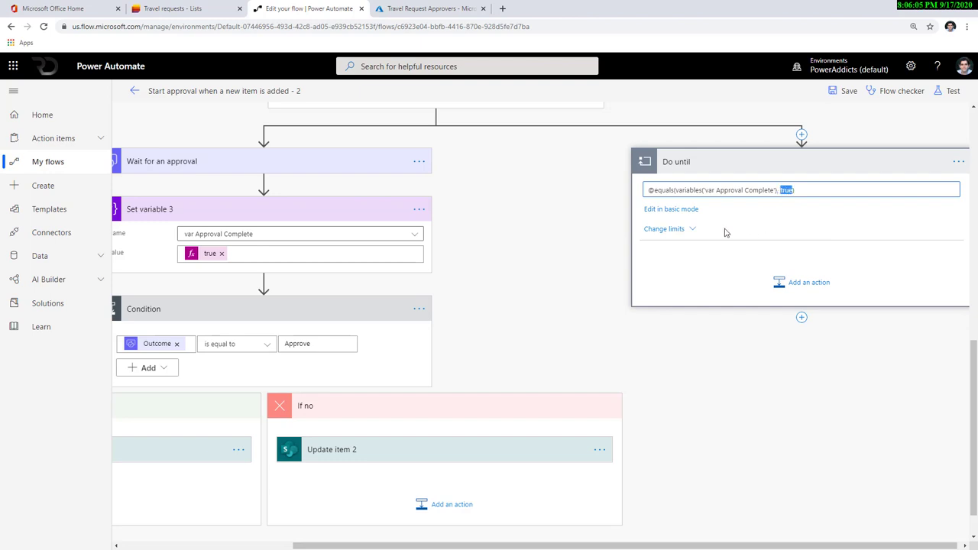
pyautogui.click(669, 210)
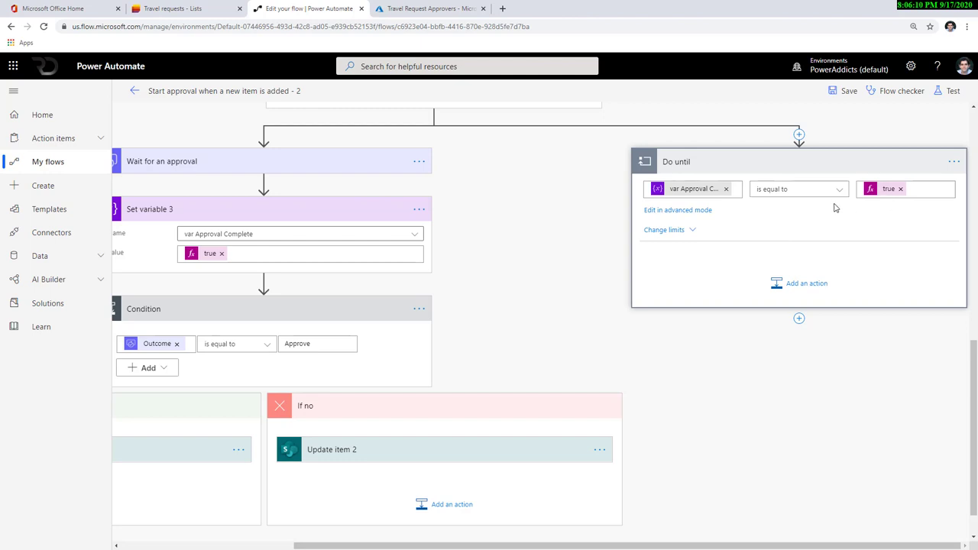
# Examine the Count and Timeout limits of the Do until loop, then collapse them
pyautogui.scroll(2, 809, 211)
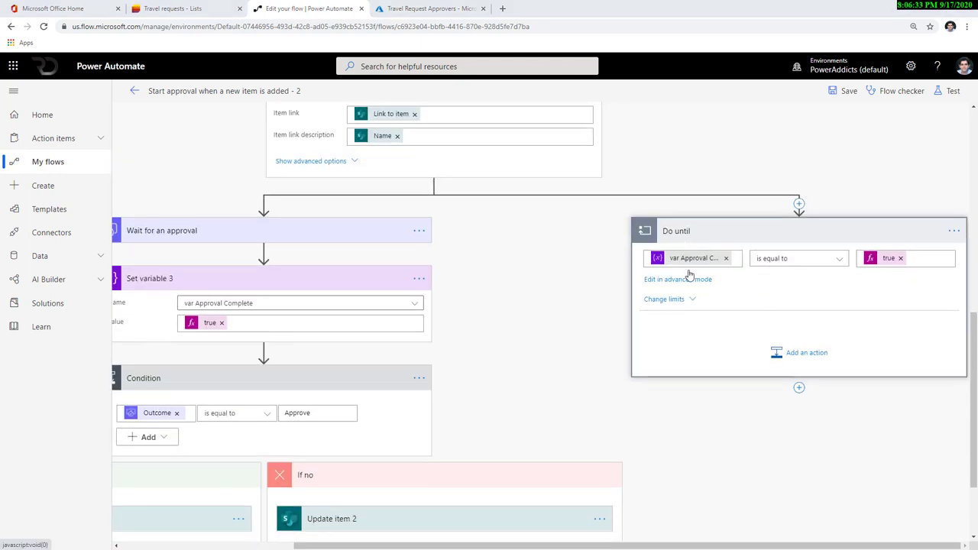
pyautogui.click(692, 296)
pyautogui.scroll(-2, 733, 358)
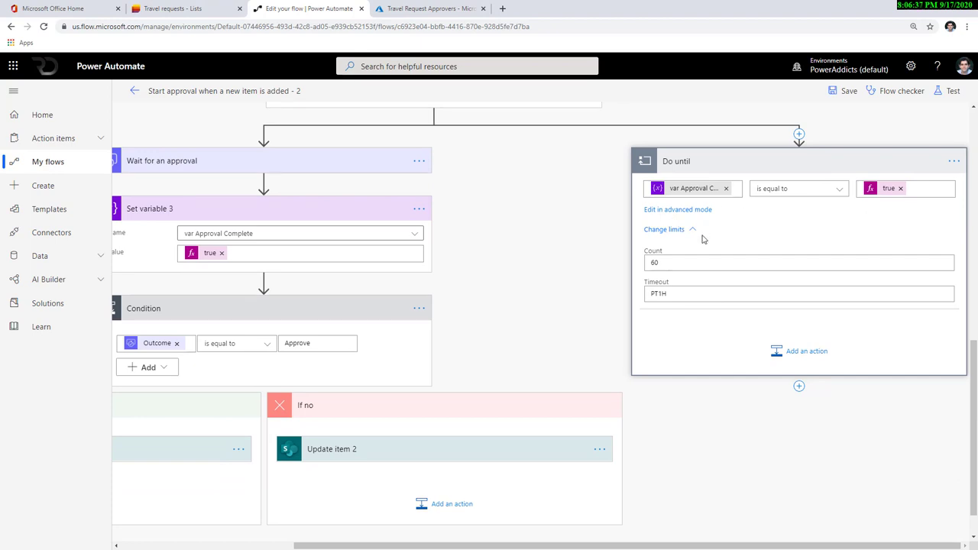
pyautogui.click(689, 263)
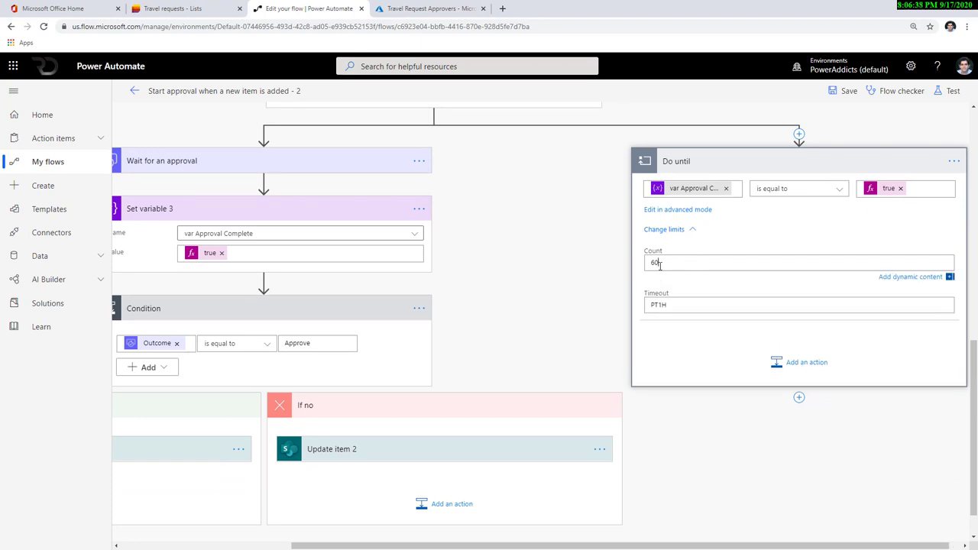
pyautogui.click(708, 359)
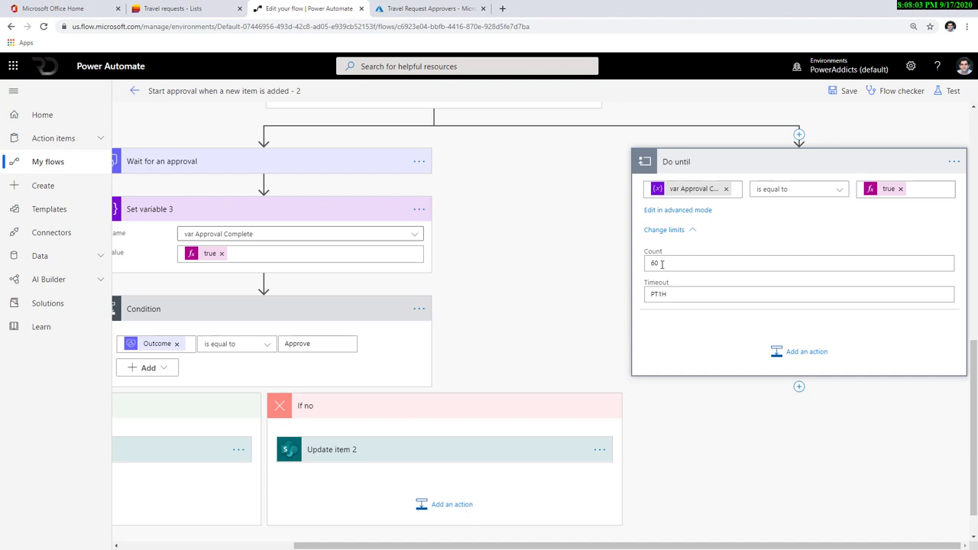
pyautogui.doubleClick(662, 264)
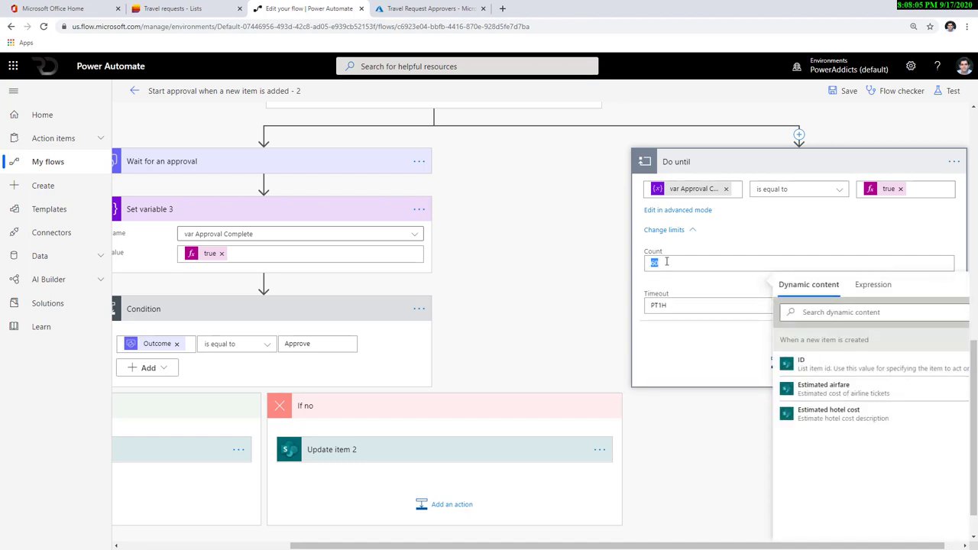
pyautogui.click(745, 244)
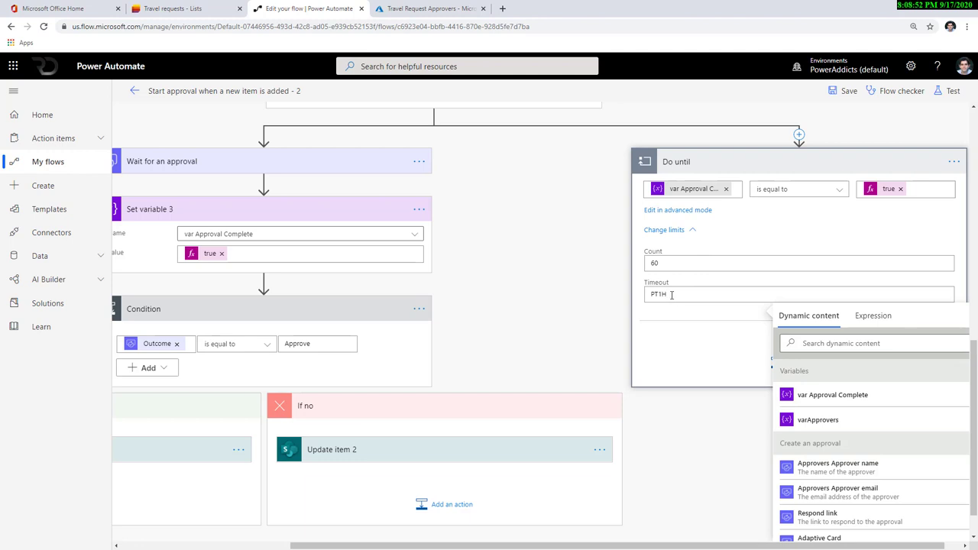
pyautogui.doubleClick(671, 295)
pyautogui.click(661, 305)
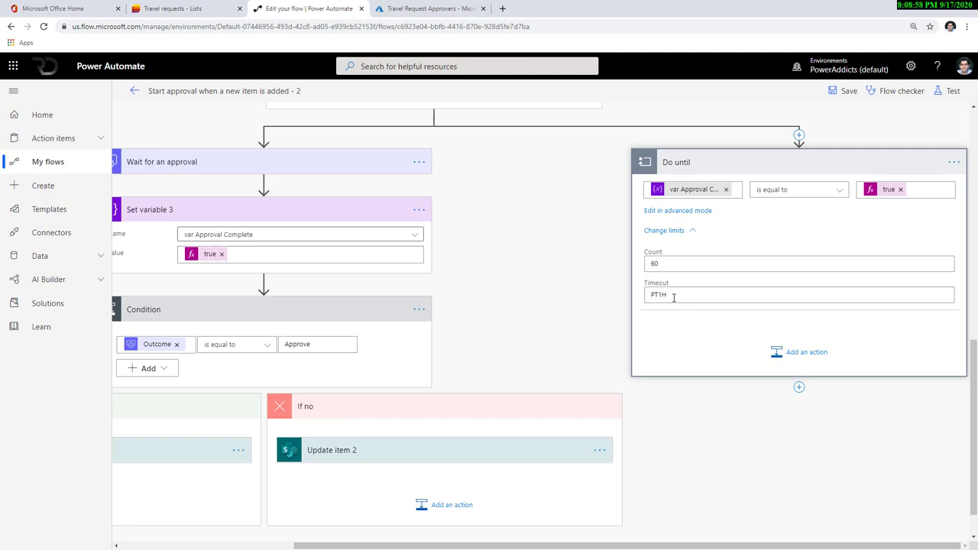
pyautogui.doubleClick(672, 295)
pyautogui.click(690, 232)
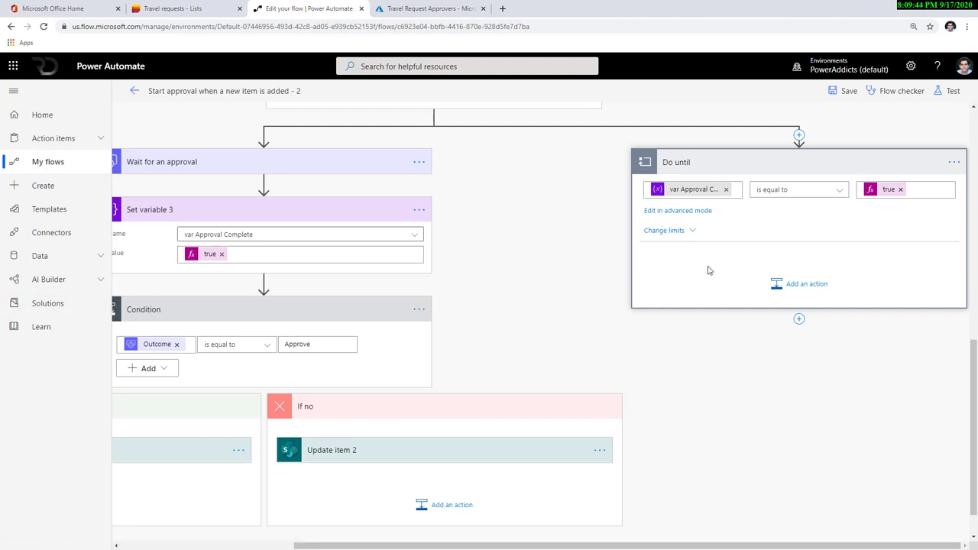
# Add a Delay action inside the Do until loop with a count of 1 and the unit Minute
pyautogui.click(785, 291)
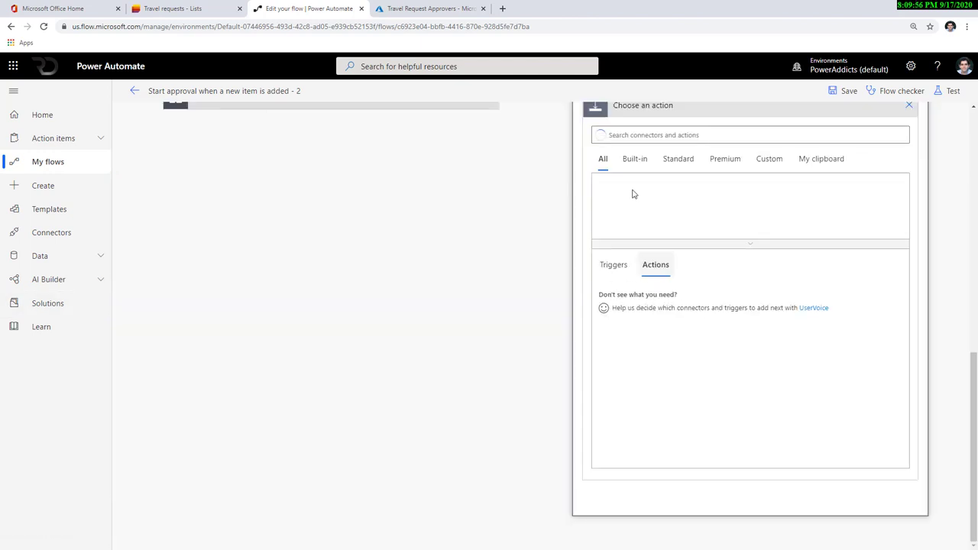
pyautogui.write('DEL')
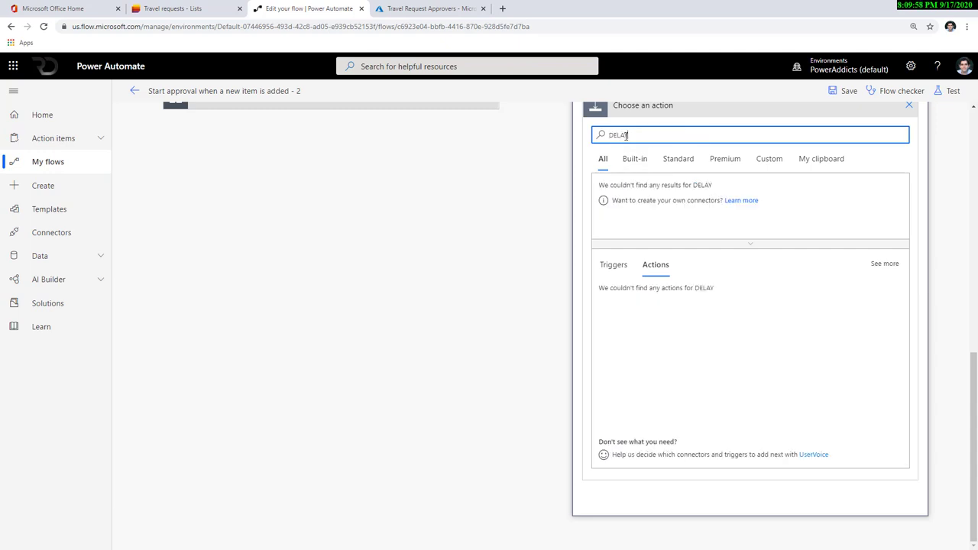
pyautogui.write('AY')
pyautogui.click(659, 292)
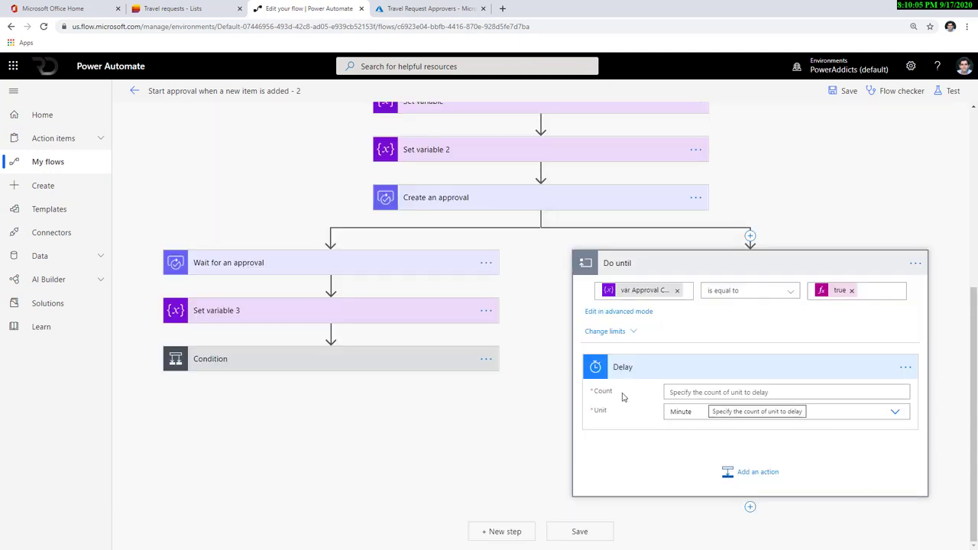
pyautogui.click(691, 394)
pyautogui.write('1')
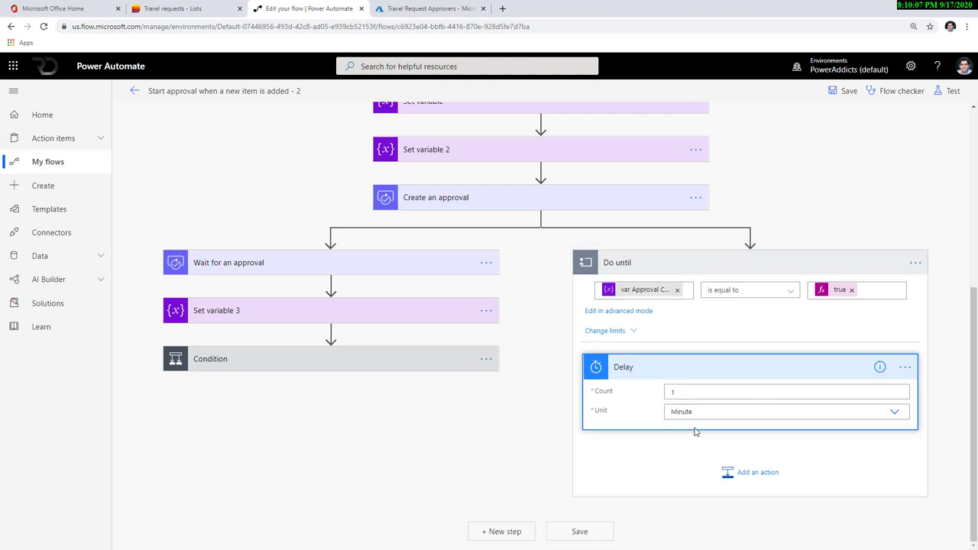
pyautogui.click(696, 413)
pyautogui.click(690, 459)
# Start adding an action below Delay in the Do until loop and search for "condition"
pyautogui.click(736, 474)
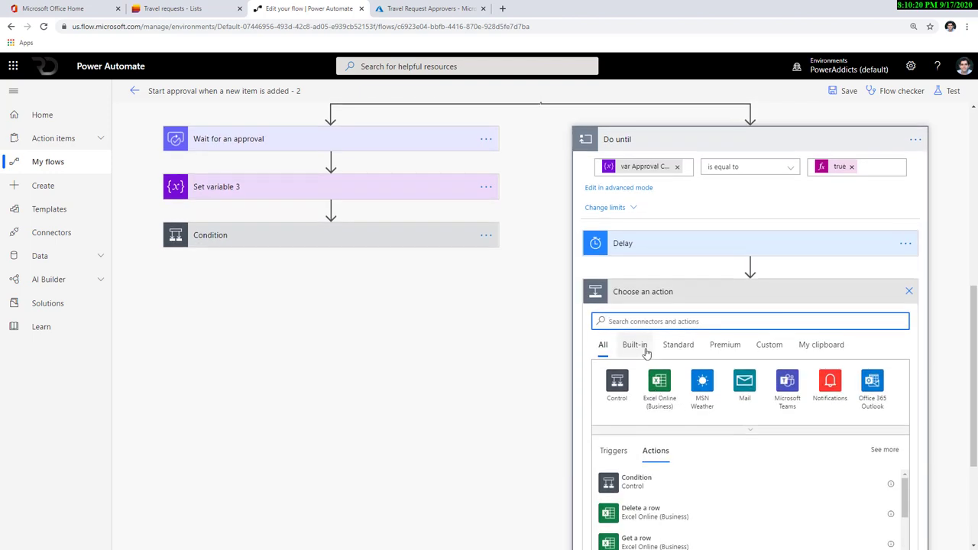
pyautogui.write('condition')
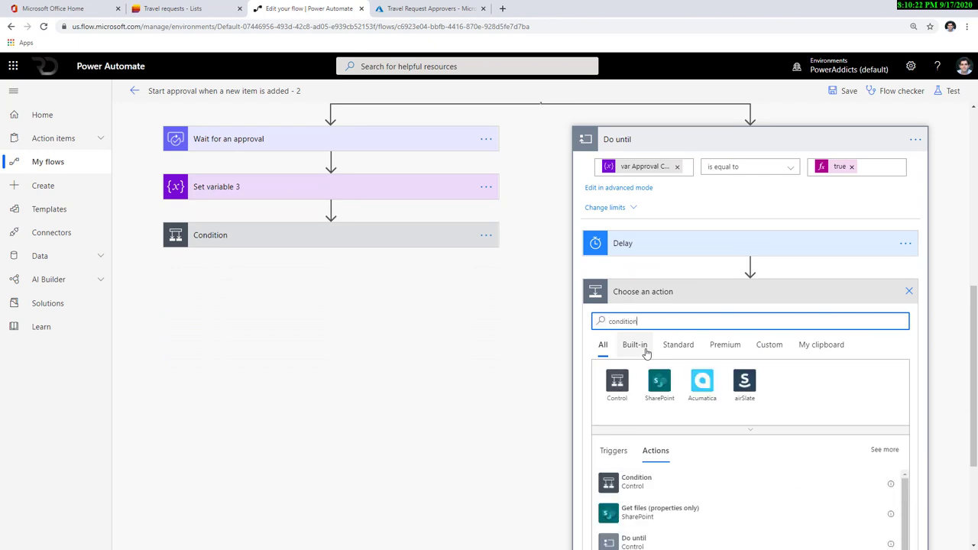
# Add a Condition after the Delay in the Do until loop, testing whether var Approval Complete is equal to the expression false
pyautogui.click(649, 475)
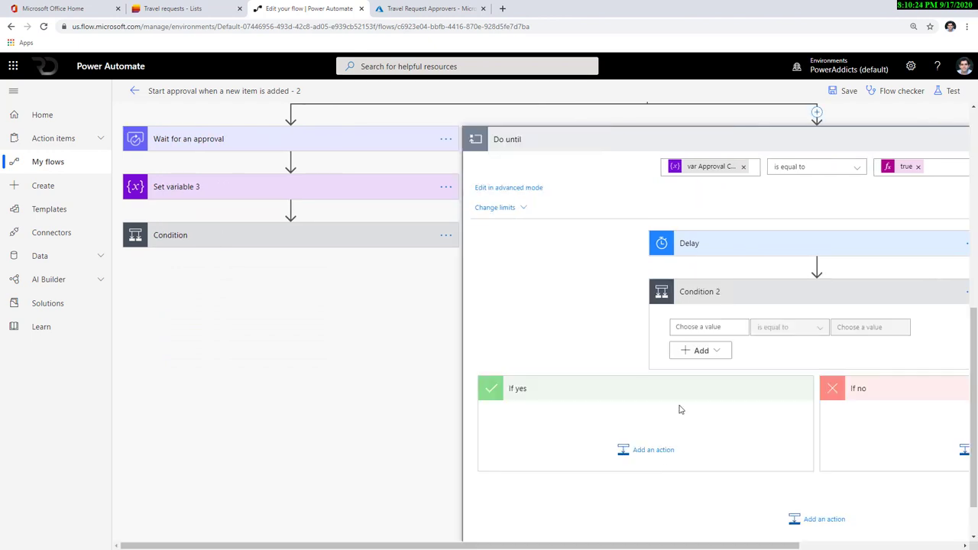
pyautogui.click(707, 328)
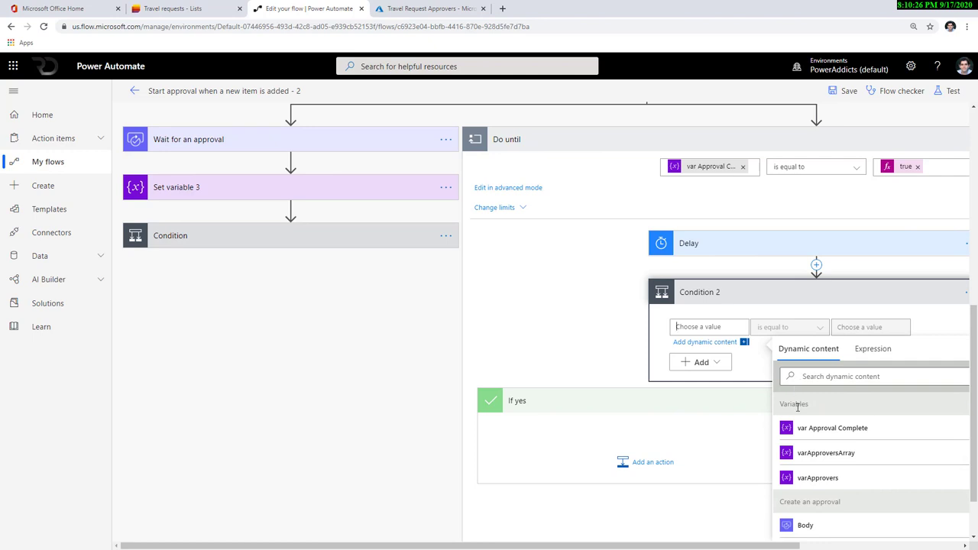
pyautogui.click(837, 429)
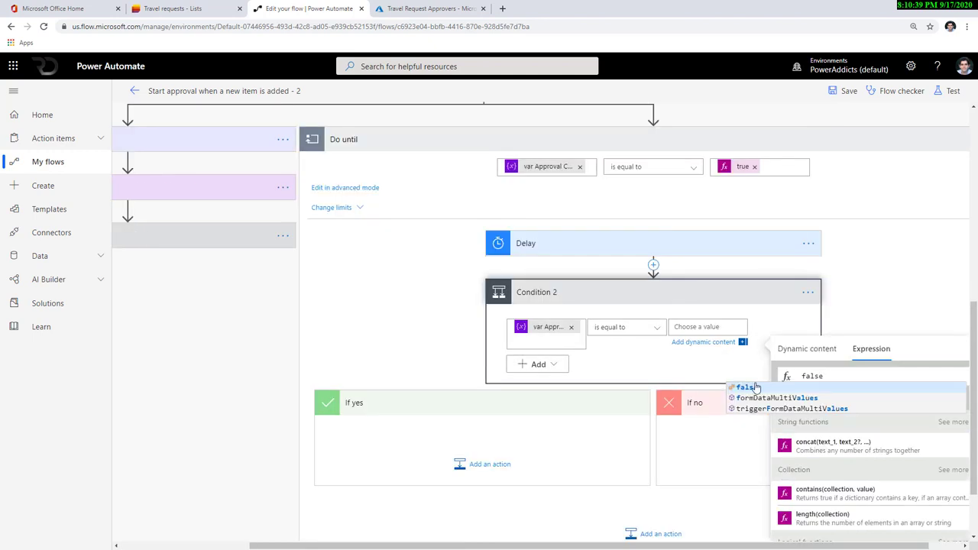
pyautogui.click(757, 389)
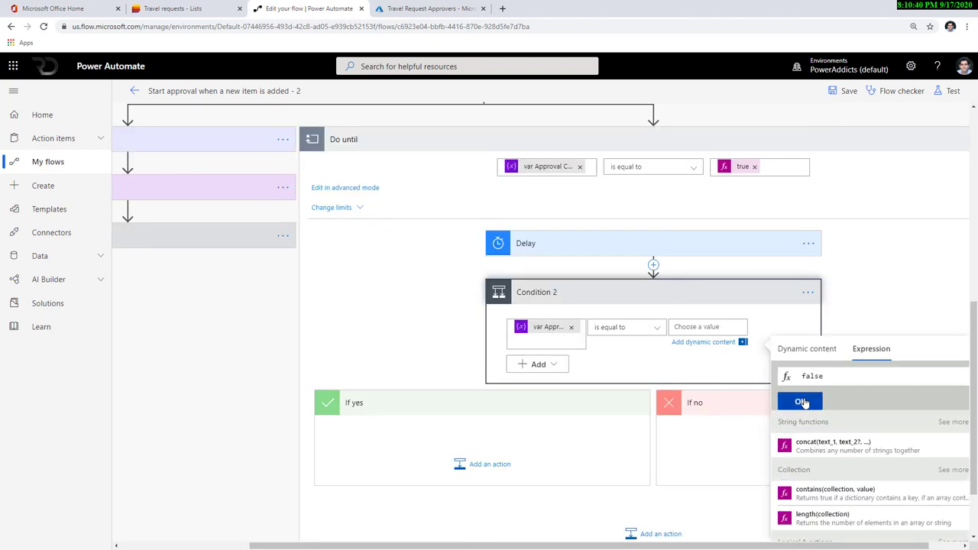
pyautogui.click(802, 403)
pyautogui.click(875, 324)
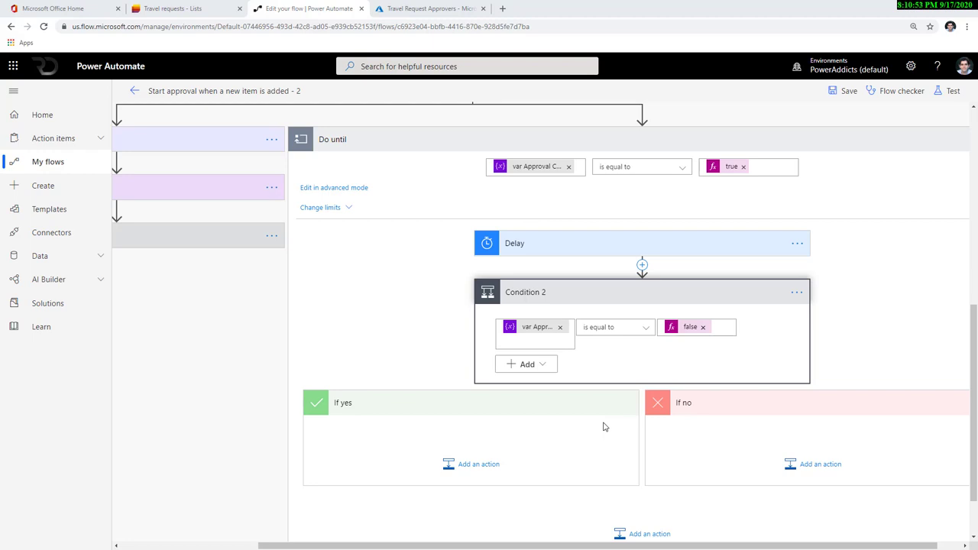
# Add a Send an email (V2) action to the If yes branch of Condition 2, with varApprovers as the recipient
pyautogui.click(479, 464)
pyautogui.write('send an email')
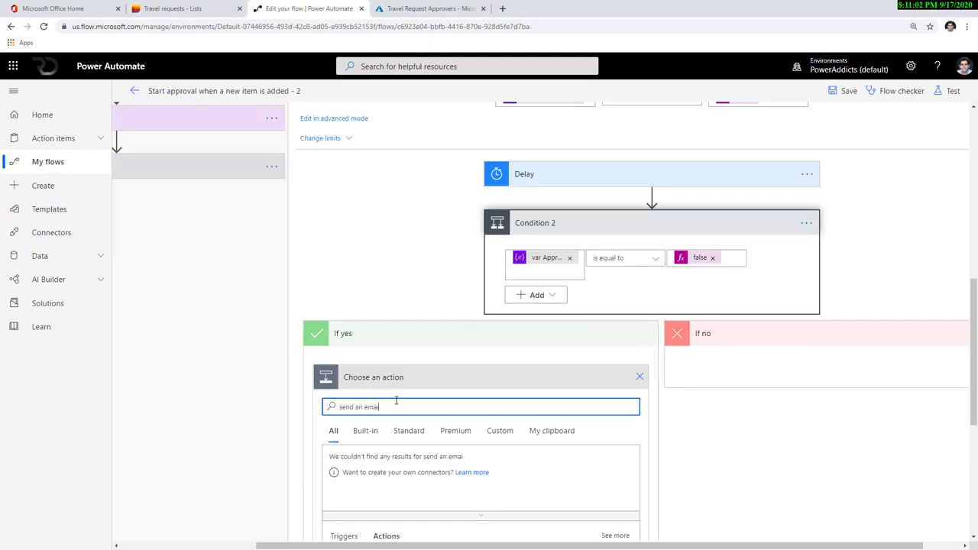
pyautogui.click(465, 411)
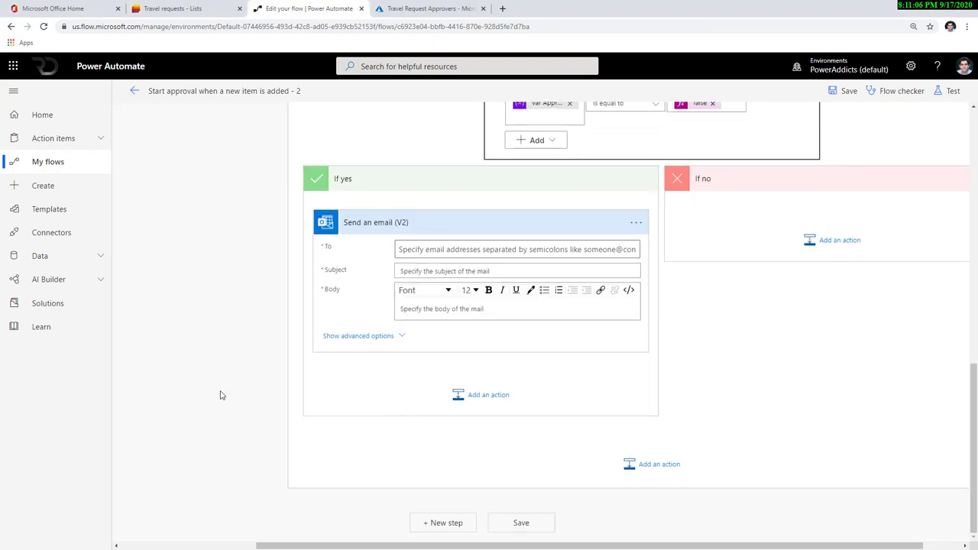
pyautogui.click(477, 245)
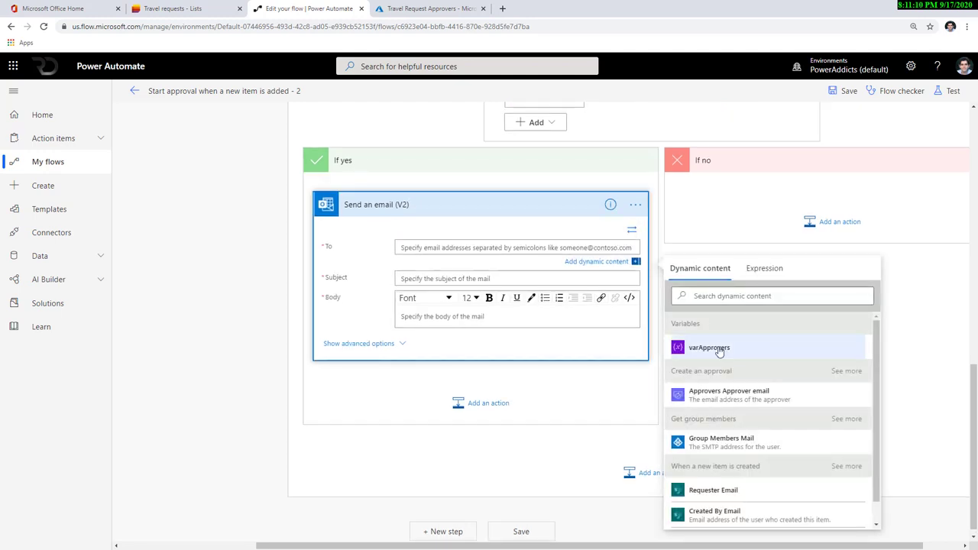
pyautogui.click(722, 357)
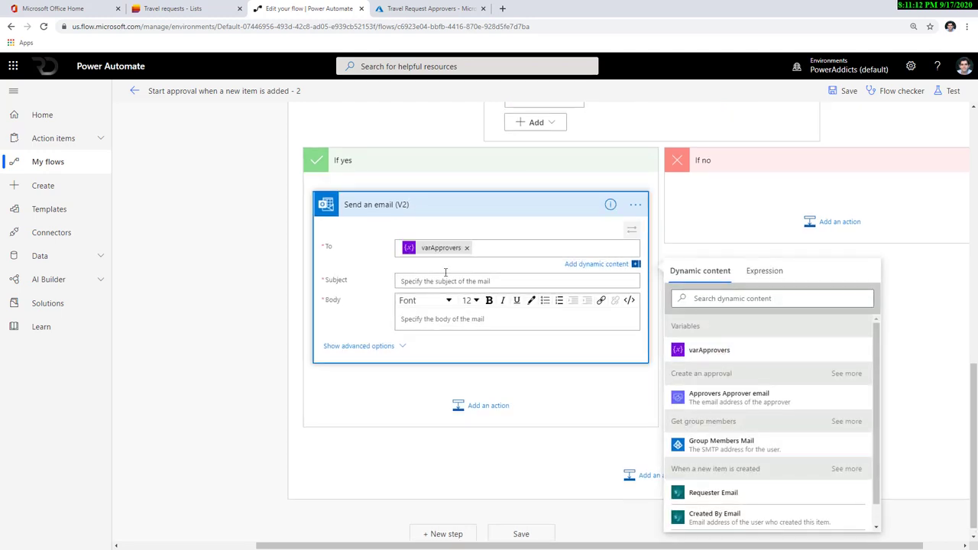
# Set the email subject to "🔔 Approval Reminder for Travel Request :" followed by the trigger item's Title, and show the advanced options
pyautogui.click(424, 281)
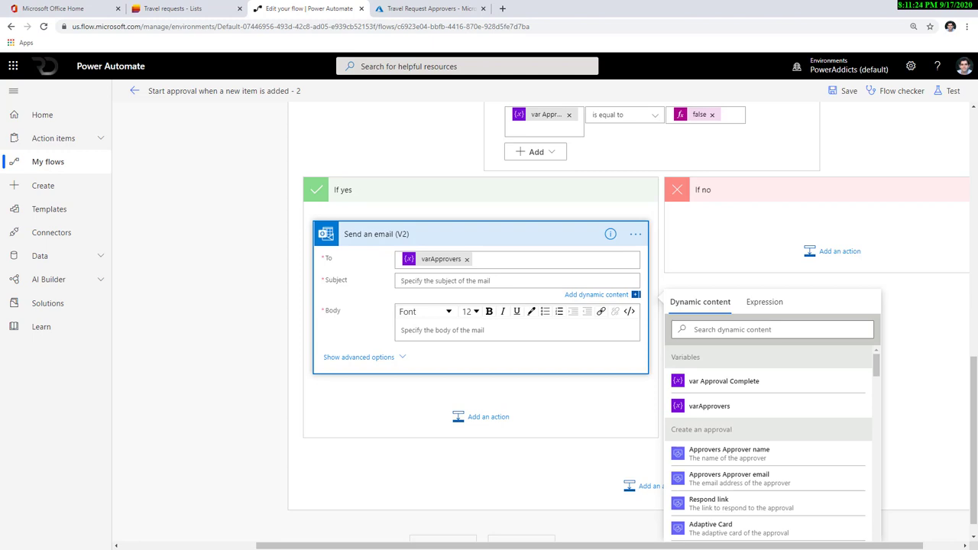
pyautogui.hotkey('ctrl', 'v')
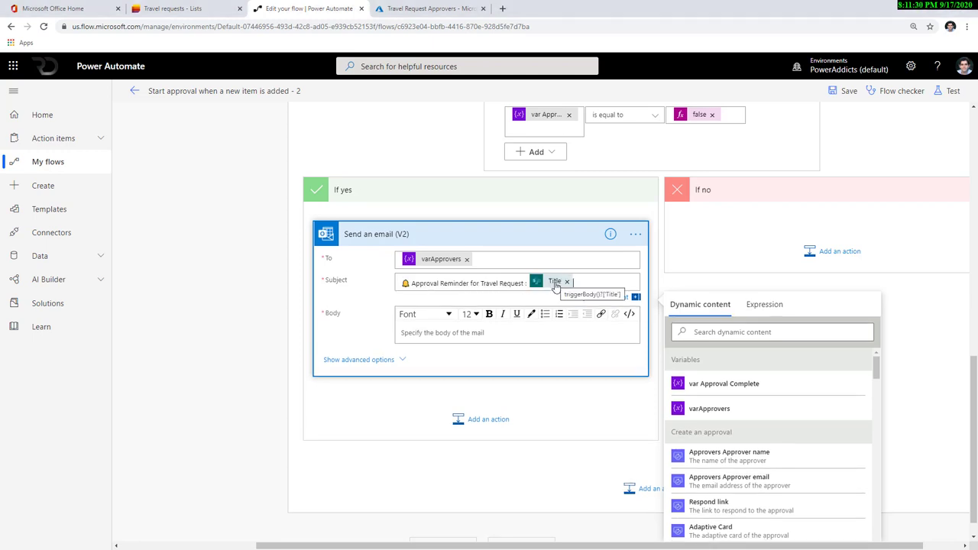
pyautogui.click(435, 334)
pyautogui.click(416, 374)
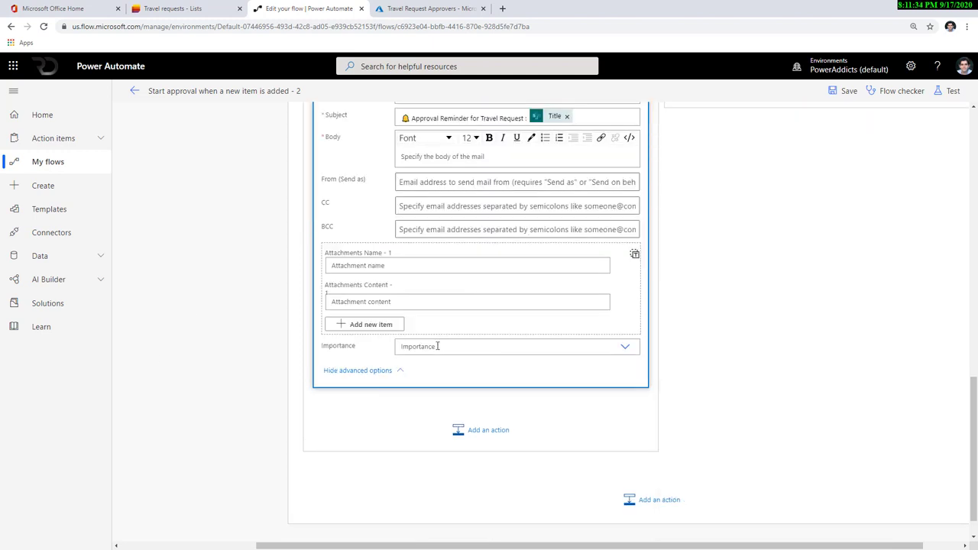
# Switch the email body to code view and replace its content with an HTML <a href> link targeting the approval's Respond link
pyautogui.scroll(2, 423, 265)
pyautogui.click(427, 268)
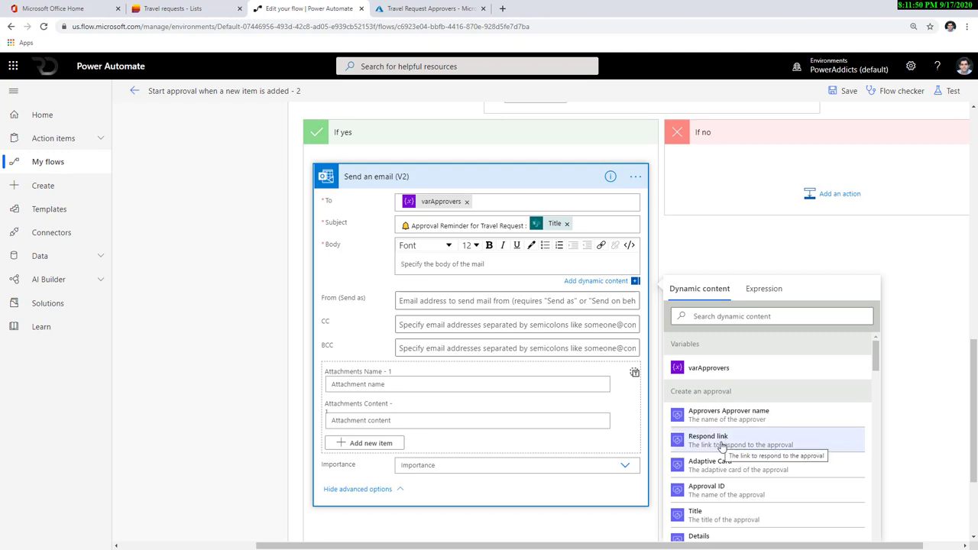
pyautogui.click(630, 246)
pyautogui.moveTo(420, 269); pyautogui.dragTo(279, 273)
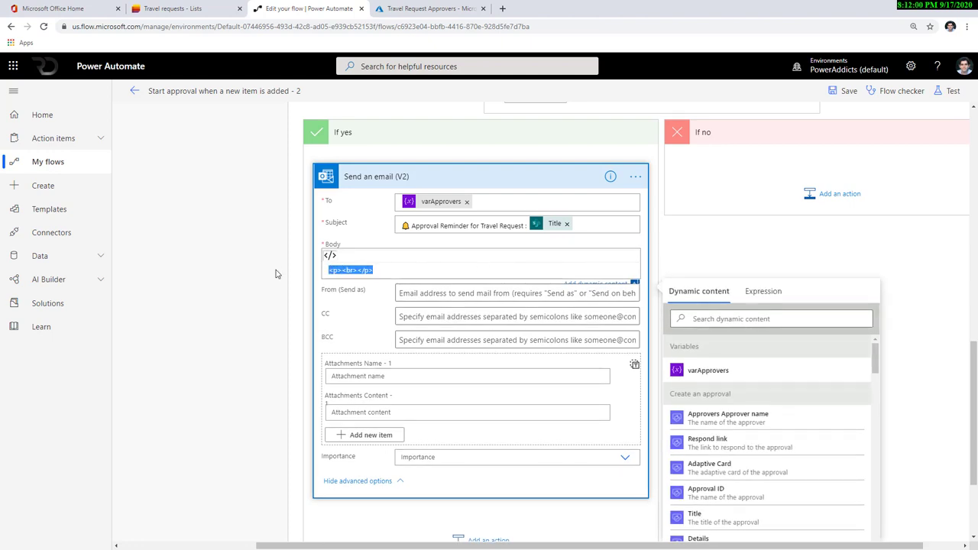
pyautogui.write('<a href="')
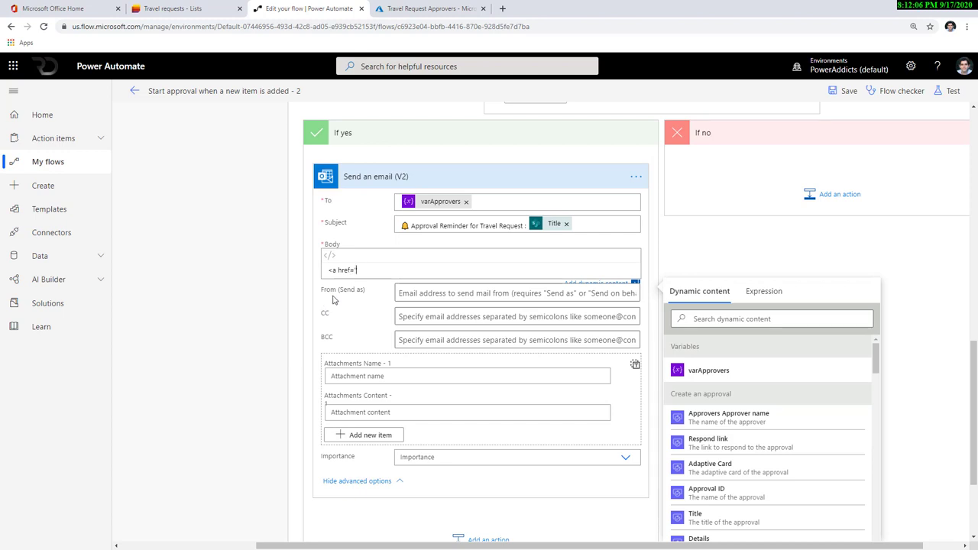
pyautogui.click(732, 449)
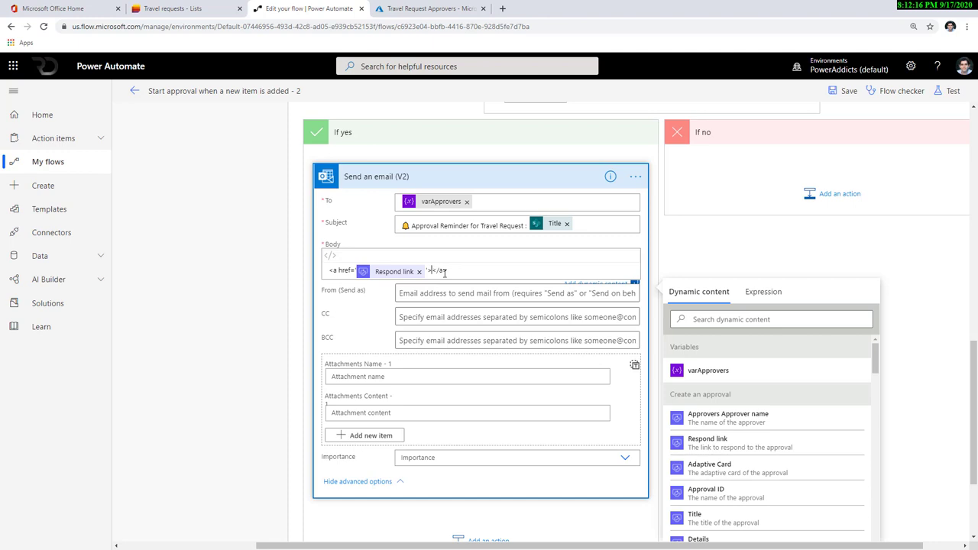
# Insert the Title from "When a new item is created" as the link text inside the email body's anchor tag
pyautogui.click(751, 319)
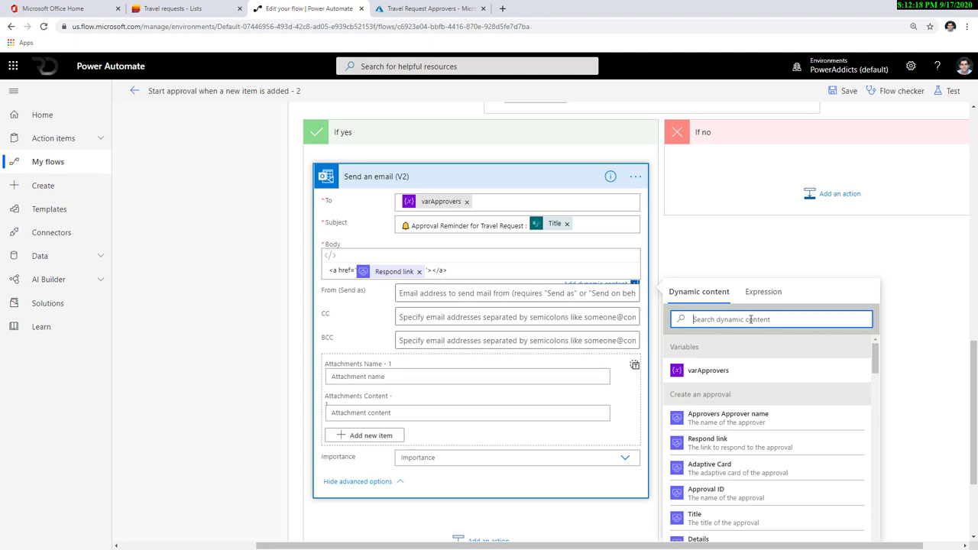
pyautogui.write('title')
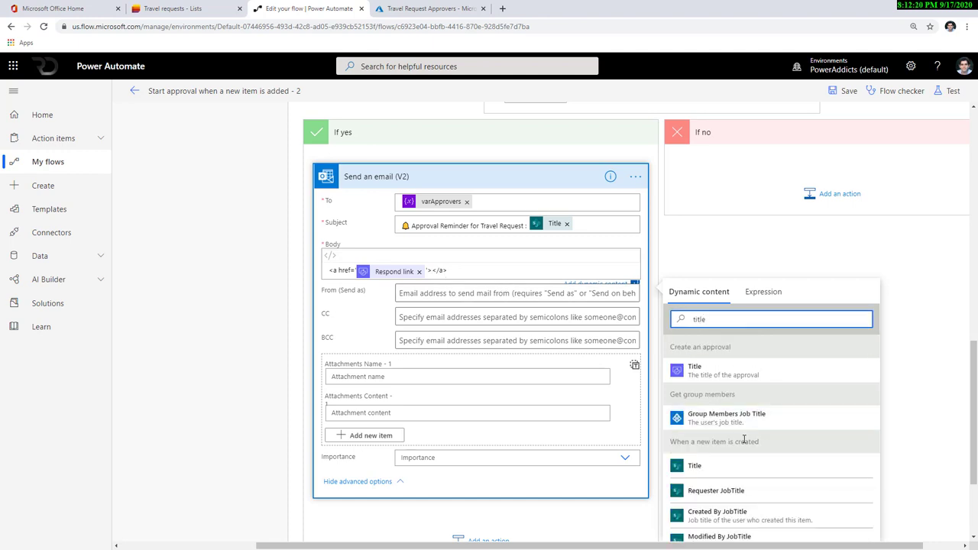
pyautogui.click(734, 467)
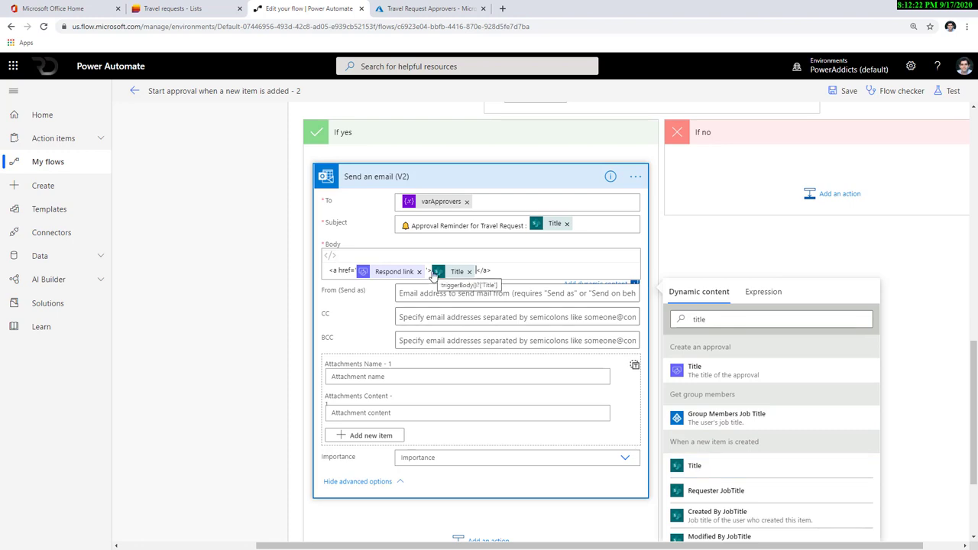
pyautogui.click(546, 270)
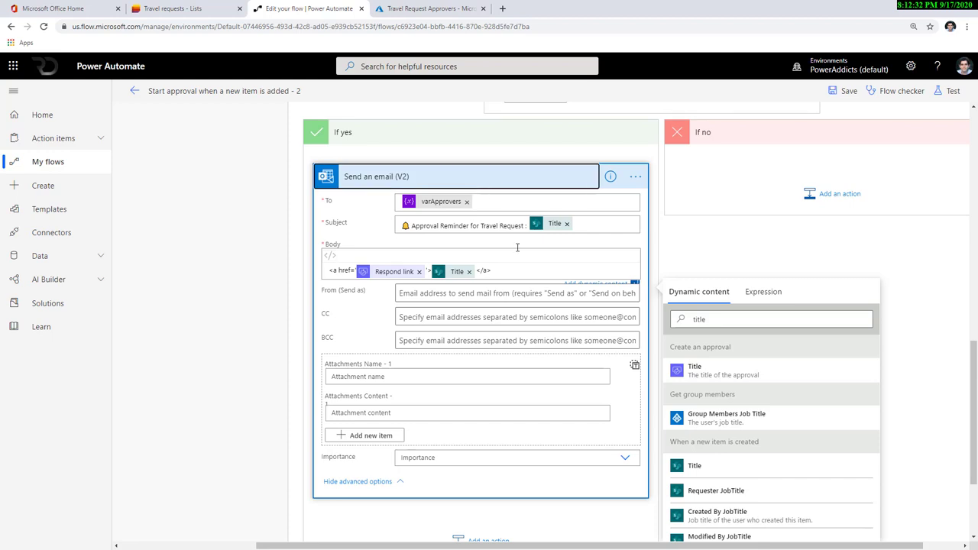
# Review the Do until loop's Delay settings, Condition 2 and the contents of the reminder email
pyautogui.click(485, 179)
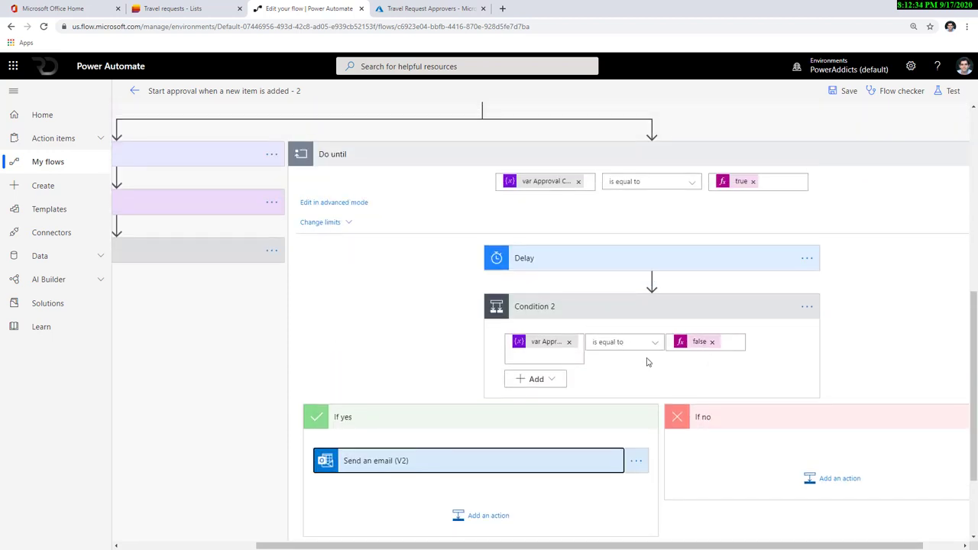
pyautogui.click(573, 259)
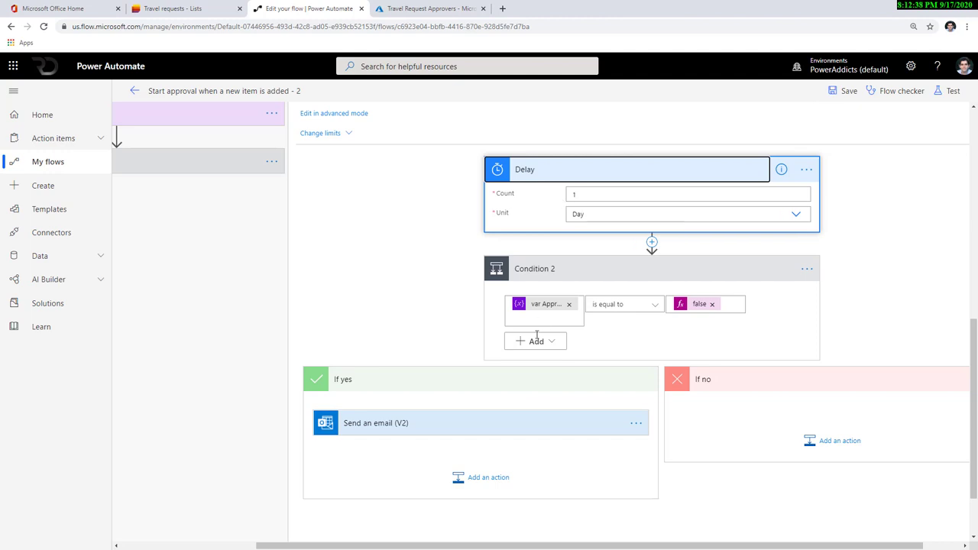
pyautogui.click(427, 431)
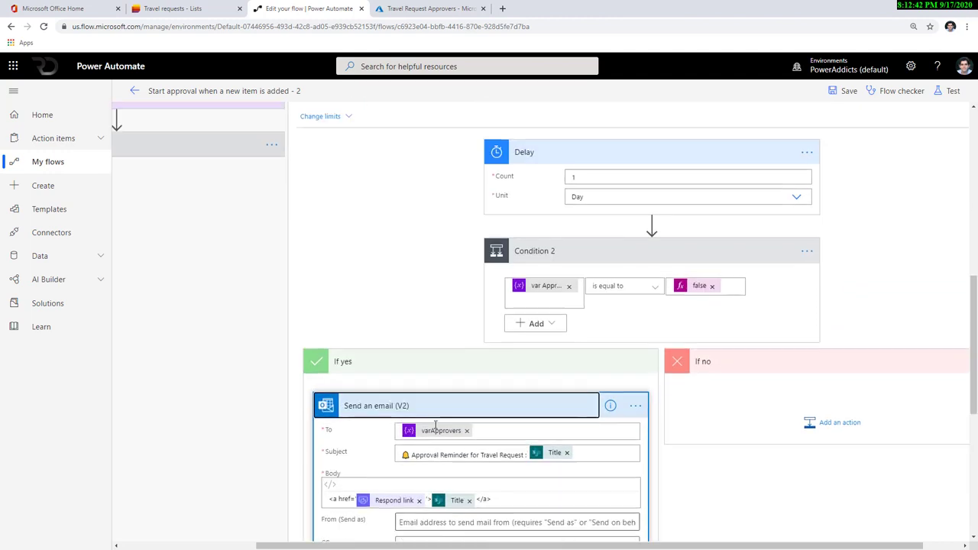
pyautogui.scroll(1, 436, 426)
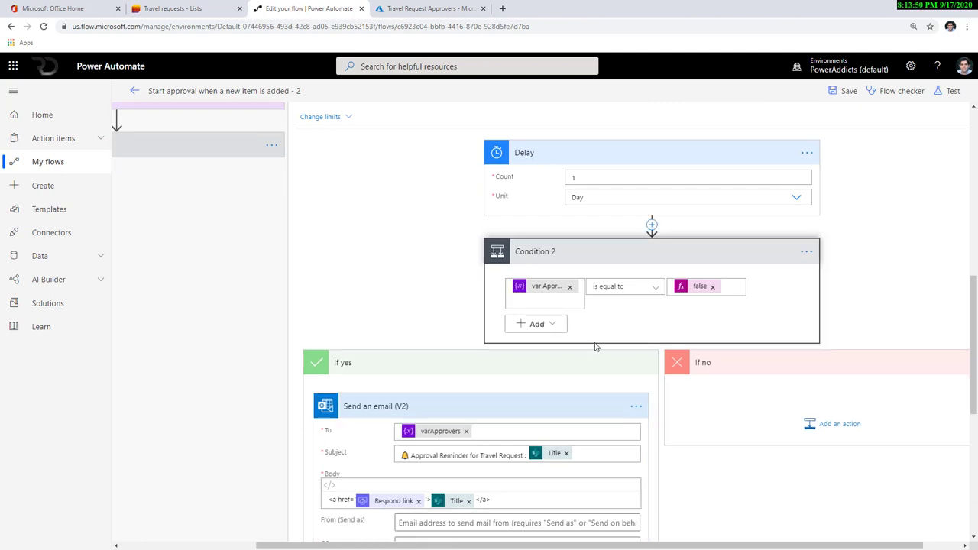
pyautogui.scroll(-3, 490, 438)
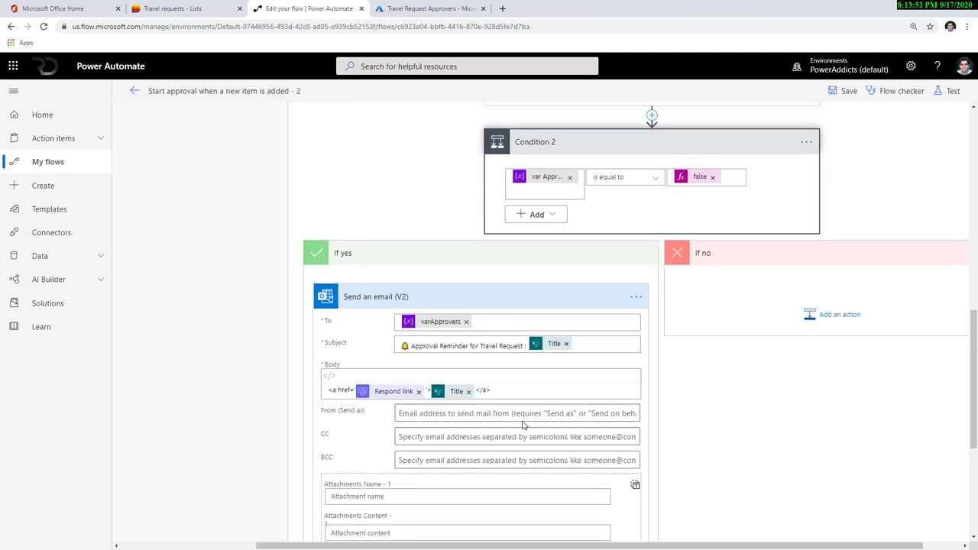
pyautogui.scroll(2, 459, 448)
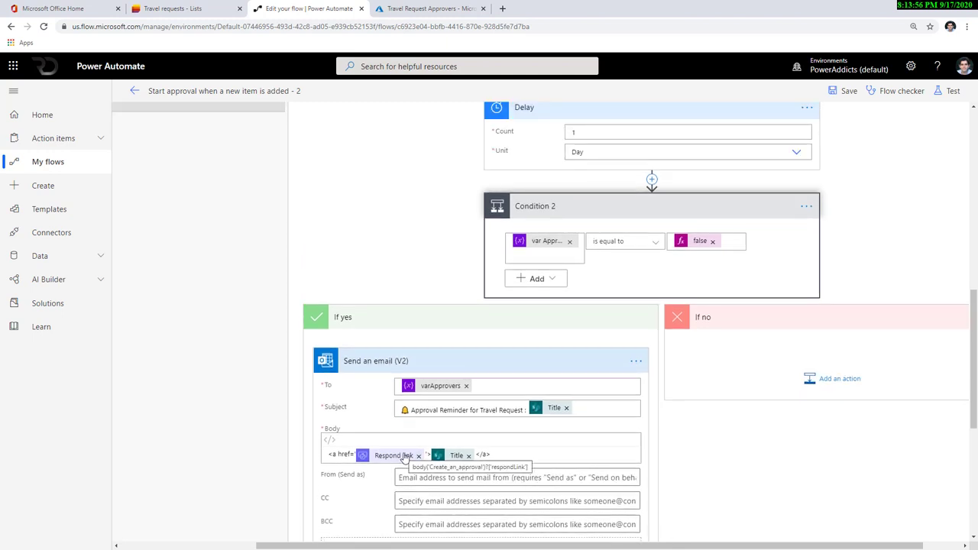
pyautogui.scroll(3, 405, 456)
pyautogui.scroll(-2, 405, 459)
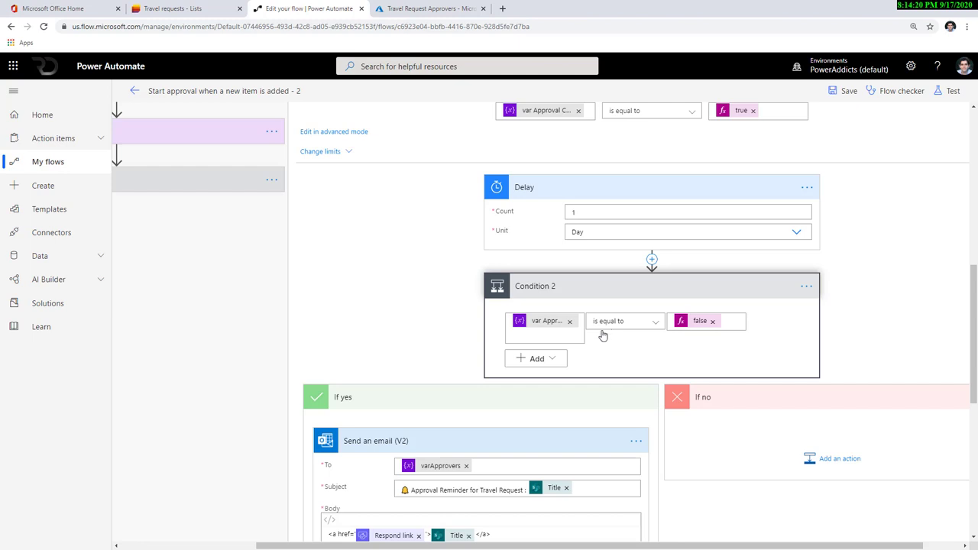
pyautogui.scroll(2, 535, 367)
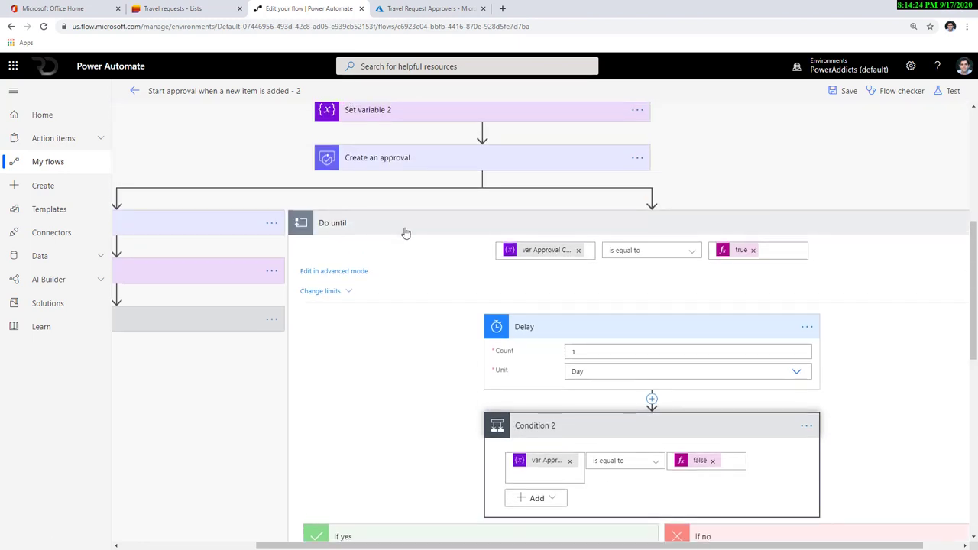
pyautogui.scroll(-2, 435, 412)
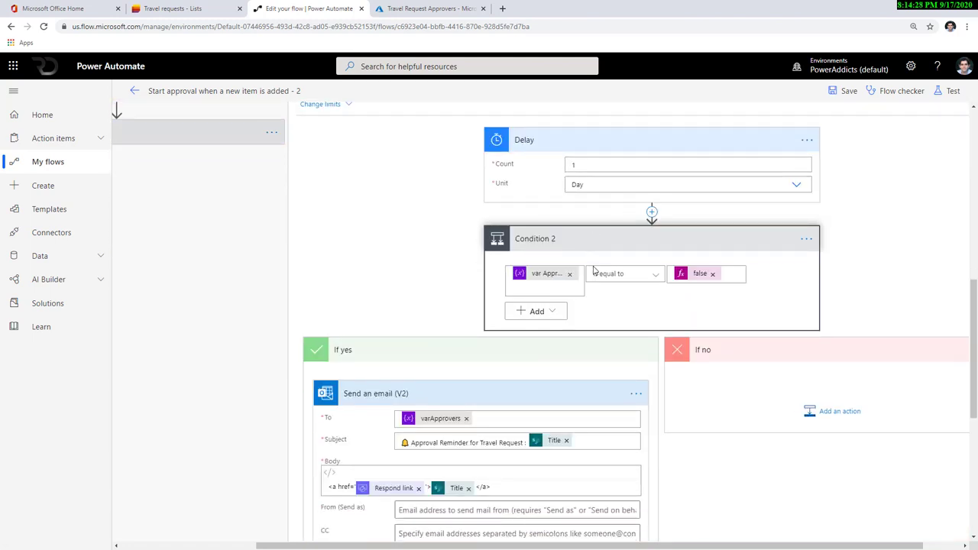
pyautogui.scroll(1, 592, 287)
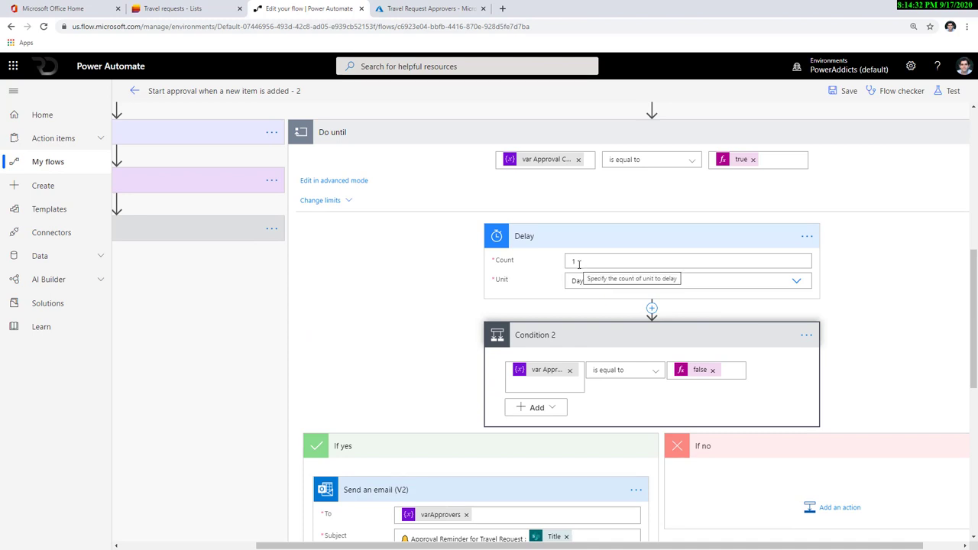
# Set the Delay in the Do until loop to a count of 20 with Second as the unit
pyautogui.click(574, 261)
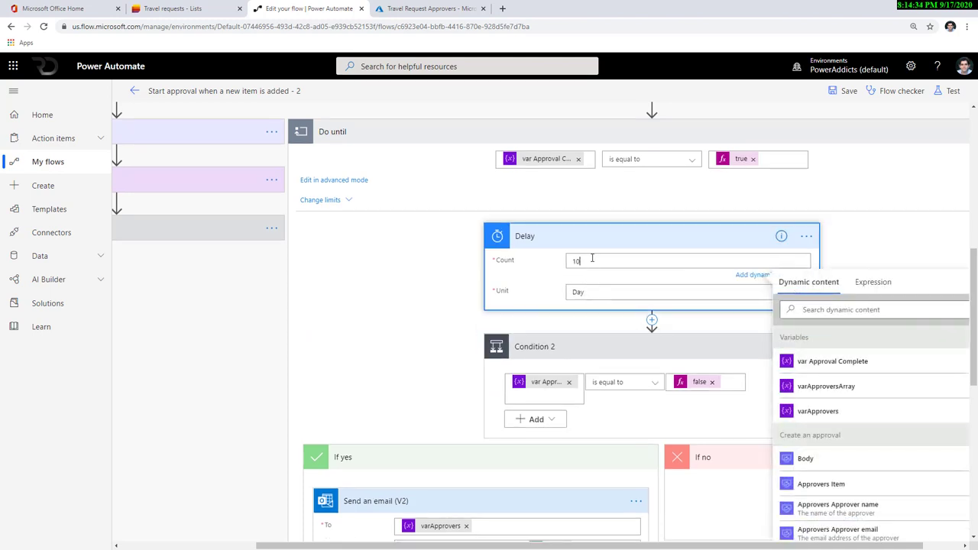
pyautogui.write('20')
pyautogui.click(609, 291)
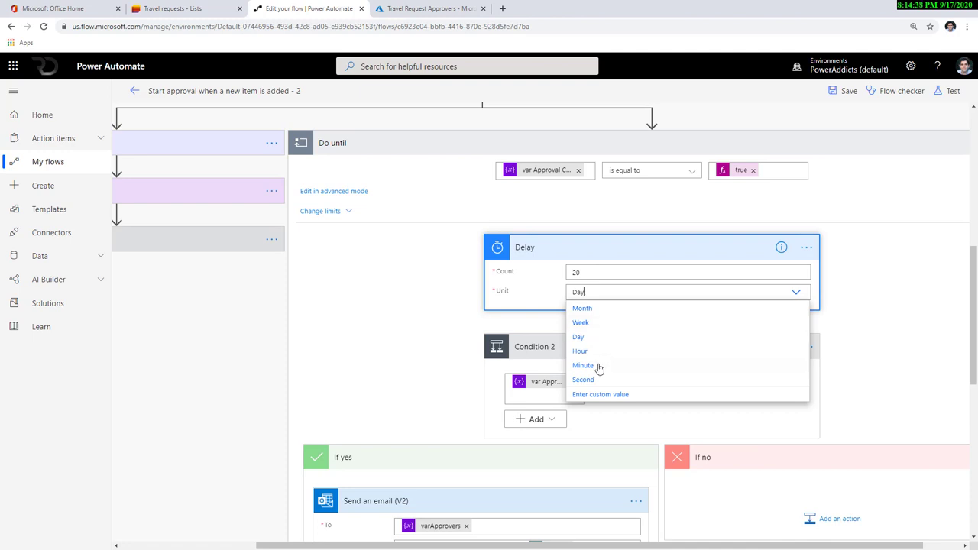
pyautogui.click(585, 380)
pyautogui.scroll(1, 366, 327)
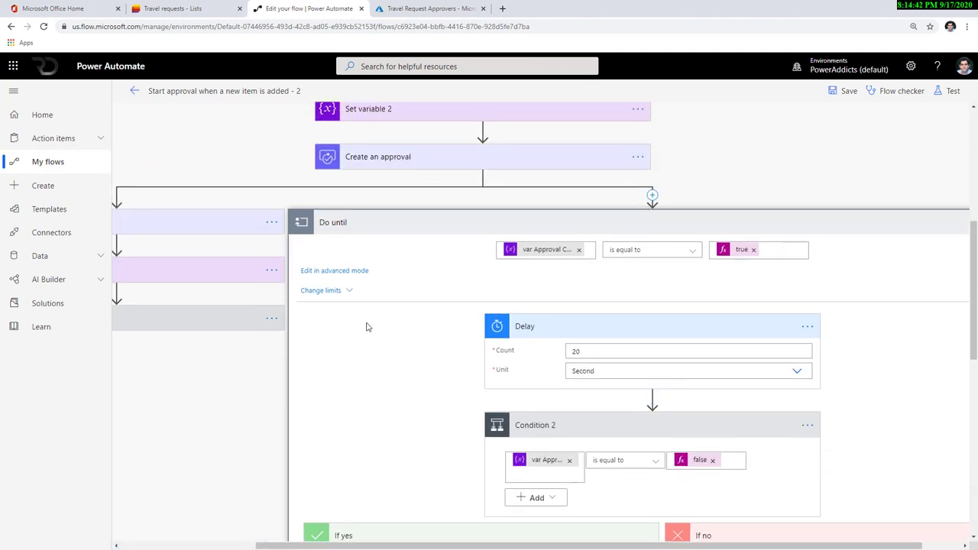
pyautogui.click(589, 351)
pyautogui.click(454, 318)
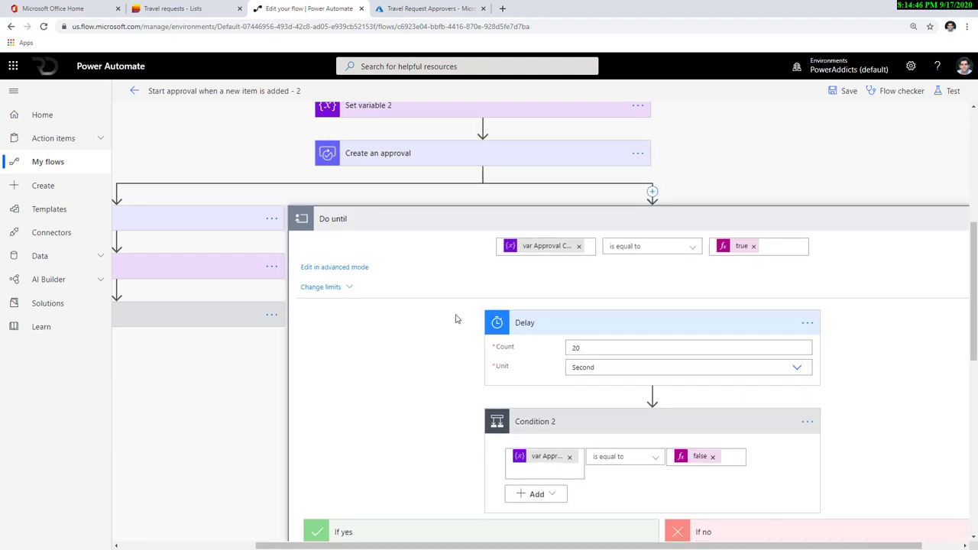
# Collapse the Do until loop, rename the flow as Travel requests Approval and save it
pyautogui.click(416, 229)
pyautogui.click(230, 98)
pyautogui.tripleClick(229, 98)
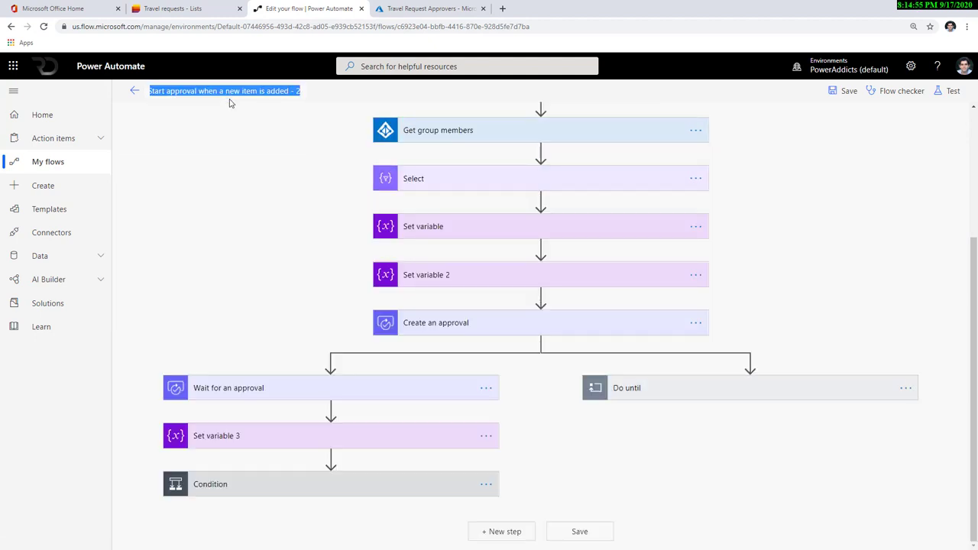
pyautogui.write('Travel reqyuests Approval')
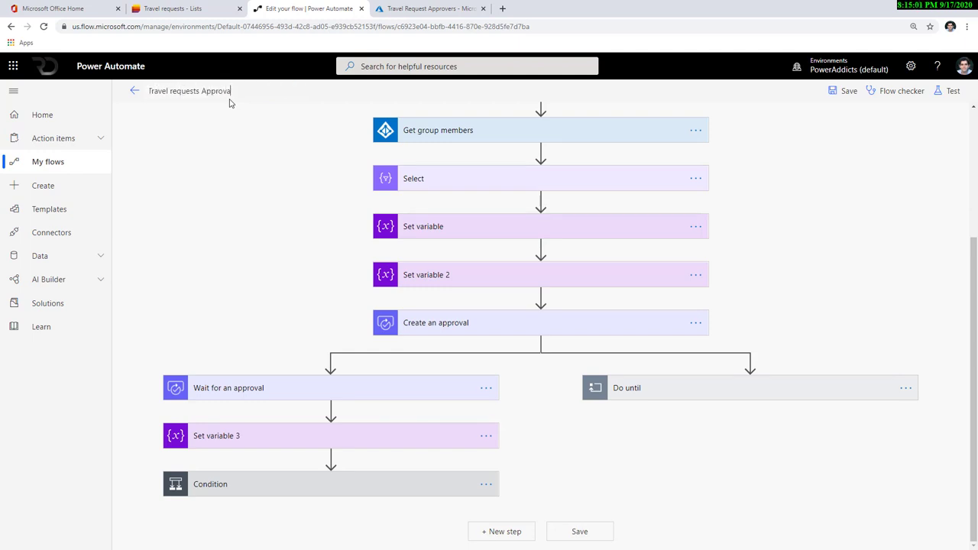
pyautogui.click(849, 91)
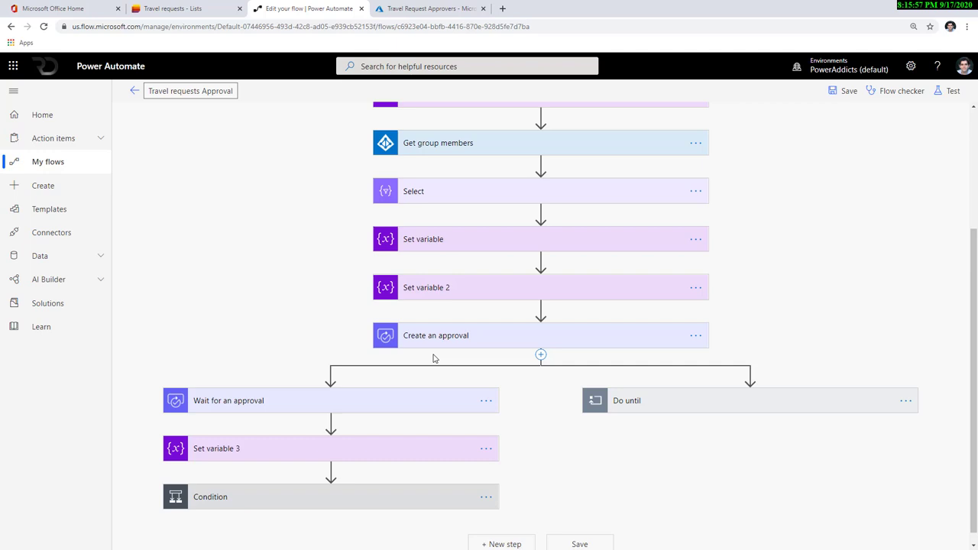
# Add a SharePoint Update item action directly after the trigger, targeting the Travel requests list with the trigger's ID and Title
pyautogui.scroll(5, 434, 359)
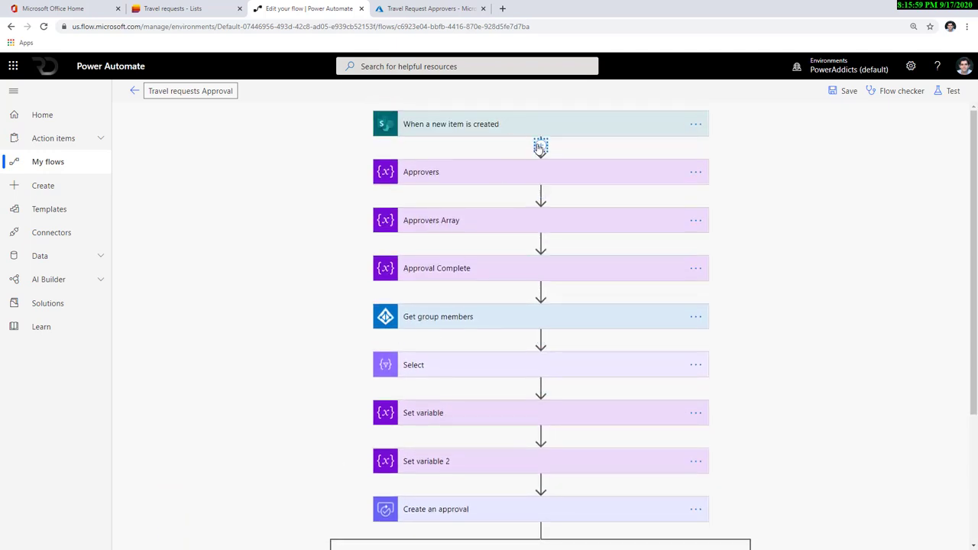
pyautogui.click(540, 147)
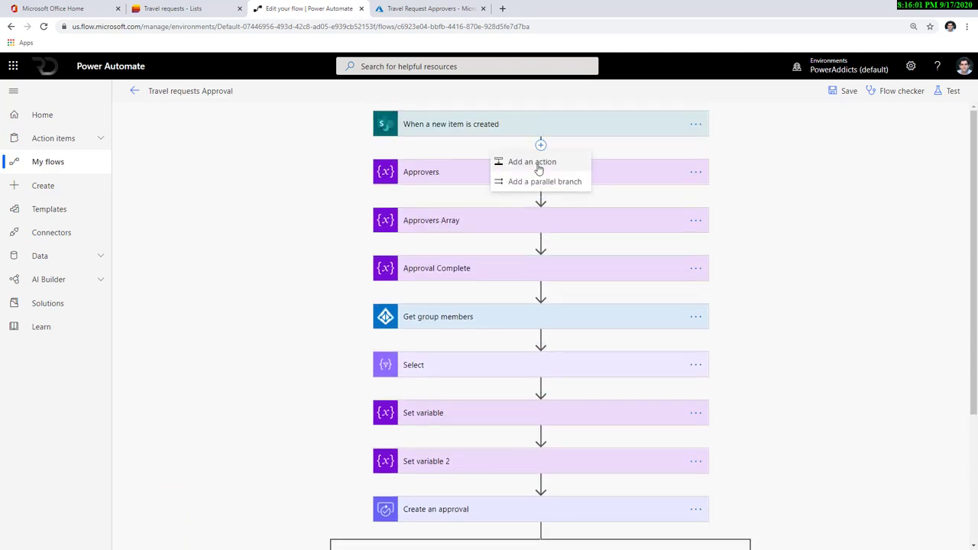
pyautogui.click(530, 161)
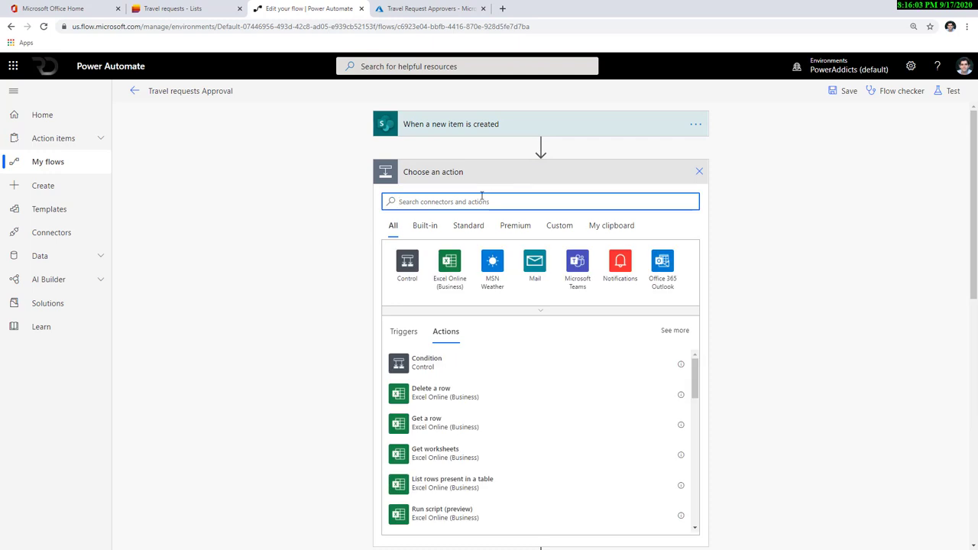
pyautogui.write('update item')
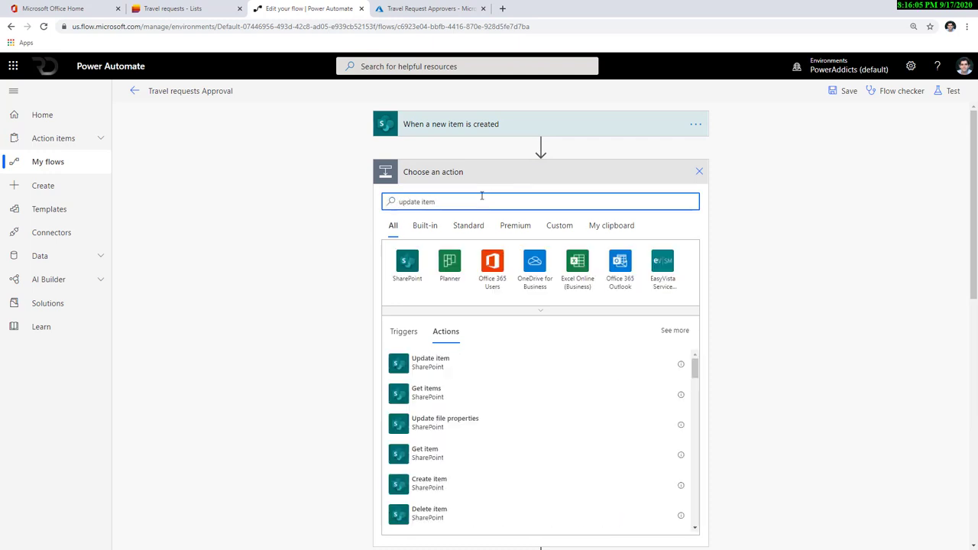
pyautogui.click(439, 364)
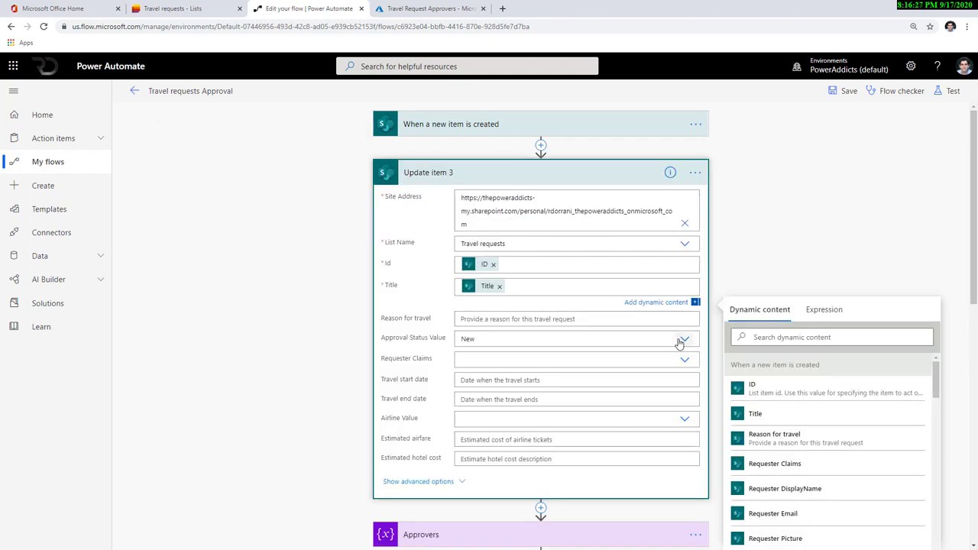
# Set the Approval Status Value in Update item 3 to Pending and save the flow
pyautogui.click(682, 330)
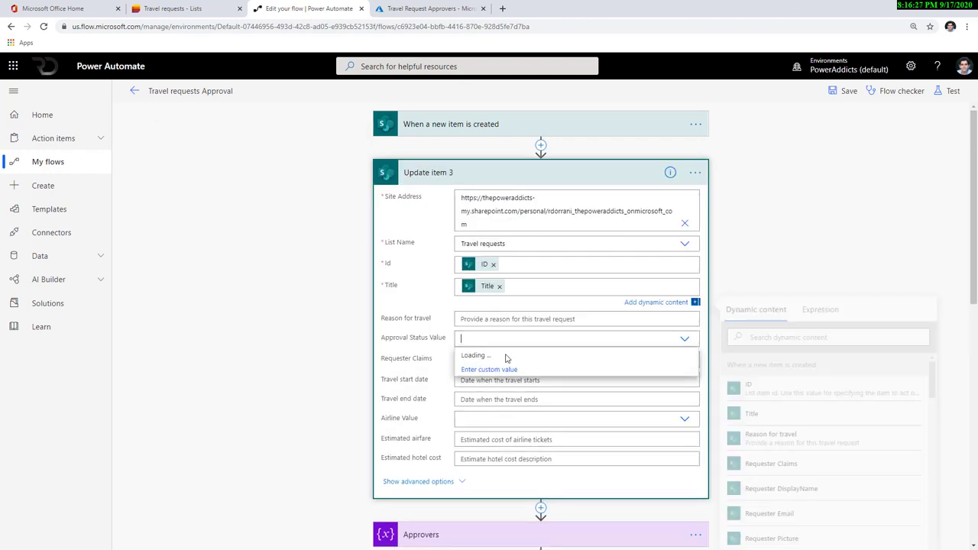
pyautogui.click(491, 372)
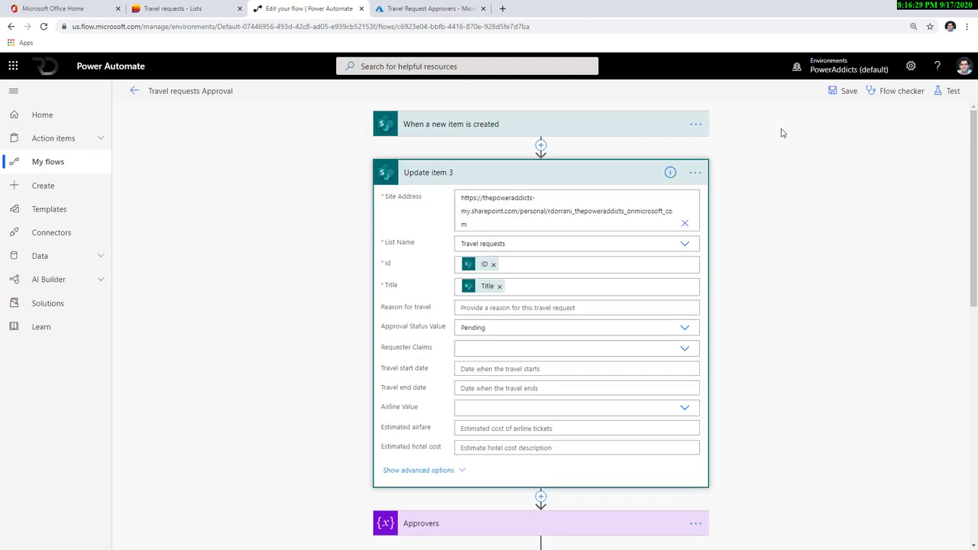
pyautogui.click(844, 92)
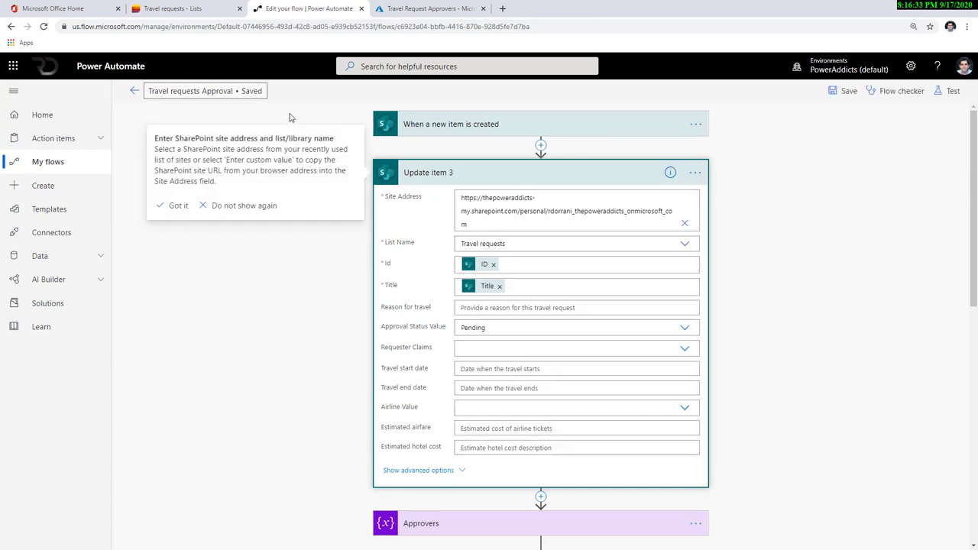
# Create an item in the Travel requests list with the trip title Houston trip and the reason for travel Vacation
pyautogui.click(172, 9)
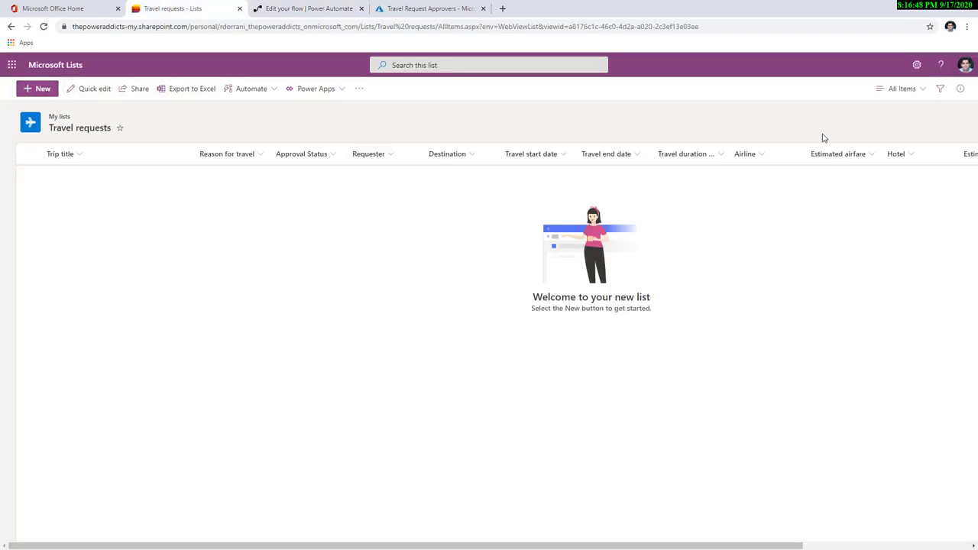
pyautogui.click(647, 156)
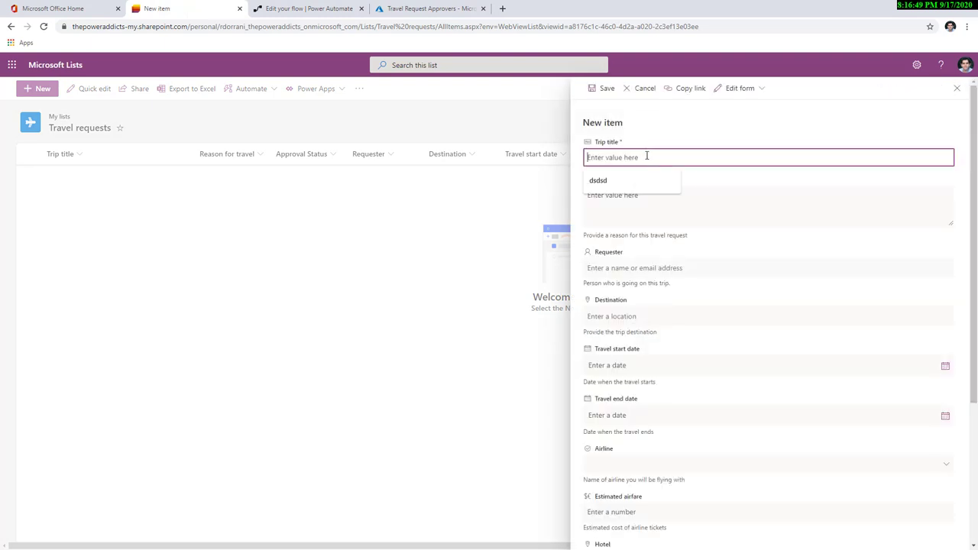
pyautogui.write('Houston trip')
pyautogui.press('Tab')
pyautogui.write('Vacation')
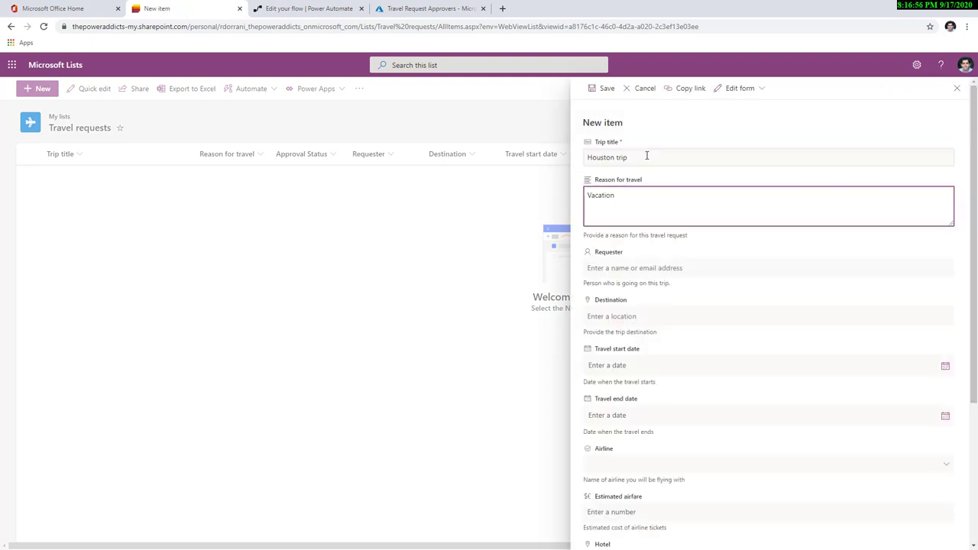
pyautogui.click(604, 90)
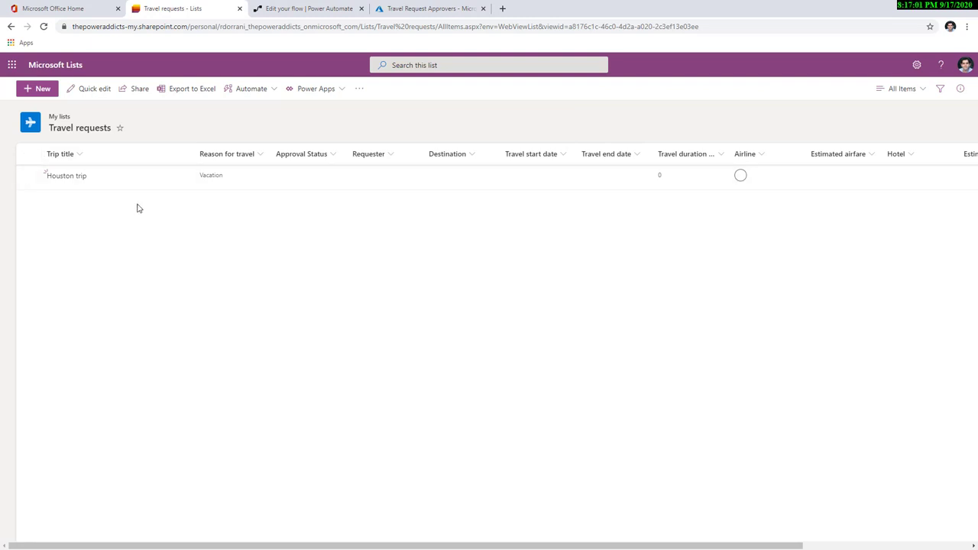
# Open the running instance of the Travel requests Approval flow in Power Automate and examine the status of its actions
pyautogui.click(308, 8)
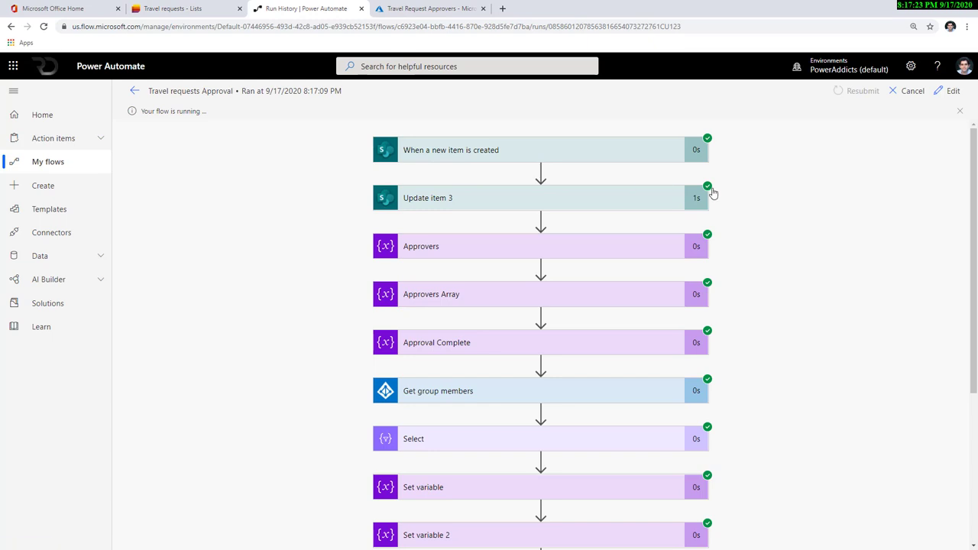
pyautogui.scroll(-2, 477, 338)
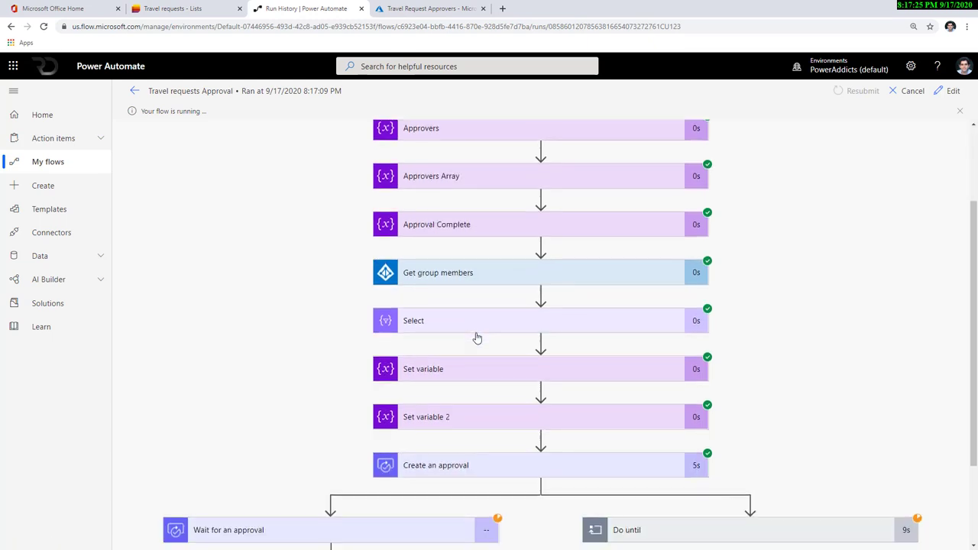
pyautogui.scroll(2, 477, 338)
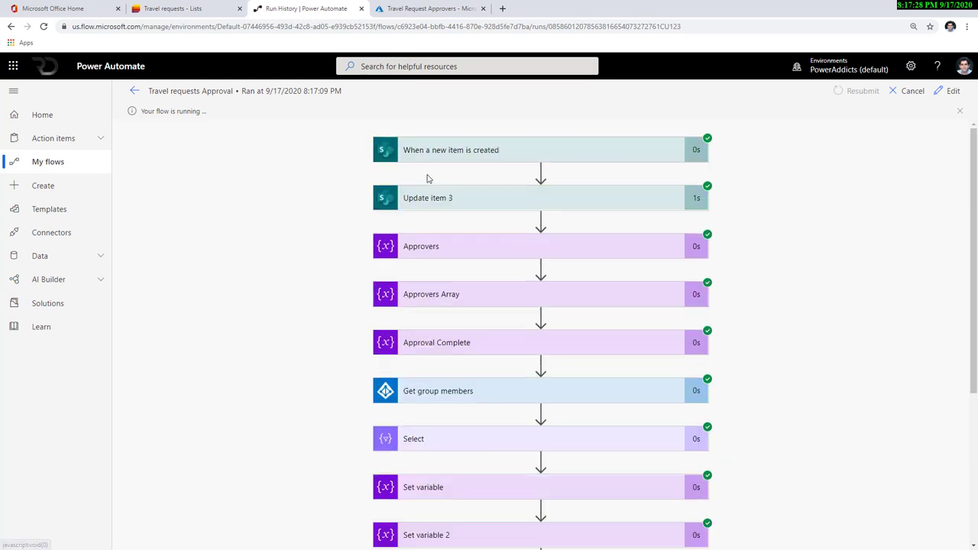
pyautogui.click(486, 200)
pyautogui.scroll(-5, 469, 175)
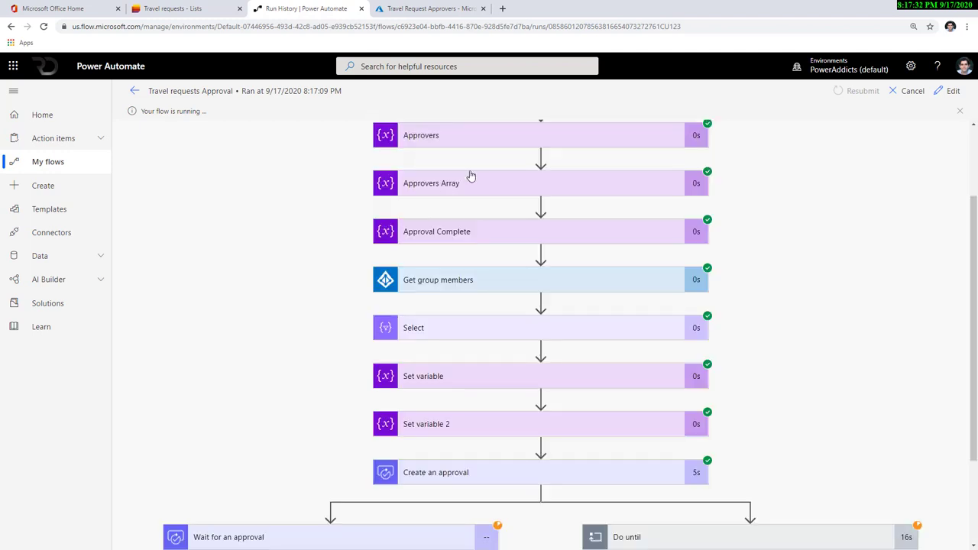
pyautogui.scroll(-2, 414, 265)
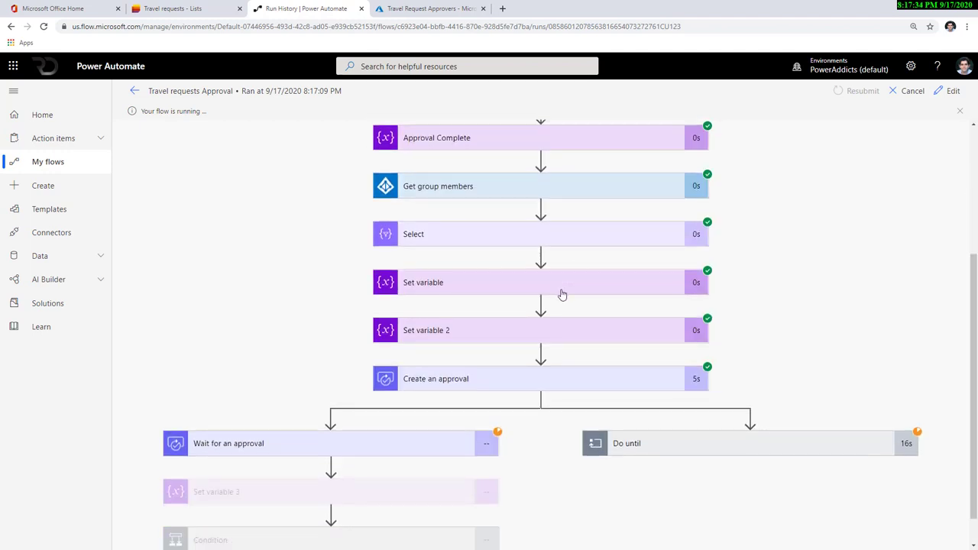
# Inspect the varApprovers output of the run's Set variable action and check the progress of the two parallel branches
pyautogui.click(445, 290)
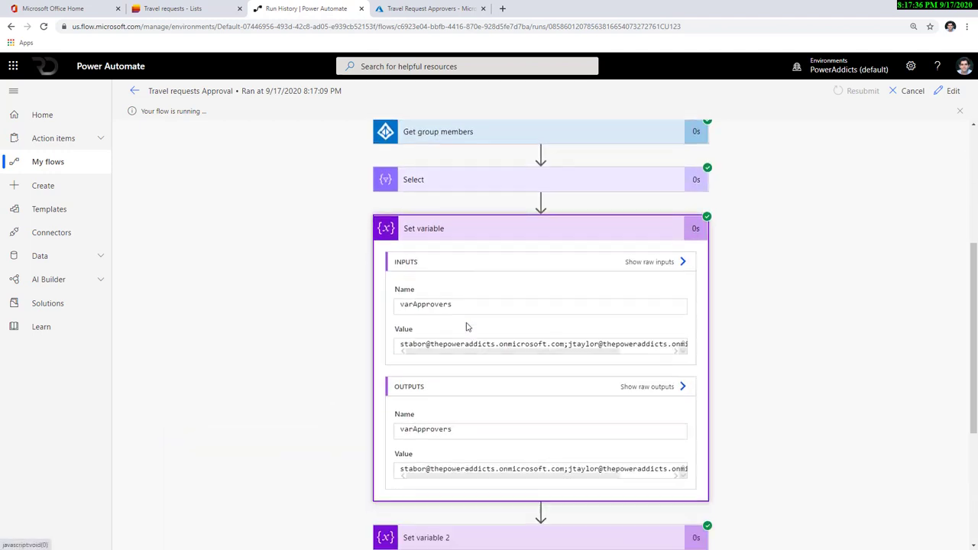
pyautogui.scroll(-2, 466, 321)
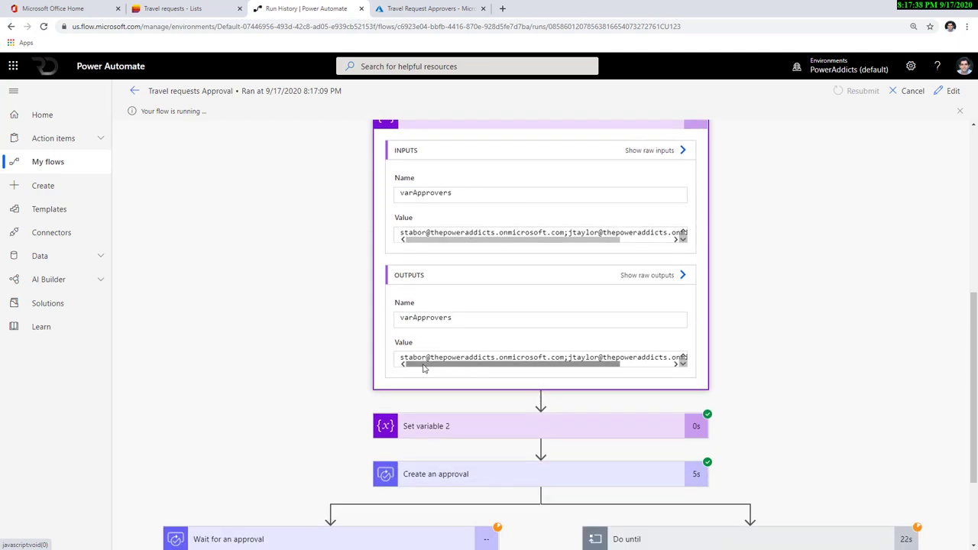
pyautogui.moveTo(403, 357); pyautogui.dragTo(474, 375)
pyautogui.doubleClick(597, 357)
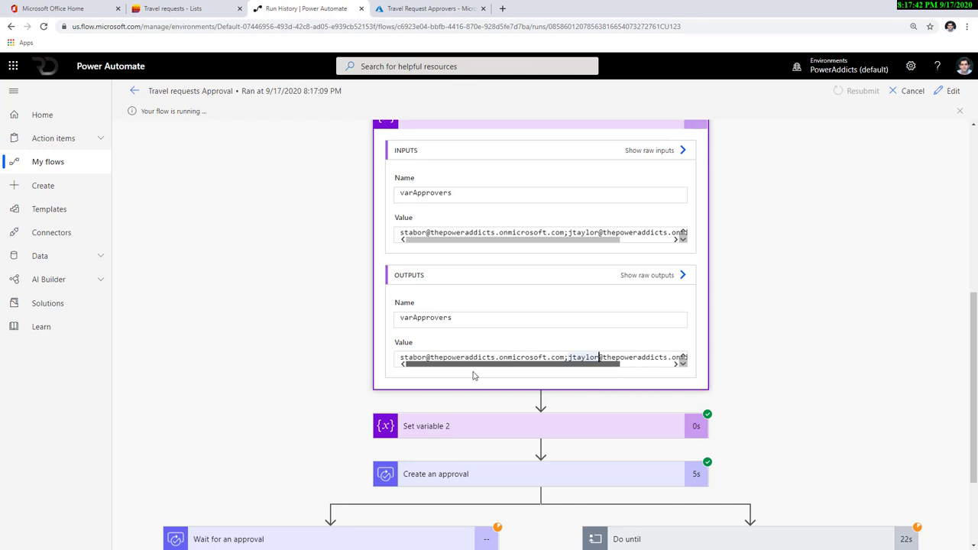
pyautogui.scroll(-2, 505, 428)
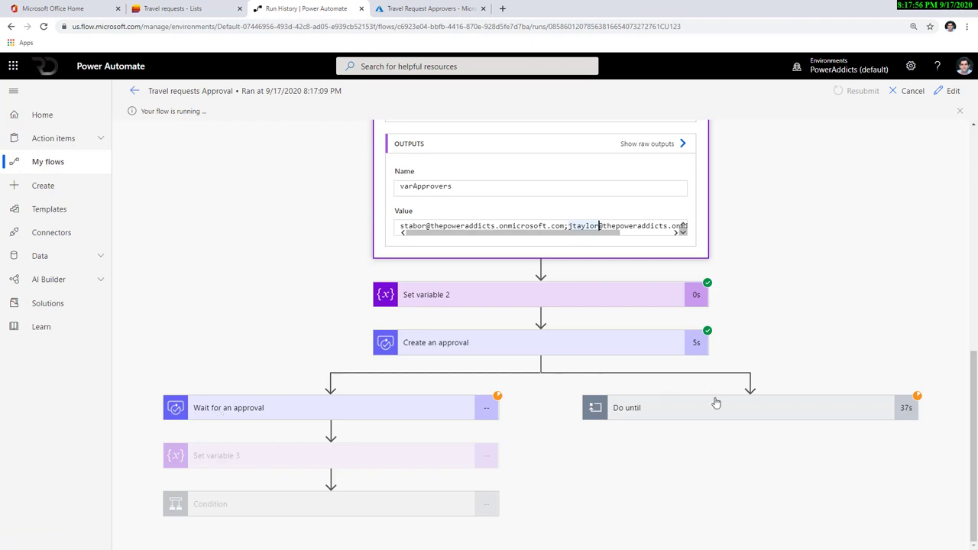
# Switch to the Travel requests list and reload it to check the Houston trip item's approval status
pyautogui.click(173, 9)
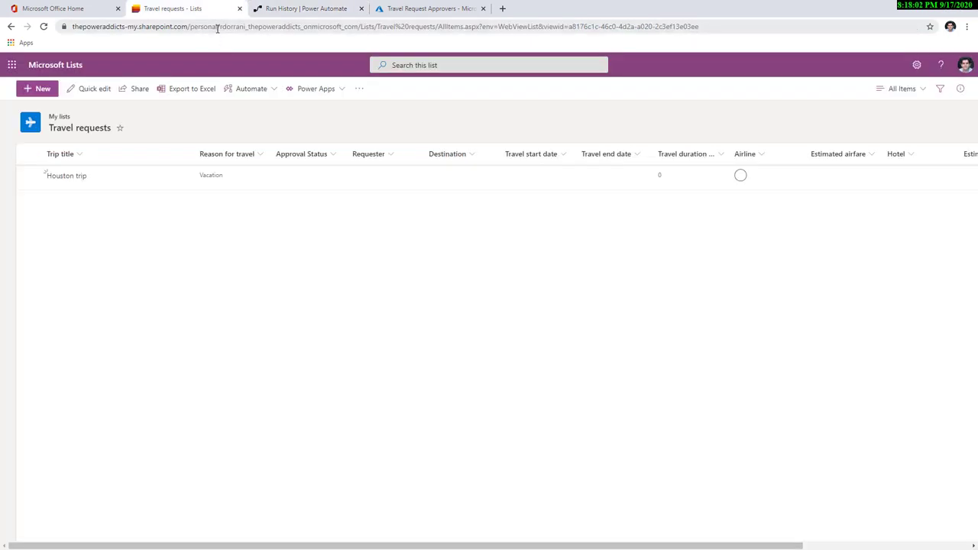
pyautogui.click(217, 27)
pyautogui.press('Return')
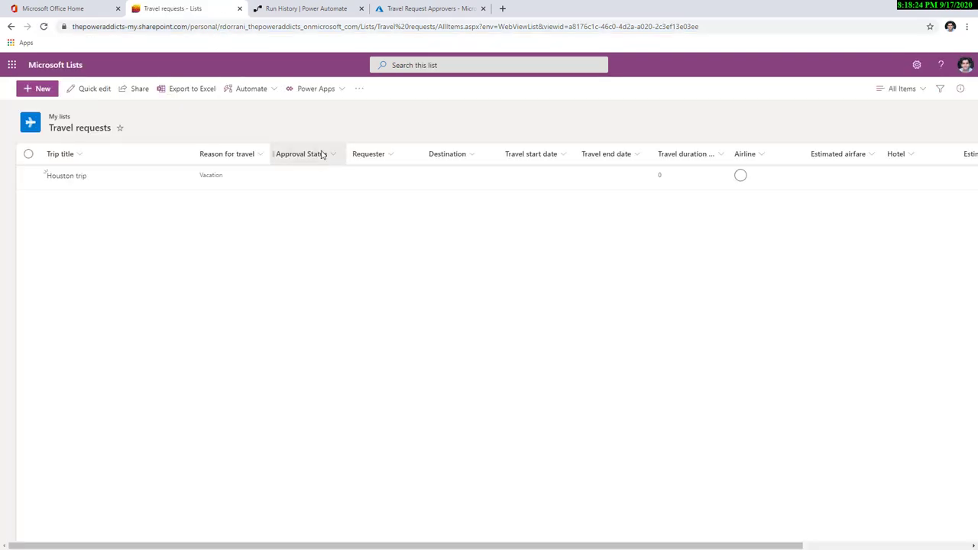
# Format the Approval Status column with choice pills, using blue for New, yellow for Pending, green for Approved and red for Rejected
pyautogui.click(300, 153)
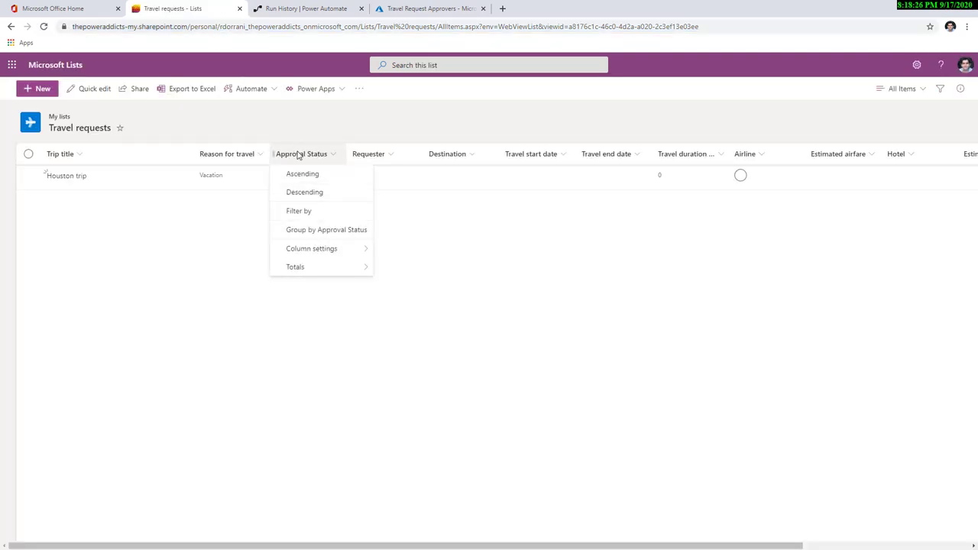
pyautogui.moveTo(334, 250)
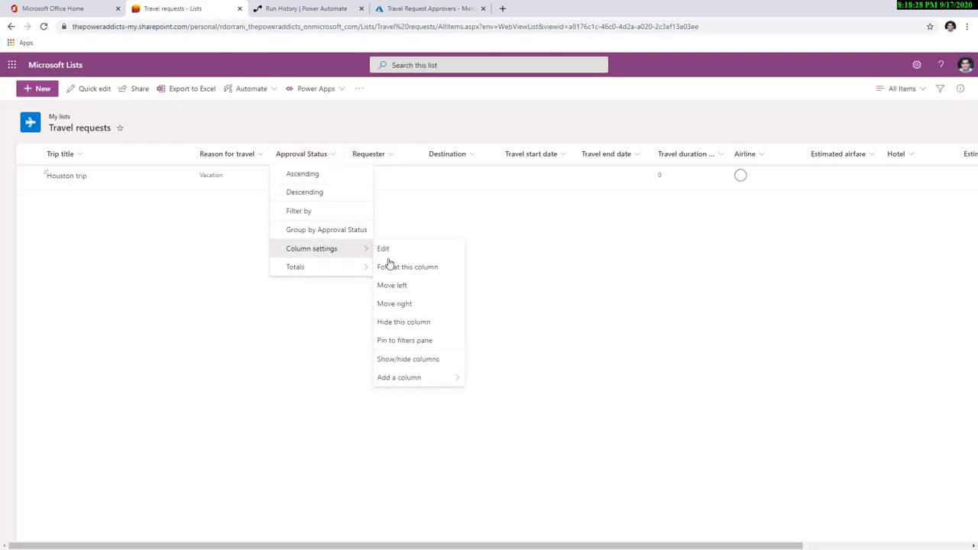
pyautogui.click(417, 268)
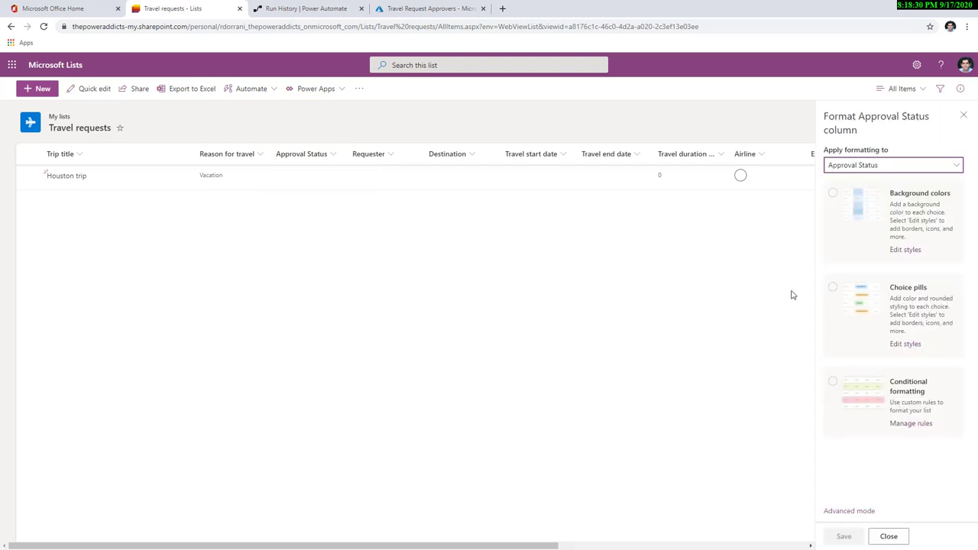
pyautogui.click(841, 298)
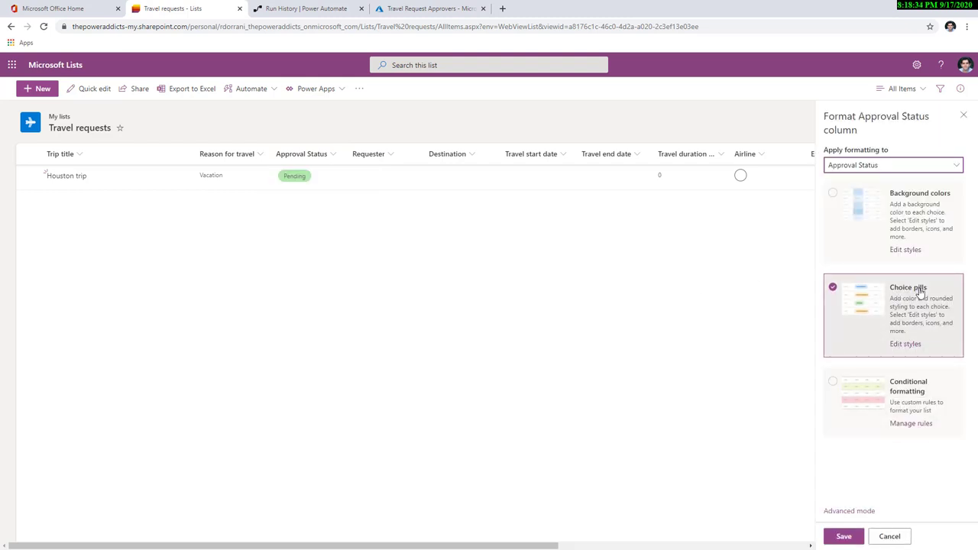
pyautogui.click(905, 344)
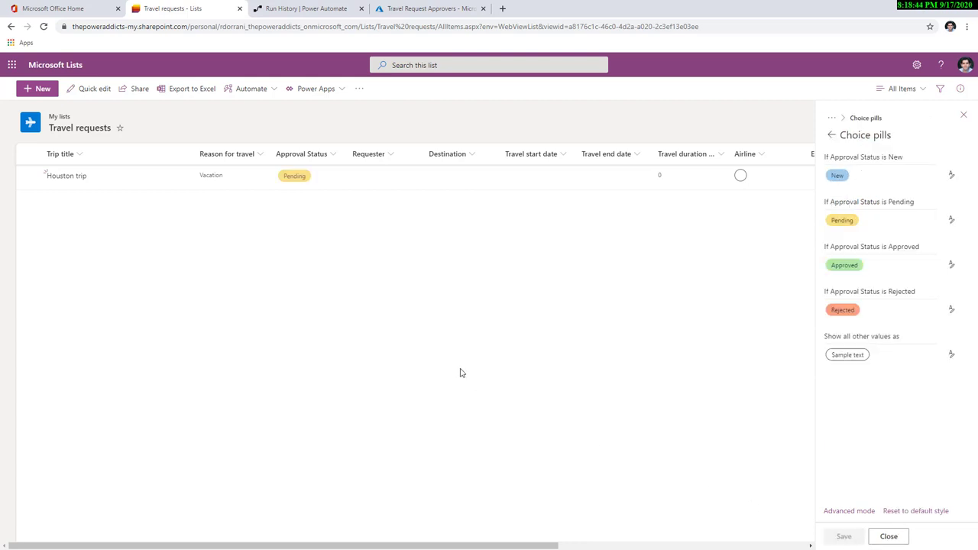
pyautogui.click(889, 535)
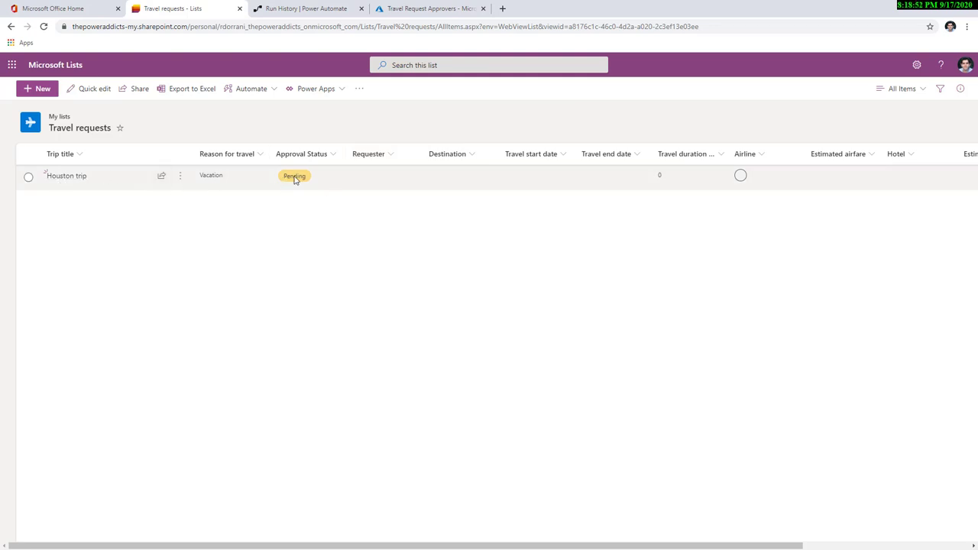
# Switch to the approver's Outlook inbox and check which account is signed in beside the Houston trip approval email
pyautogui.click(951, 27)
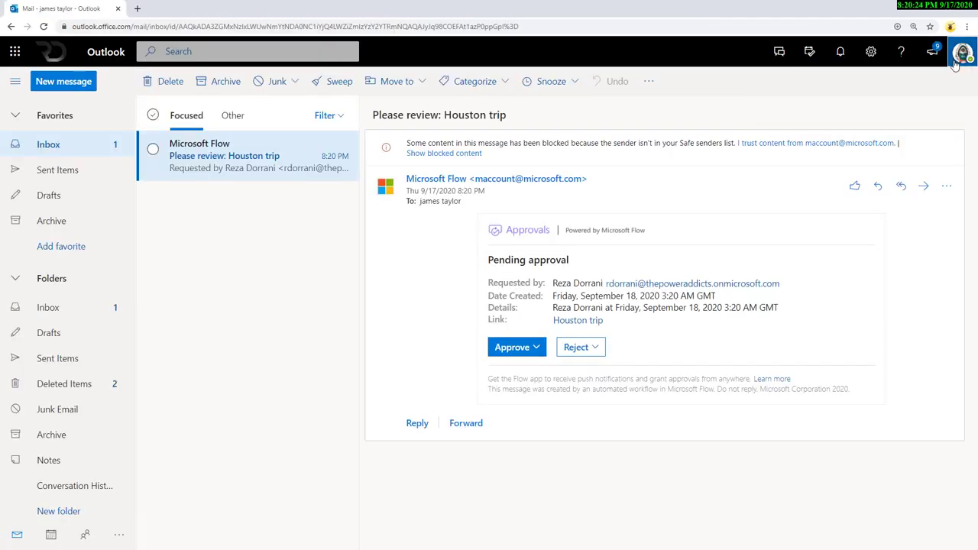
pyautogui.click(963, 52)
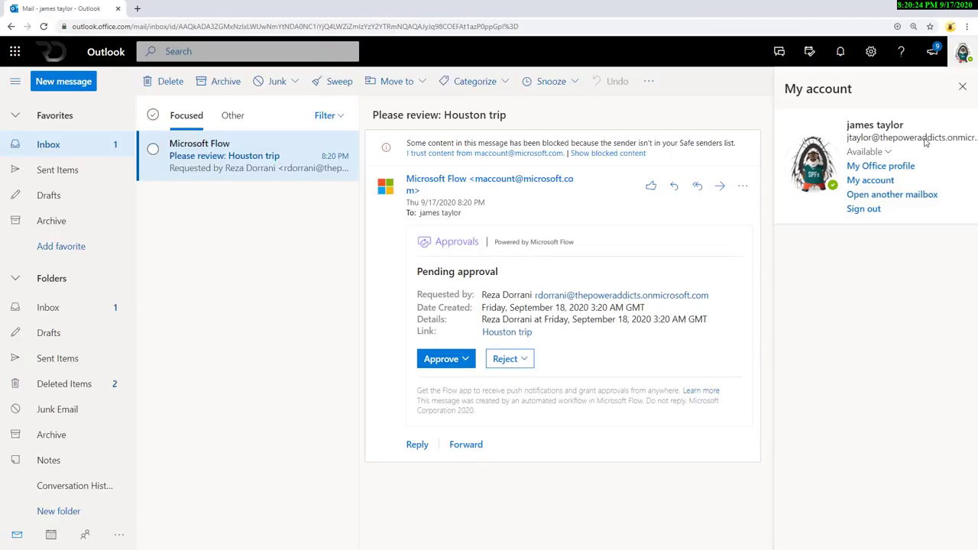
pyautogui.click(962, 86)
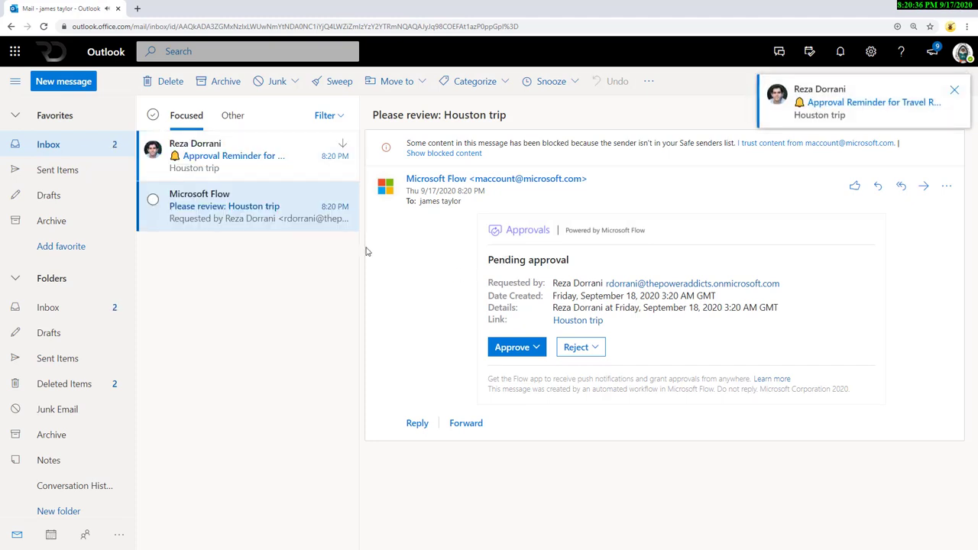
# Open the Houston trip approval reminder email in the approver's inbox and follow its link to the response form
pyautogui.click(955, 90)
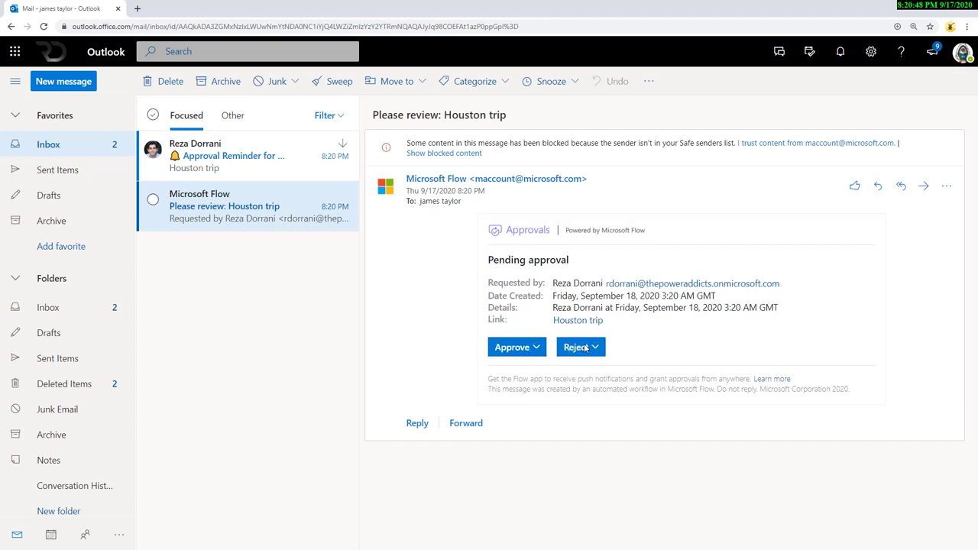
pyautogui.click(252, 170)
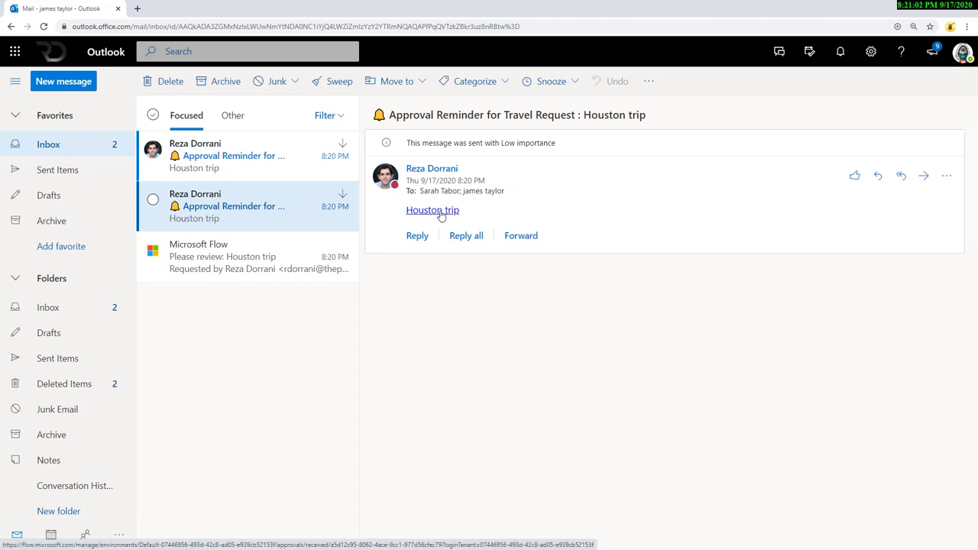
pyautogui.click(439, 214)
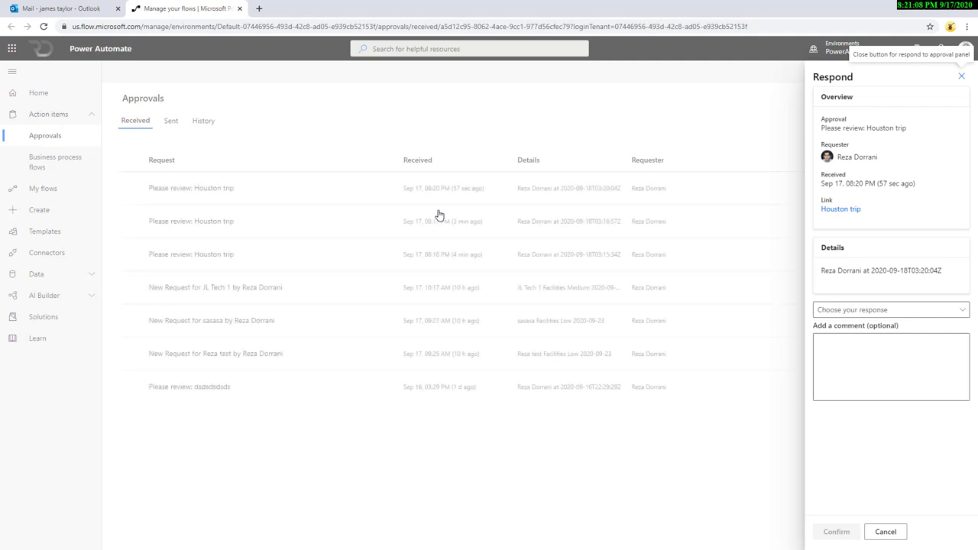
# Respond to the Houston trip request with Approve and the comment "ok", and submit the response
pyautogui.click(882, 308)
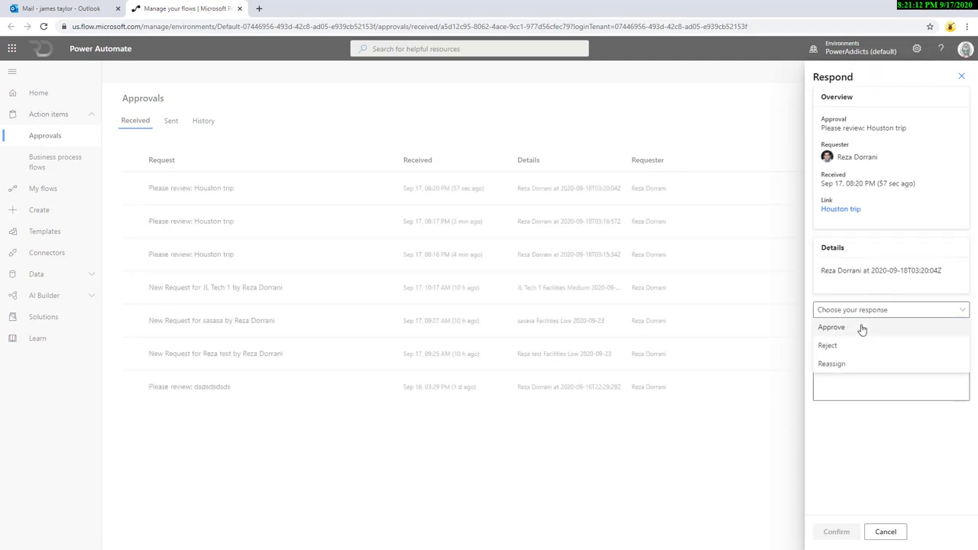
pyautogui.click(862, 328)
pyautogui.click(839, 382)
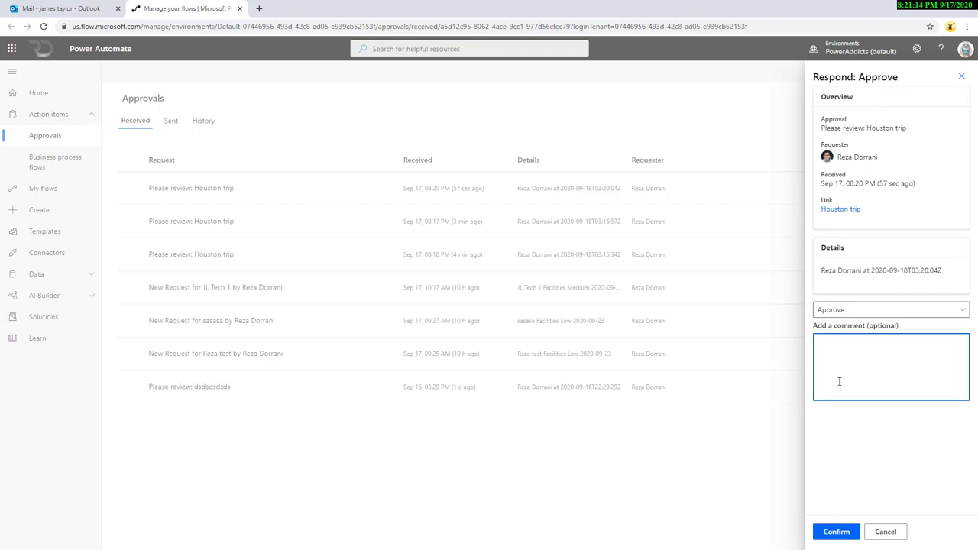
pyautogui.click(836, 532)
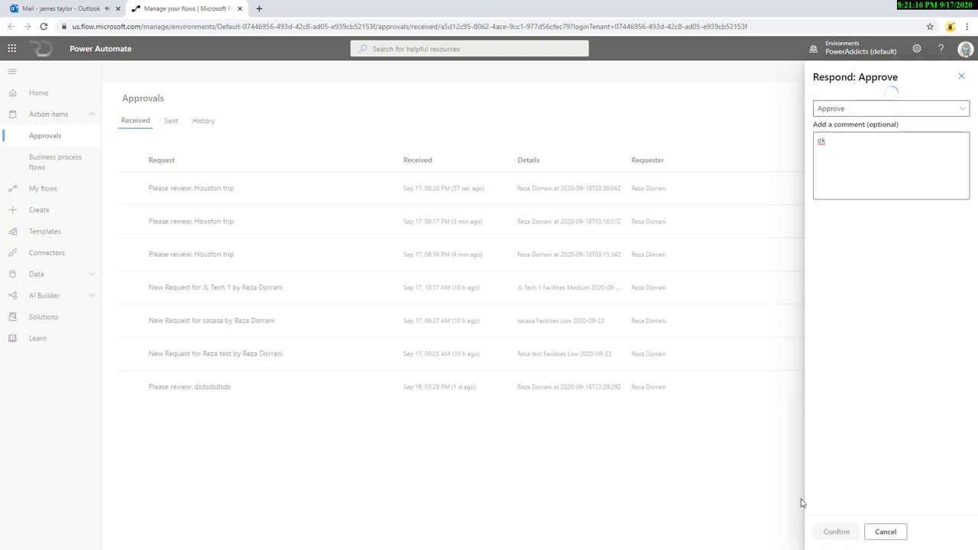
# View the newest reminder in the approver's inbox and check the Houston trip's approval status in the Travel requests list
pyautogui.click(86, 9)
pyautogui.click(243, 170)
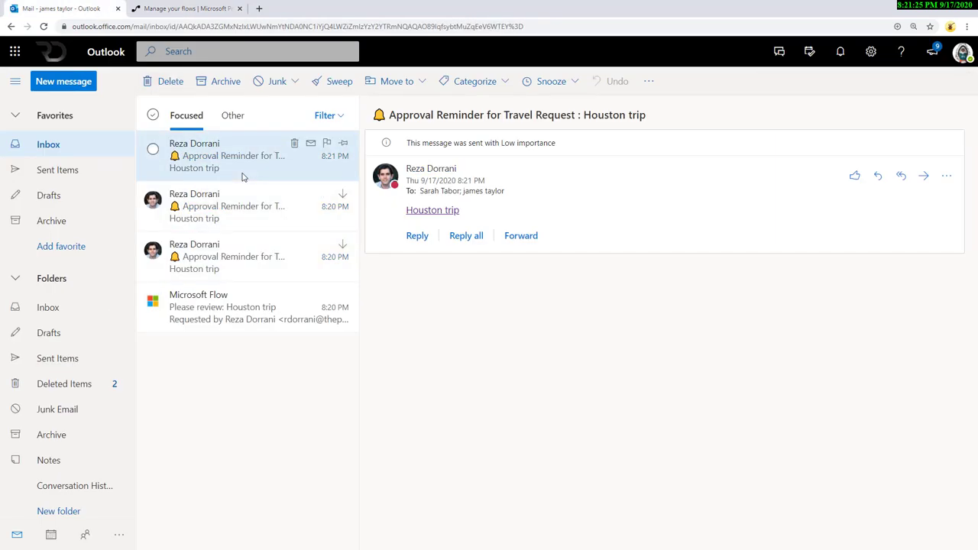
pyautogui.click(922, 12)
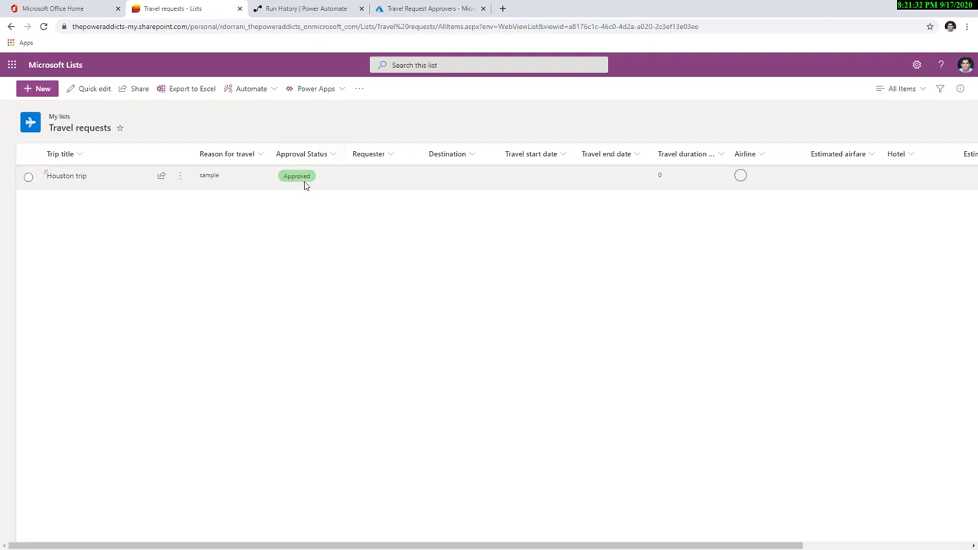
# Switch to the flow's run history and inspect the Set variable 3 action and the Do until loop
pyautogui.click(275, 8)
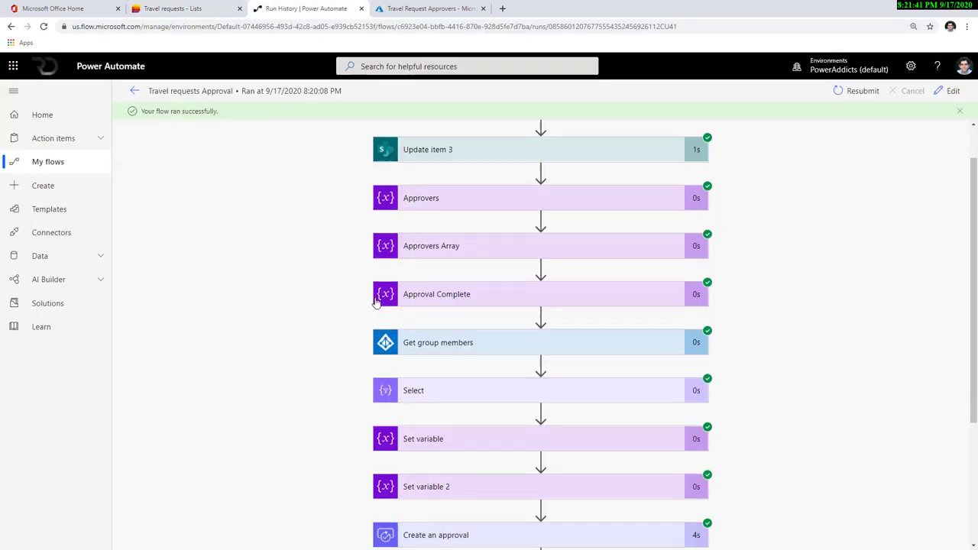
pyautogui.scroll(-3, 375, 302)
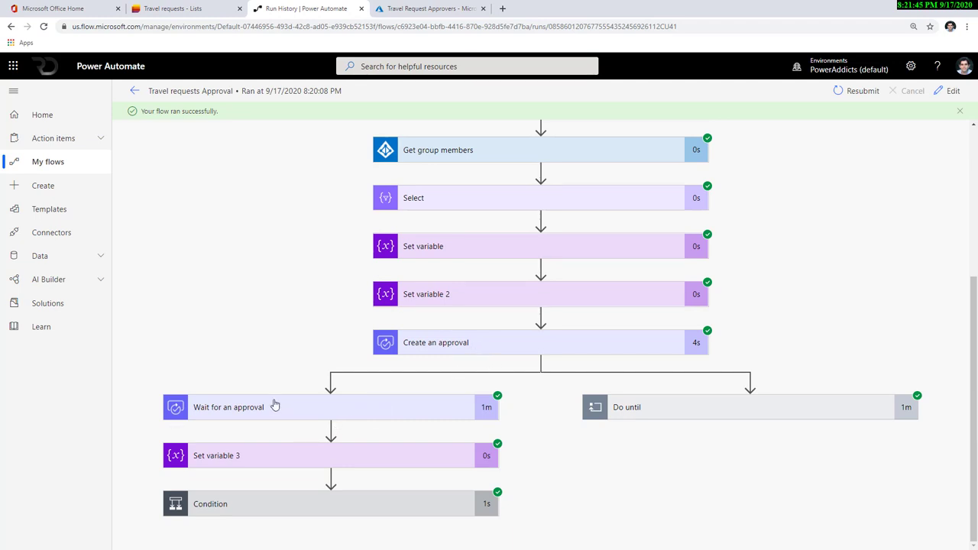
pyautogui.click(267, 458)
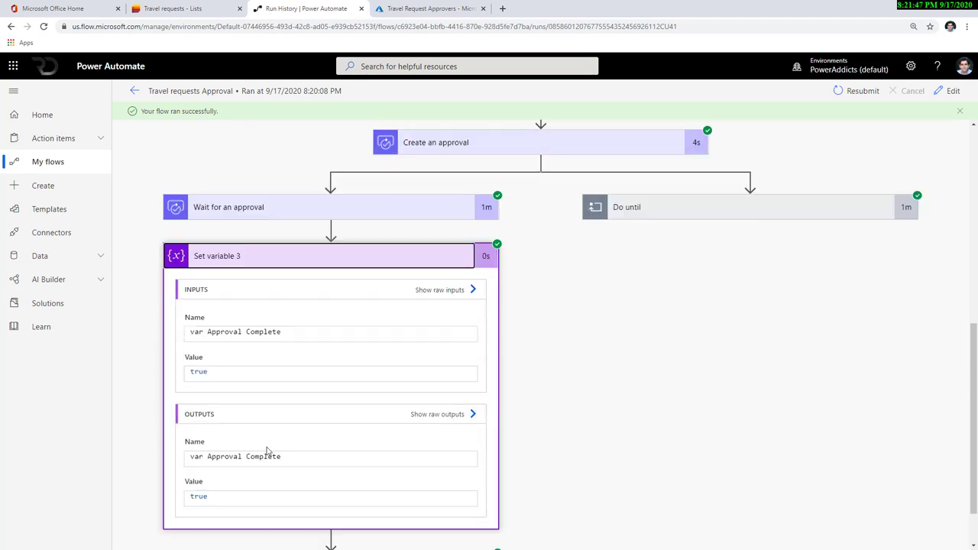
pyautogui.click(731, 193)
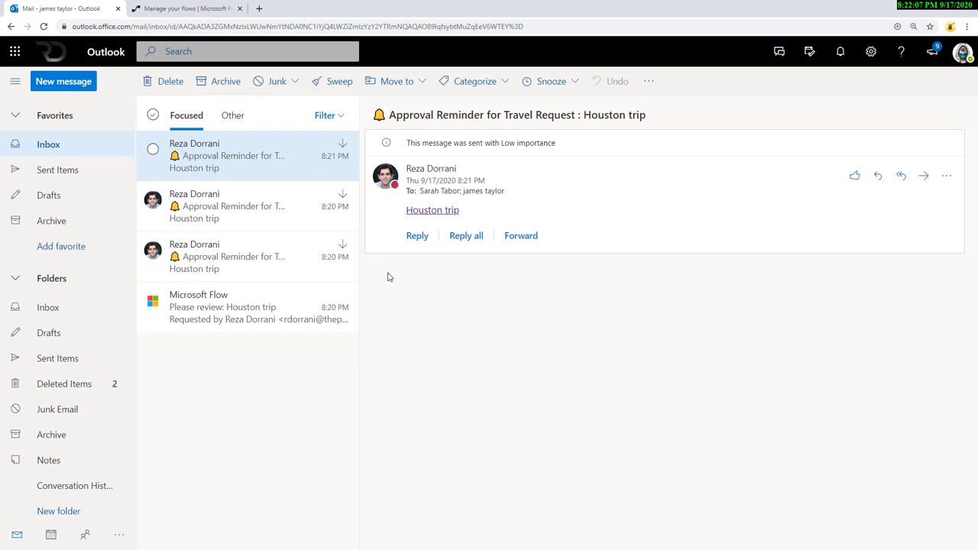
# Test the respond link in the approver's newest reminder and return to the inbox to view the original approval email
pyautogui.click(224, 207)
pyautogui.click(219, 175)
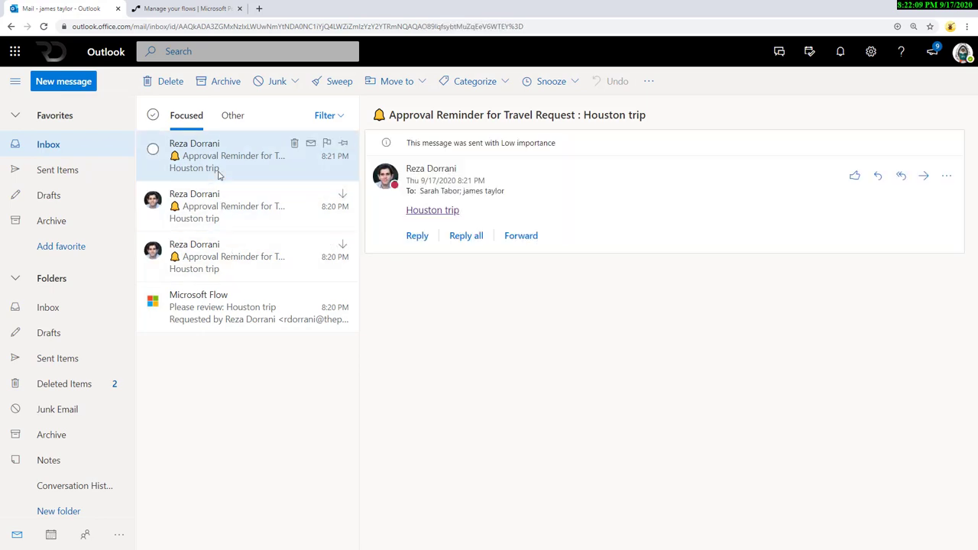
pyautogui.click(433, 211)
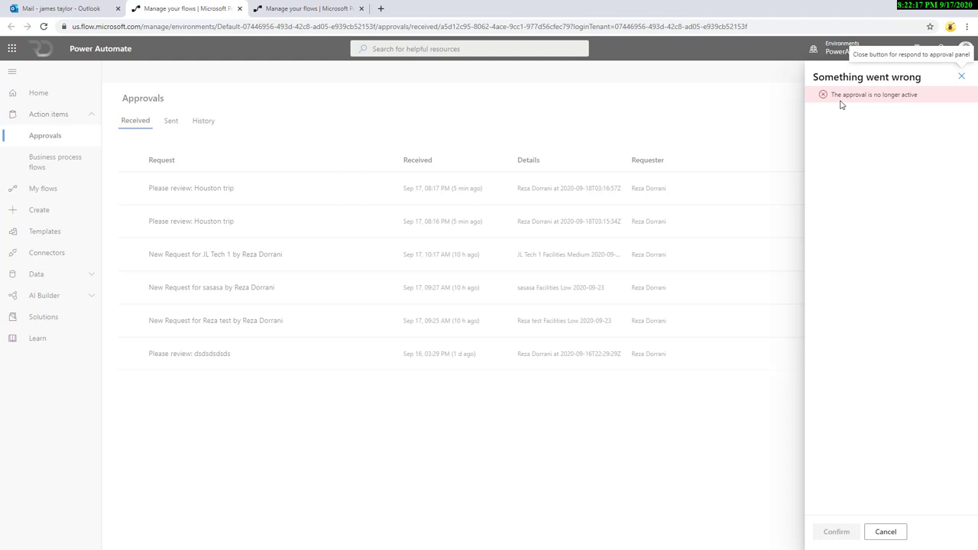
pyautogui.click(68, 8)
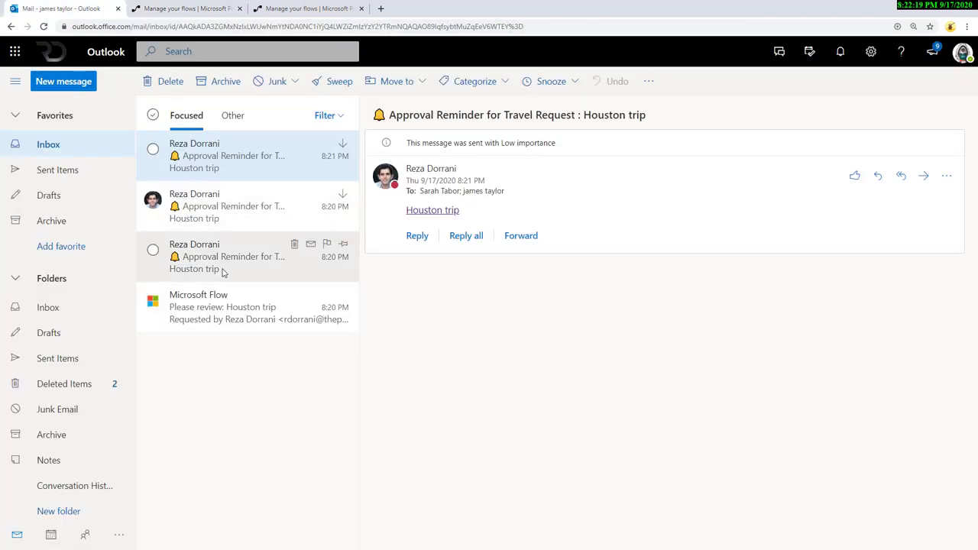
pyautogui.click(239, 314)
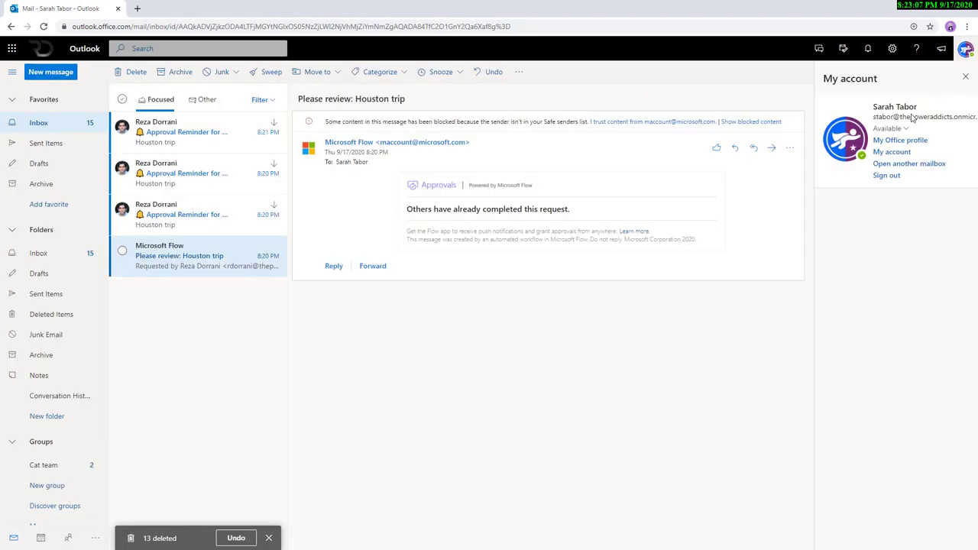
# Review the original approval email and the Houston trip reminders in the second approver's Outlook inbox
pyautogui.click(966, 77)
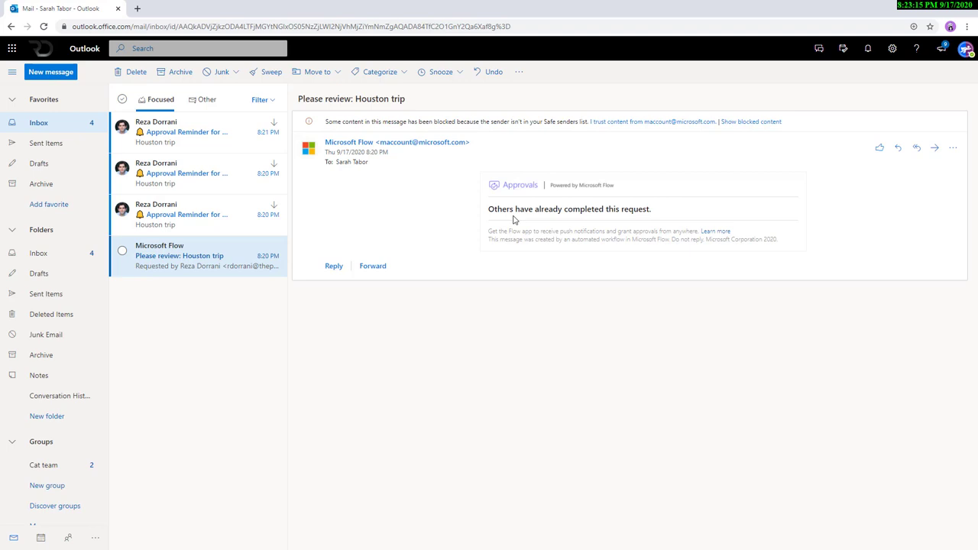
pyautogui.click(218, 217)
pyautogui.click(192, 170)
pyautogui.click(193, 152)
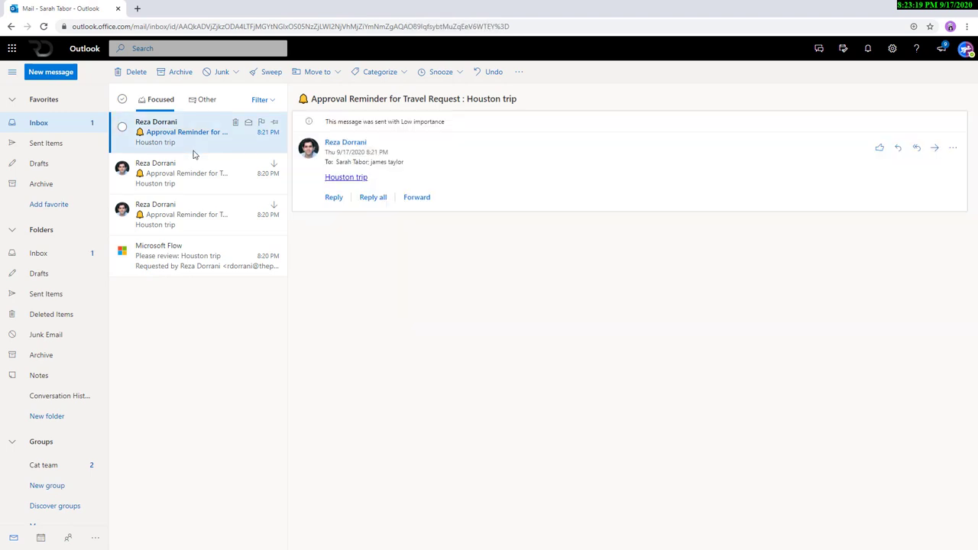
pyautogui.click(194, 159)
pyautogui.click(191, 201)
pyautogui.click(193, 185)
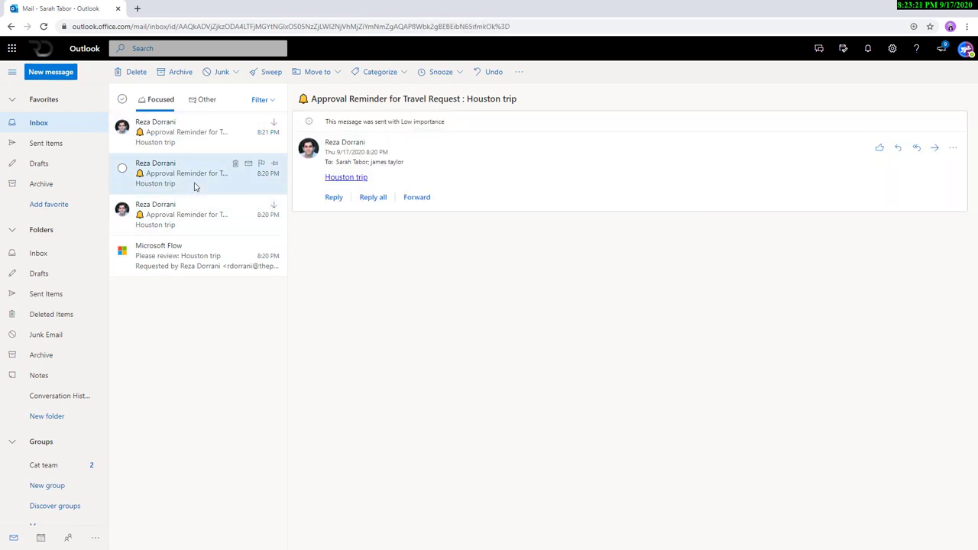
pyautogui.click(197, 144)
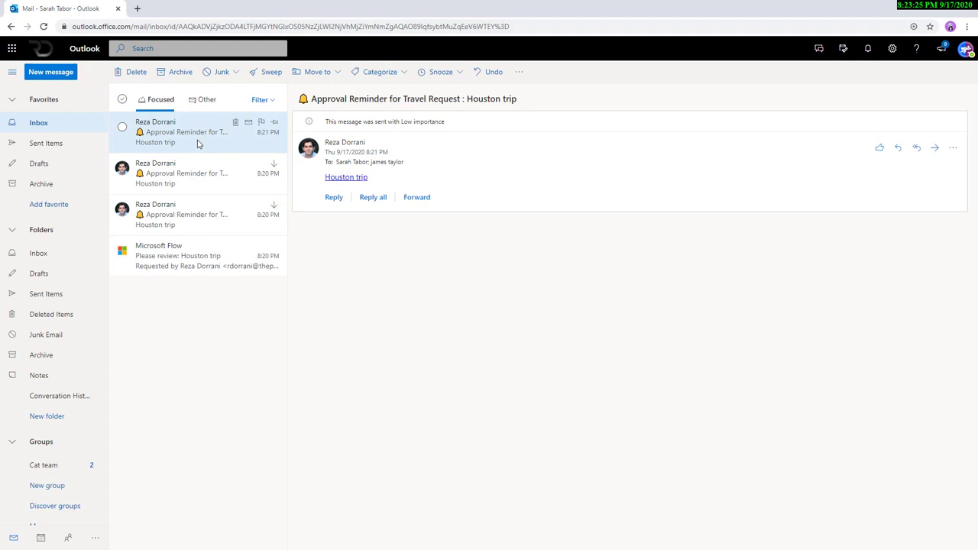
# Follow the Houston trip link in the second approver's newest reminder to test it, and close the response form
pyautogui.click(346, 180)
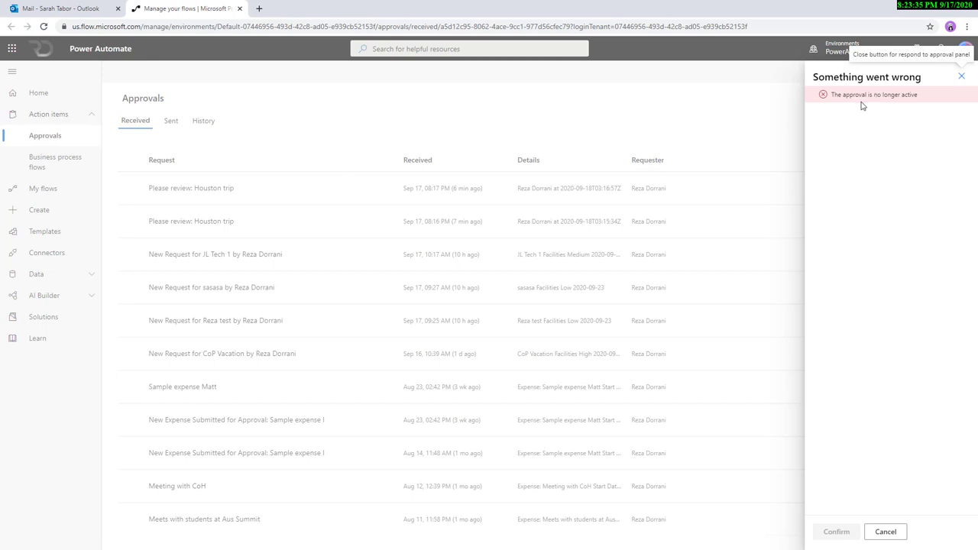
pyautogui.click(962, 76)
pyautogui.click(78, 6)
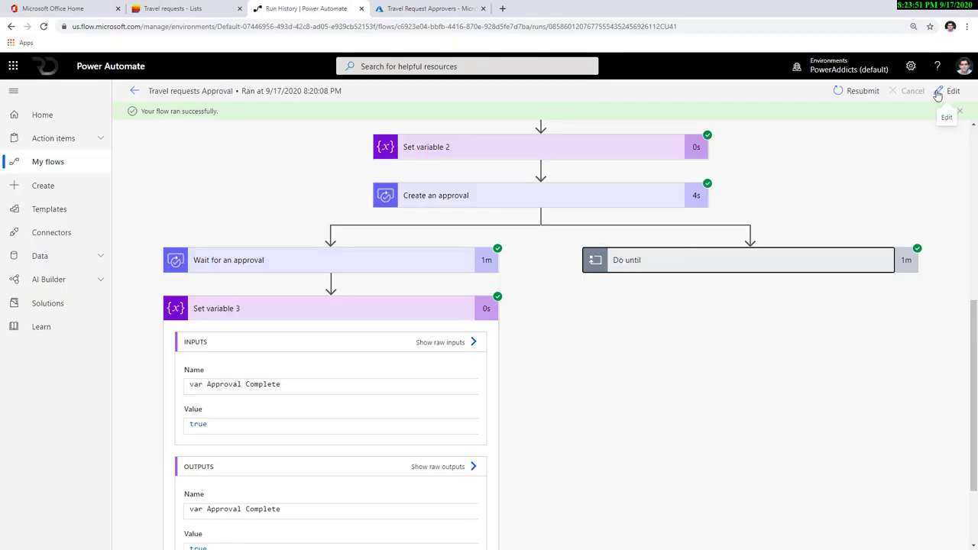
# Edit the Travel requests Approval flow and set the Create an approval type to Custom Responses – Wait for all responses
pyautogui.click(943, 91)
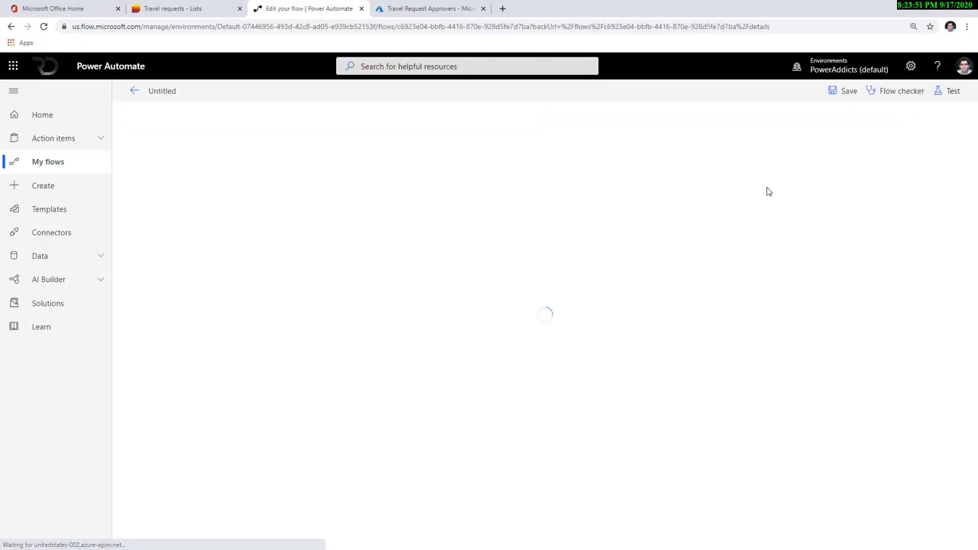
pyautogui.scroll(-3, 428, 389)
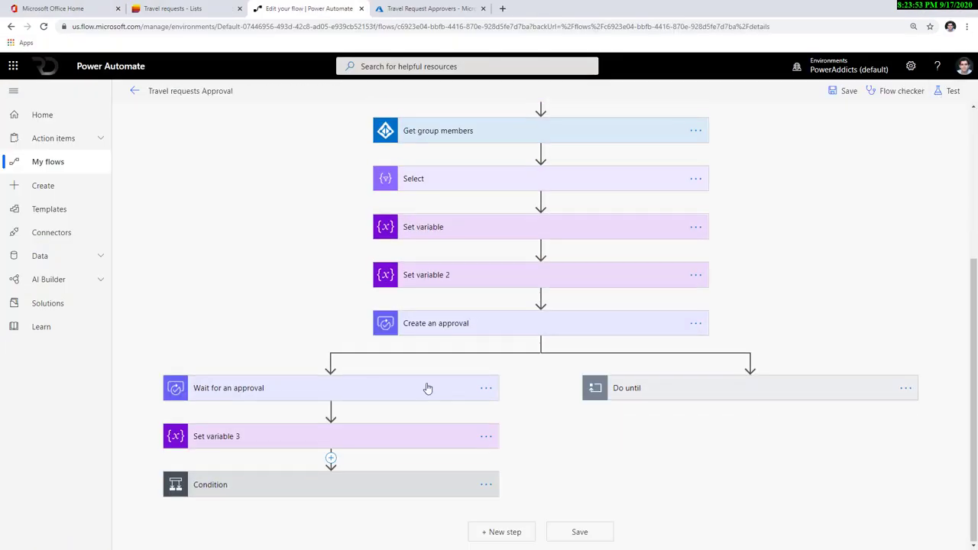
pyautogui.click(474, 323)
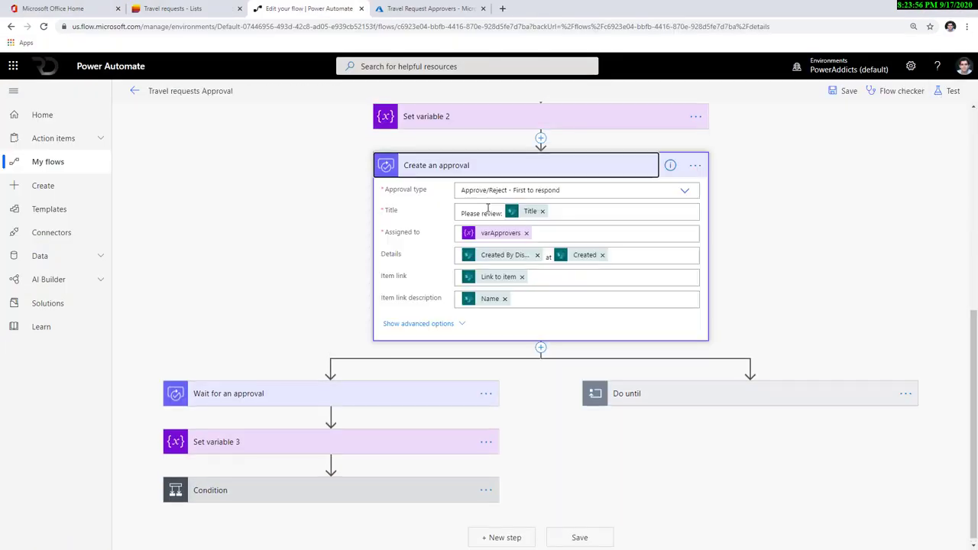
pyautogui.click(683, 193)
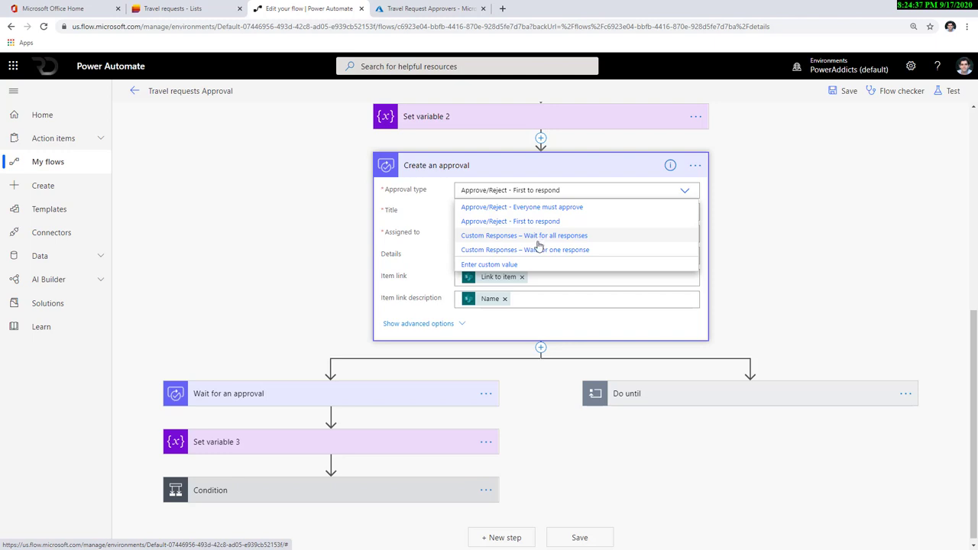
pyautogui.click(537, 237)
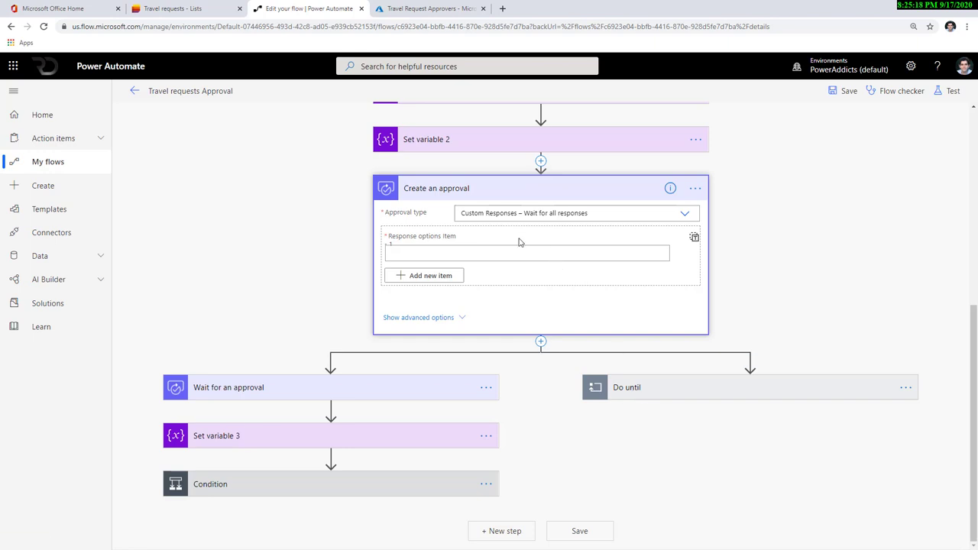
# Add Approve and Reject as the two response options of the Create an approval action
pyautogui.click(498, 252)
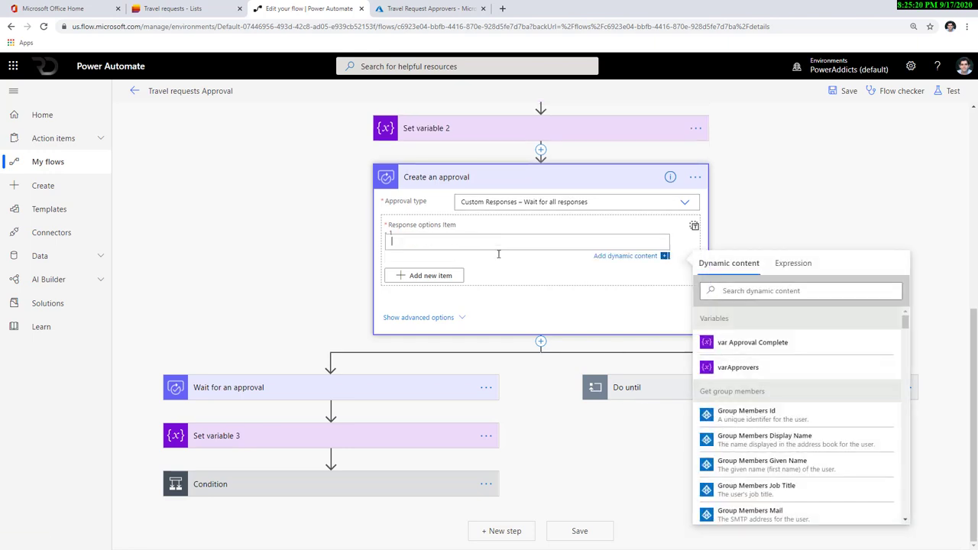
pyautogui.write('Approve')
pyautogui.click(431, 276)
pyautogui.click(413, 254)
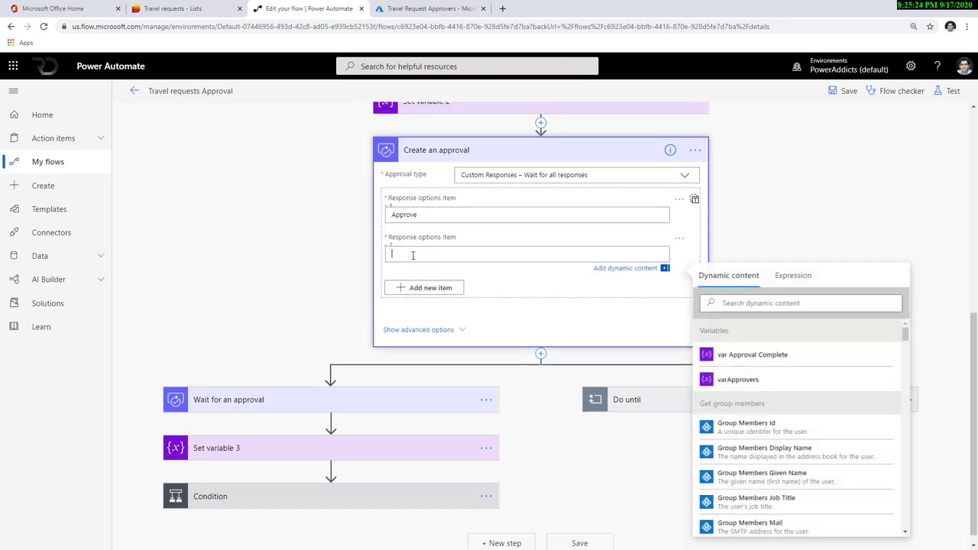
pyautogui.write('Reject')
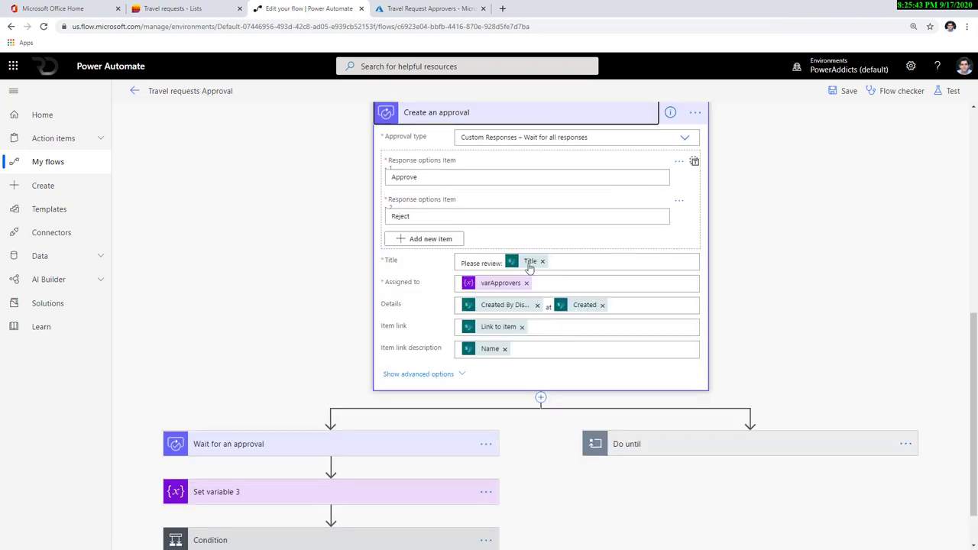
# Expand the Wait for an approval action and the Condition, and set the Outcome comparison operator to "does not contain"
pyautogui.scroll(-1, 343, 382)
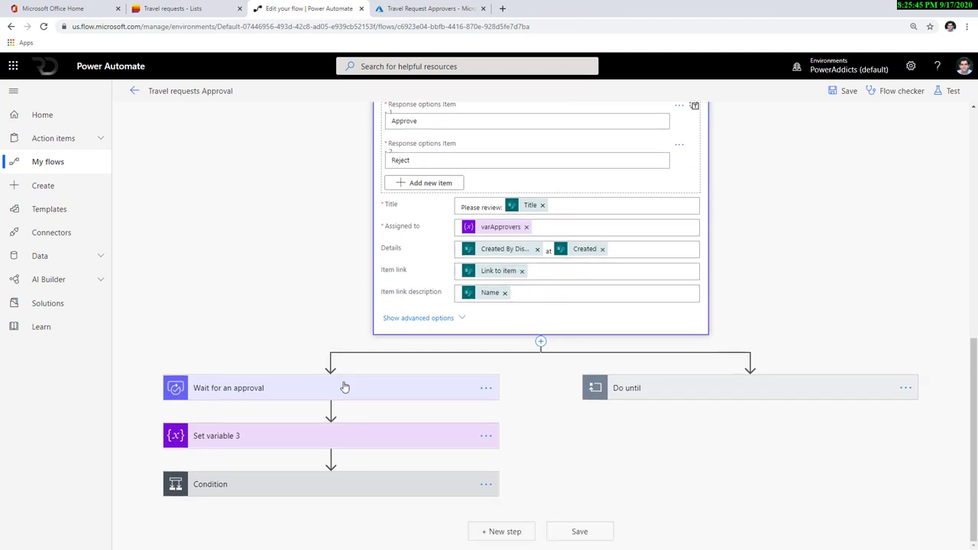
pyautogui.click(336, 390)
pyautogui.scroll(-1, 268, 451)
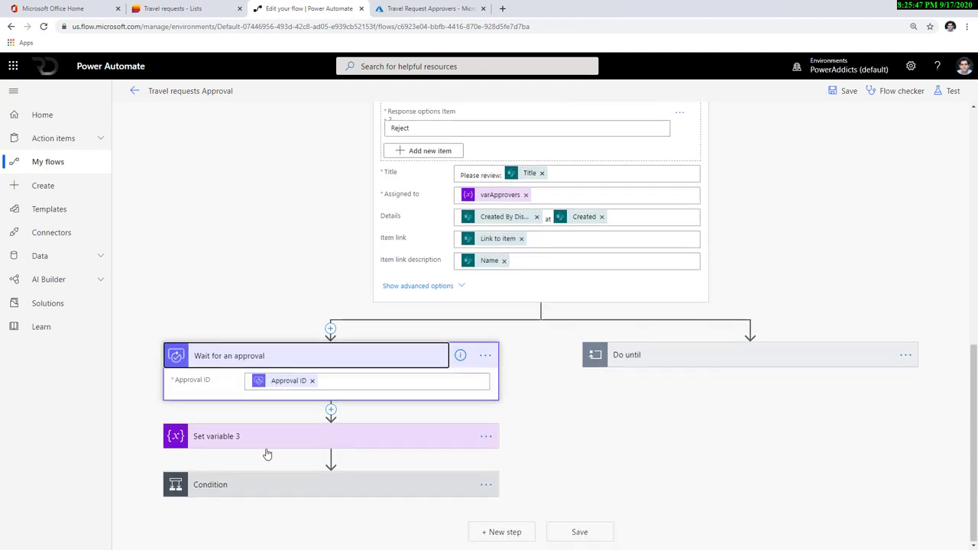
pyautogui.click(262, 486)
pyautogui.scroll(-2, 264, 483)
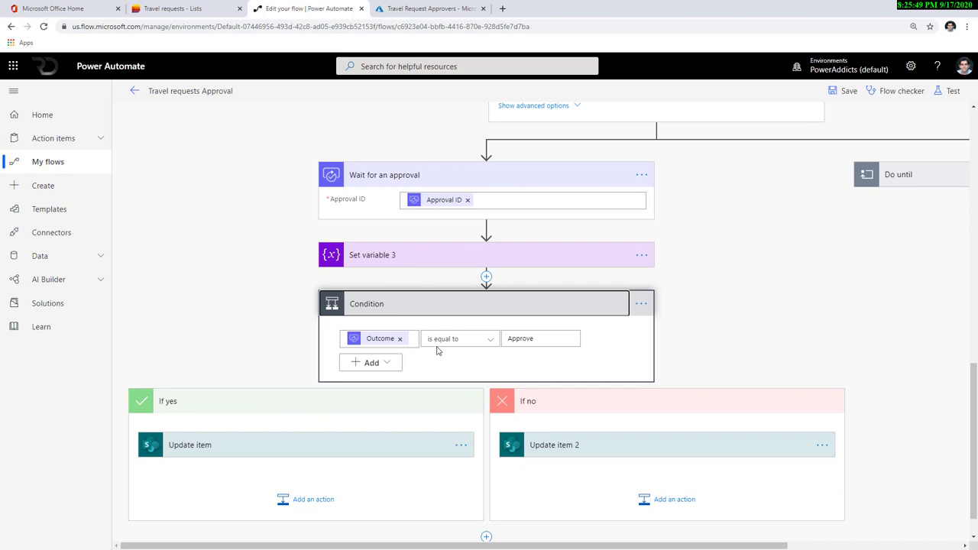
pyautogui.click(469, 341)
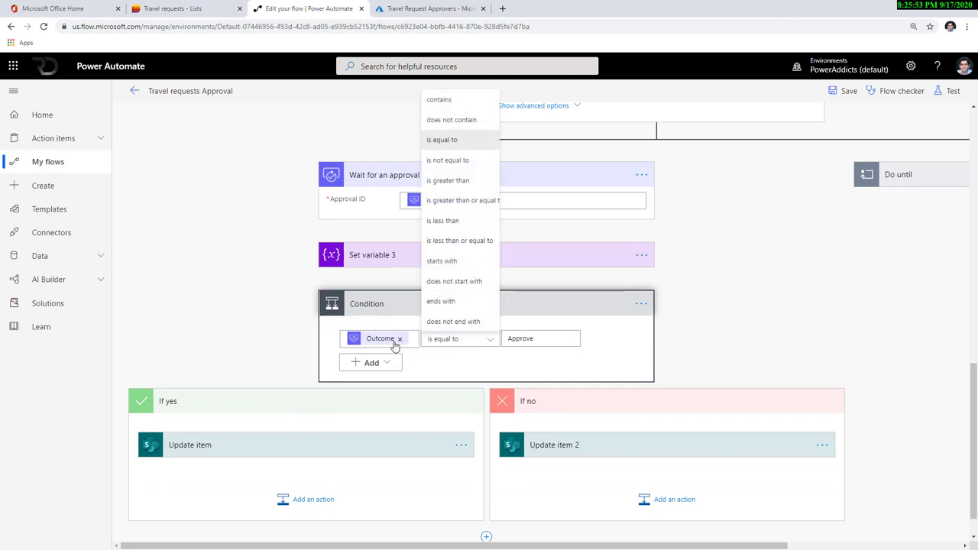
pyautogui.click(451, 120)
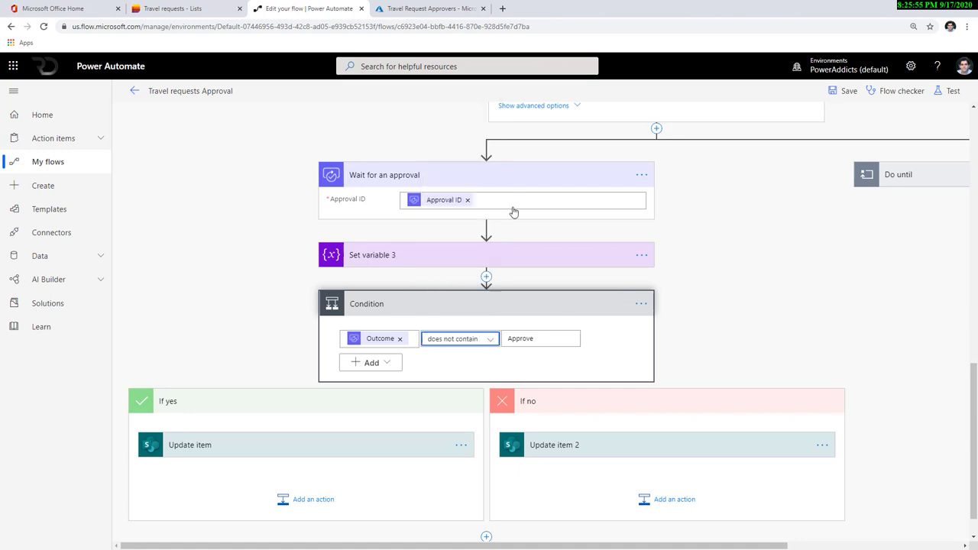
# Set the Condition's comparison value to Reject, and expand the Do until loop in the parallel branch
pyautogui.doubleClick(527, 338)
pyautogui.write('eject')
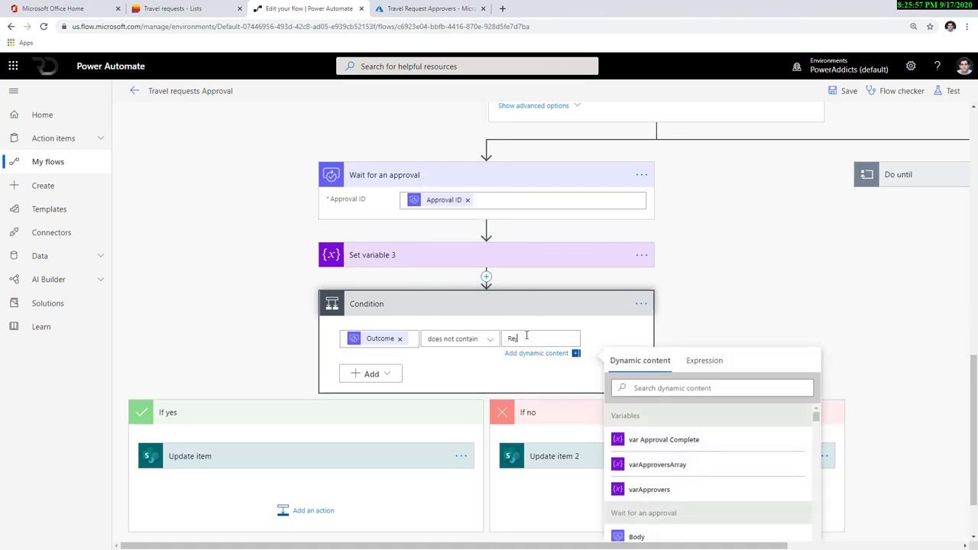
pyautogui.click(737, 332)
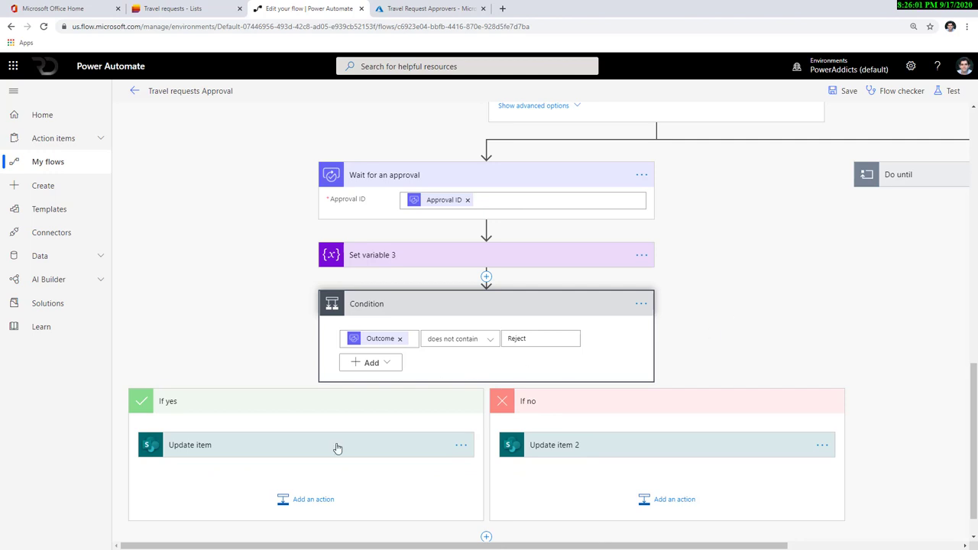
pyautogui.scroll(3, 531, 356)
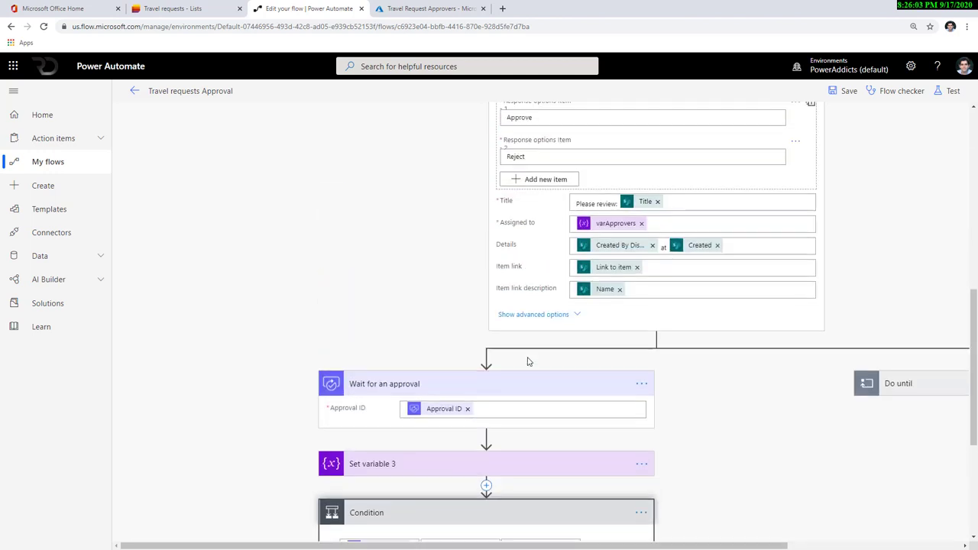
pyautogui.scroll(-2, 527, 362)
pyautogui.scroll(5, 587, 483)
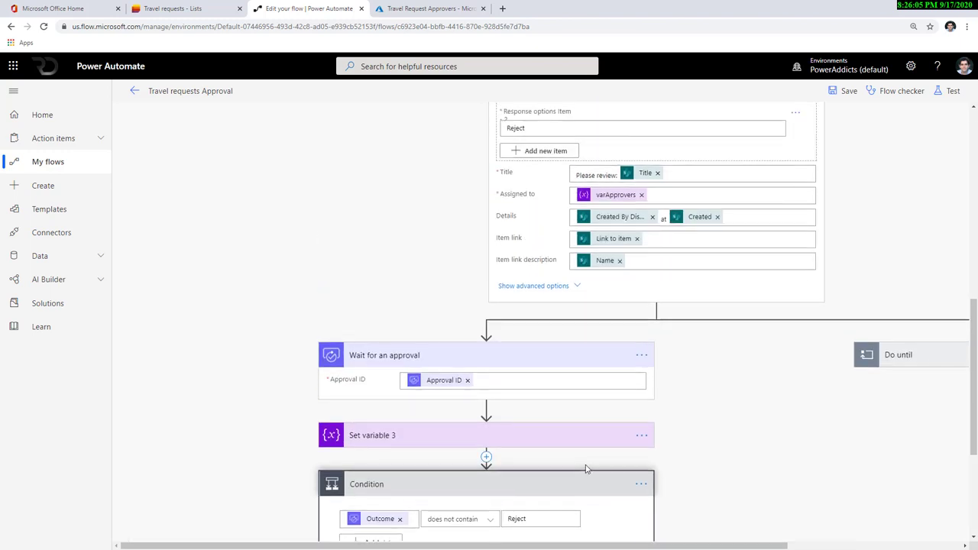
pyautogui.scroll(-4, 587, 483)
pyautogui.click(887, 351)
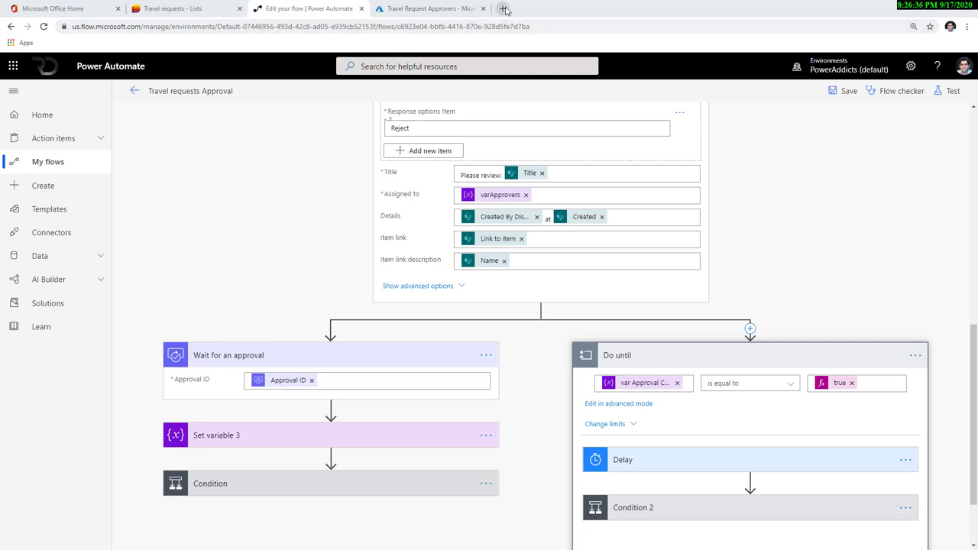
# Open flow.microsoft.com in a new browser tab and go to the environment's data entities
pyautogui.click(502, 9)
pyautogui.write('flow.microsoft.com')
pyautogui.press('Return')
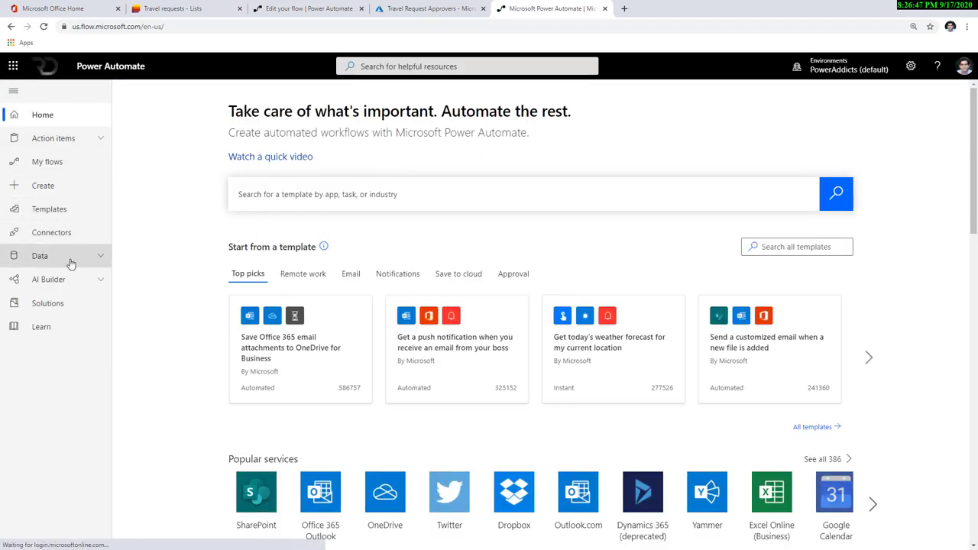
pyautogui.click(98, 257)
pyautogui.click(68, 281)
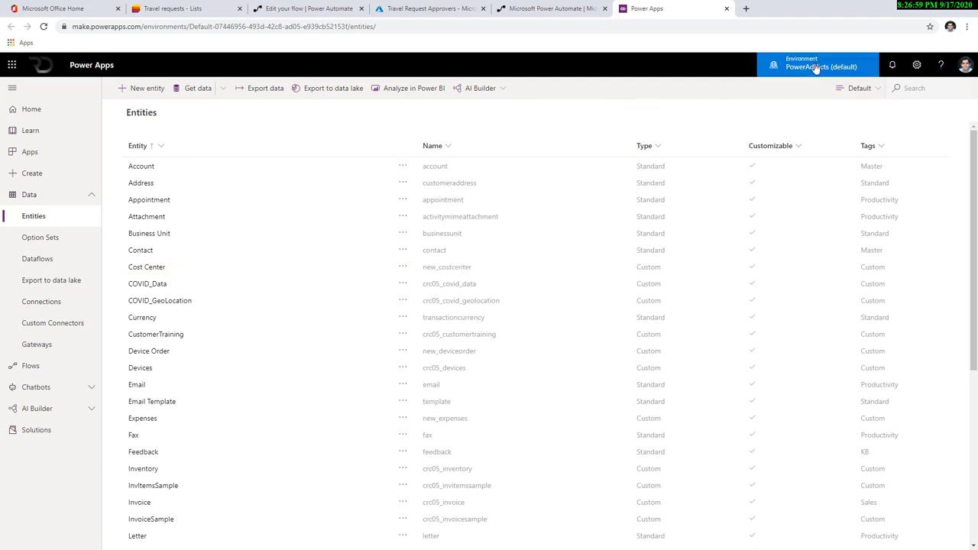
# Show all entities in the list and search them for Approval
pyautogui.click(860, 87)
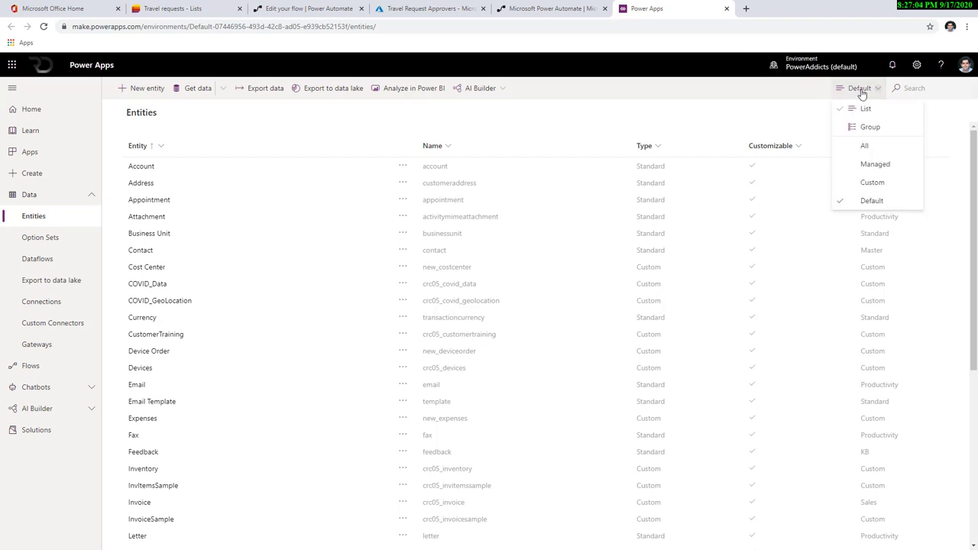
pyautogui.click(865, 145)
pyautogui.click(907, 89)
pyautogui.write('A')
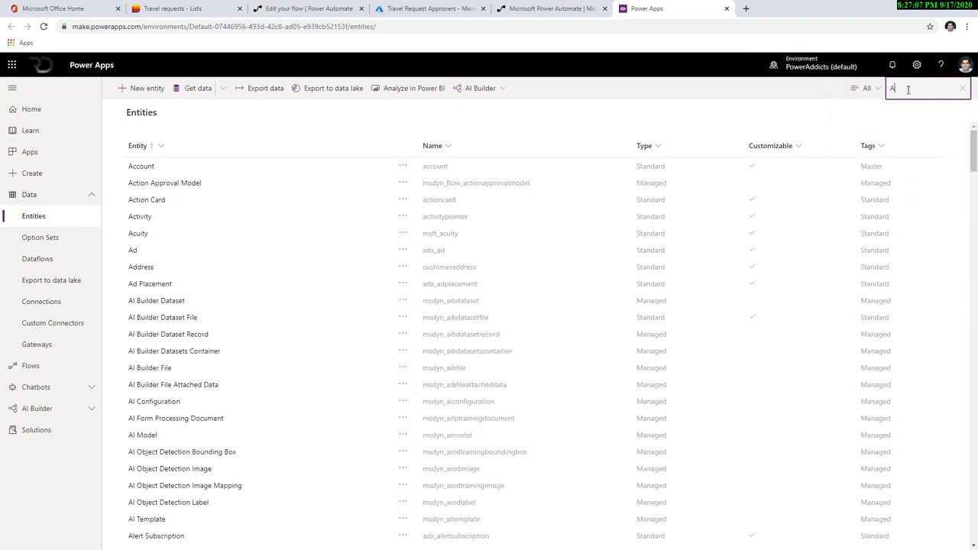
pyautogui.write('pproval')
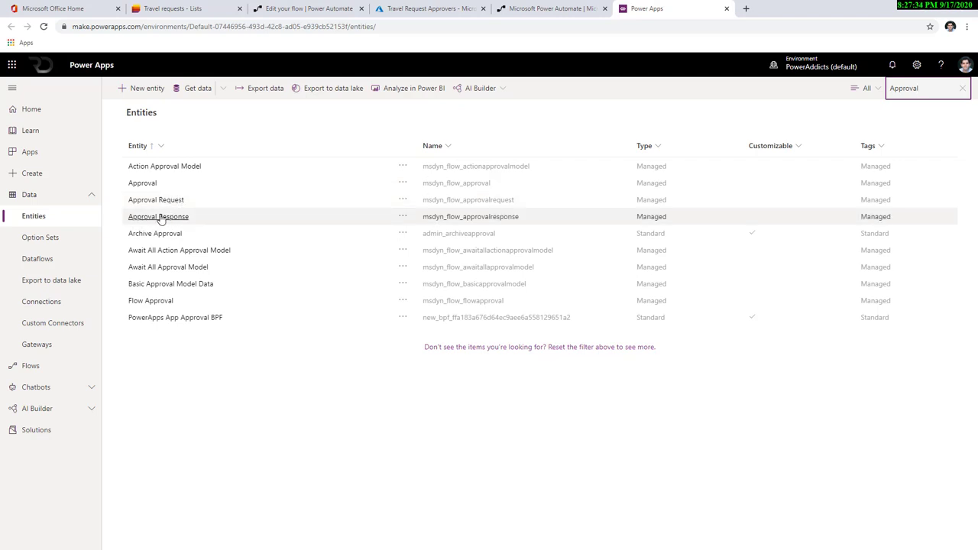
# Open the data of the Approval Response entity and show all its fields
pyautogui.click(162, 219)
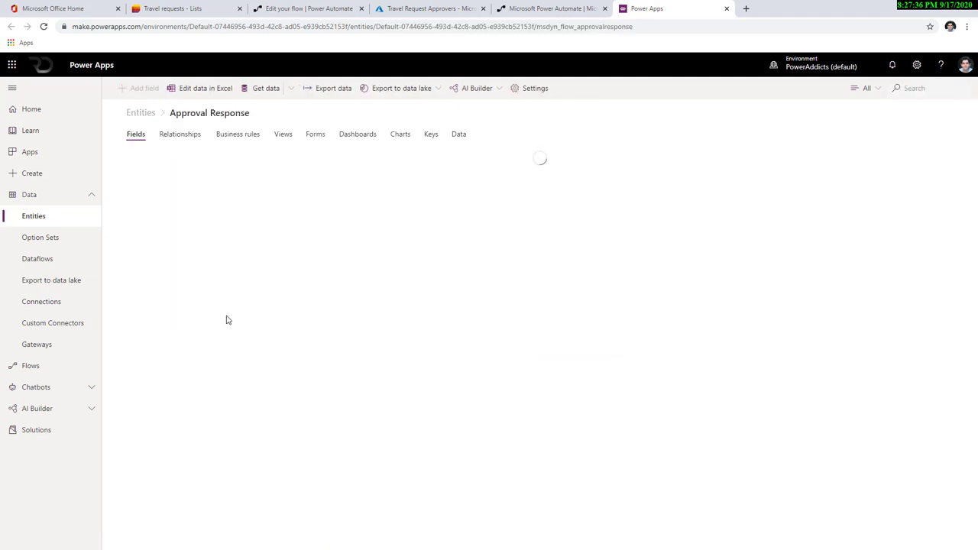
pyautogui.click(457, 135)
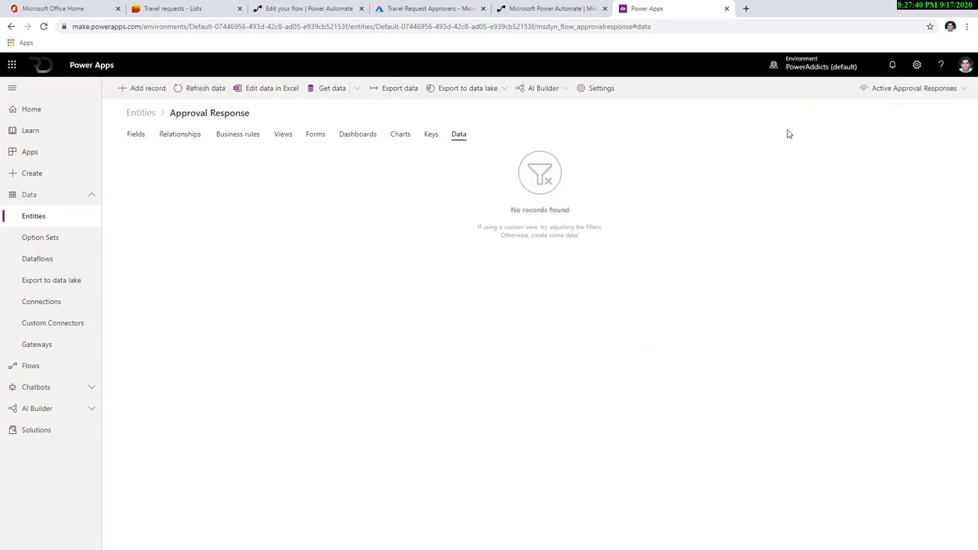
pyautogui.click(923, 90)
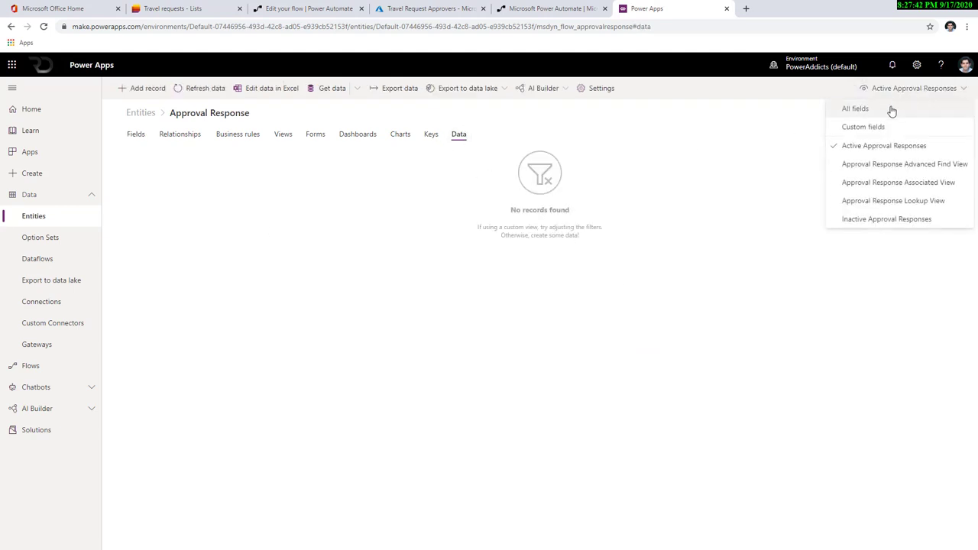
pyautogui.click(890, 109)
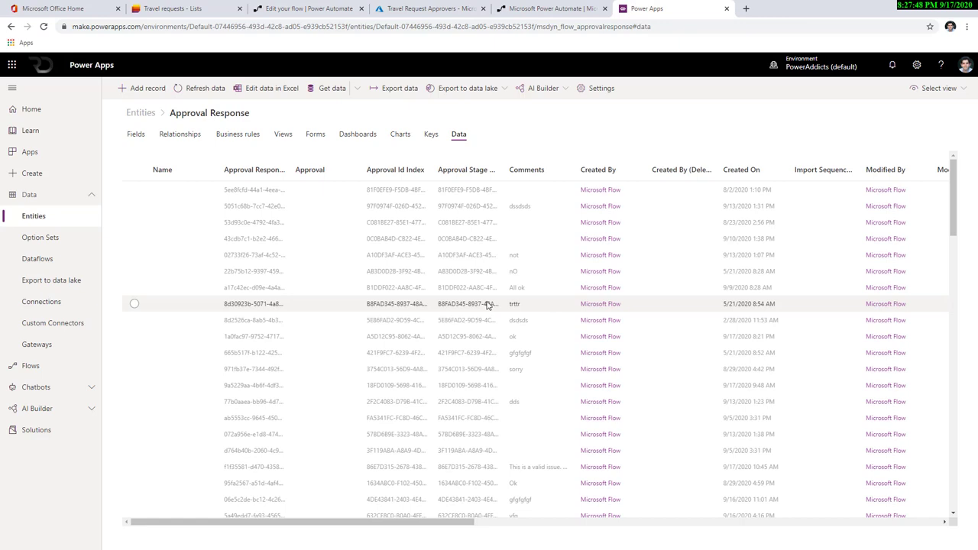
# Look through the Approval Response records and widen the Approval Id Index column to show the full IDs
pyautogui.scroll(-5, 429, 345)
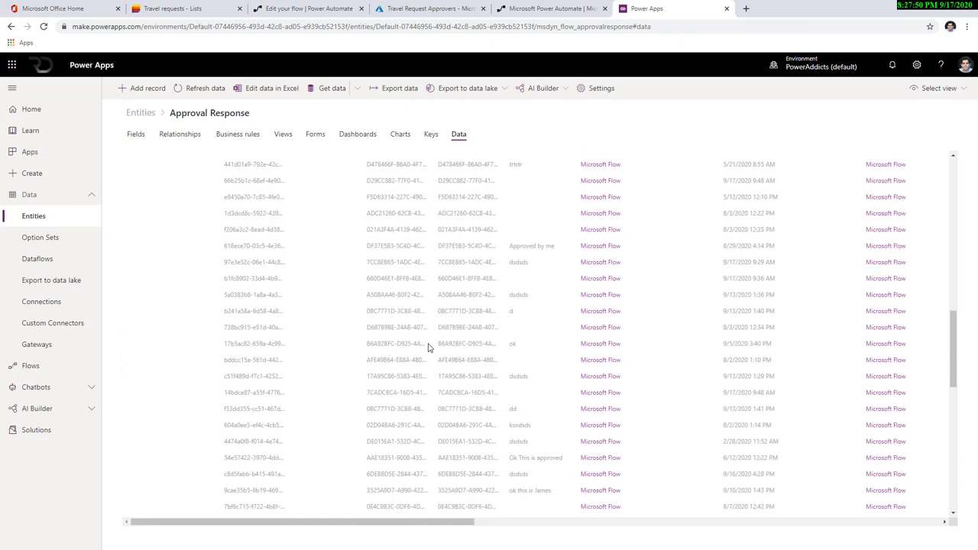
pyautogui.scroll(5, 428, 349)
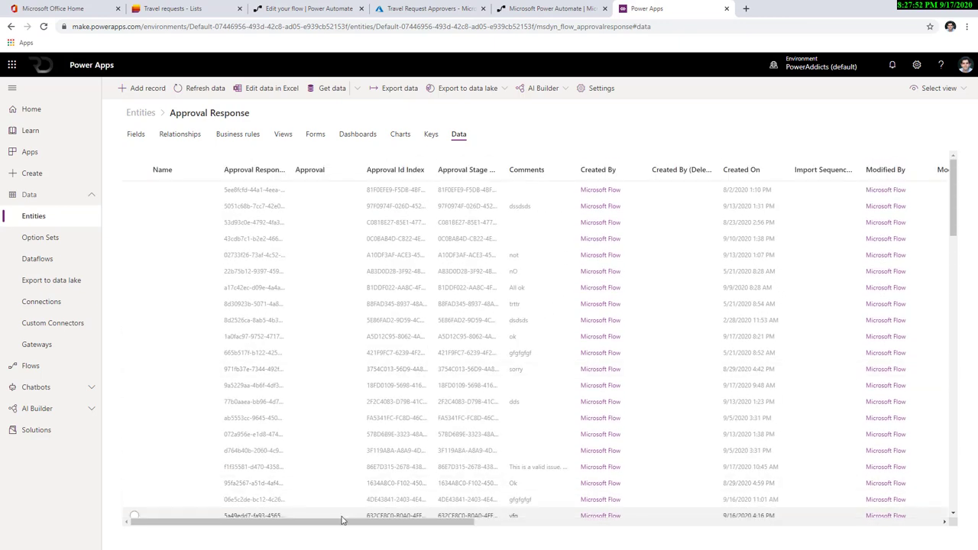
pyautogui.moveTo(344, 529); pyautogui.dragTo(448, 192)
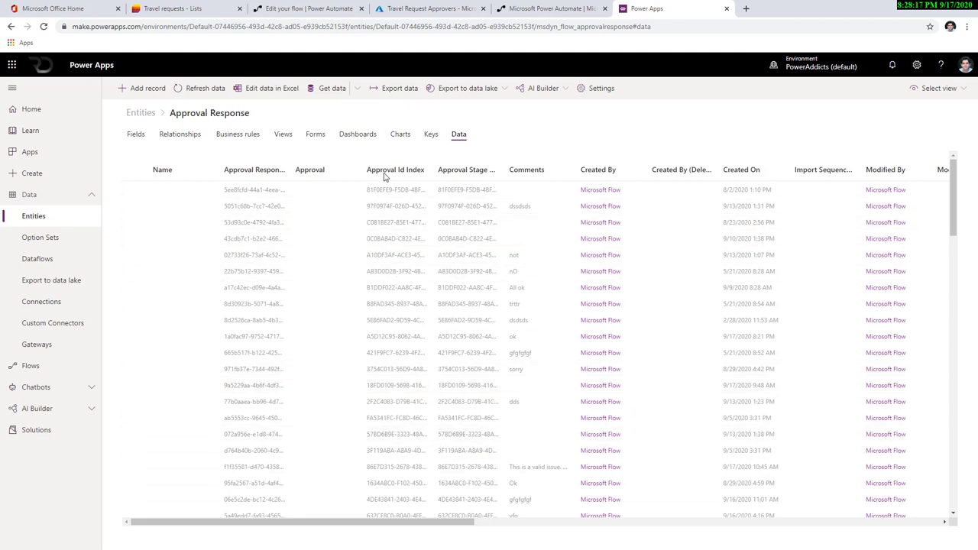
pyautogui.moveTo(436, 169); pyautogui.dragTo(516, 169)
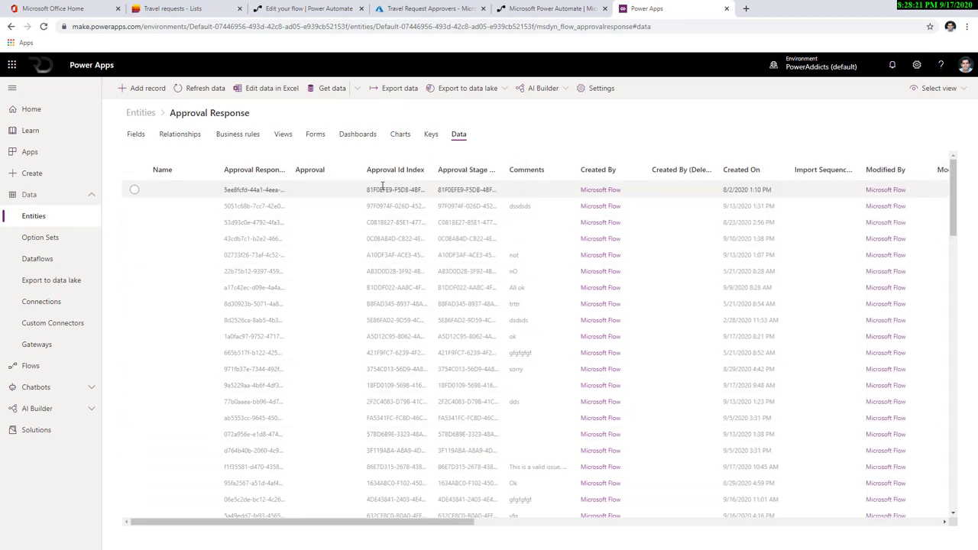
pyautogui.moveTo(432, 170); pyautogui.dragTo(531, 167)
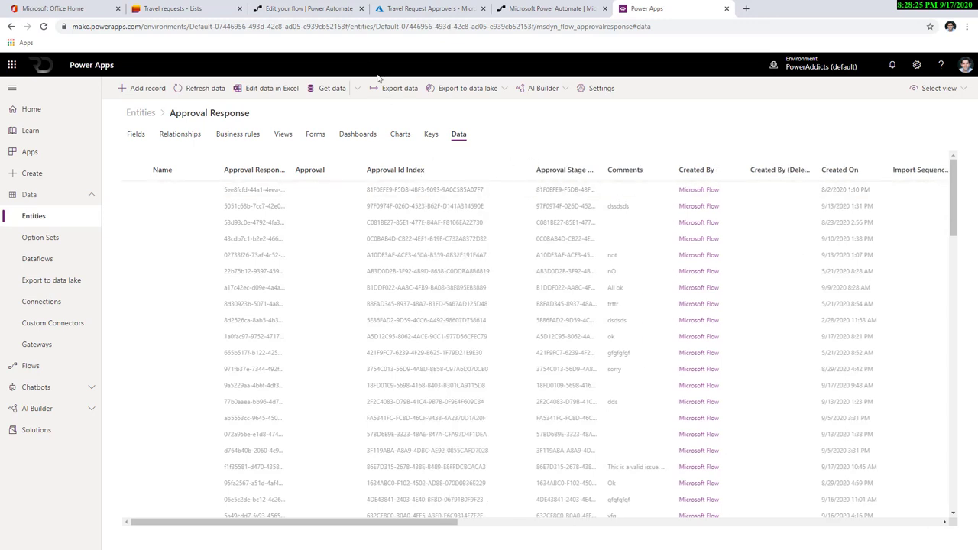
# Return to the Travel requests Approval flow and examine the Approval ID reference in Wait for an approval
pyautogui.click(305, 8)
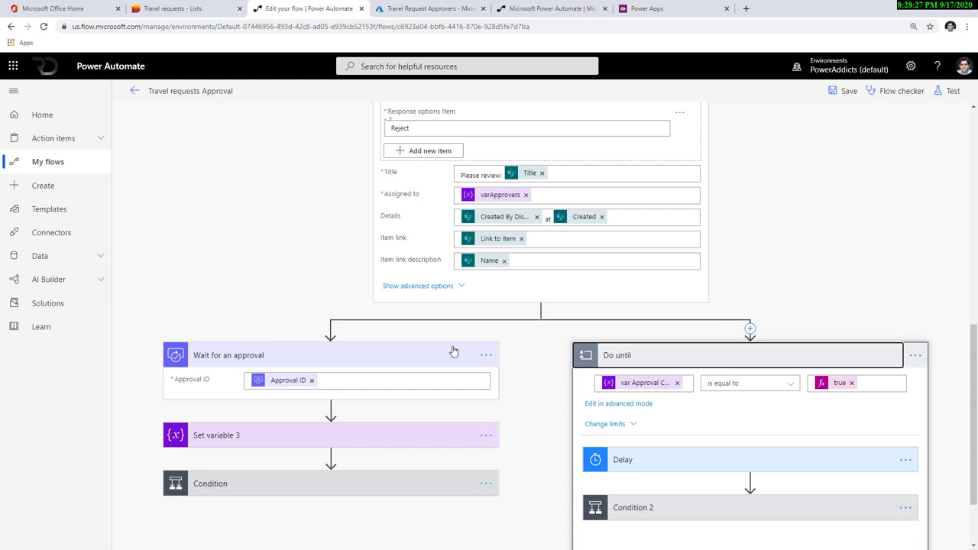
pyautogui.moveTo(299, 383)
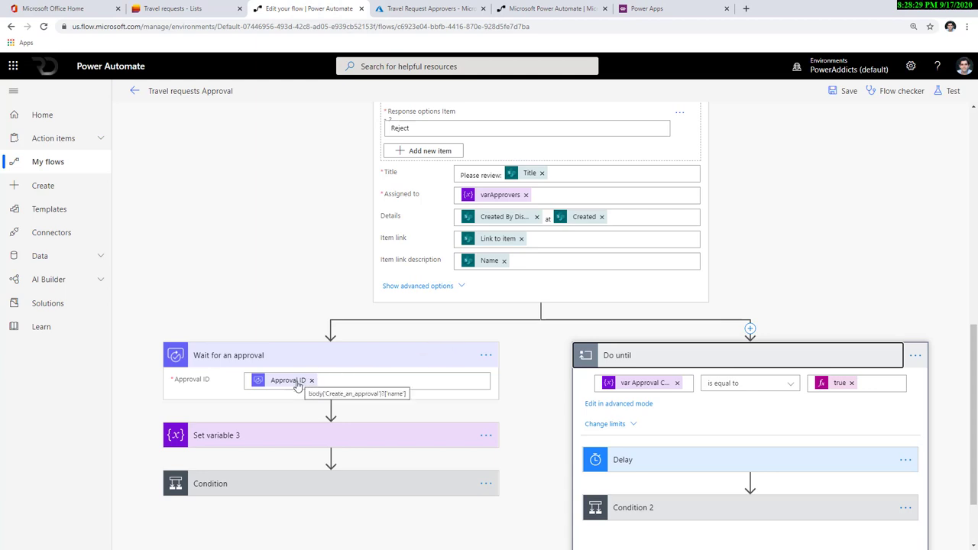
pyautogui.scroll(2, 299, 384)
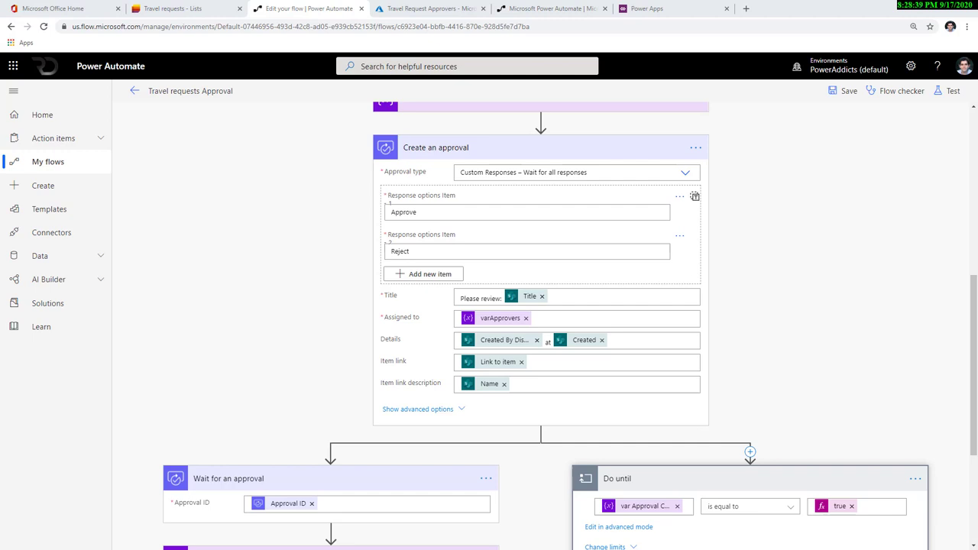
# Expand Condition 2 inside the Do until loop and delete it
pyautogui.scroll(-5, 532, 377)
pyautogui.click(762, 425)
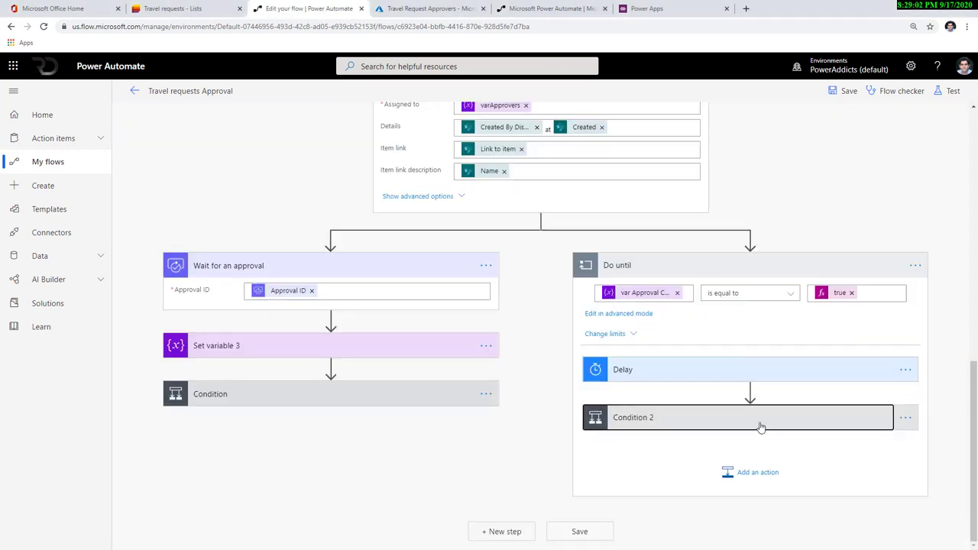
pyautogui.click(760, 426)
pyautogui.scroll(-1, 701, 430)
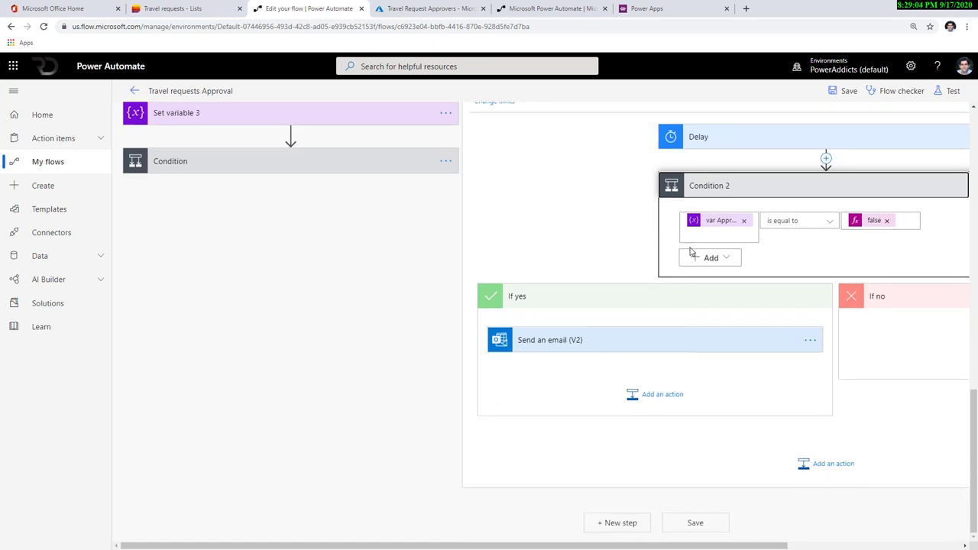
pyautogui.moveTo(670, 546); pyautogui.dragTo(843, 545)
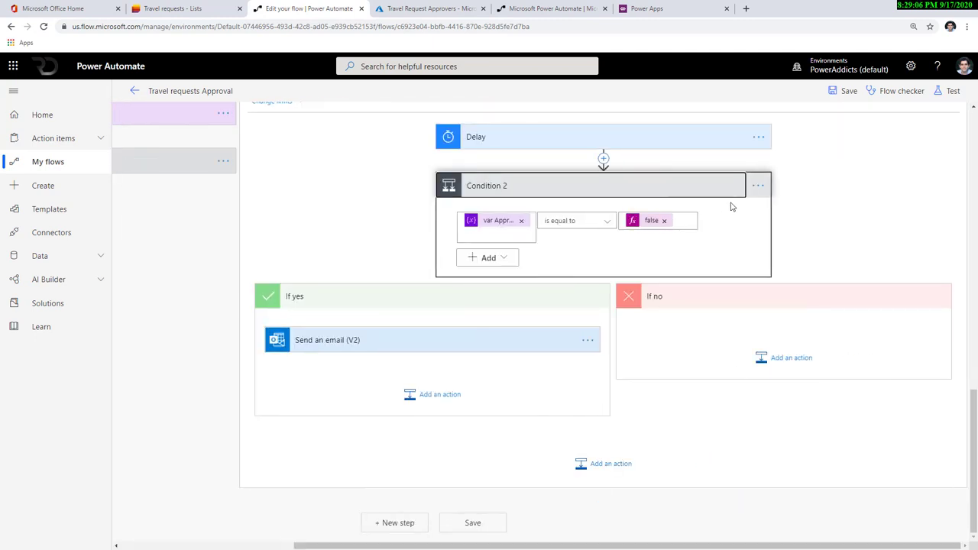
pyautogui.click(758, 185)
pyautogui.click(824, 324)
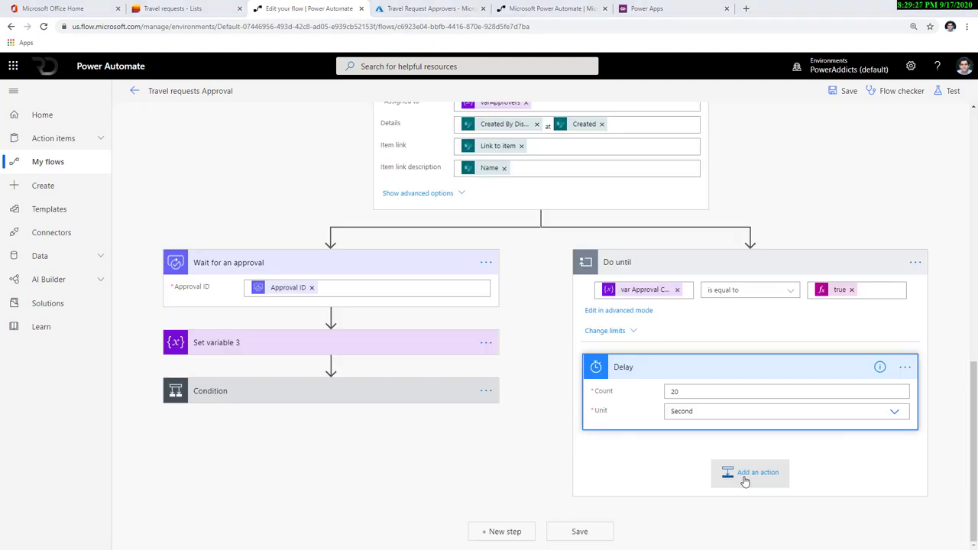
# Add an Apply to each control after the Delay in the Do until loop, with varApproversArray as its input
pyautogui.click(745, 474)
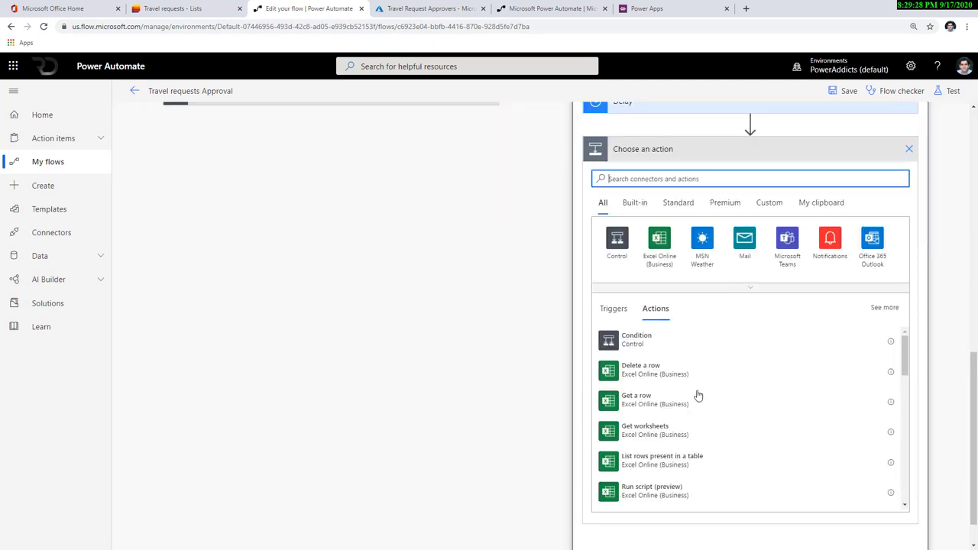
pyautogui.write('apply to')
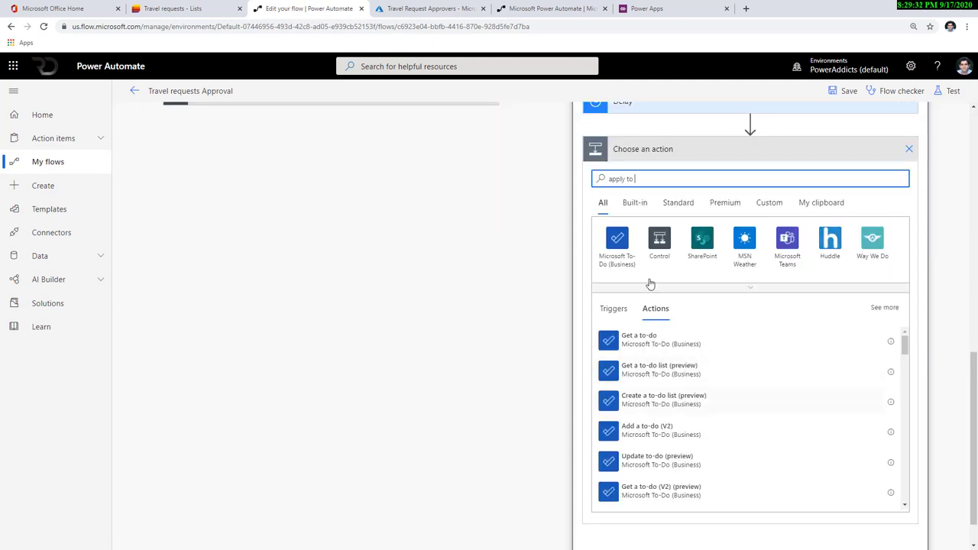
pyautogui.click(650, 240)
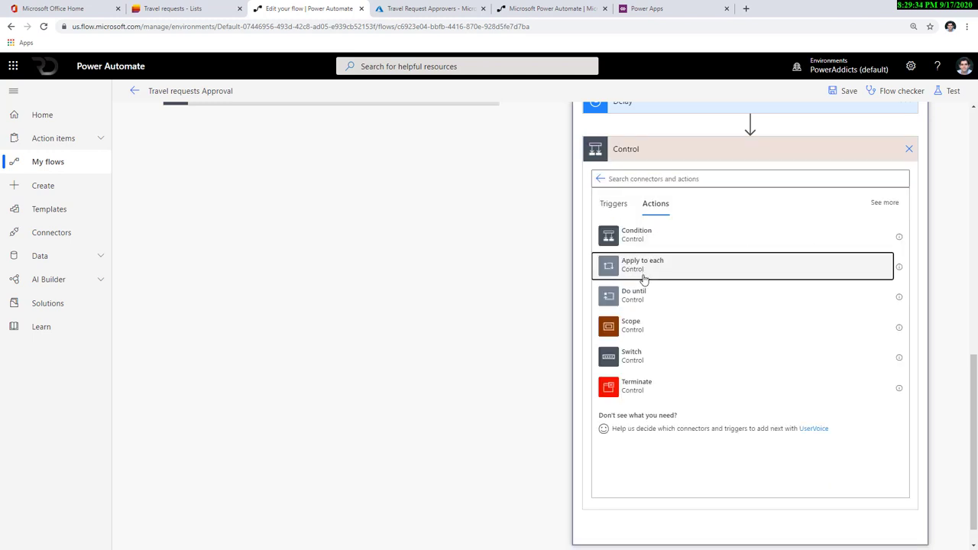
pyautogui.click(645, 277)
pyautogui.click(670, 360)
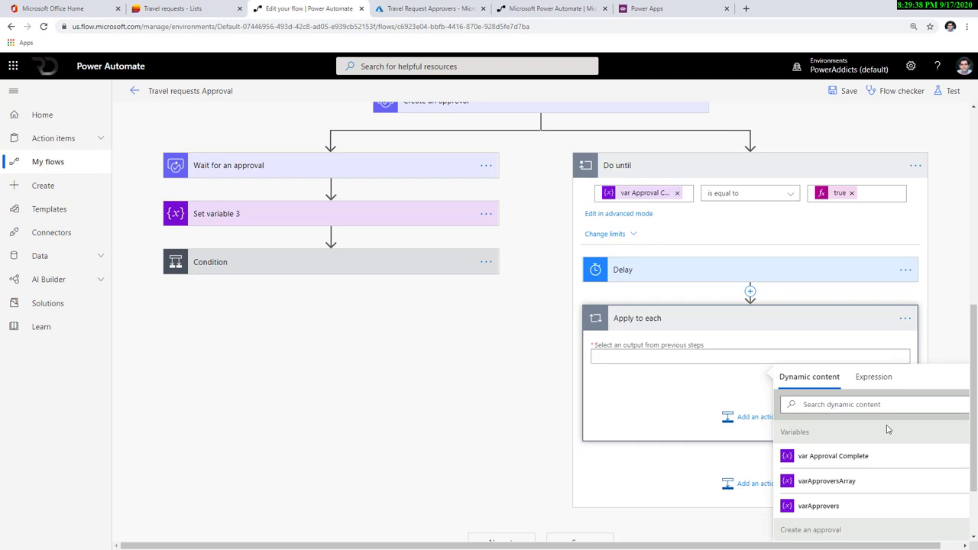
pyautogui.click(841, 482)
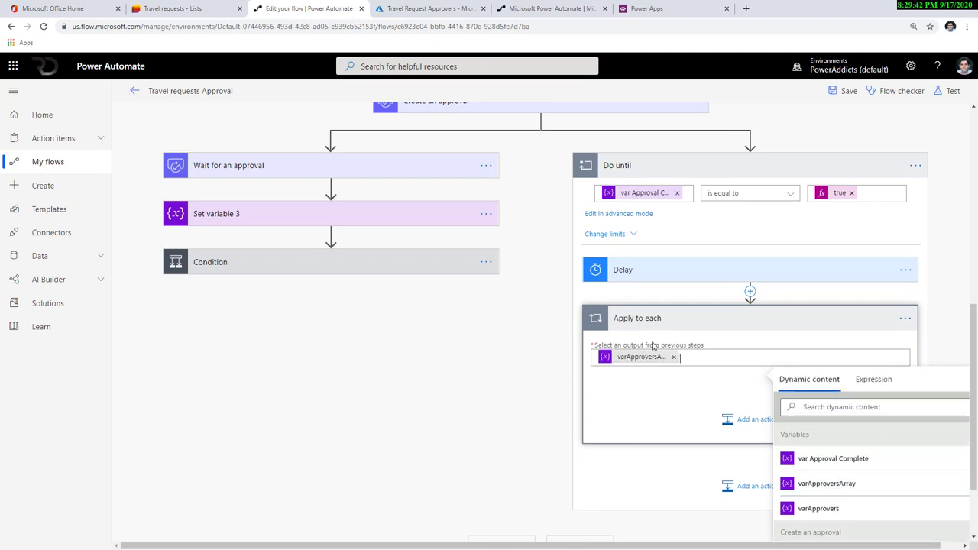
pyautogui.click(654, 373)
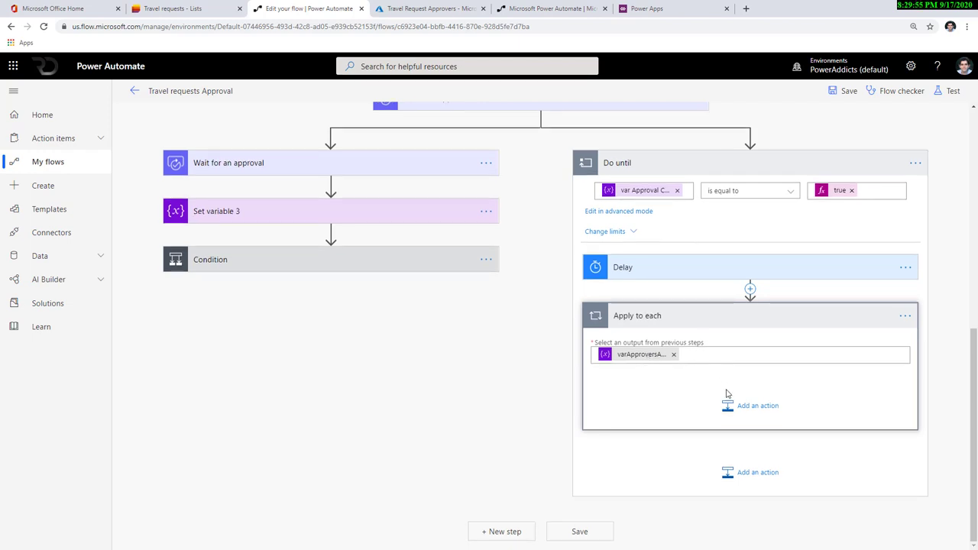
# Add the premium Common Data Service List records action inside the Apply to each loop
pyautogui.click(753, 406)
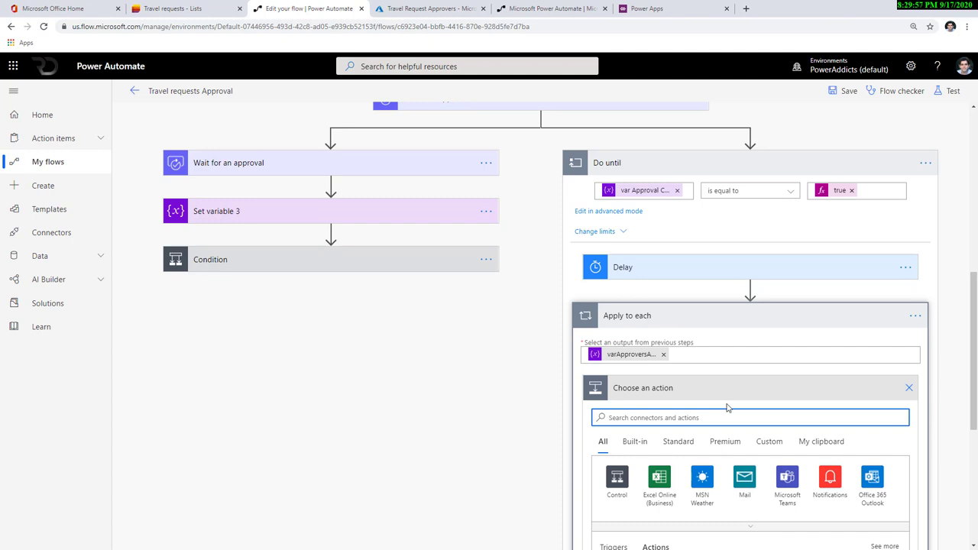
pyautogui.scroll(-4, 476, 137)
pyautogui.write('l')
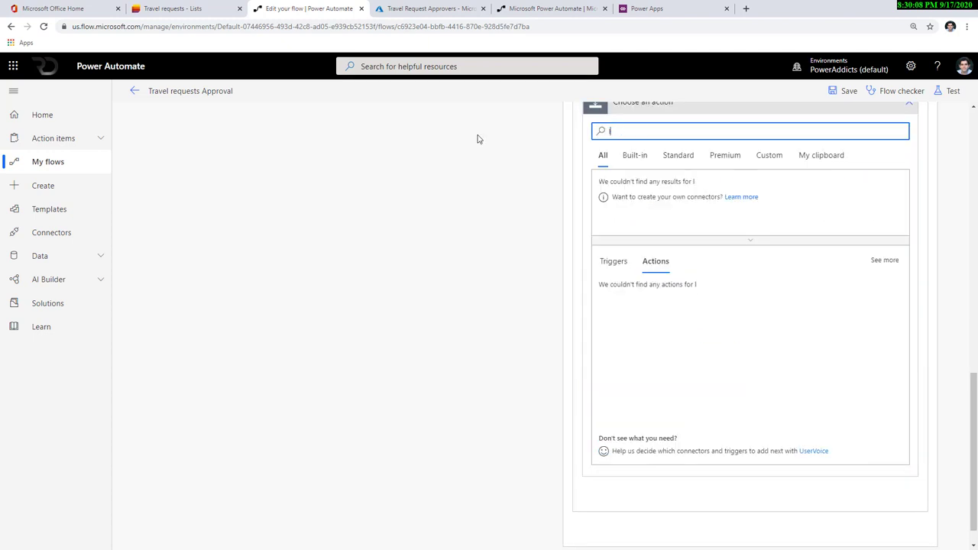
pyautogui.write('ist records')
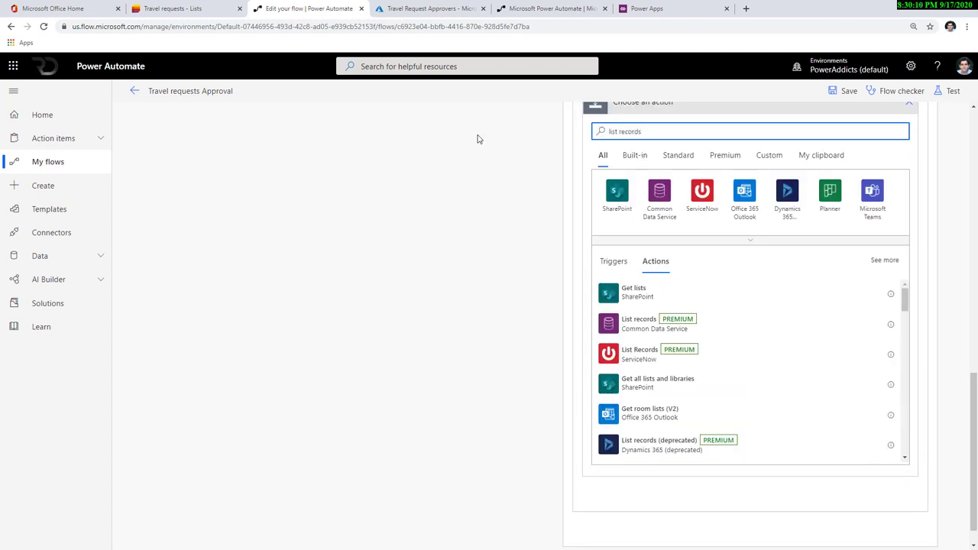
pyautogui.click(642, 324)
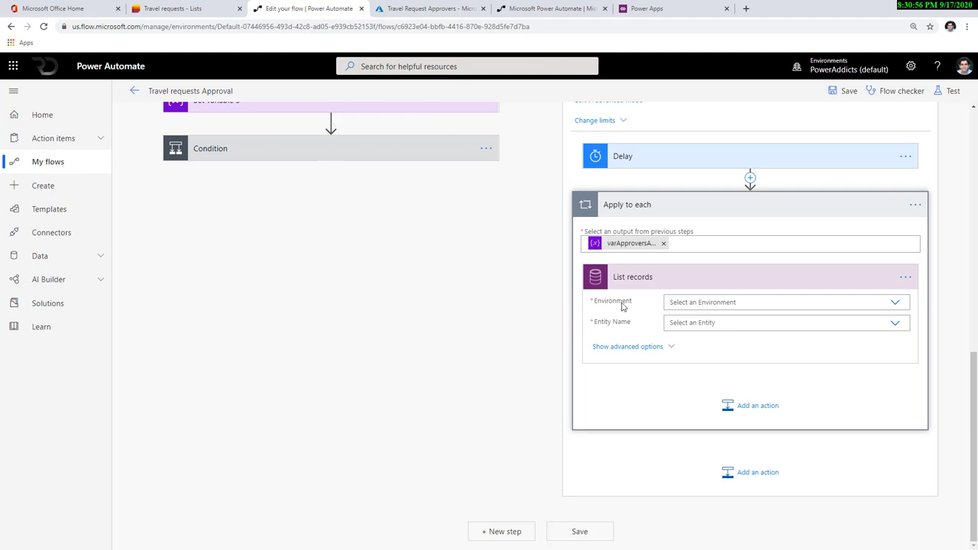
# Set the List records environment to (Current) and its entity to Approval Responses
pyautogui.click(901, 304)
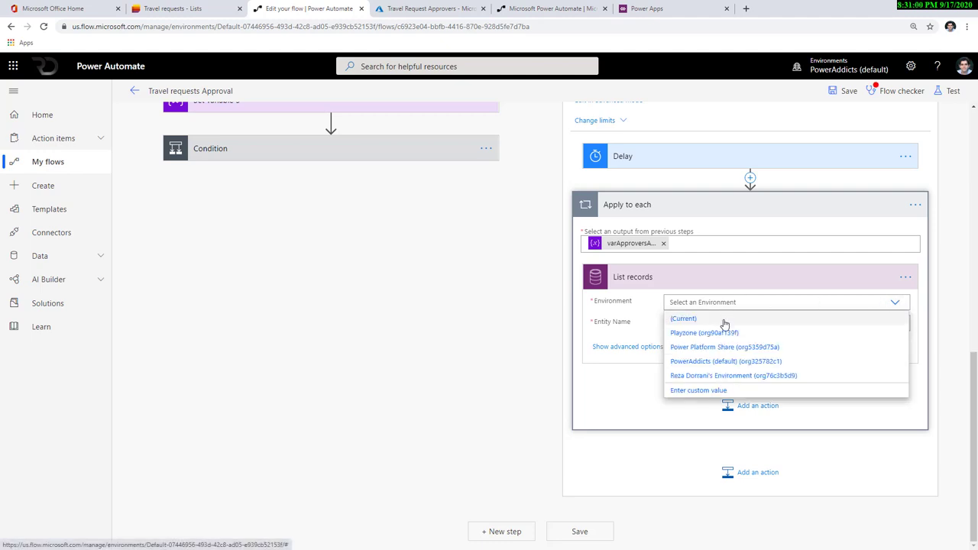
pyautogui.click(725, 321)
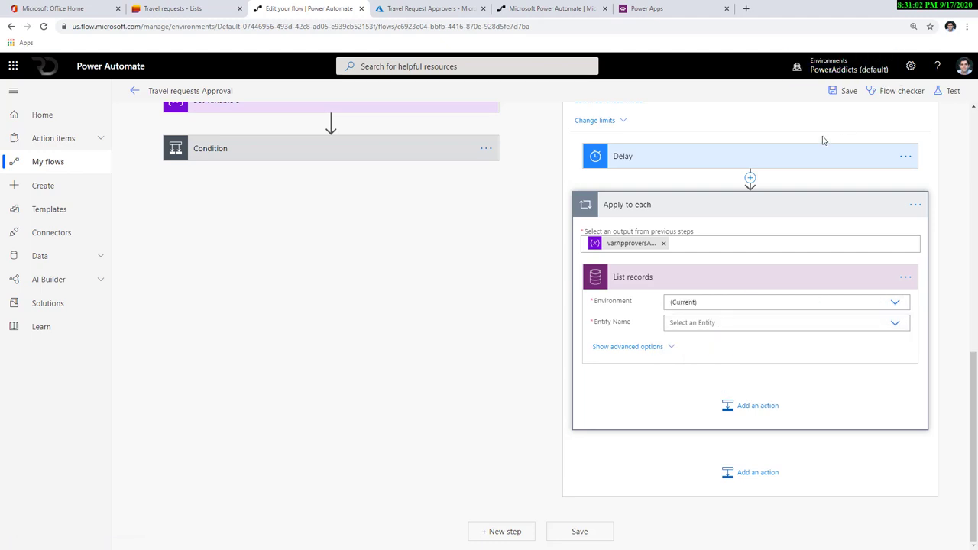
pyautogui.click(893, 321)
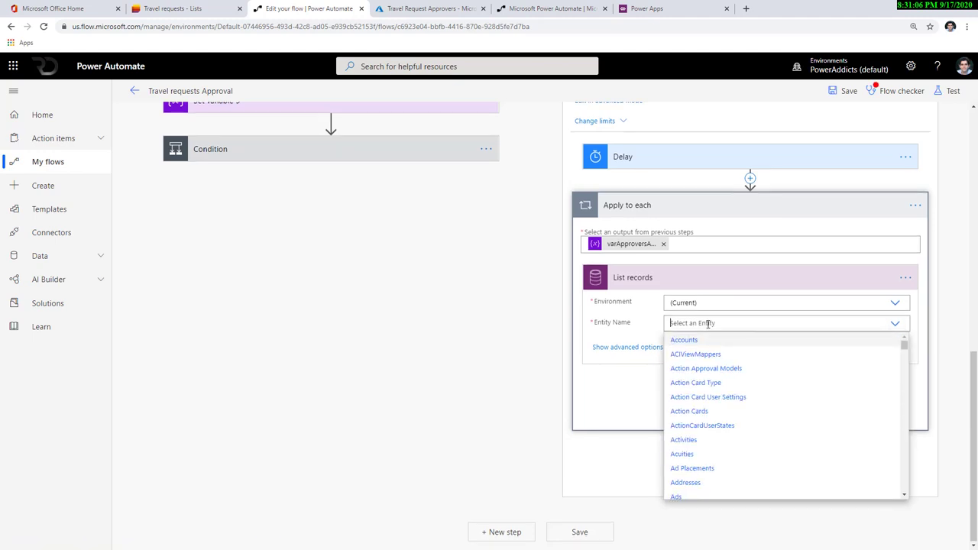
pyautogui.write('approval res')
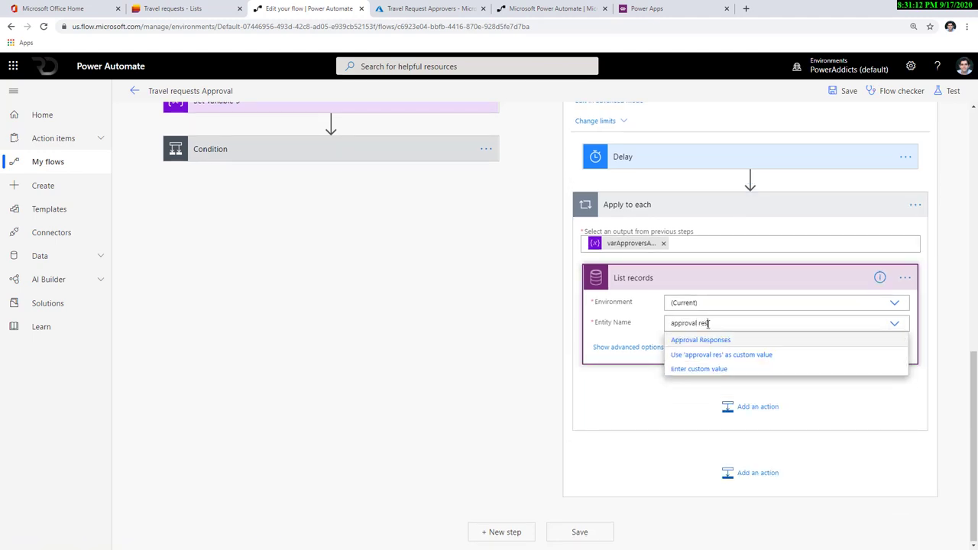
pyautogui.click(709, 341)
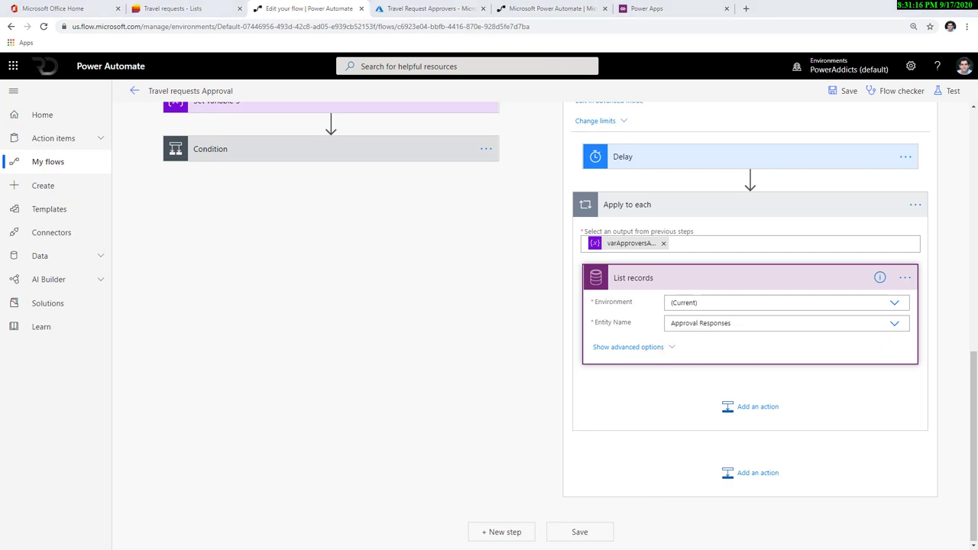
# Reveal the List records advanced options and copy the Approval Id Index field's internal name from the Approval Response entity in Power Apps
pyautogui.click(668, 349)
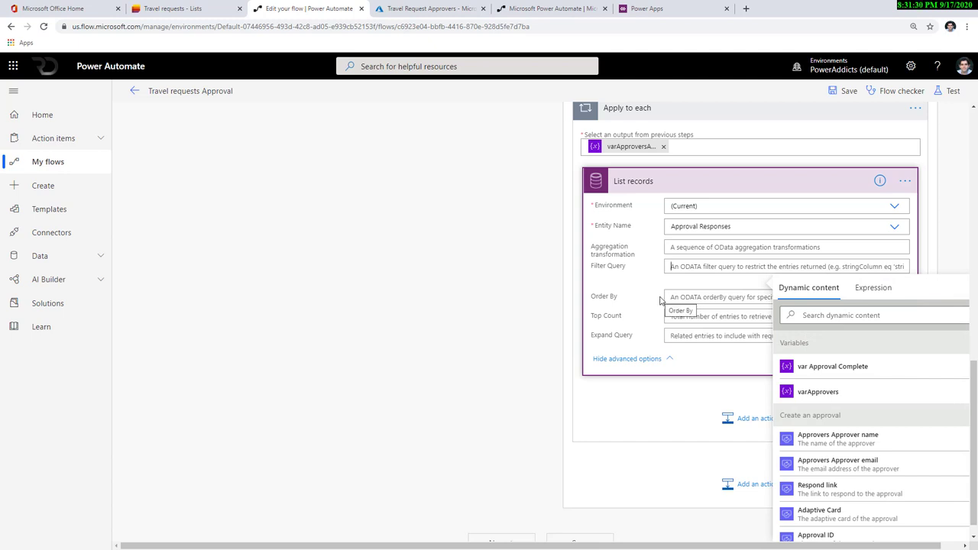
pyautogui.click(646, 9)
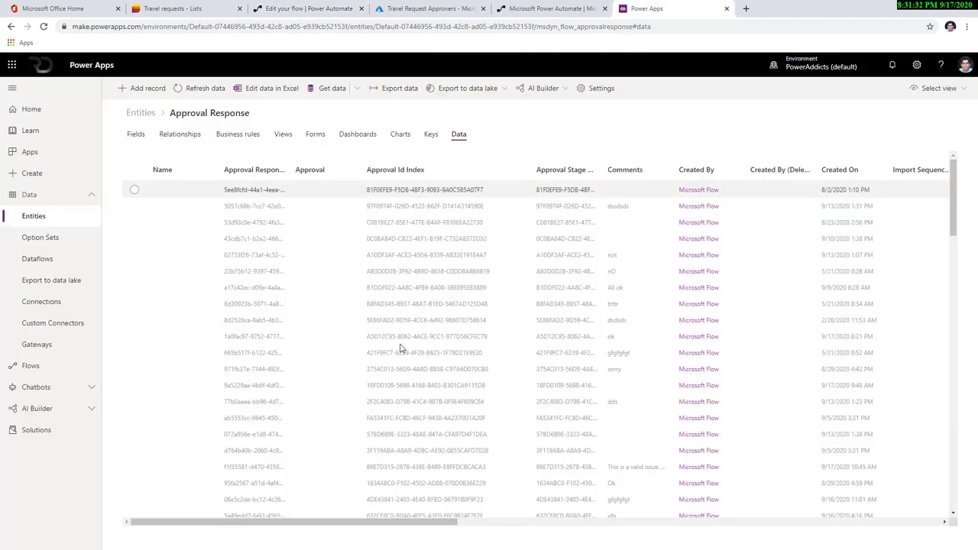
pyautogui.click(136, 134)
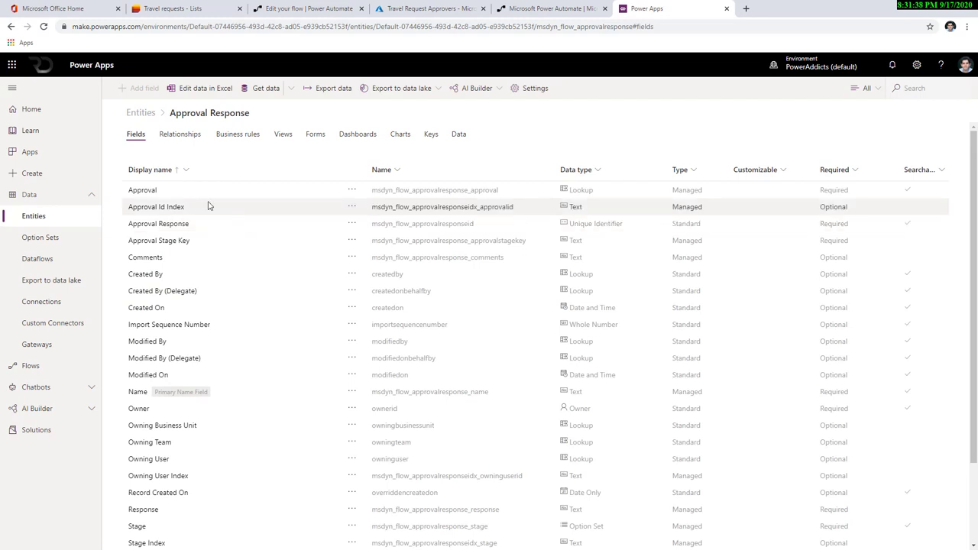
pyautogui.moveTo(525, 209); pyautogui.dragTo(349, 214)
pyautogui.hotkey('ctrl', 'c')
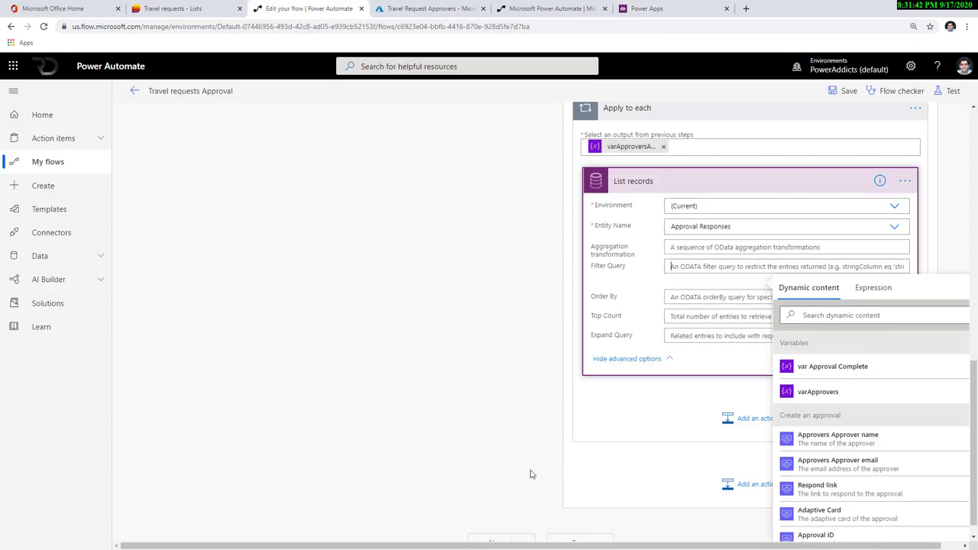
# Back in the Power Automate flow, enter msdyn_flow_approvalresponseidx_approvalid eq '' as the List records Filter Query
pyautogui.click(309, 8)
pyautogui.click(687, 267)
pyautogui.hotkey('ctrl', 'v')
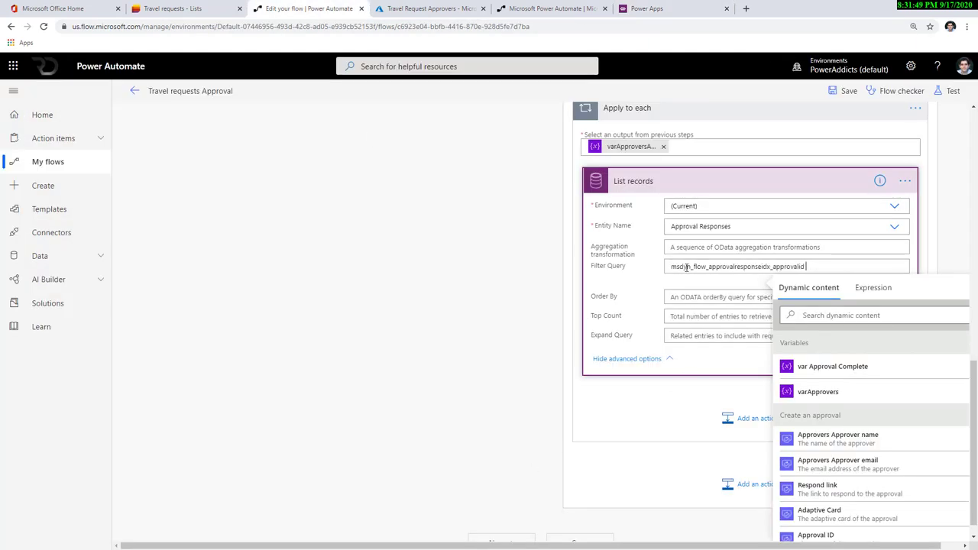
pyautogui.write('eq')
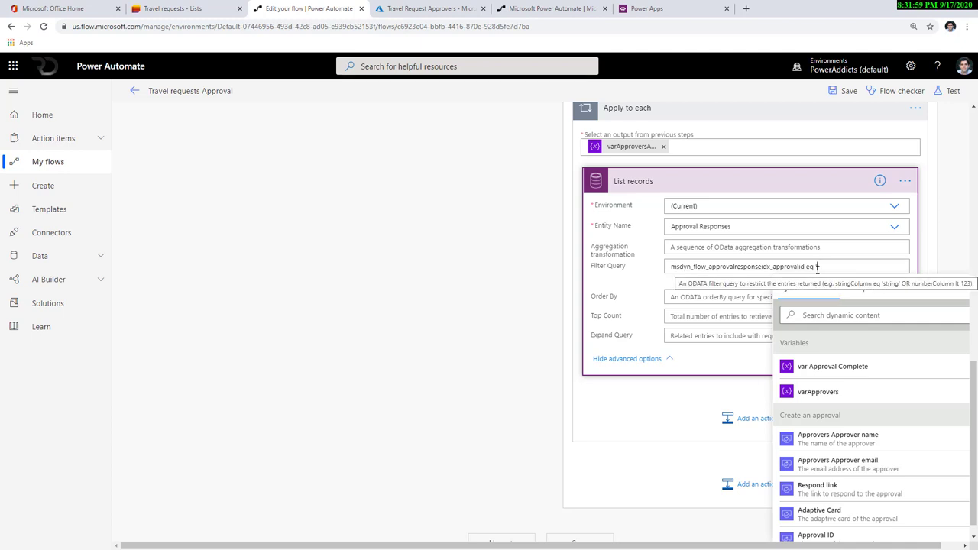
pyautogui.write("''")
# Insert a toUpper expression wrapping the Approval ID from Create an approval between the quotes of the Filter Query
pyautogui.click(819, 314)
pyautogui.write('app')
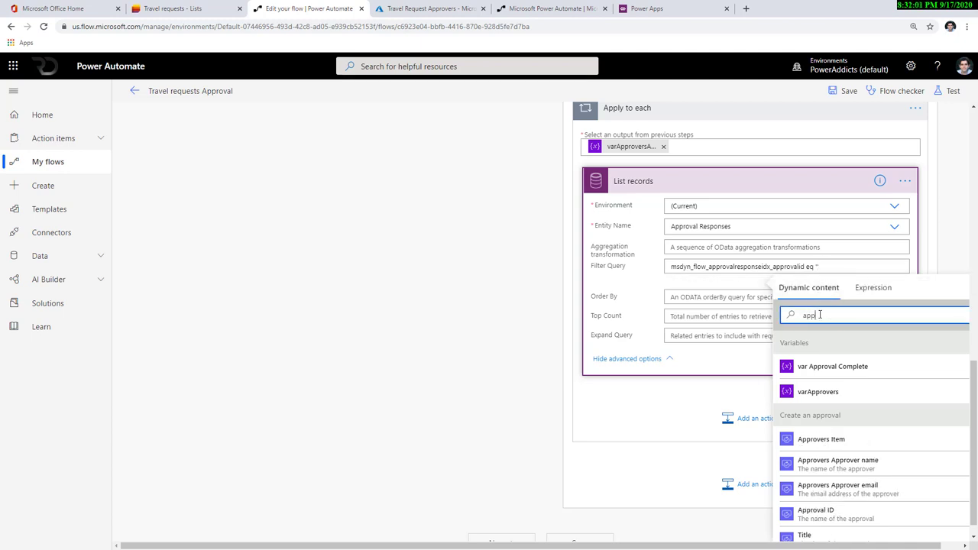
pyautogui.write('roval id')
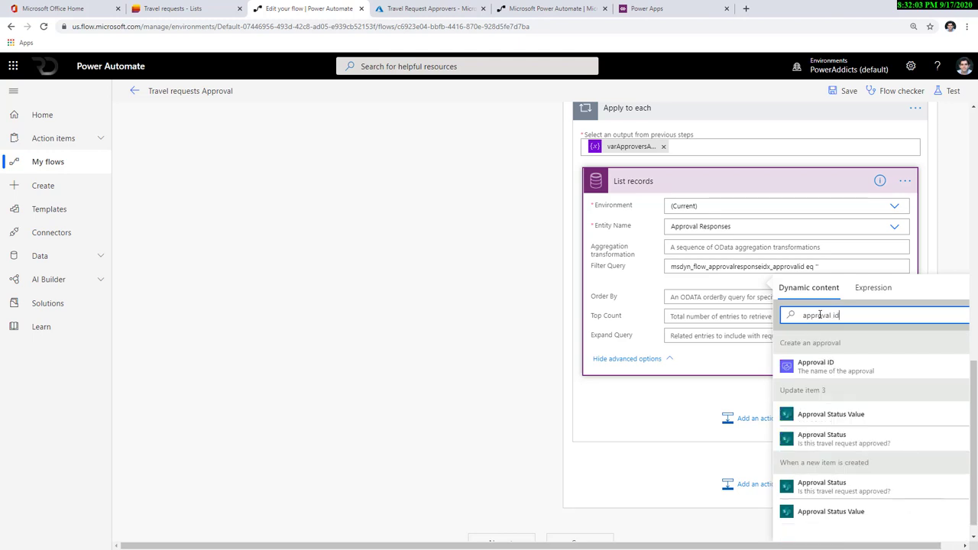
pyautogui.click(866, 289)
pyautogui.write('toUpper')
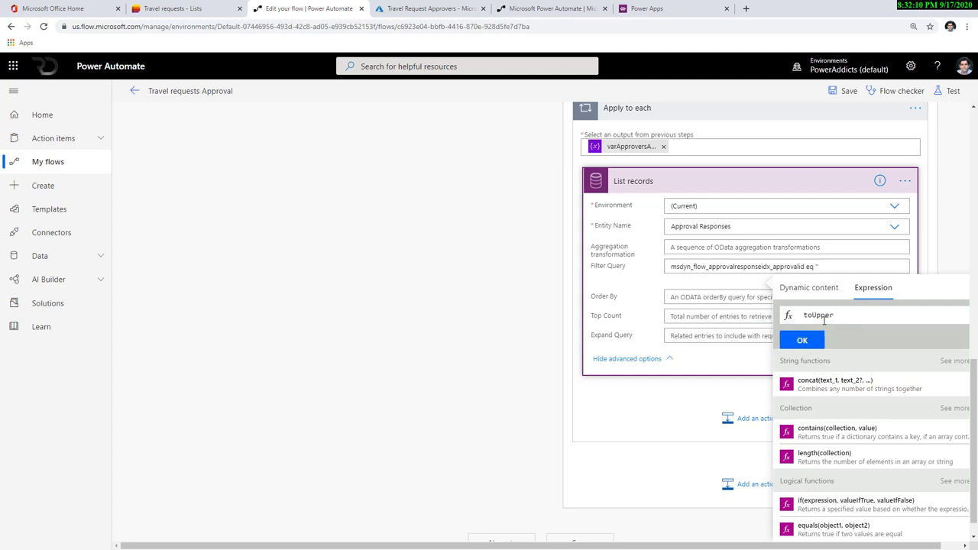
pyautogui.write('(')
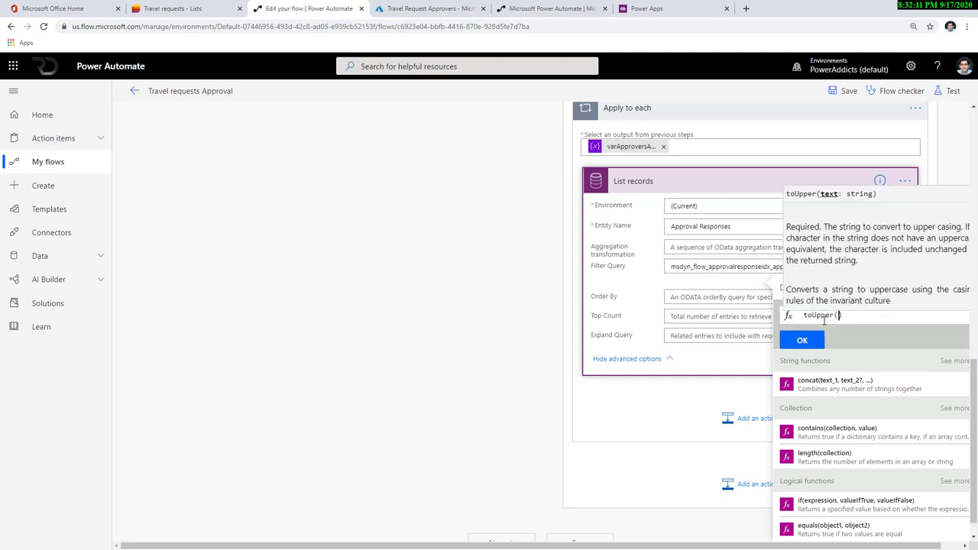
pyautogui.click(876, 315)
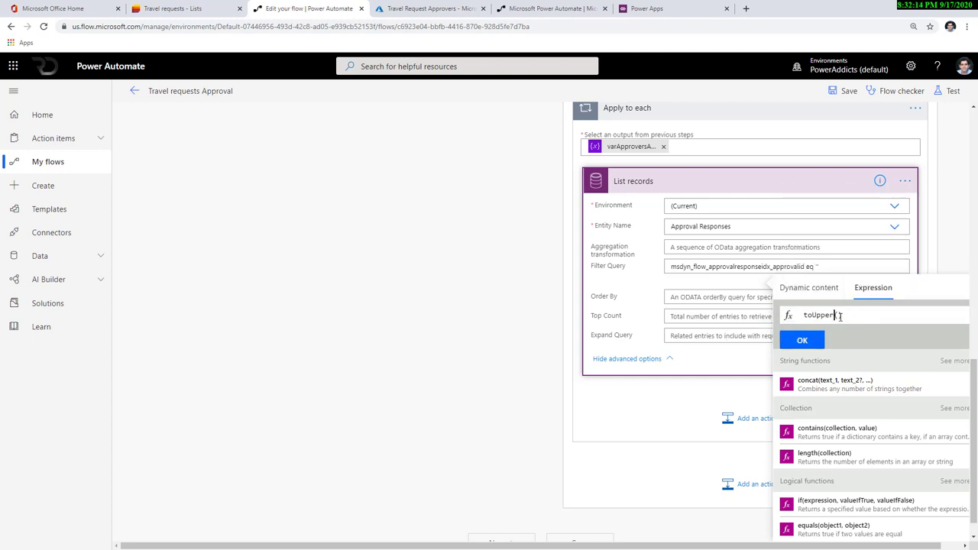
pyautogui.click(812, 292)
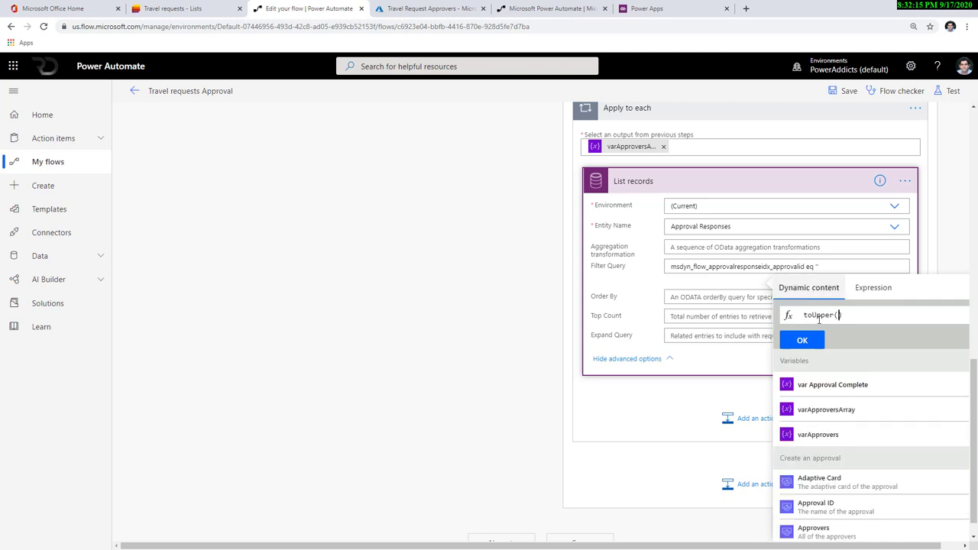
pyautogui.click(829, 508)
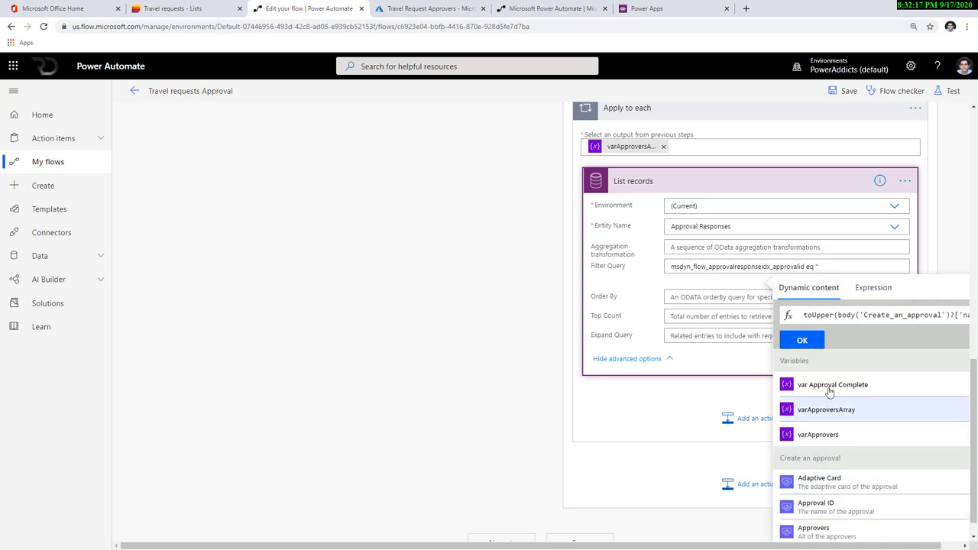
pyautogui.click(812, 347)
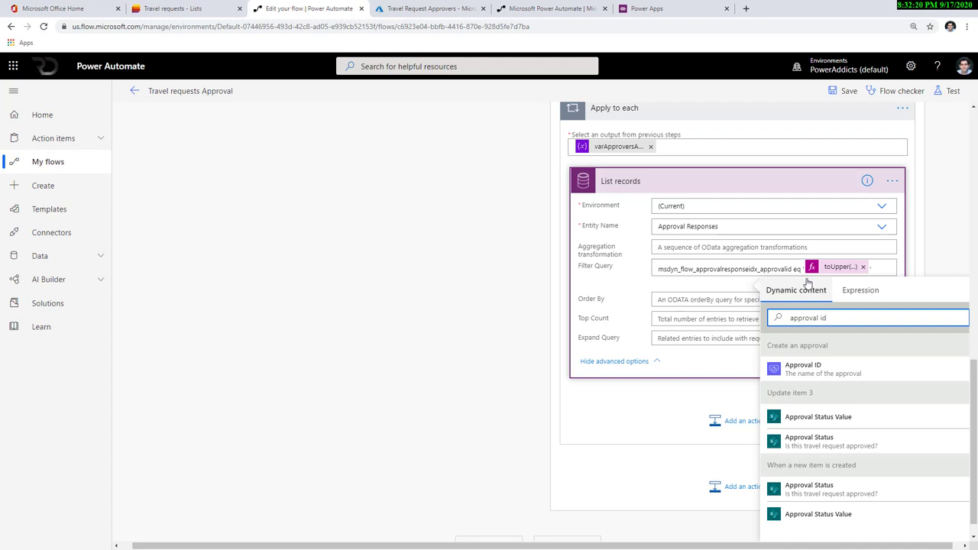
pyautogui.click(877, 267)
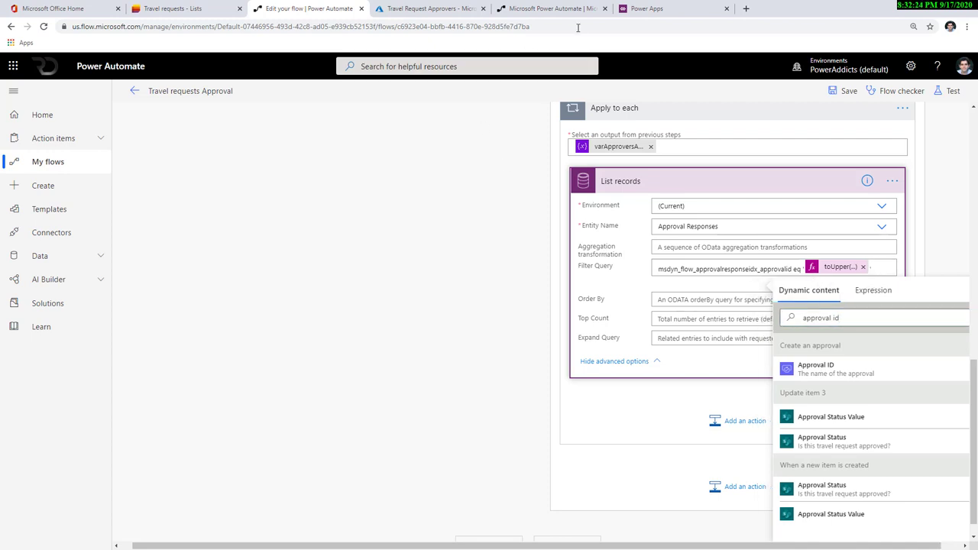
# Review the full Approval Id Index values in the Approval Response data in Power Apps, then return to the flow
pyautogui.click(647, 8)
pyautogui.click(458, 133)
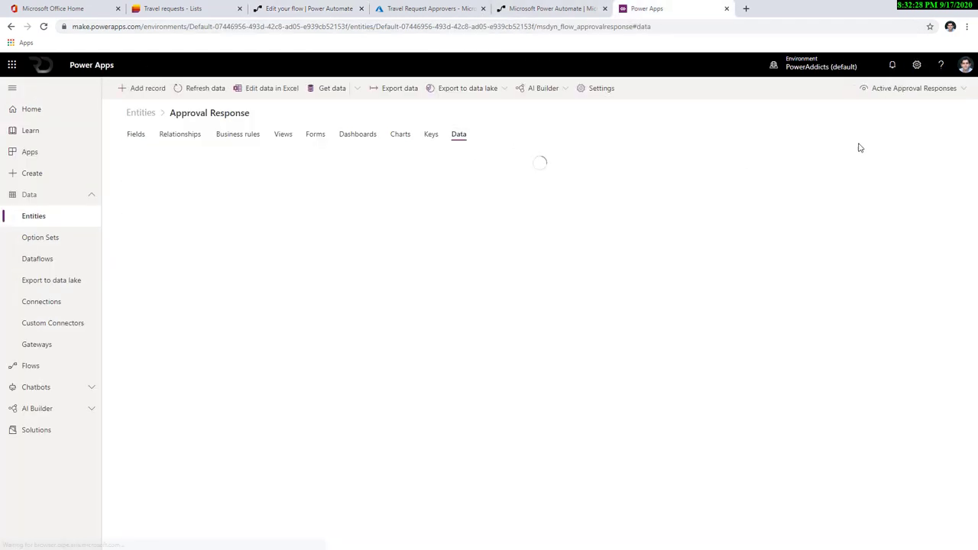
pyautogui.click(905, 87)
pyautogui.click(853, 110)
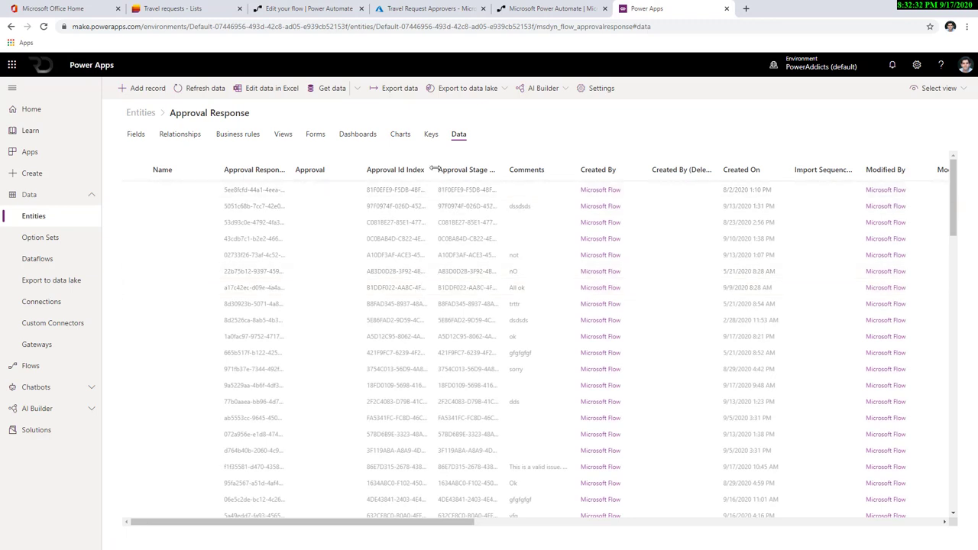
pyautogui.moveTo(435, 170); pyautogui.dragTo(566, 169)
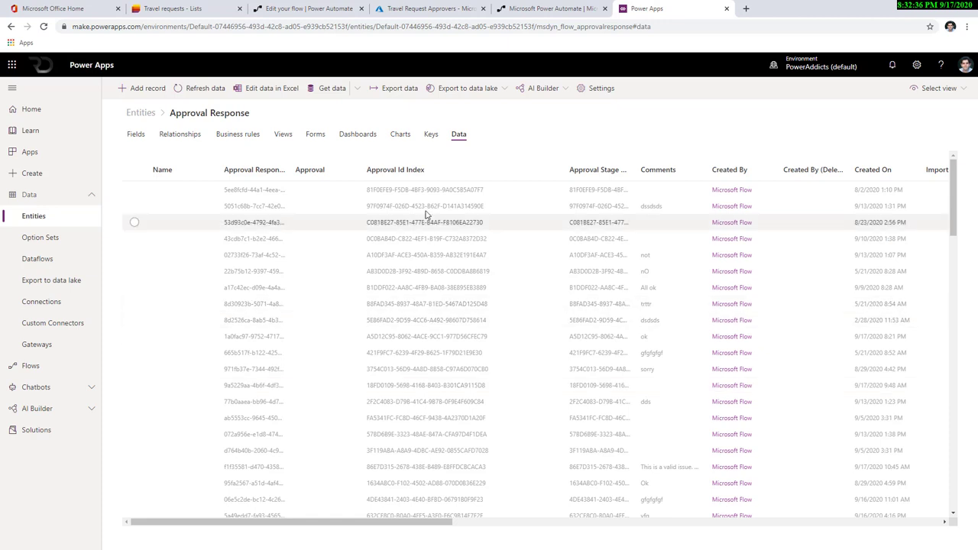
pyautogui.click(340, 6)
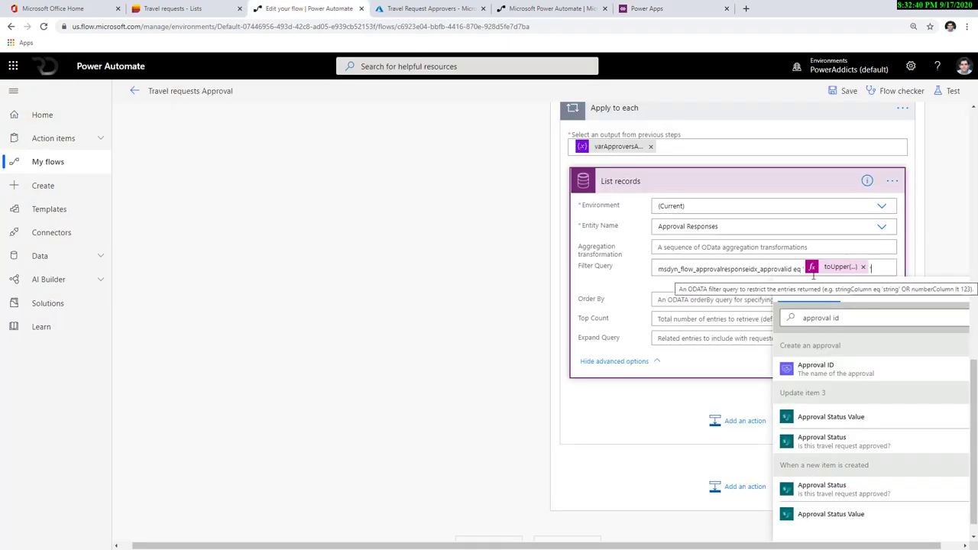
# Extend the Filter Query on a new line with and owninguser/internalemailaddress eq the loop's quoted Current item
pyautogui.press('Return')
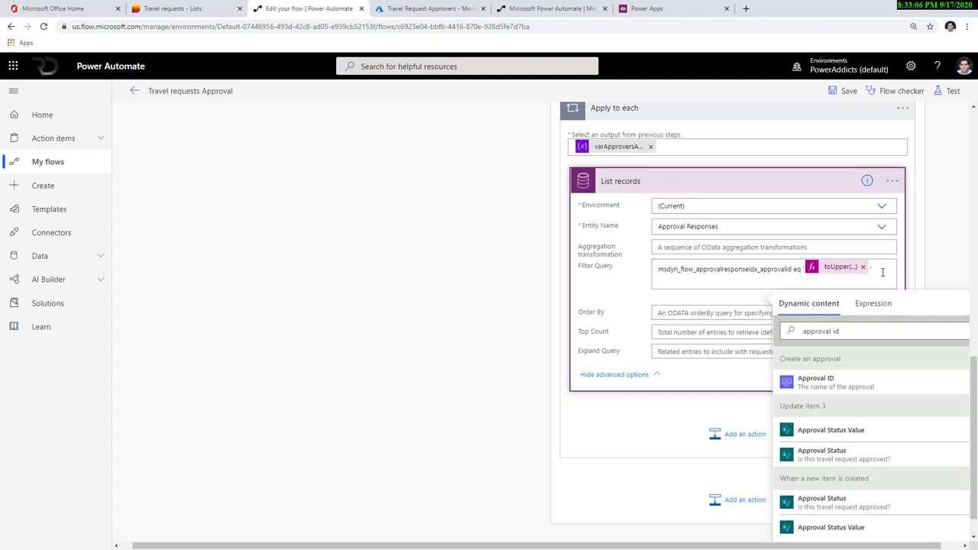
pyautogui.write('and')
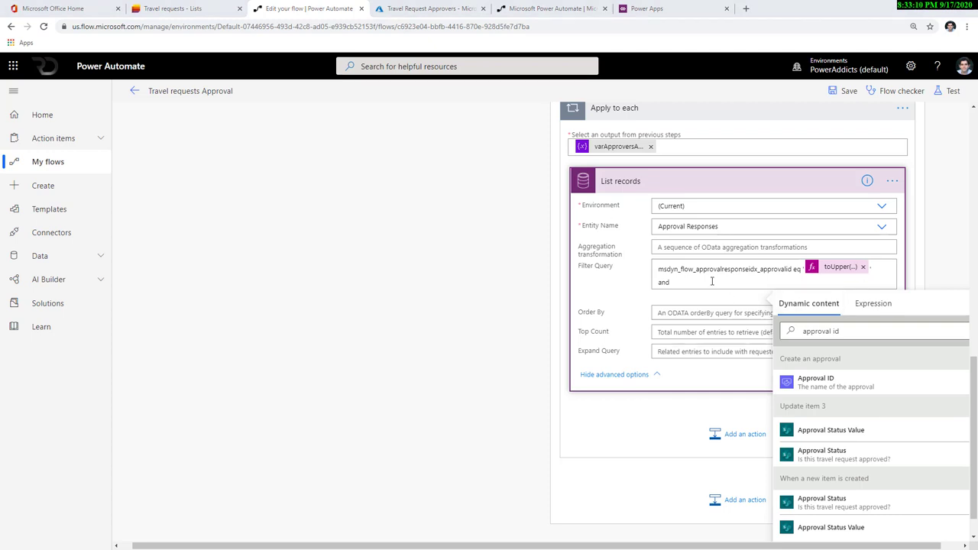
pyautogui.hotkey('ctrl', 'v')
pyautogui.click(665, 285)
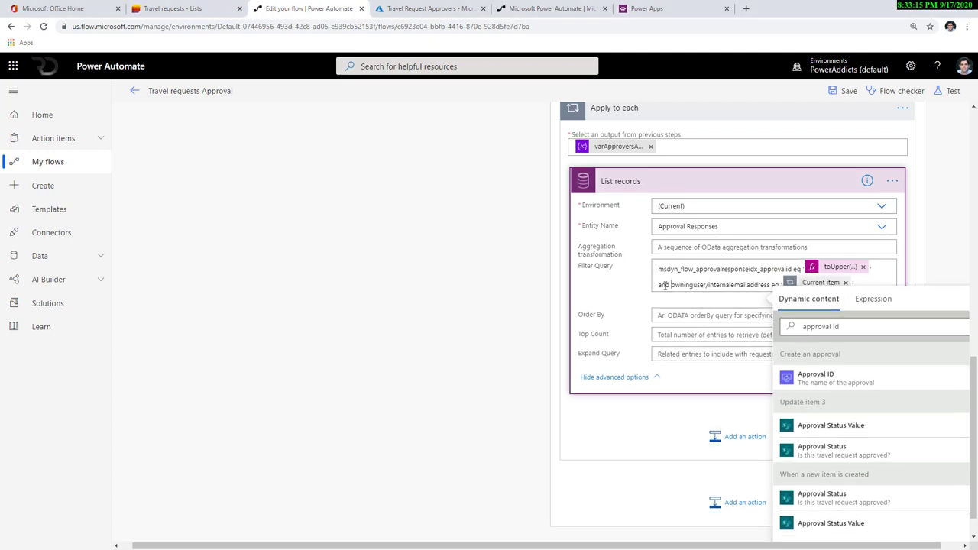
pyautogui.click(680, 285)
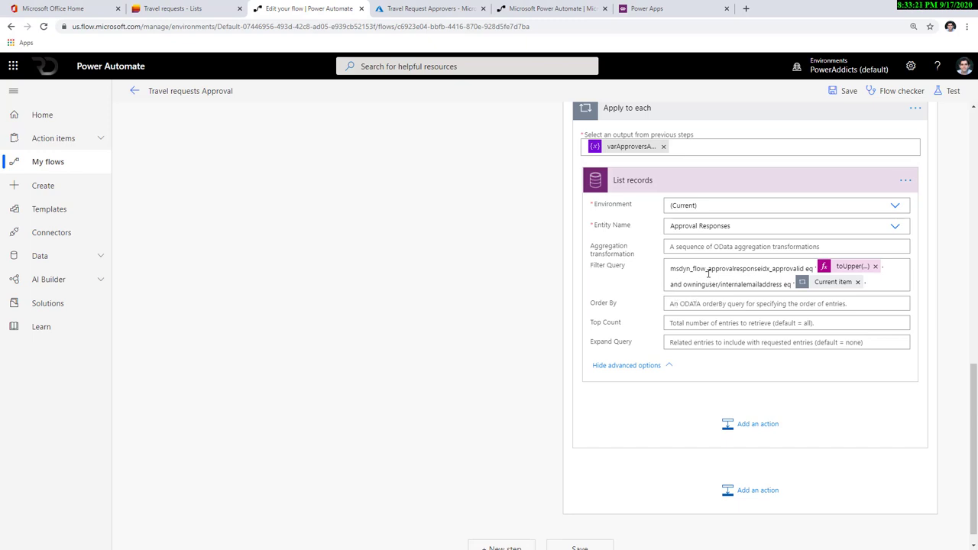
# Examine the owninguser and internalemailaddress parts of the second Filter Query condition
pyautogui.click(679, 283)
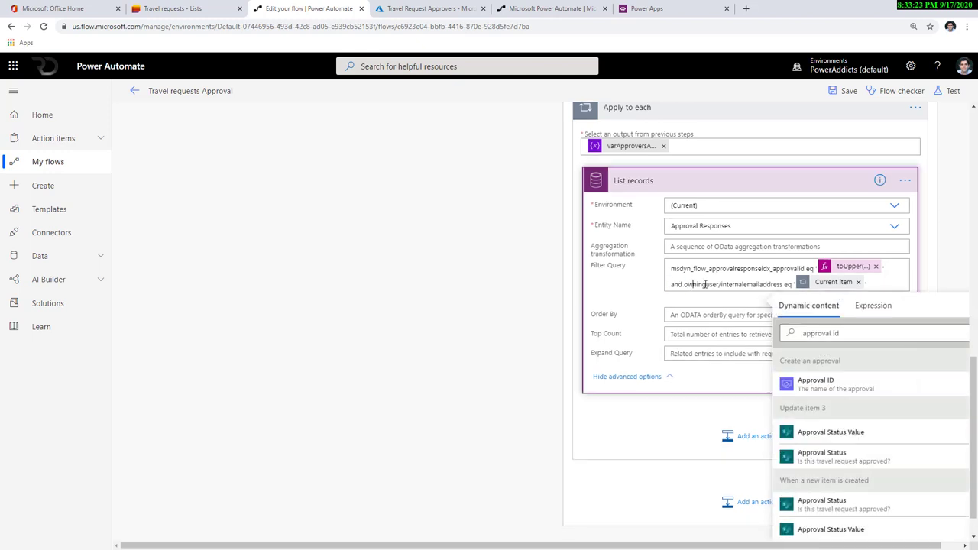
pyautogui.doubleClick(702, 284)
pyautogui.moveTo(705, 282); pyautogui.dragTo(783, 283)
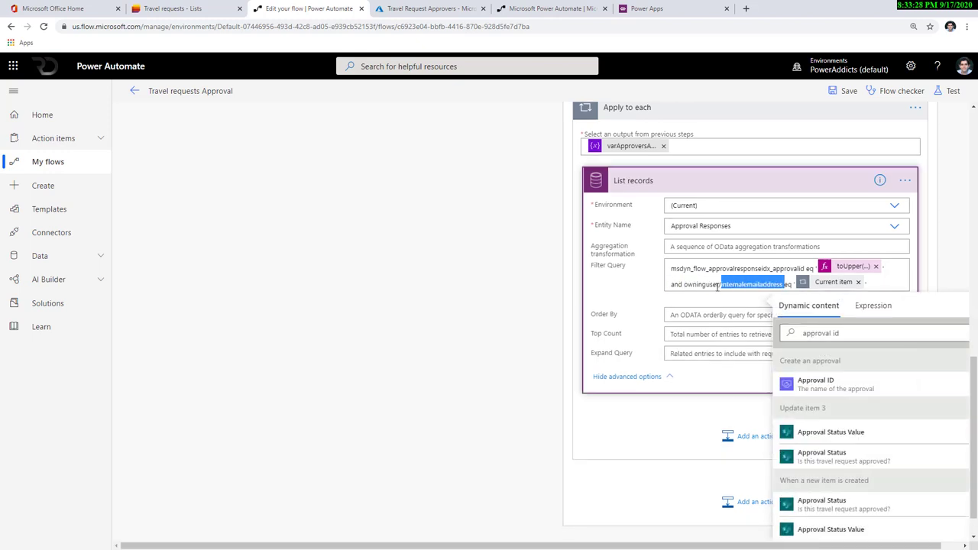
pyautogui.click(706, 284)
pyautogui.doubleClick(702, 284)
pyautogui.click(734, 285)
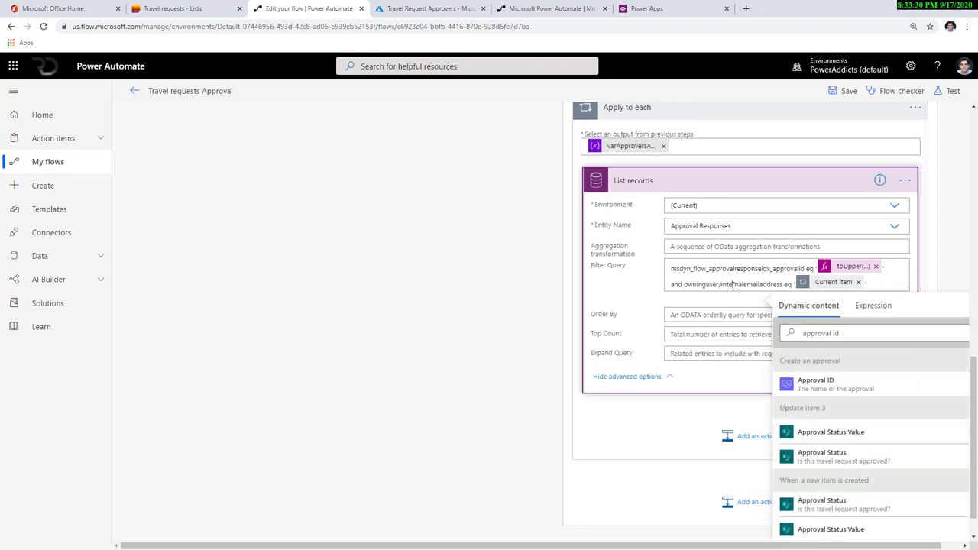
pyautogui.doubleClick(702, 284)
pyautogui.doubleClick(733, 285)
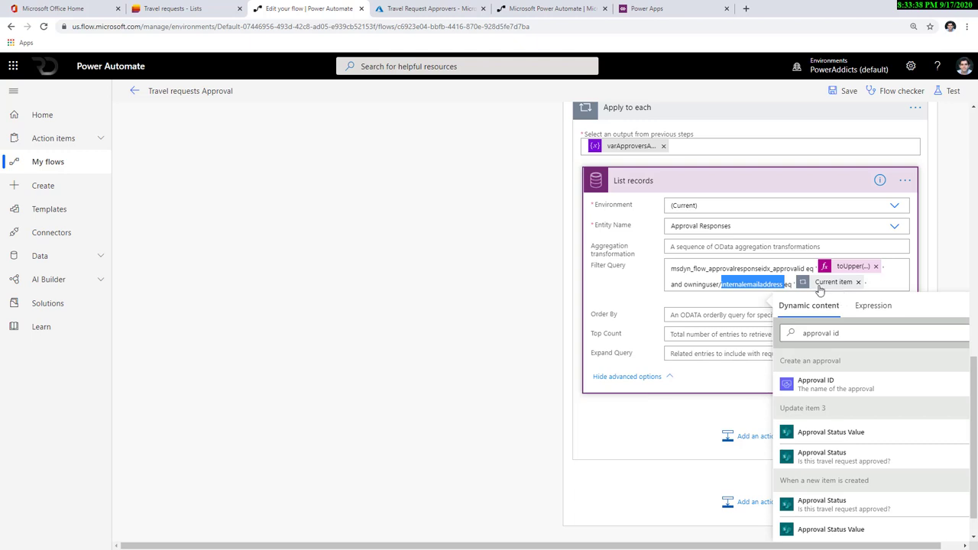
pyautogui.scroll(1, 638, 222)
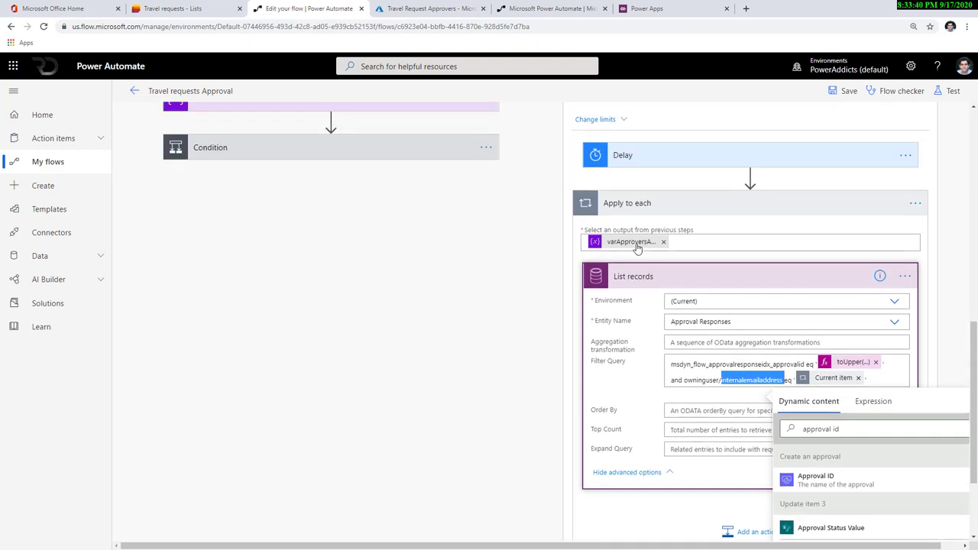
# Add a Condition action after List records inside the Apply to each loop
pyautogui.click(682, 503)
pyautogui.scroll(-2, 682, 459)
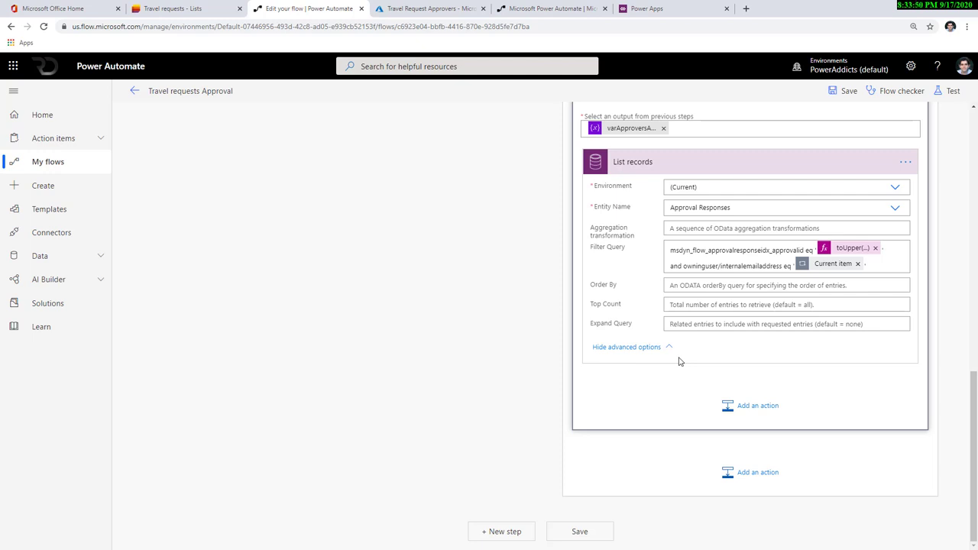
pyautogui.click(732, 405)
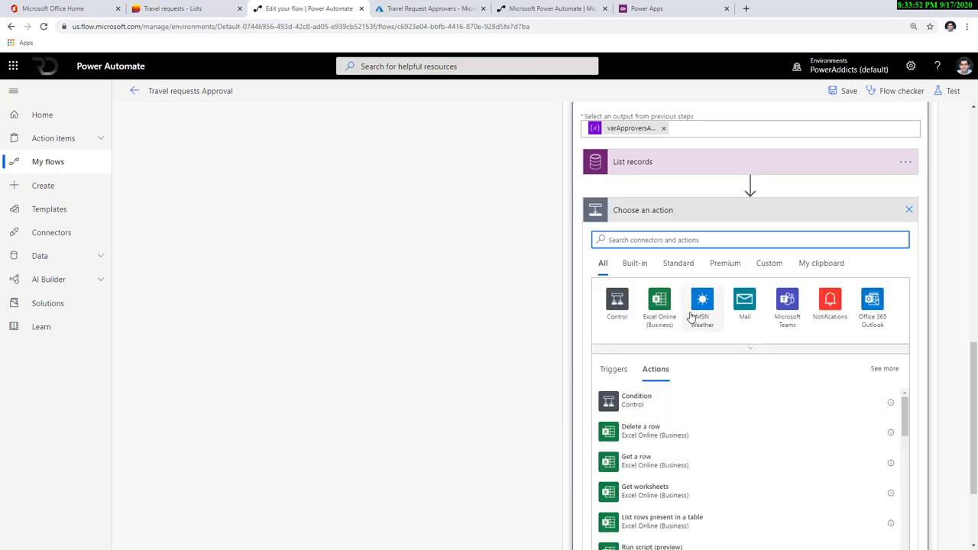
pyautogui.write('condition')
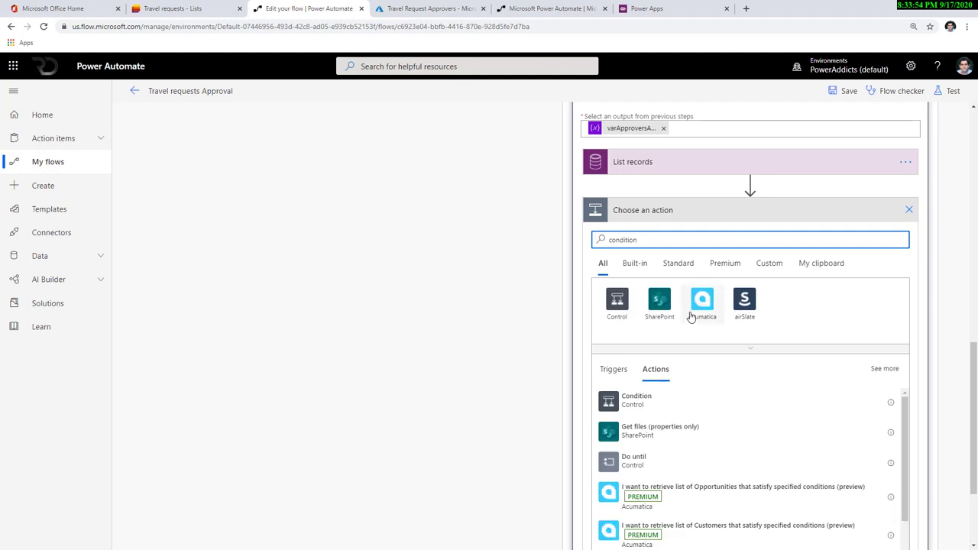
pyautogui.click(675, 399)
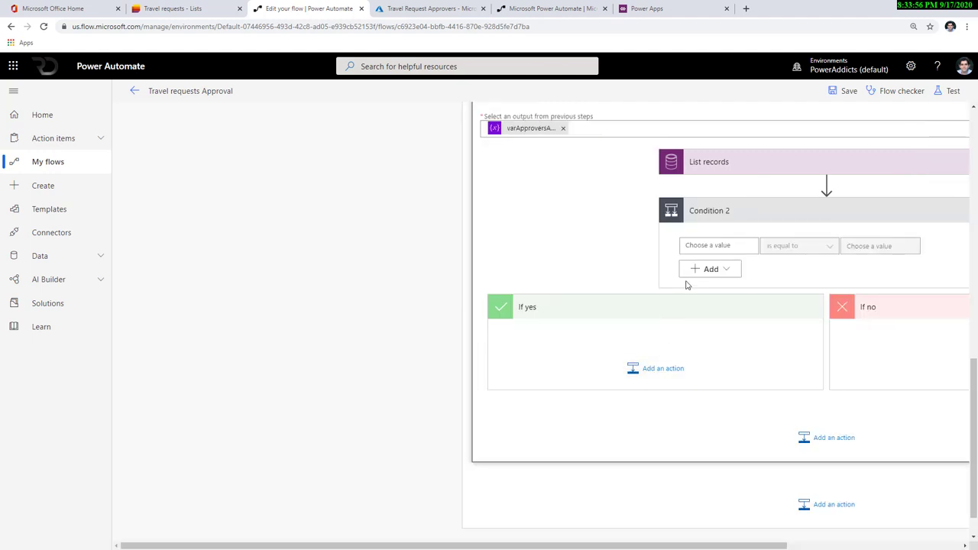
# Set the first value of Condition 2 to the expression length(body('List_records')?['value'])
pyautogui.click(702, 248)
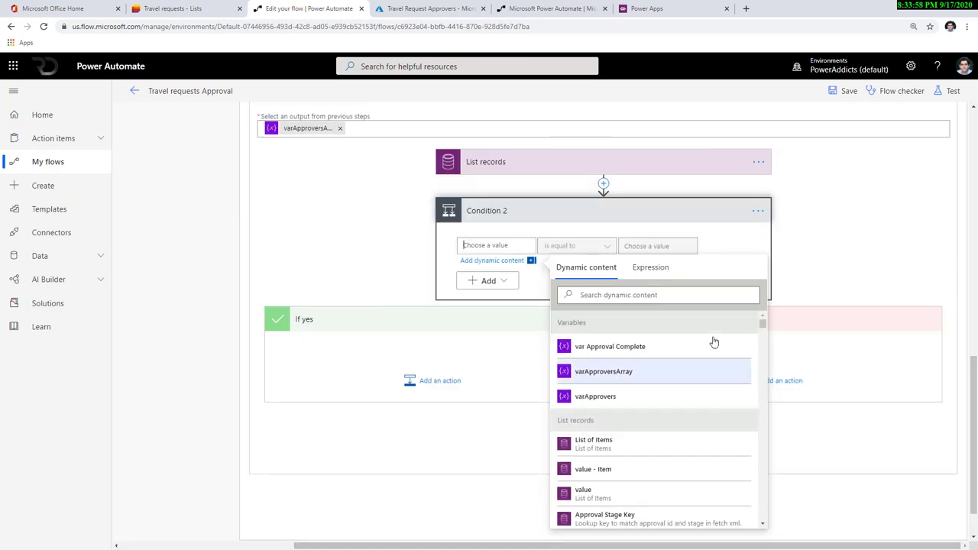
pyautogui.click(649, 272)
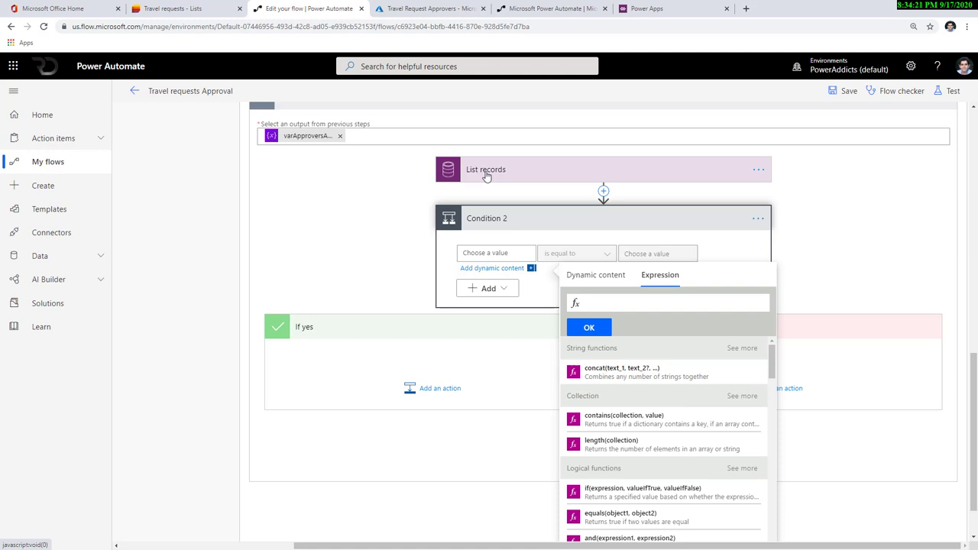
pyautogui.write('length(')
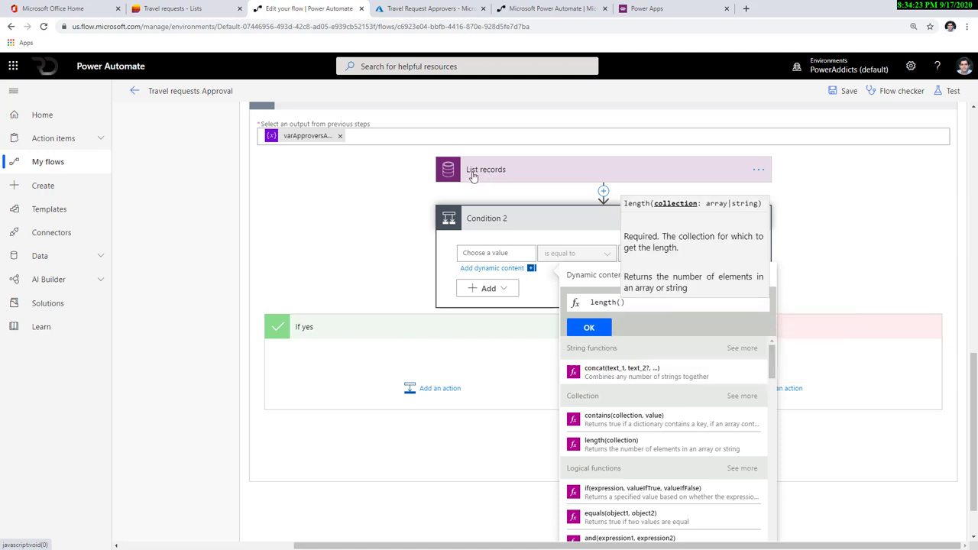
pyautogui.click(587, 277)
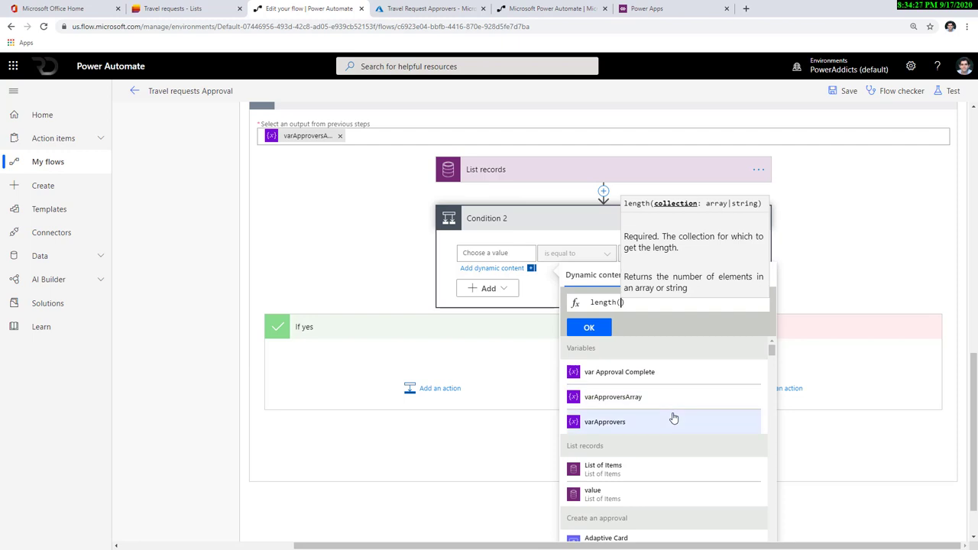
pyautogui.click(601, 496)
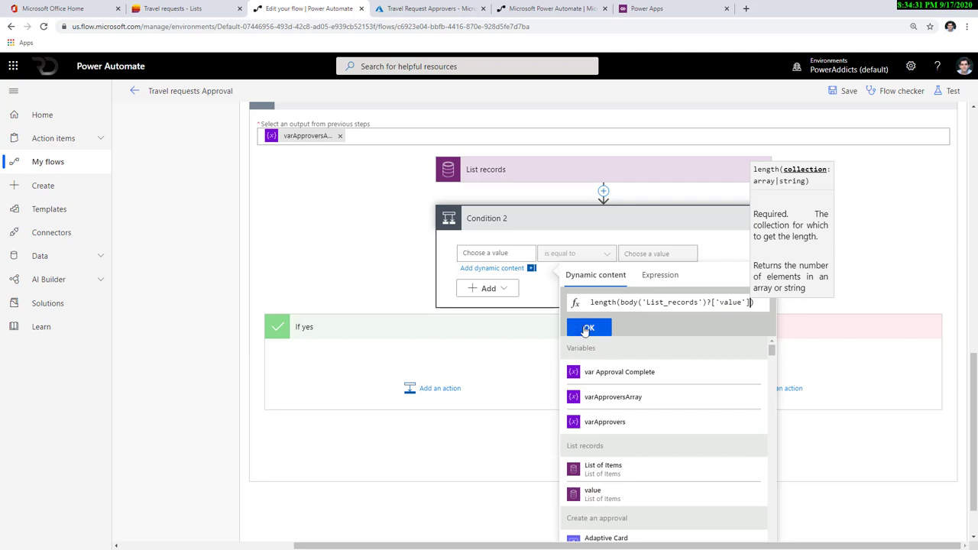
pyautogui.click(586, 329)
# Complete Condition 2 so that the record count is equal to 0
pyautogui.click(567, 256)
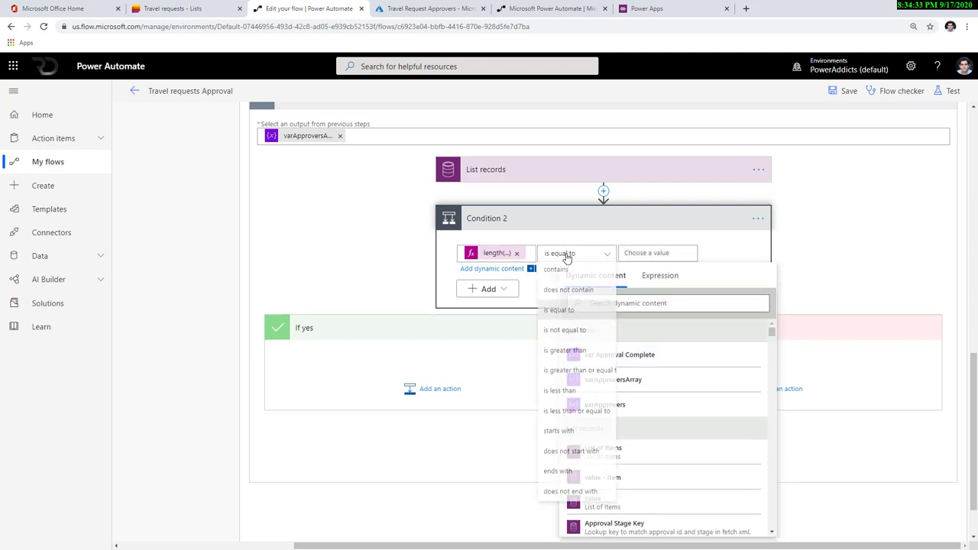
pyautogui.click(600, 255)
pyautogui.click(648, 252)
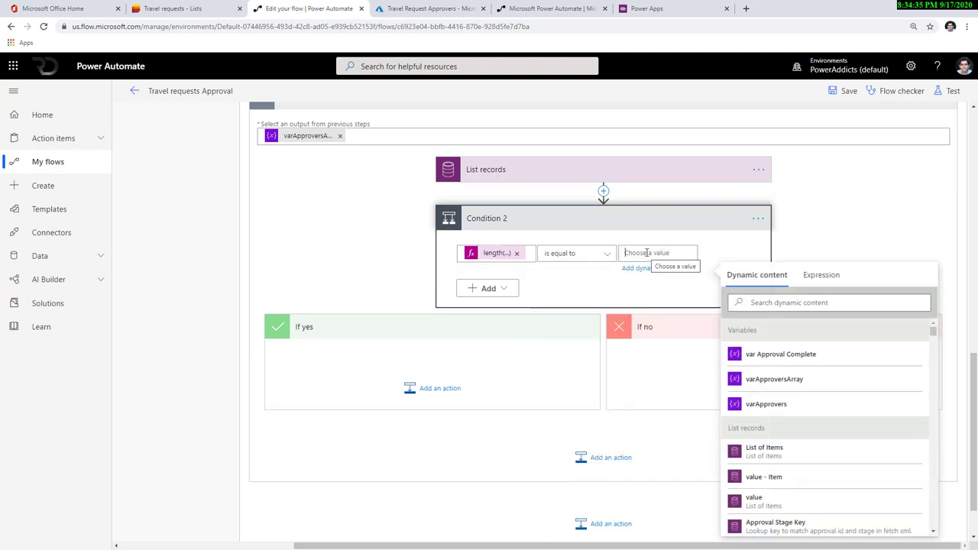
pyautogui.write('0')
pyautogui.click(814, 256)
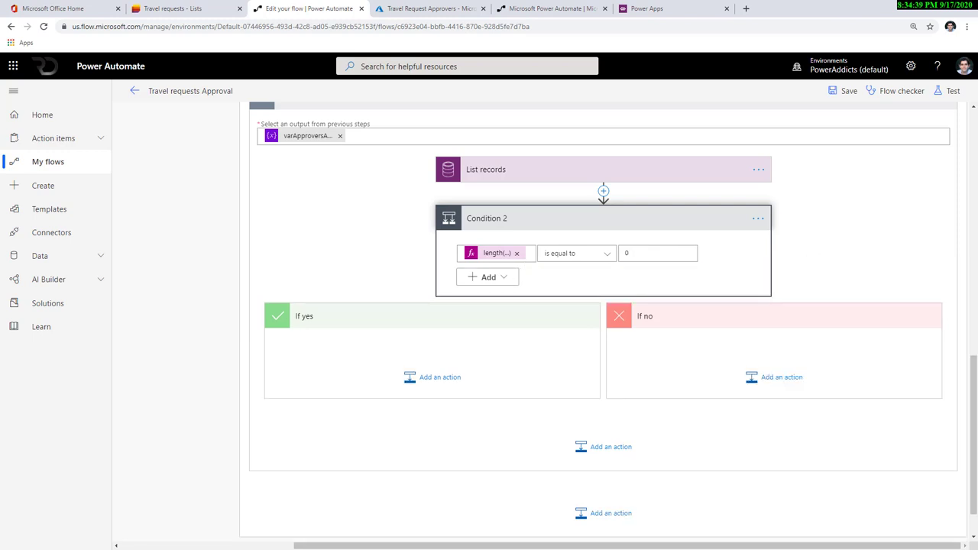
# Add a Send an email (V2) action to the If yes branch, with the expression item() as its recipient
pyautogui.click(436, 378)
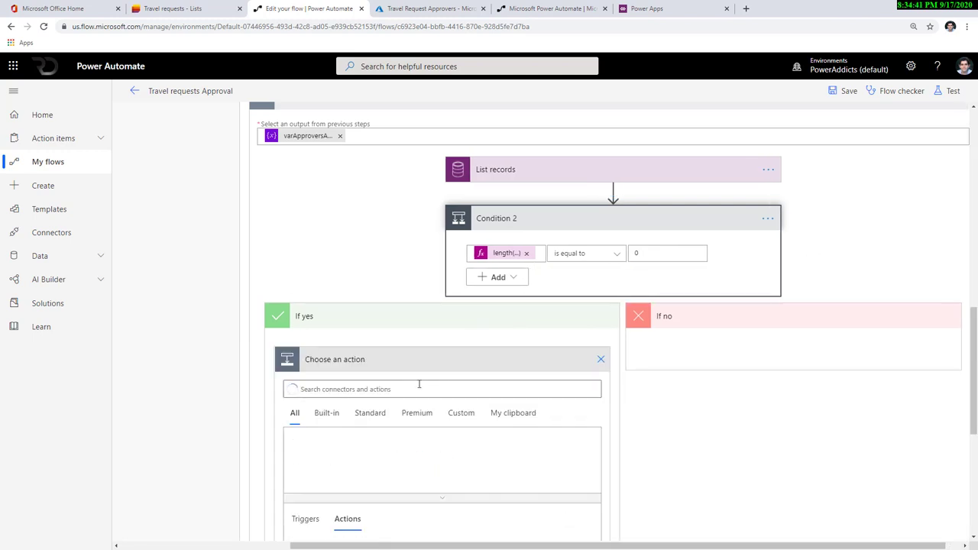
pyautogui.write('send an ema')
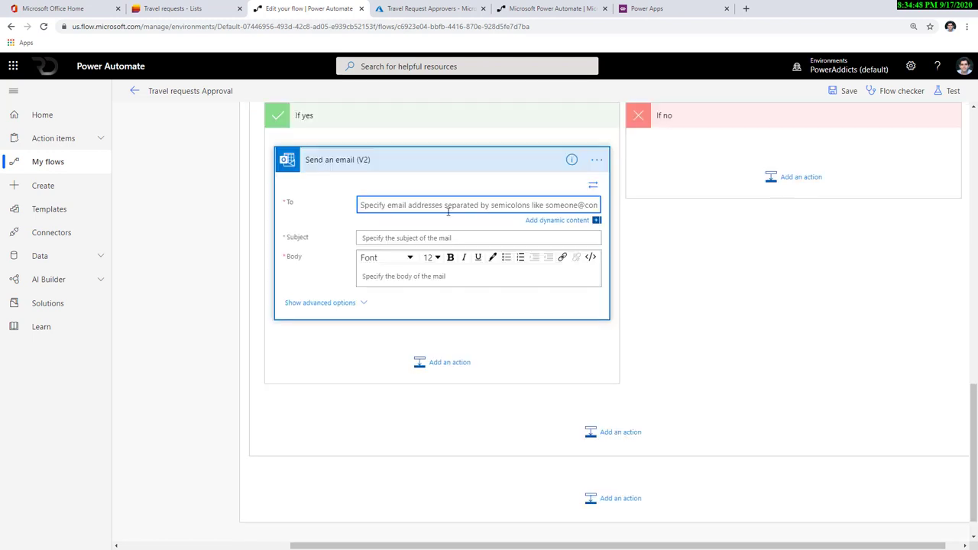
pyautogui.click(557, 220)
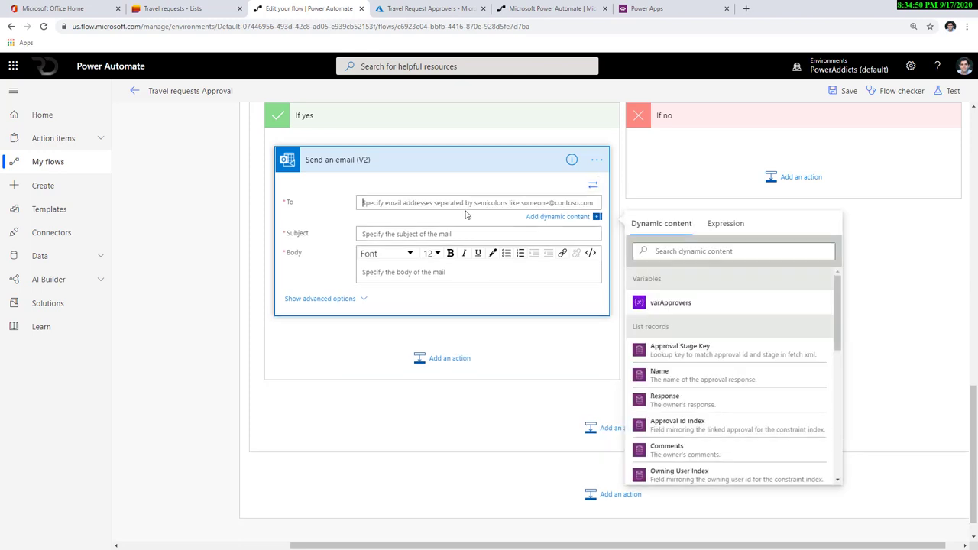
pyautogui.click(726, 224)
pyautogui.write('item()')
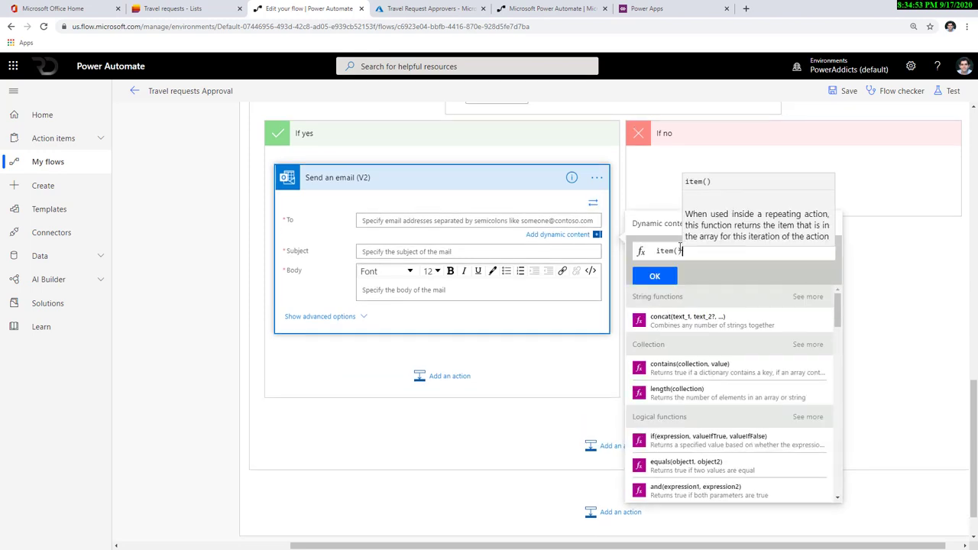
pyautogui.click(655, 276)
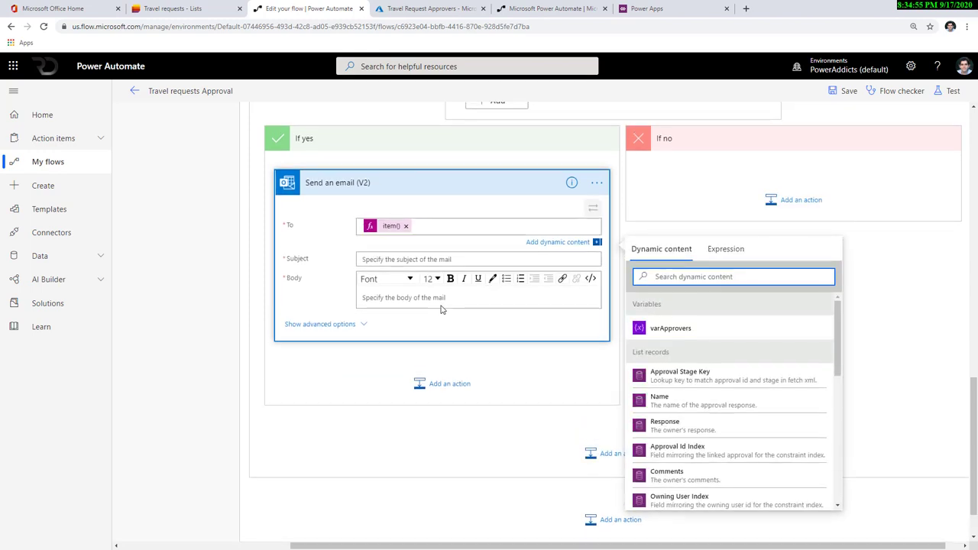
# Review the Delay, Apply to each and Condition 2 leading to the reminder email, and save the flow
pyautogui.scroll(2, 439, 308)
pyautogui.scroll(2, 431, 352)
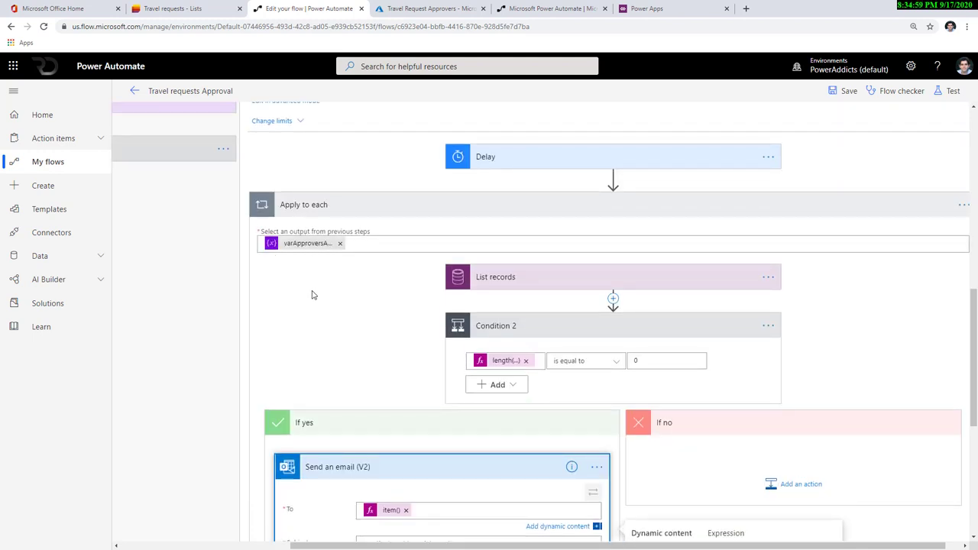
pyautogui.scroll(-1, 330, 339)
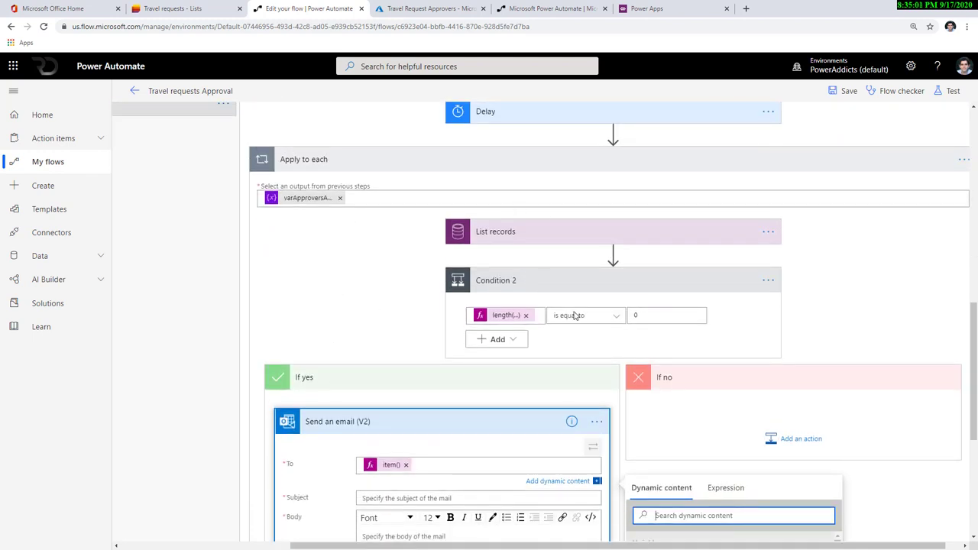
pyautogui.scroll(-3, 459, 398)
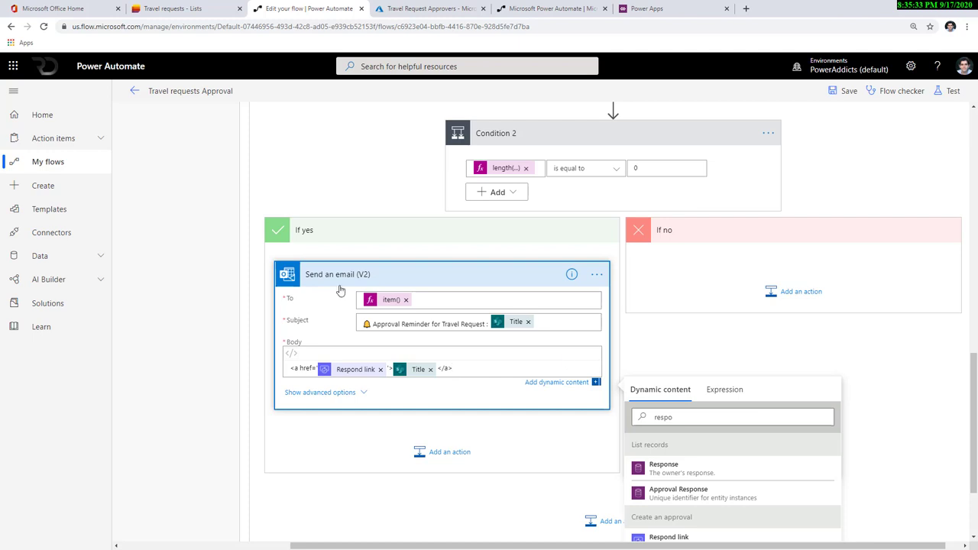
pyautogui.click(844, 90)
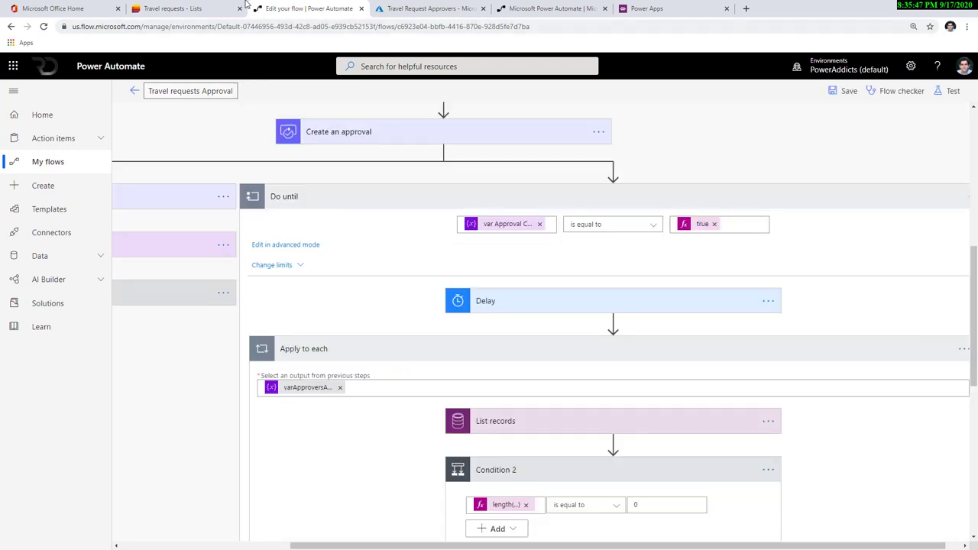
# Switch to the Travel requests list and create a new request titled San Diego Trip
pyautogui.click(172, 8)
pyautogui.click(43, 89)
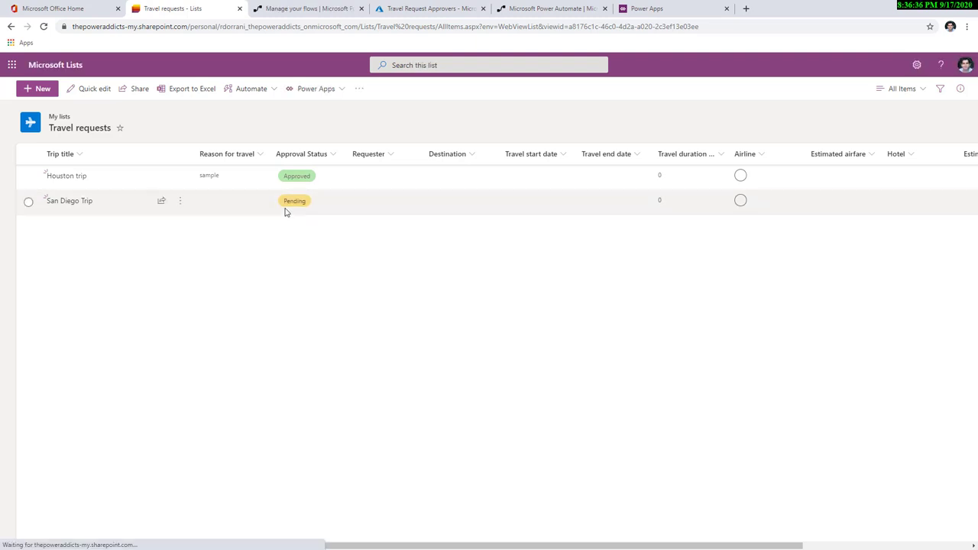
# Switch to the first approver's Outlook inbox and read the San Diego Trip approval request and its reminder email
pyautogui.hotkey('ctrl', 'Tab')
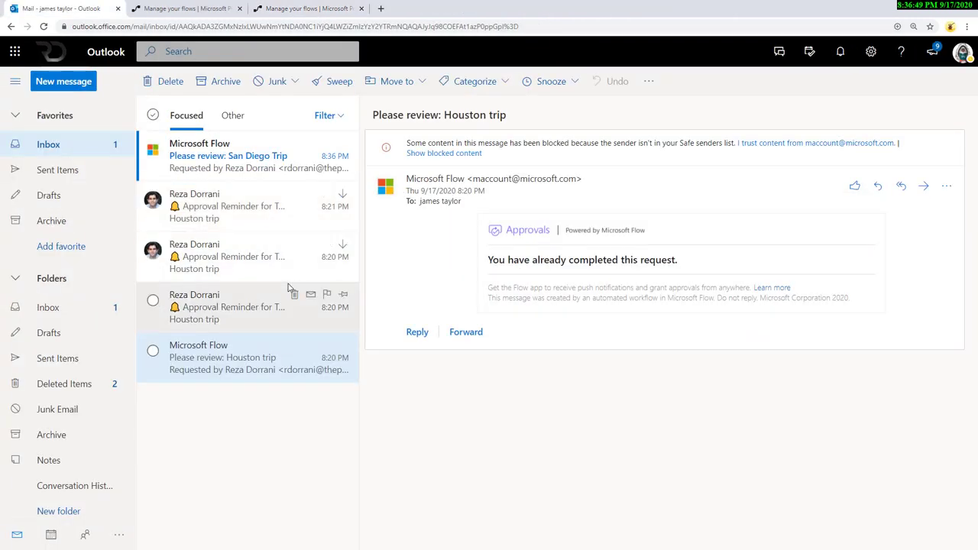
pyautogui.click(233, 166)
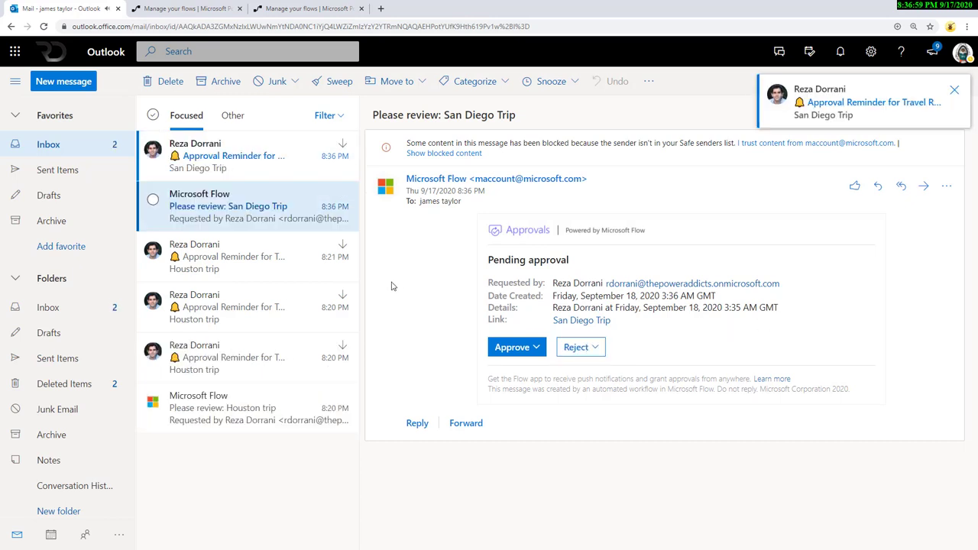
pyautogui.click(230, 168)
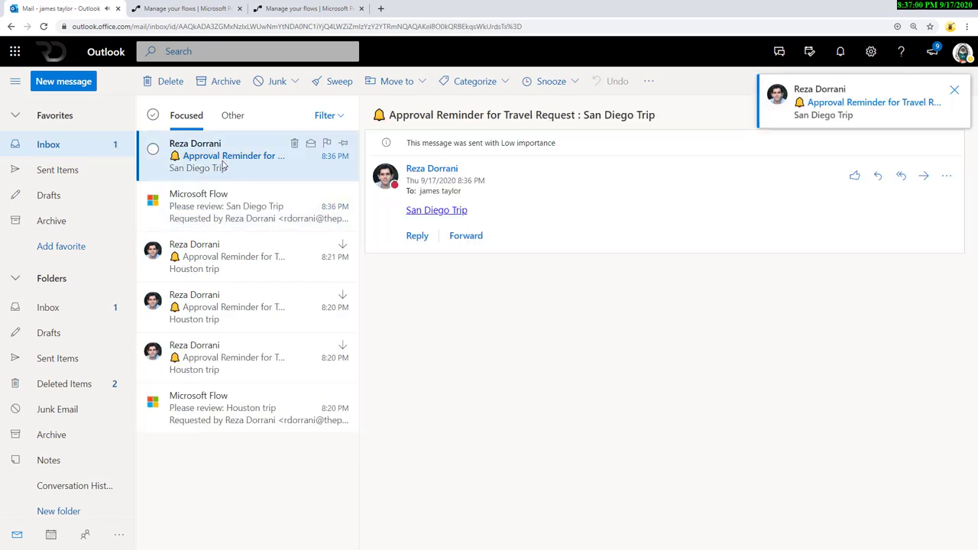
# Approve San Diego Trip from its Please review email, submitting the reason All good
pyautogui.click(258, 193)
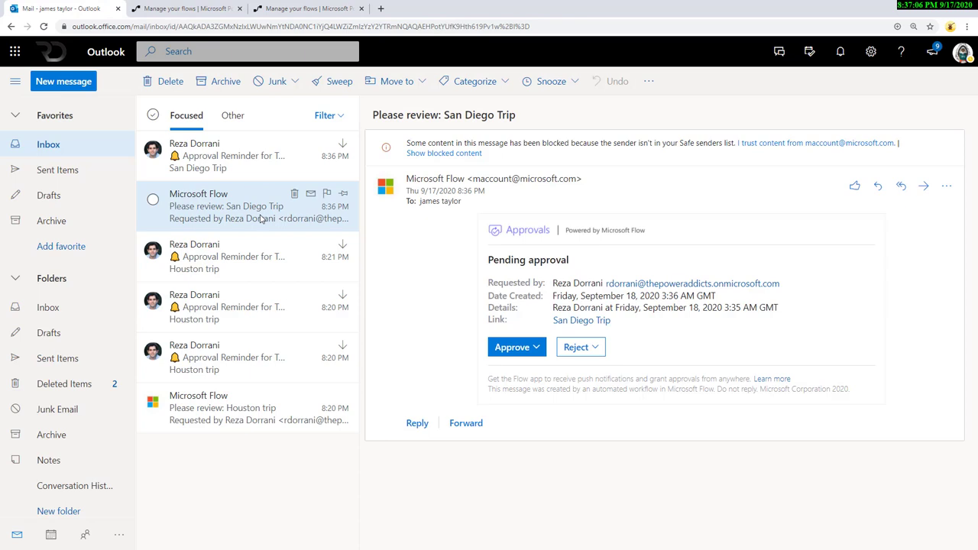
pyautogui.click(513, 345)
pyautogui.click(516, 333)
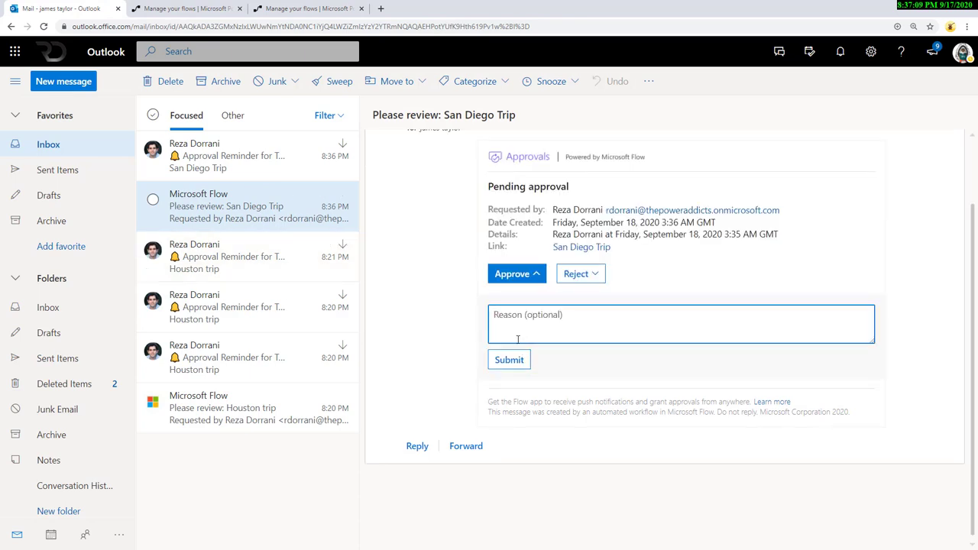
pyautogui.write('All good')
pyautogui.click(527, 362)
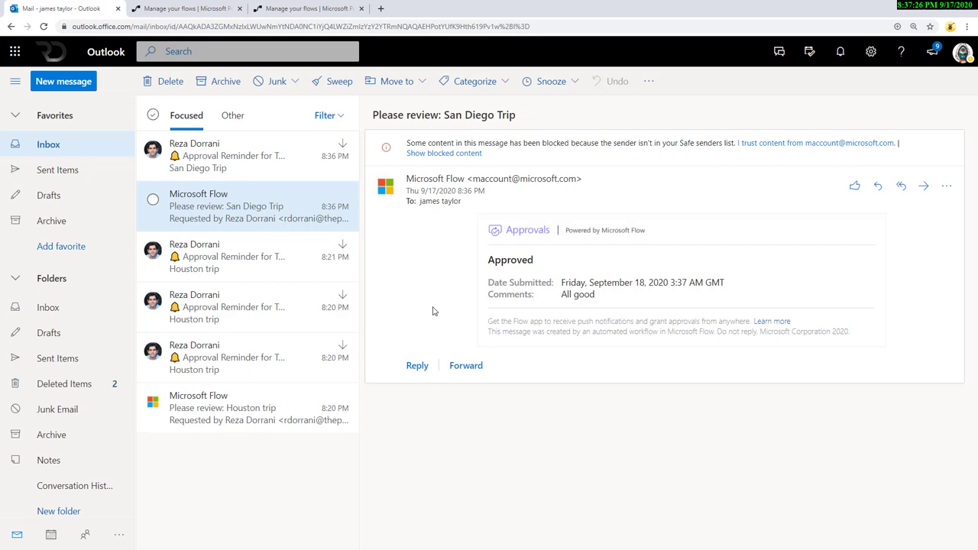
# Switch to the second approver's Outlook inbox and check the San Diego Trip approval request and reminder emails
pyautogui.click(247, 180)
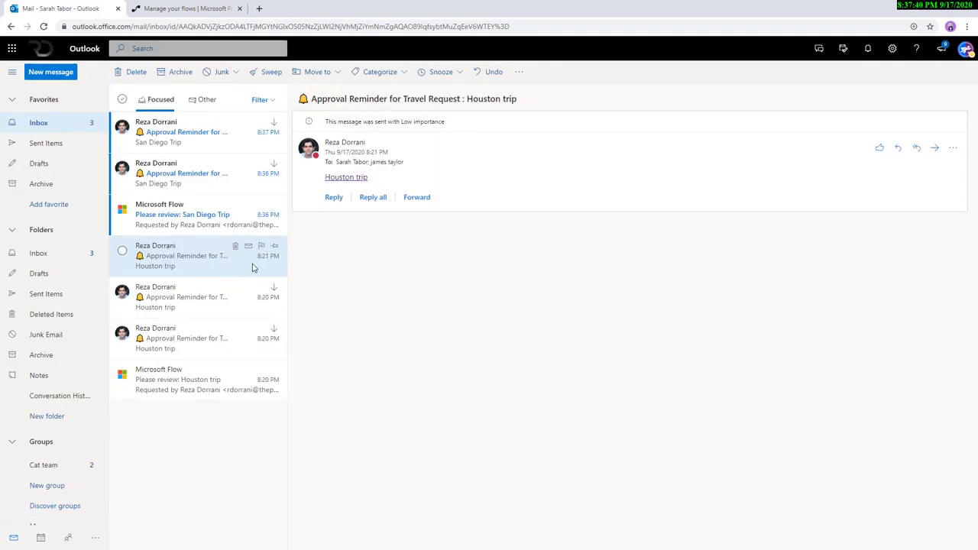
pyautogui.click(214, 227)
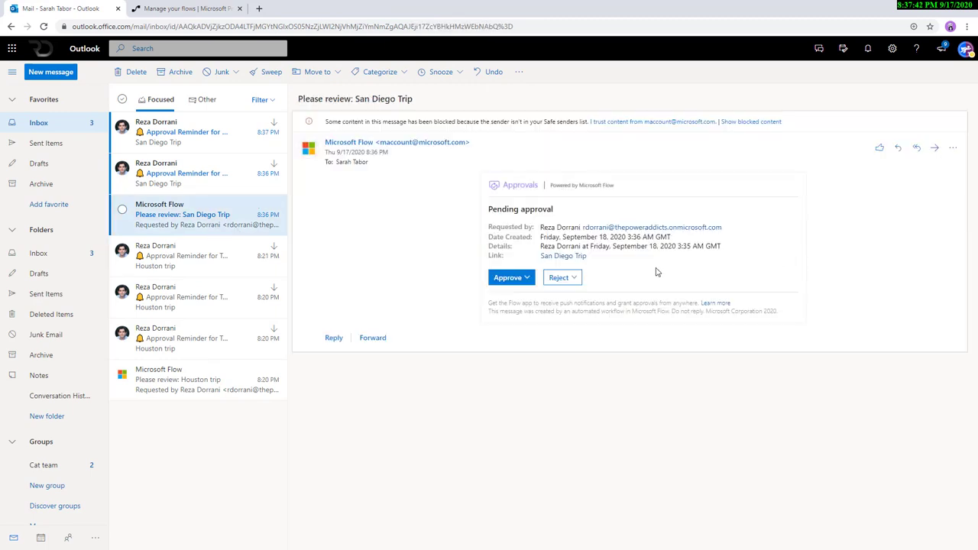
pyautogui.click(188, 175)
pyautogui.click(188, 204)
# Open the approval link in the latest San Diego Trip reminder email and approve the request with the comment Ok
pyautogui.click(189, 134)
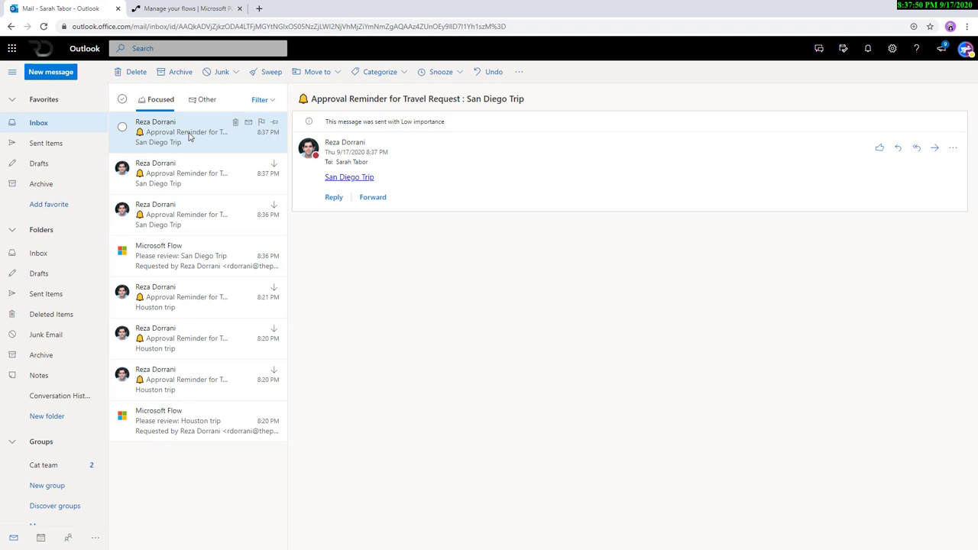
pyautogui.click(360, 178)
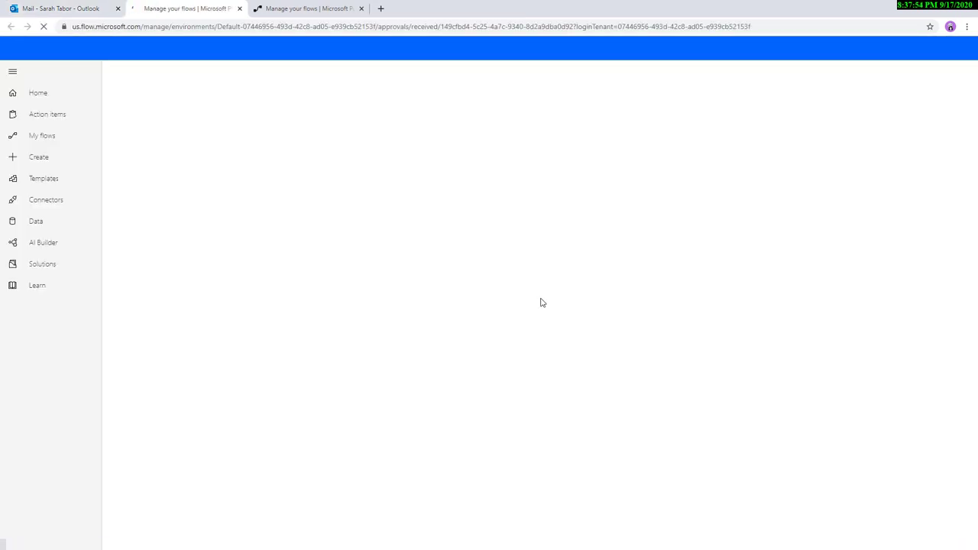
pyautogui.click(856, 309)
pyautogui.click(848, 330)
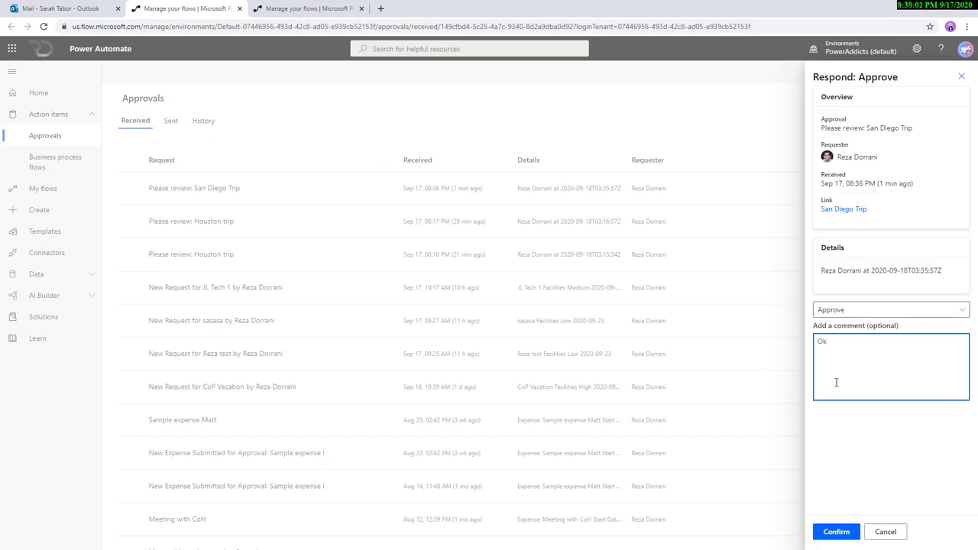
pyautogui.click(837, 532)
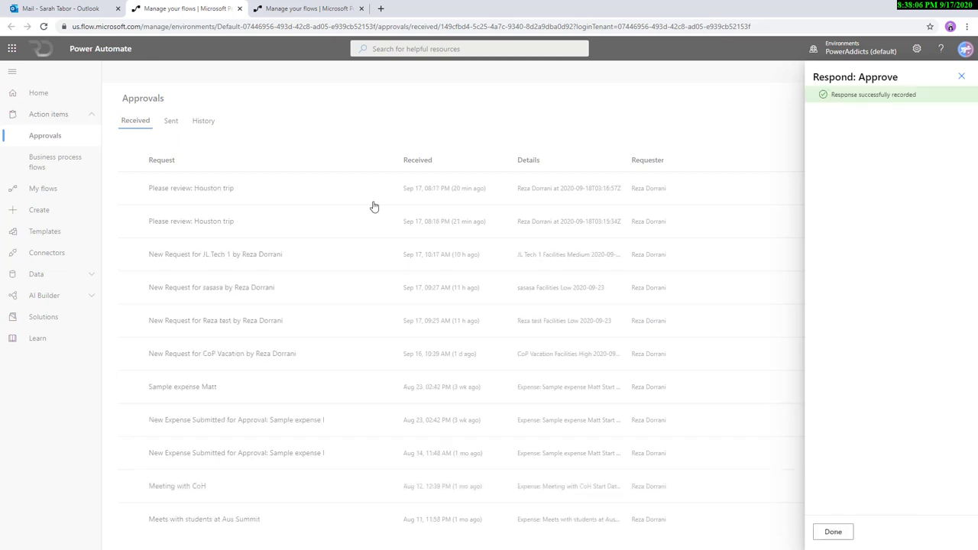
pyautogui.click(76, 9)
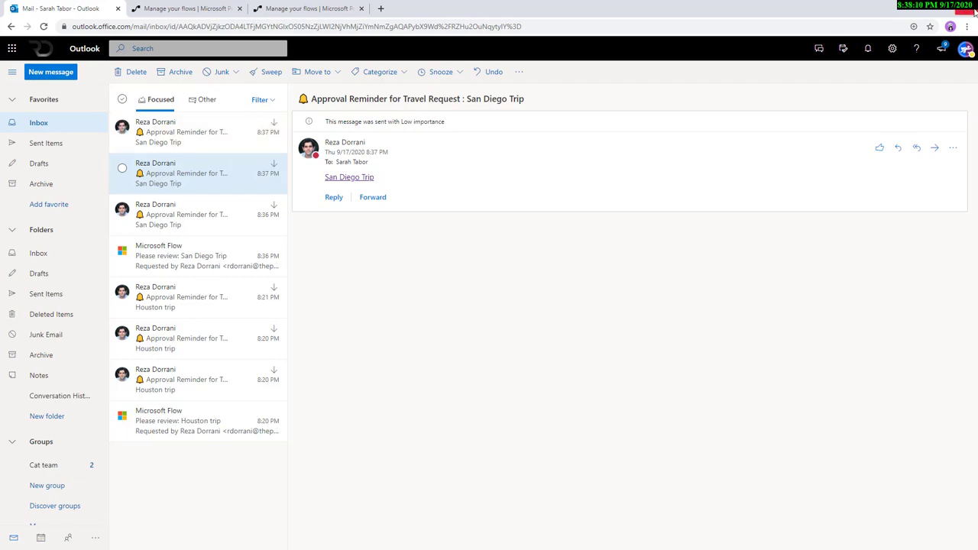
# Switch to the Travel requests Approval run in Power Automate, check its actions, and check San Diego Trip's approval status in the Travel requests list
pyautogui.hotkey('alt', 'Tab')
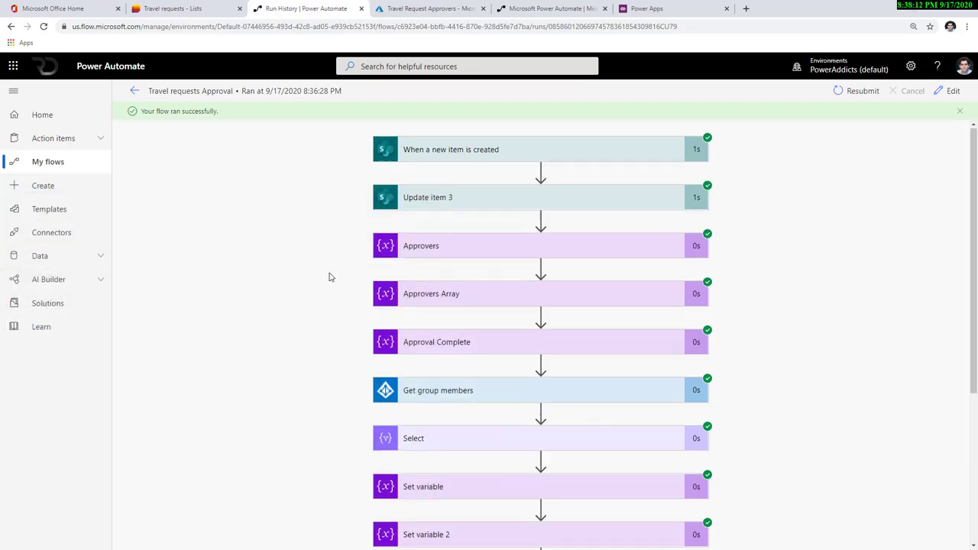
pyautogui.scroll(-3, 329, 277)
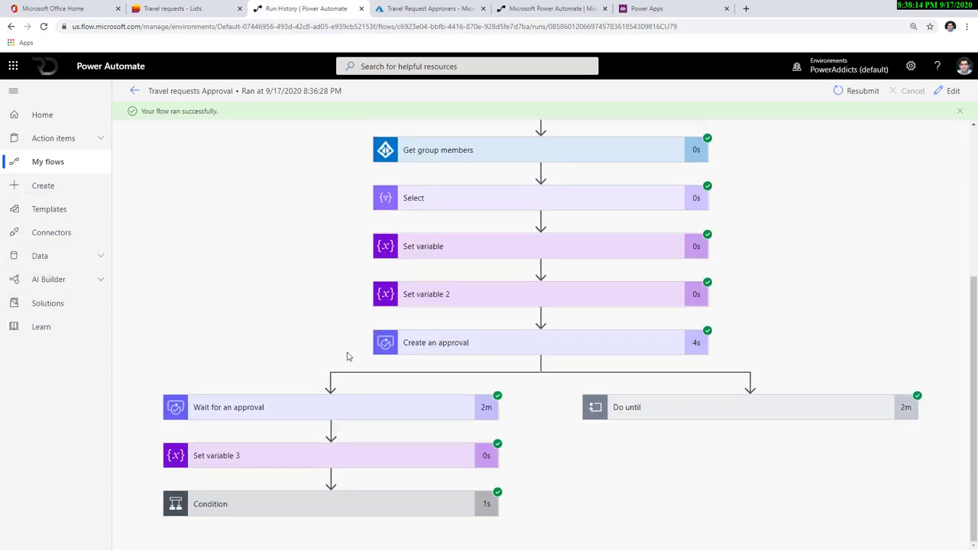
pyautogui.click(188, 11)
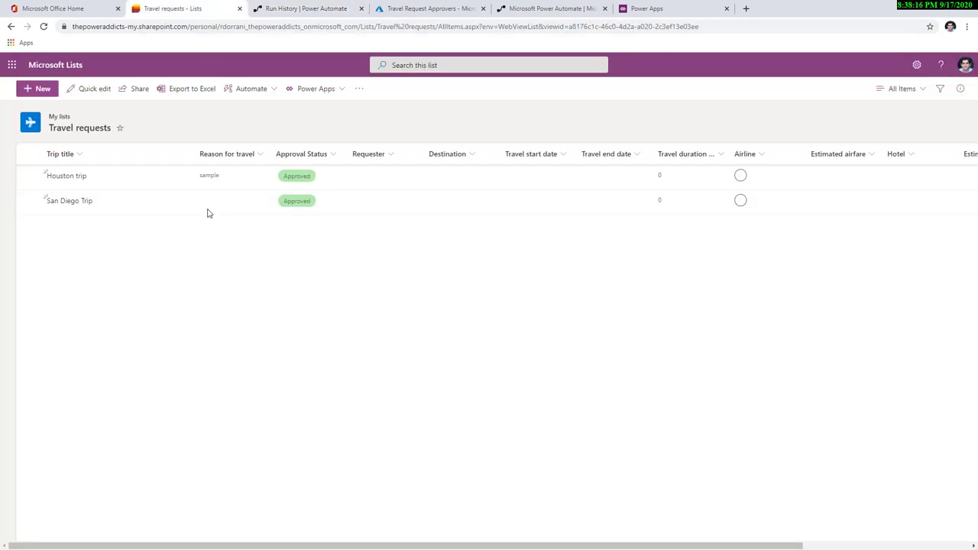
pyautogui.click(145, 212)
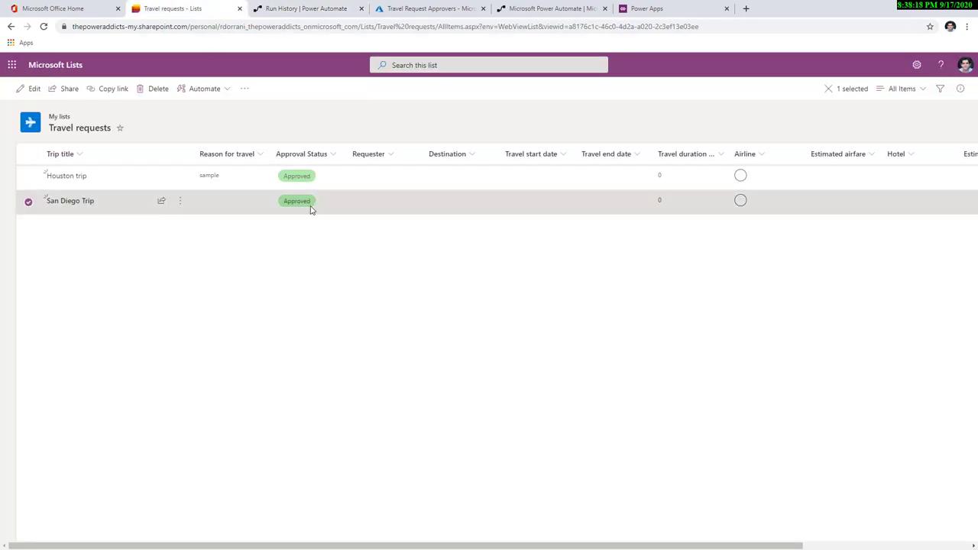
# Return to the Travel requests Approval run history and review its actions down to the parallel Wait for an approval and Do until branches
pyautogui.click(305, 9)
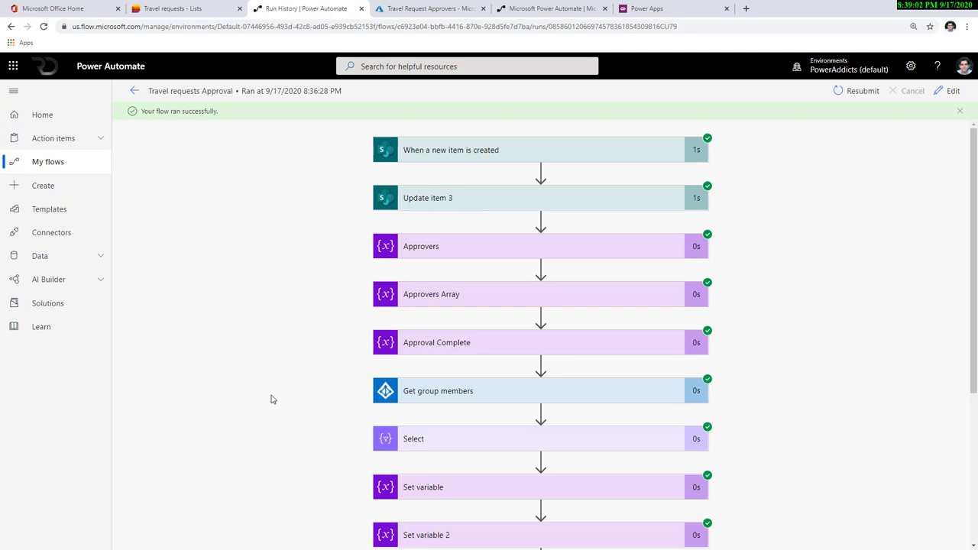
pyautogui.scroll(-1, 268, 400)
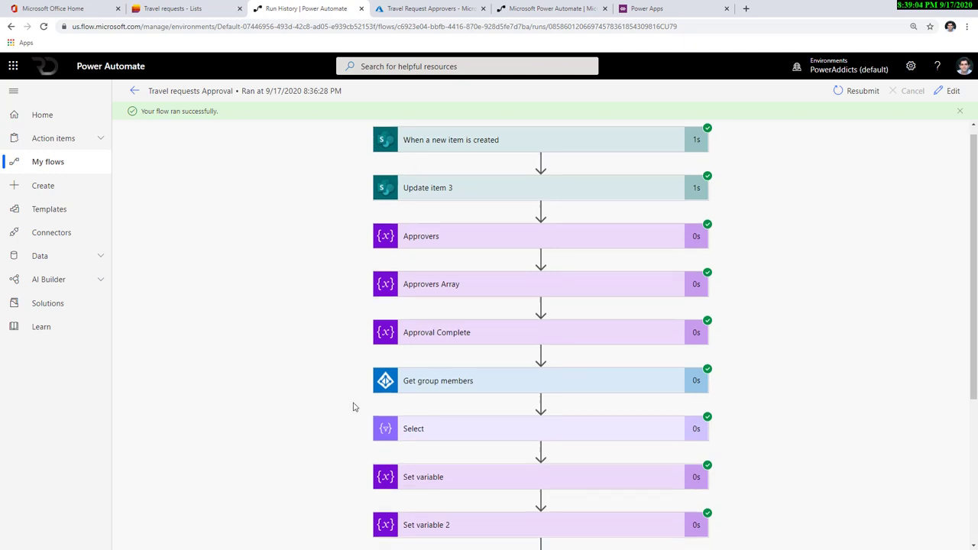
pyautogui.scroll(-2, 397, 344)
pyautogui.scroll(-2, 428, 314)
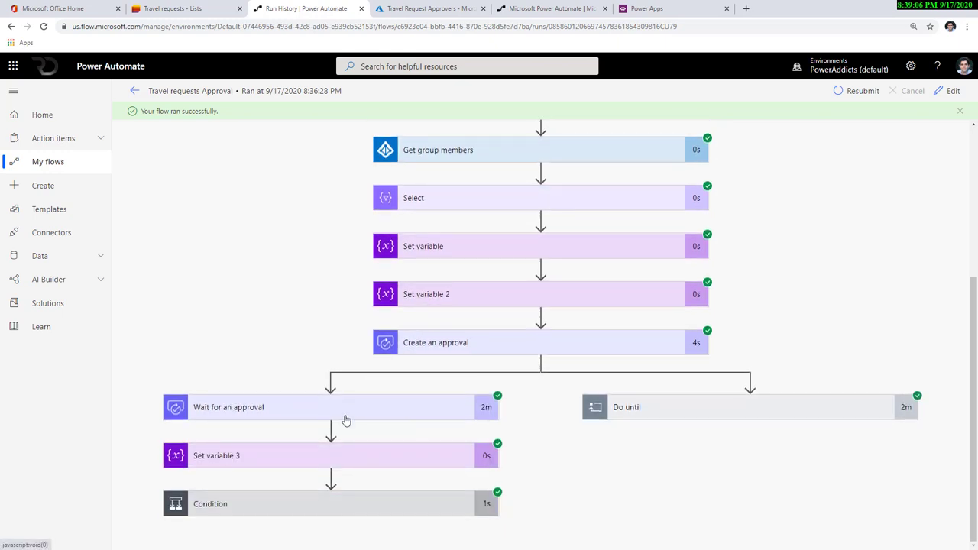